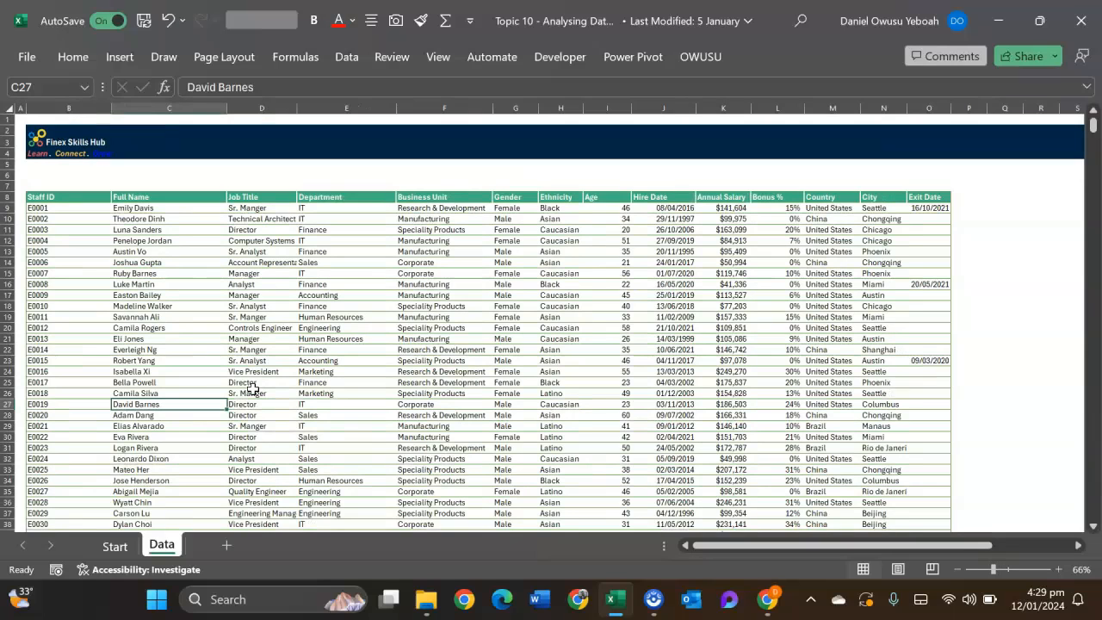
# Step: Select the Staff ID column from the first record down to check how far the employee records extend
pyautogui.click(57, 207)
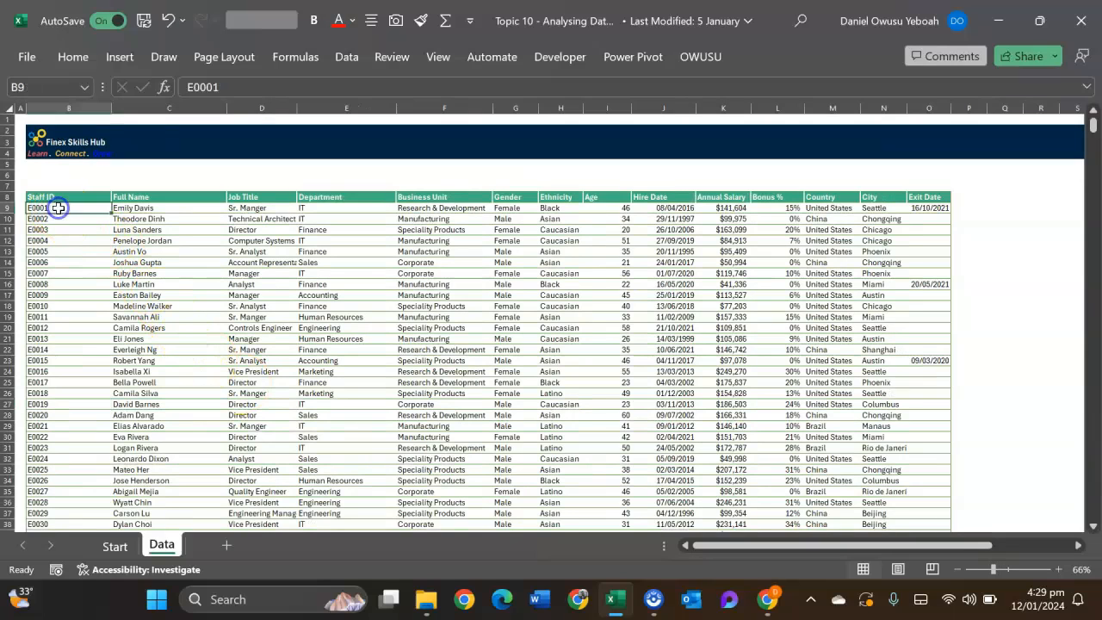
pyautogui.hotkey('ctrl', 'shift', 'Down')
pyautogui.scroll(-4, 58, 208)
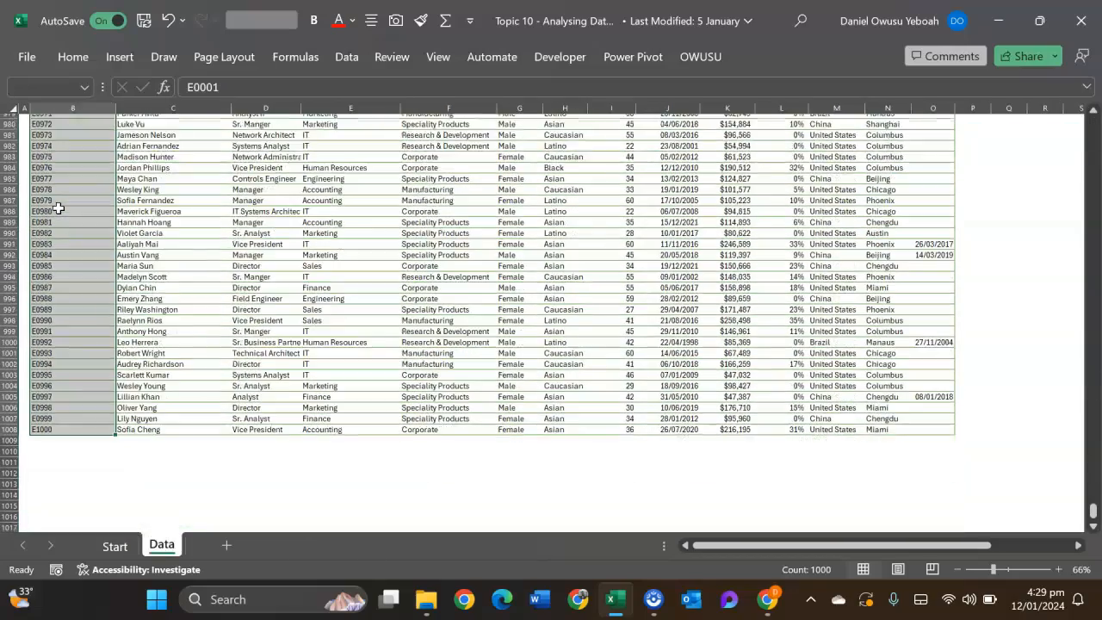
pyautogui.hotkey('ctrl', 'BackSpace')
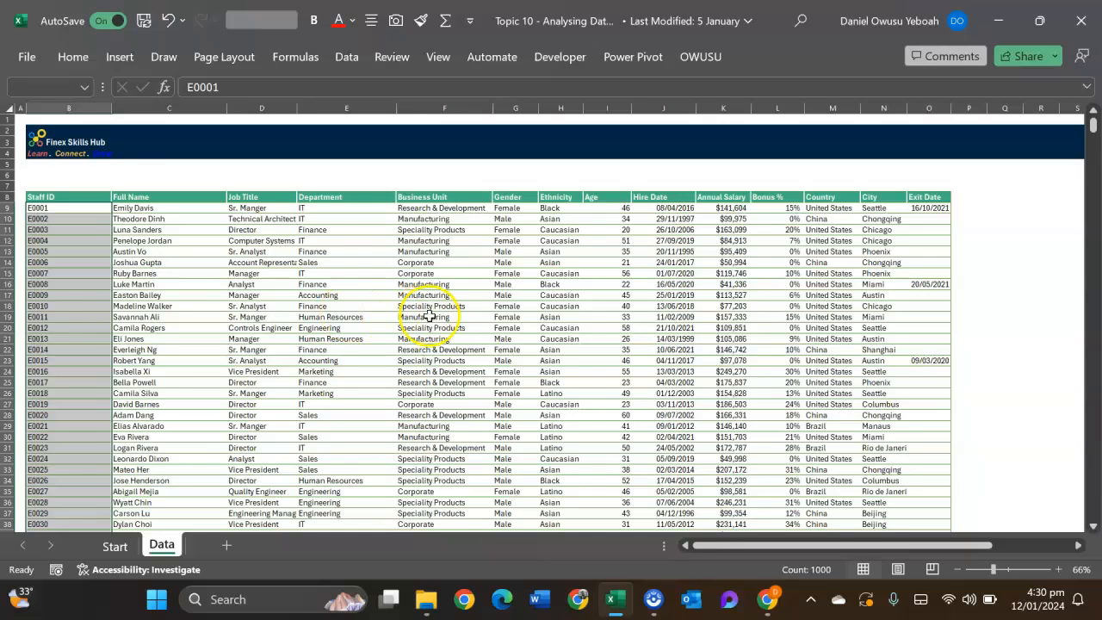
# Step: In R9, enter a UNIQUE formula listing the distinct genders from the Gender column G9:G1008
pyautogui.hscroll(2, 431, 313)
pyautogui.click(904, 211)
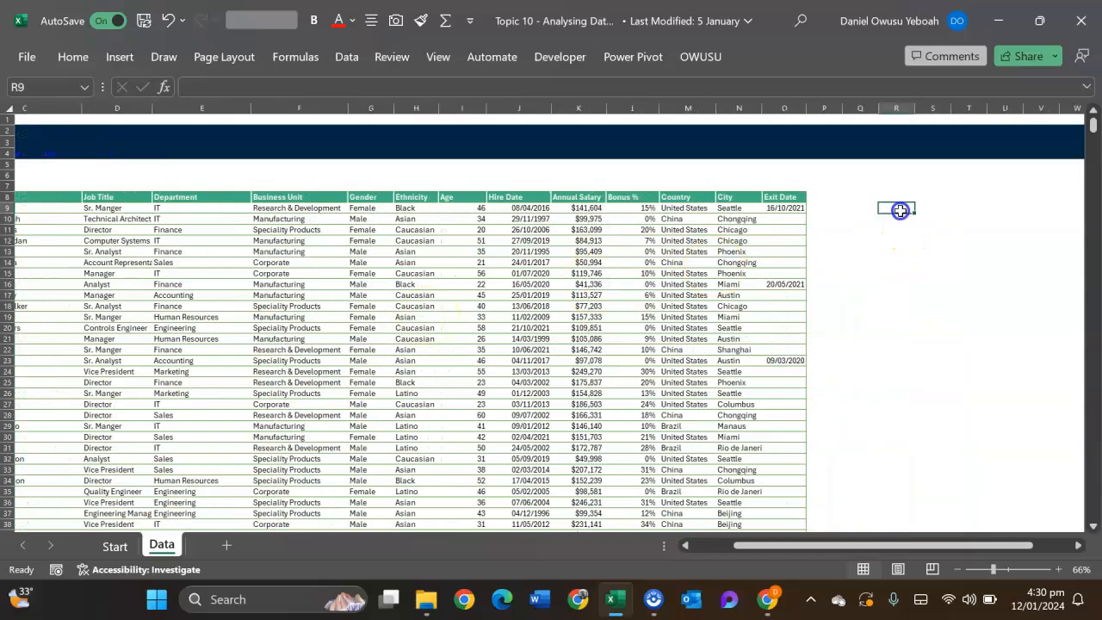
pyautogui.scroll(4, 900, 211)
pyautogui.scroll(1, 900, 211)
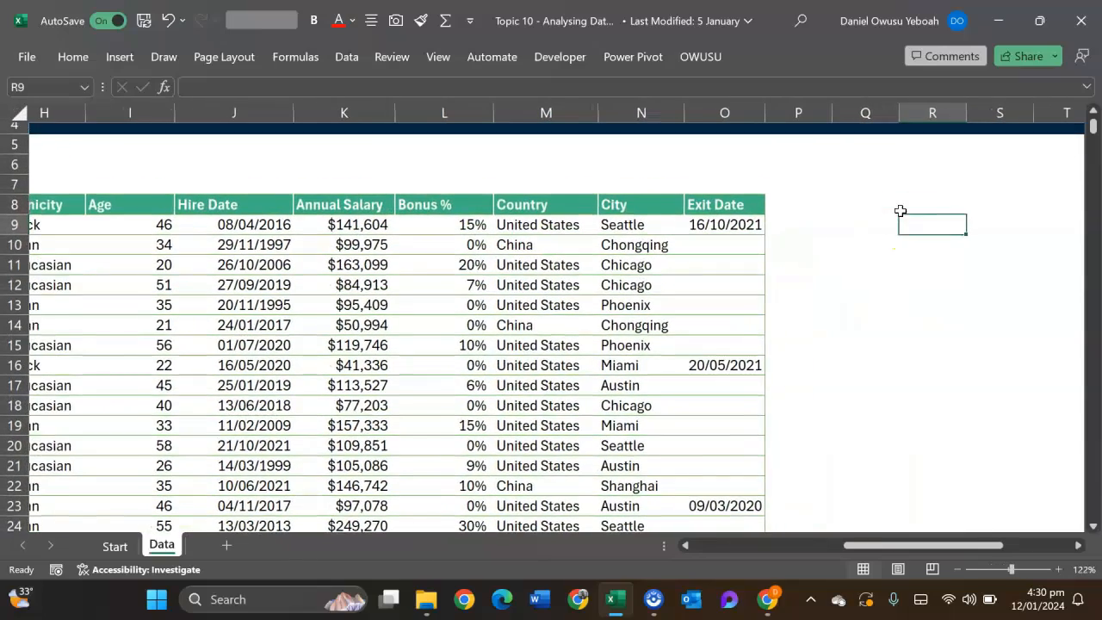
pyautogui.write('=')
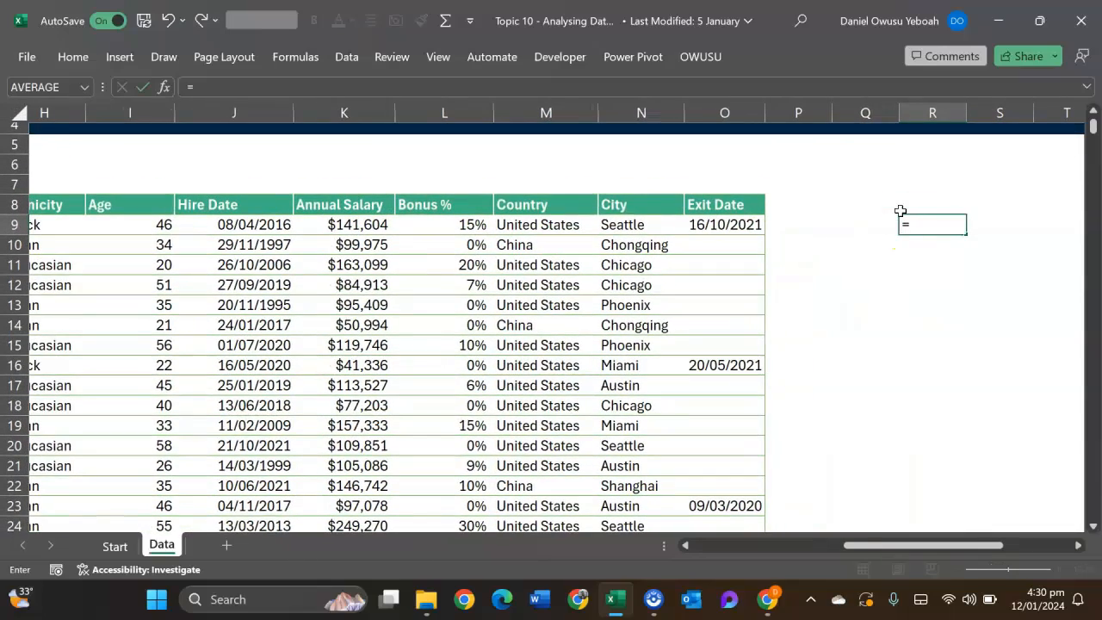
pyautogui.write('uni')
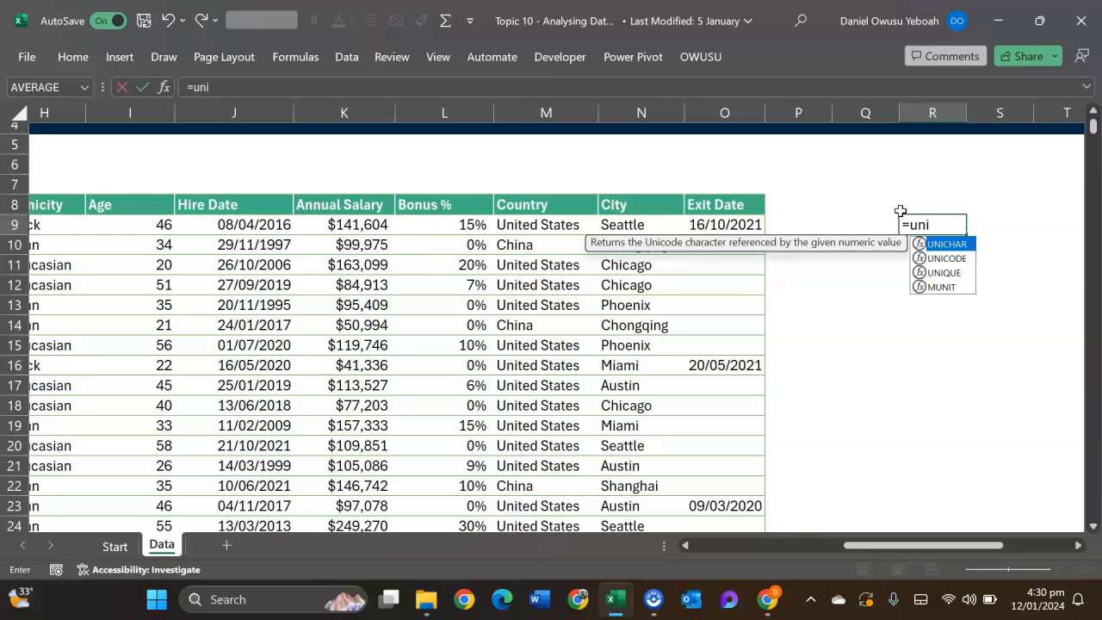
pyautogui.press('Down')
pyautogui.press('Down')
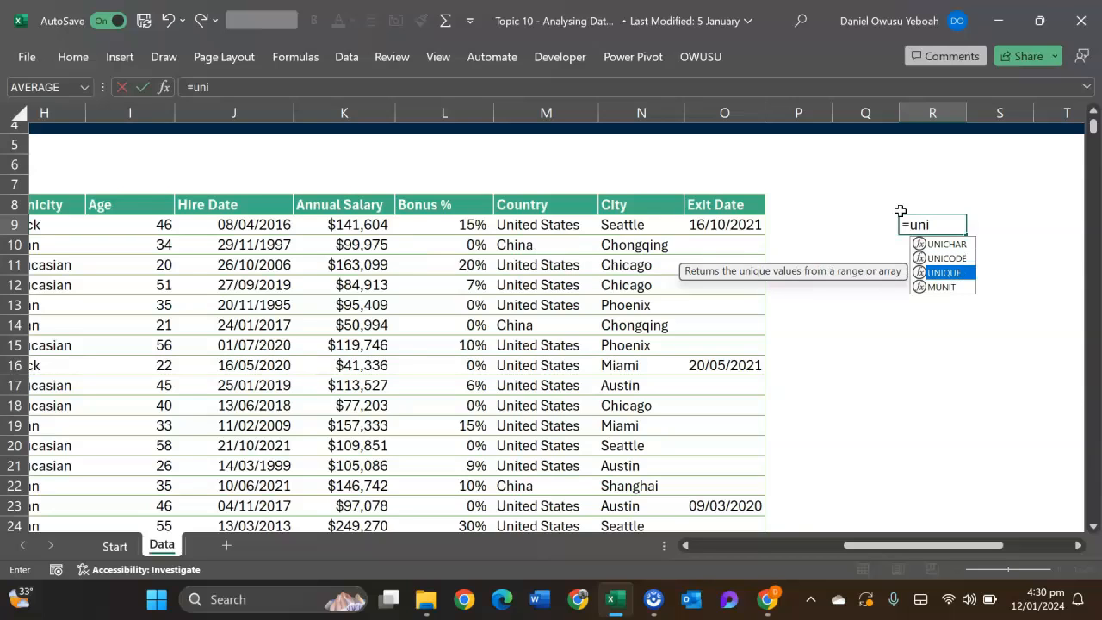
pyautogui.press('Tab')
pyautogui.press('Left')
pyautogui.press('Left')
pyautogui.press('Left')
pyautogui.press('Left')
pyautogui.press('Left')
pyautogui.press('Left')
pyautogui.press('Left')
pyautogui.press('Left')
pyautogui.press('Left')
pyautogui.press('Left')
pyautogui.press('Left')
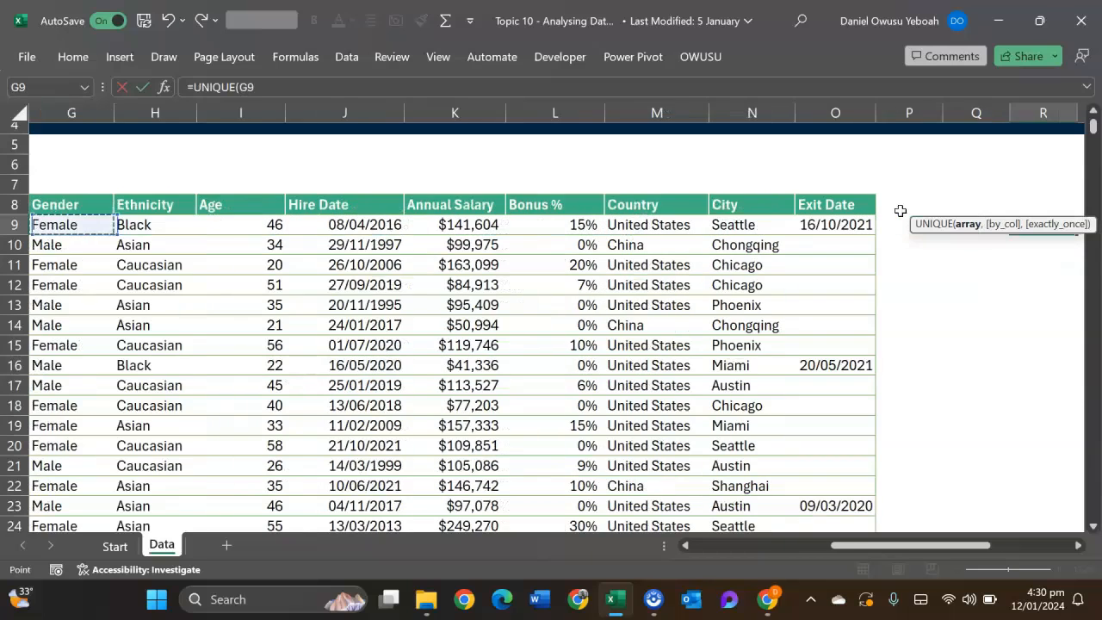
pyautogui.hotkey('ctrl', 'shift', 'Down')
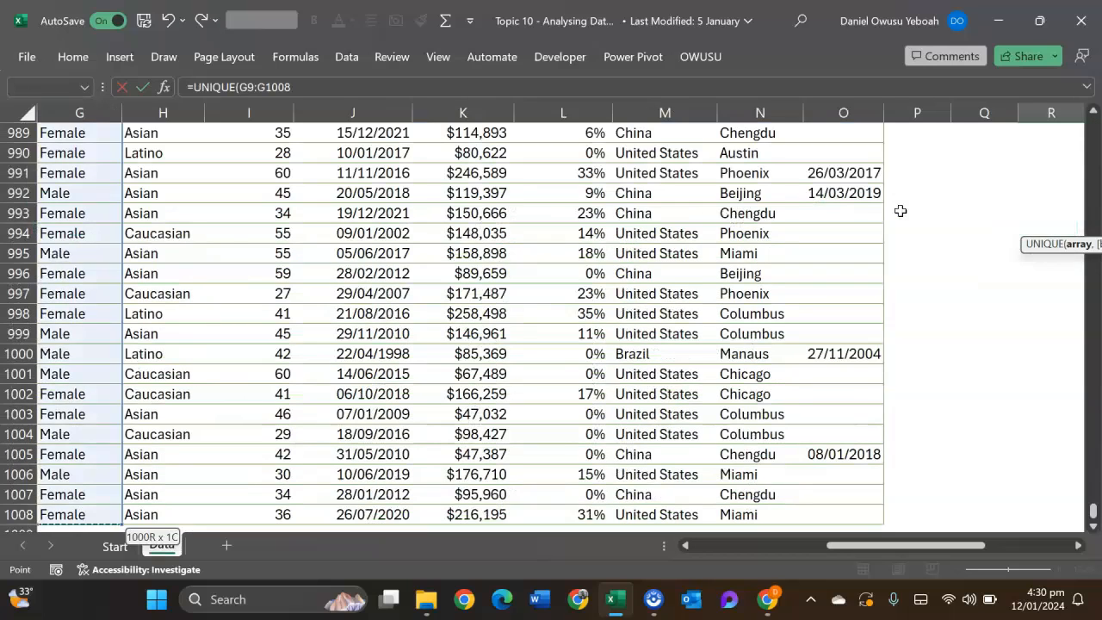
pyautogui.press('BackSpace')
# Step: Start a COUNTIFS formula in S9 with the Gender column G9:G1008 as the criteria range
pyautogui.click(900, 211)
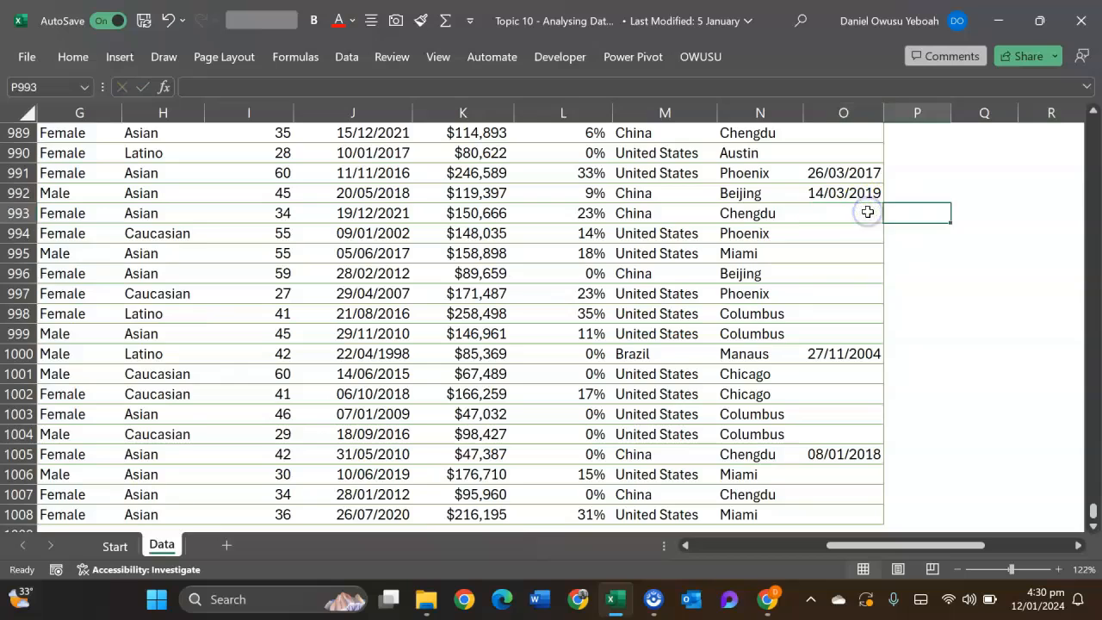
pyautogui.hotkey('ctrl', 'Up')
pyautogui.hscroll(2, 827, 310)
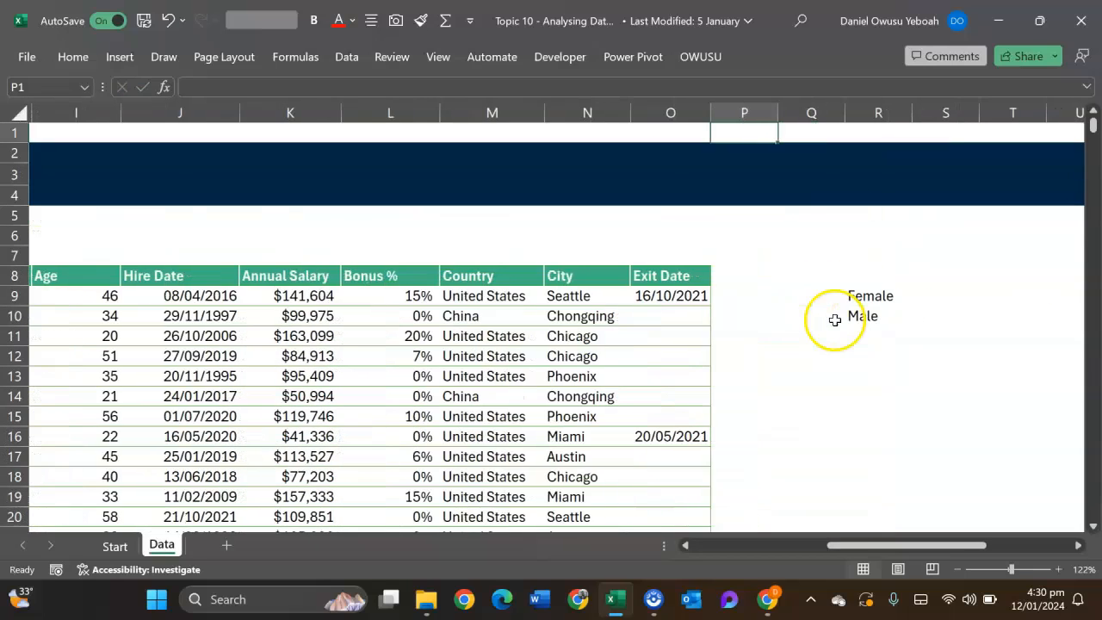
pyautogui.click(916, 296)
pyautogui.write('=')
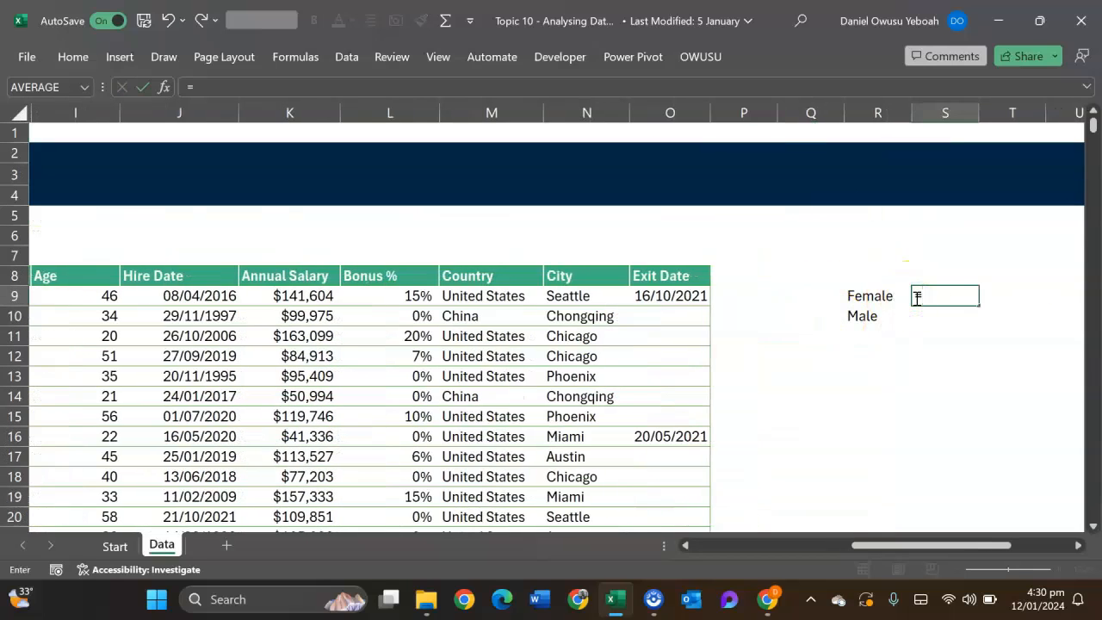
pyautogui.write('couni')
pyautogui.press('BackSpace')
pyautogui.write('tif')
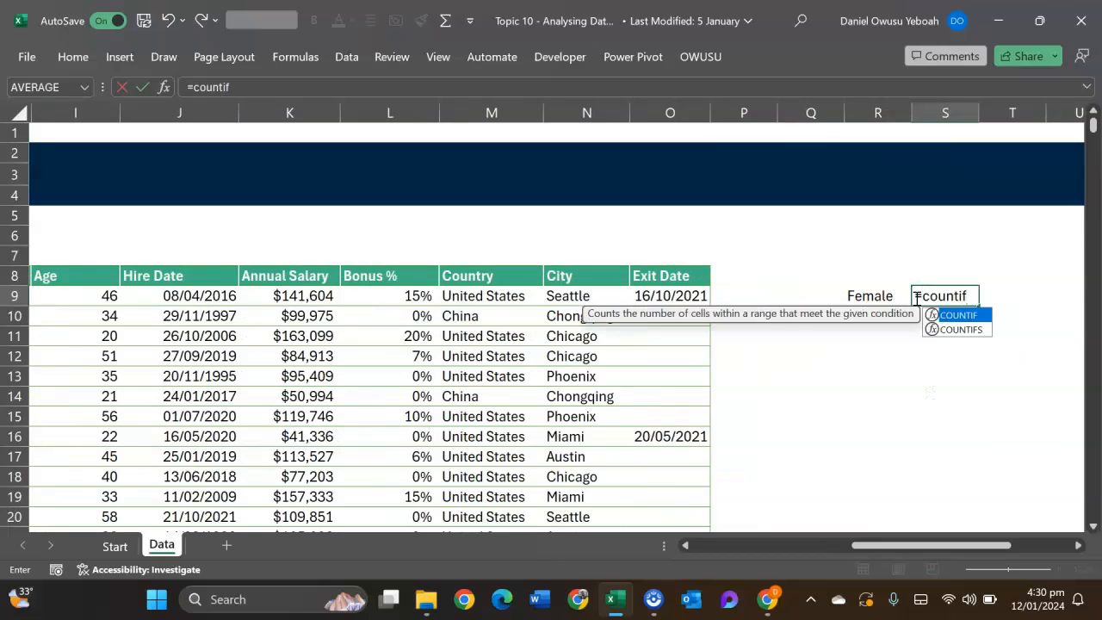
pyautogui.press('Down')
pyautogui.press('Tab')
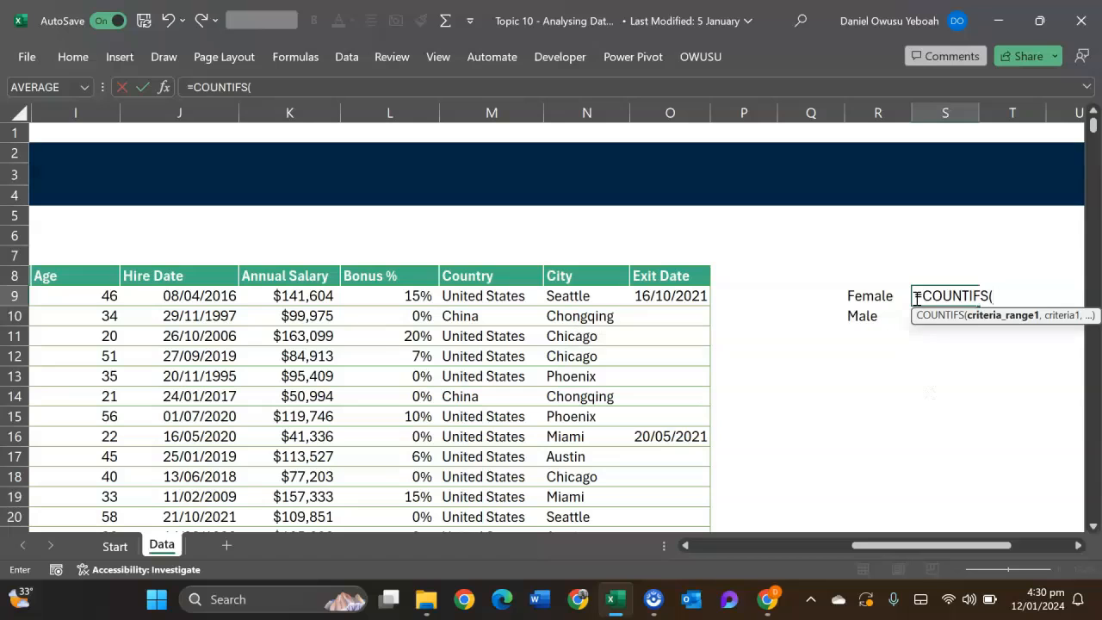
pyautogui.hscroll(-2, 702, 344)
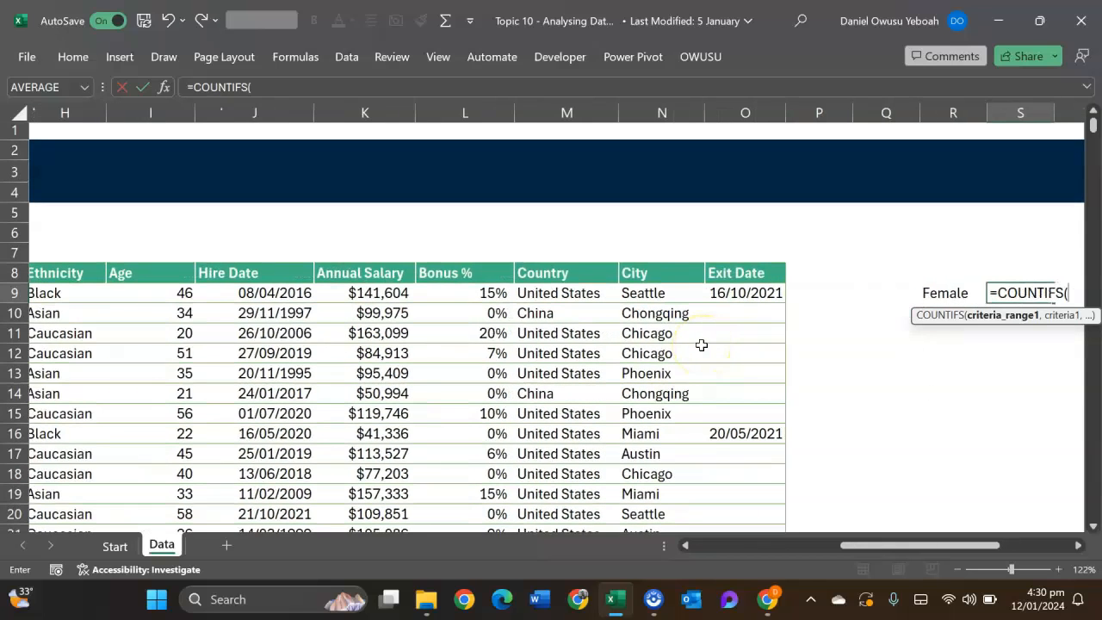
pyautogui.hscroll(-1, 329, 340)
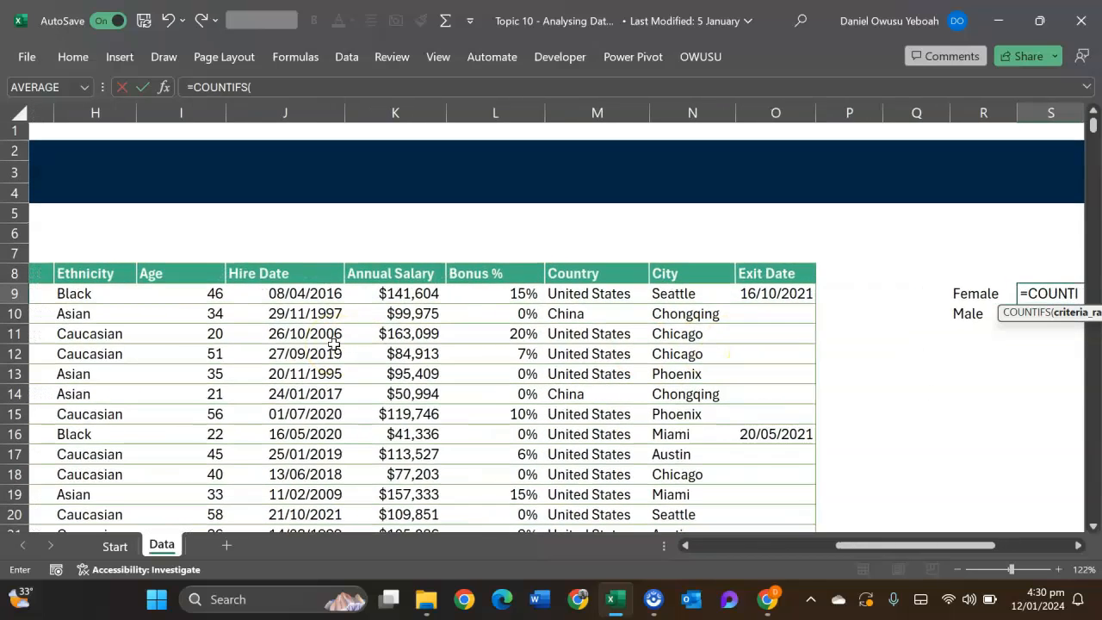
pyautogui.hscroll(2, 334, 343)
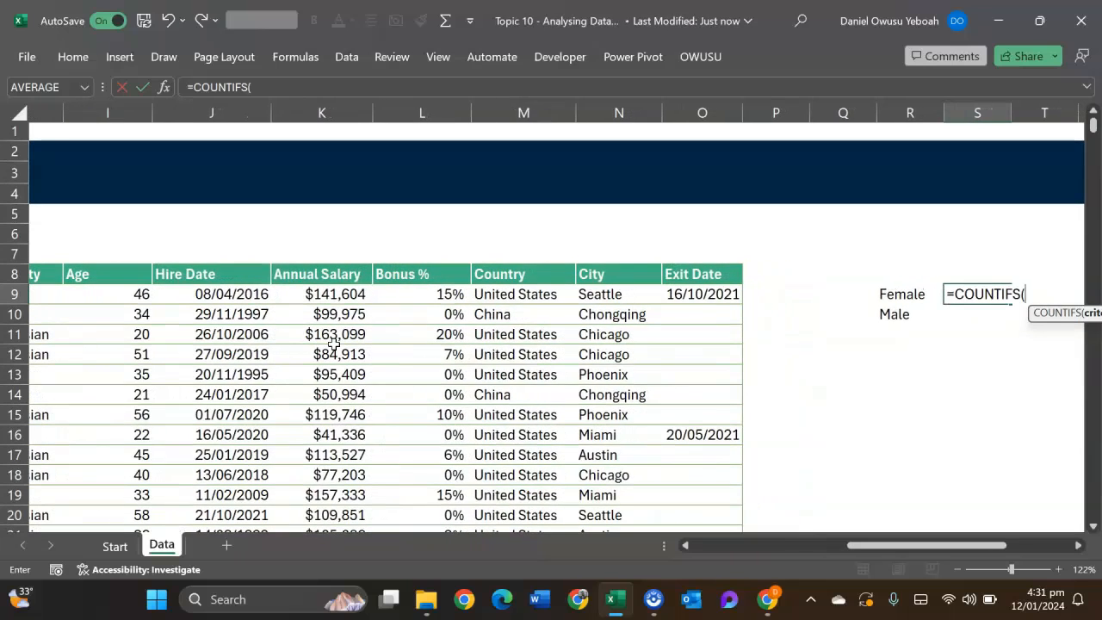
pyautogui.hscroll(-3, 268, 347)
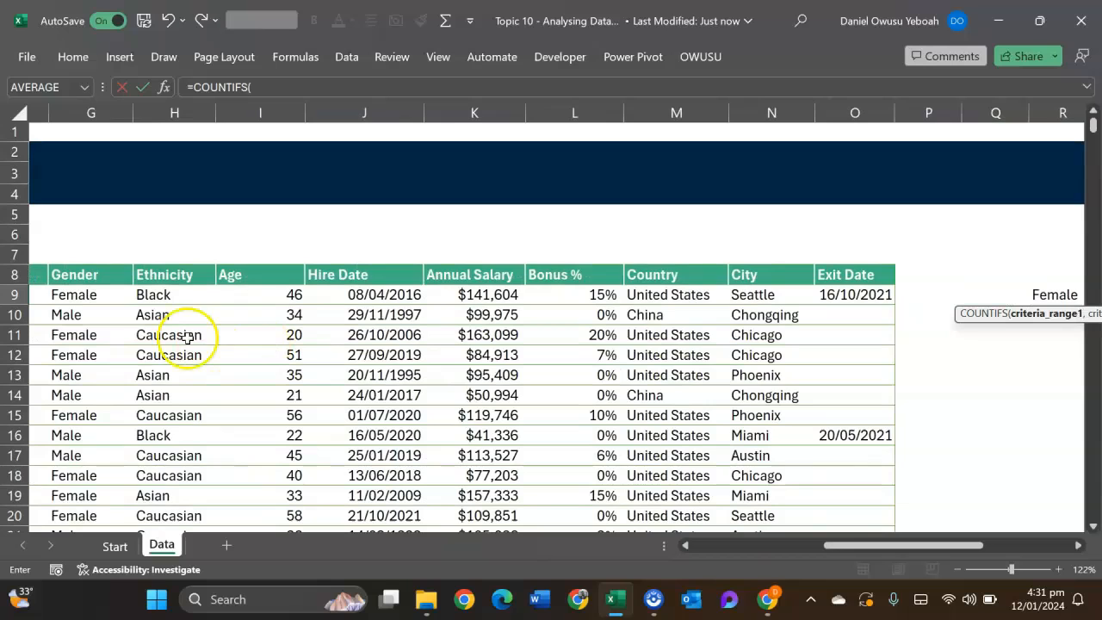
pyautogui.click(110, 299)
pyautogui.hotkey('ctrl', 'shift', 'Down')
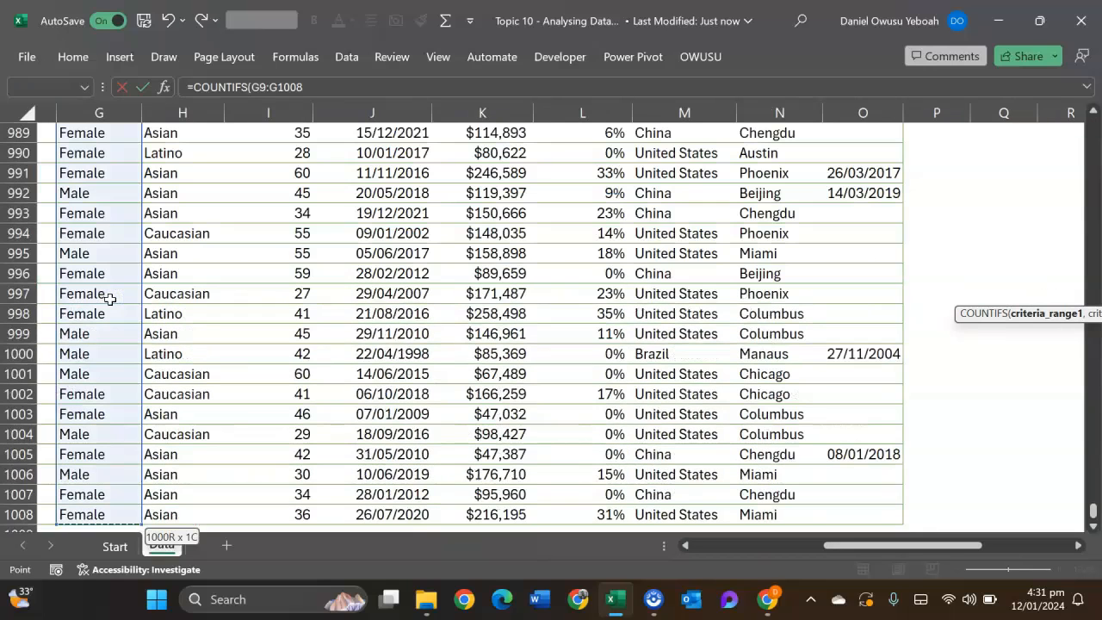
pyautogui.hotkey('ctrl', 'BackSpace')
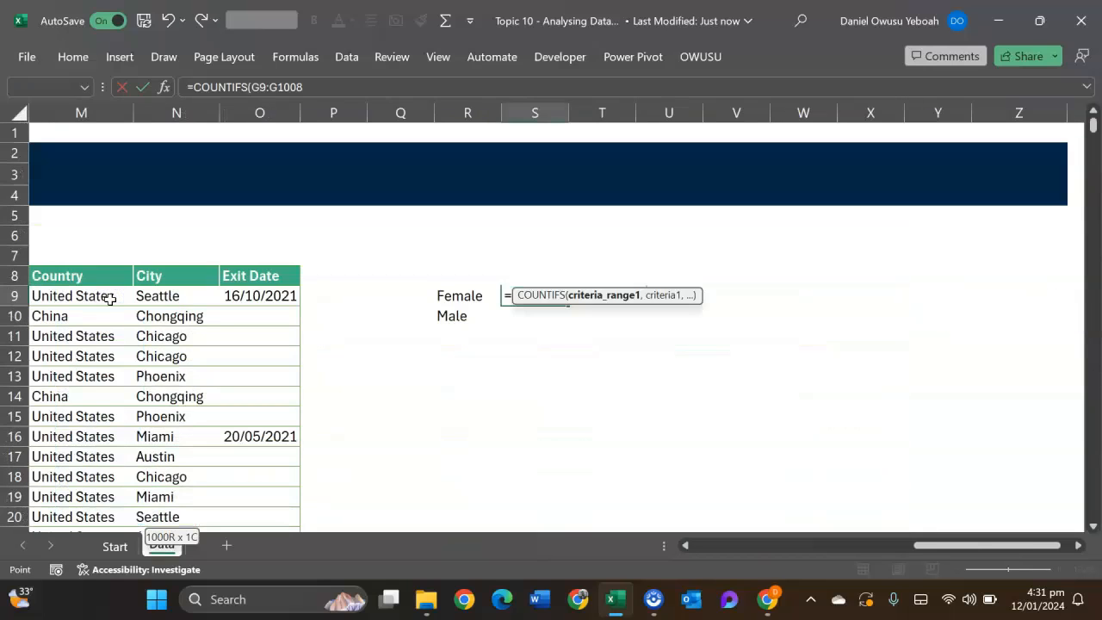
# Step: Use the spilled gender list R9# as the criteria and complete the COUNTIFS formula
pyautogui.write(',')
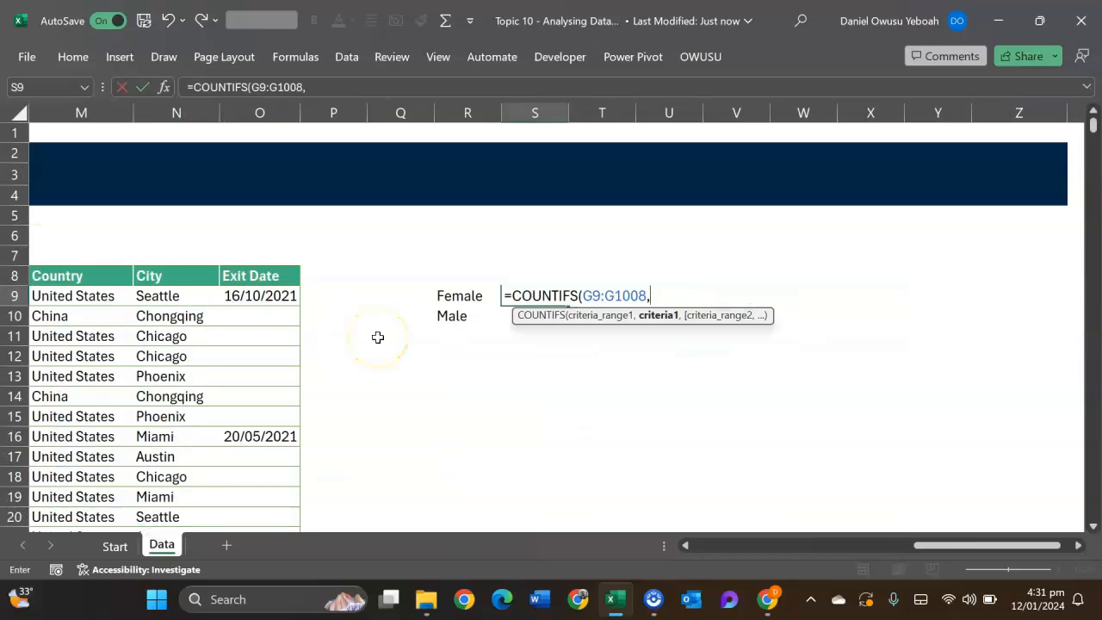
pyautogui.click(445, 295)
pyautogui.write('#')
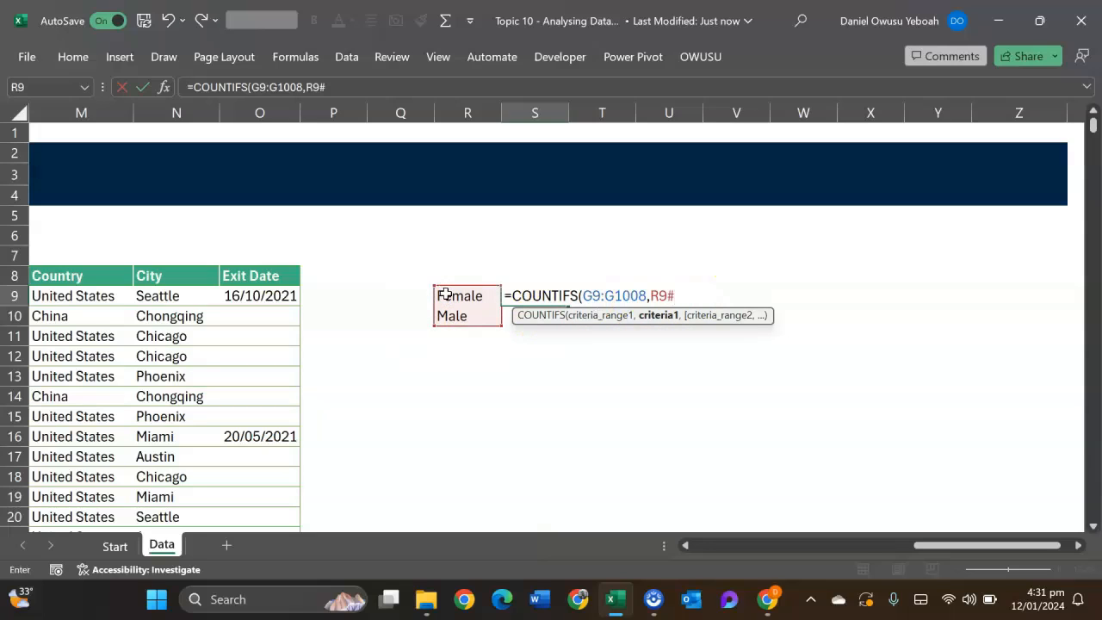
pyautogui.write(')')
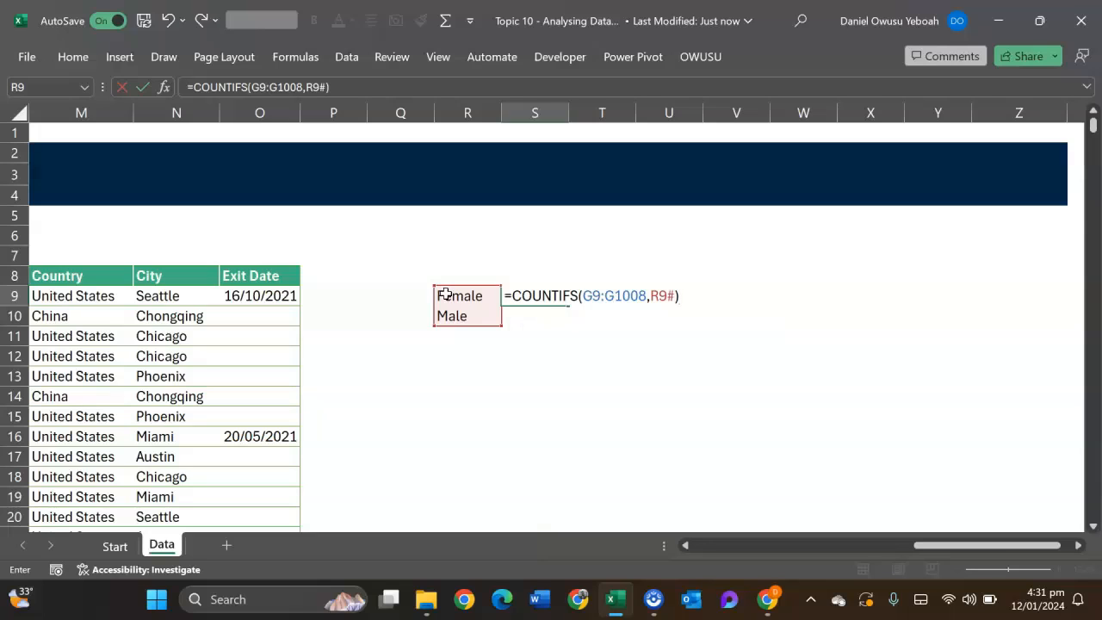
pyautogui.press('Return')
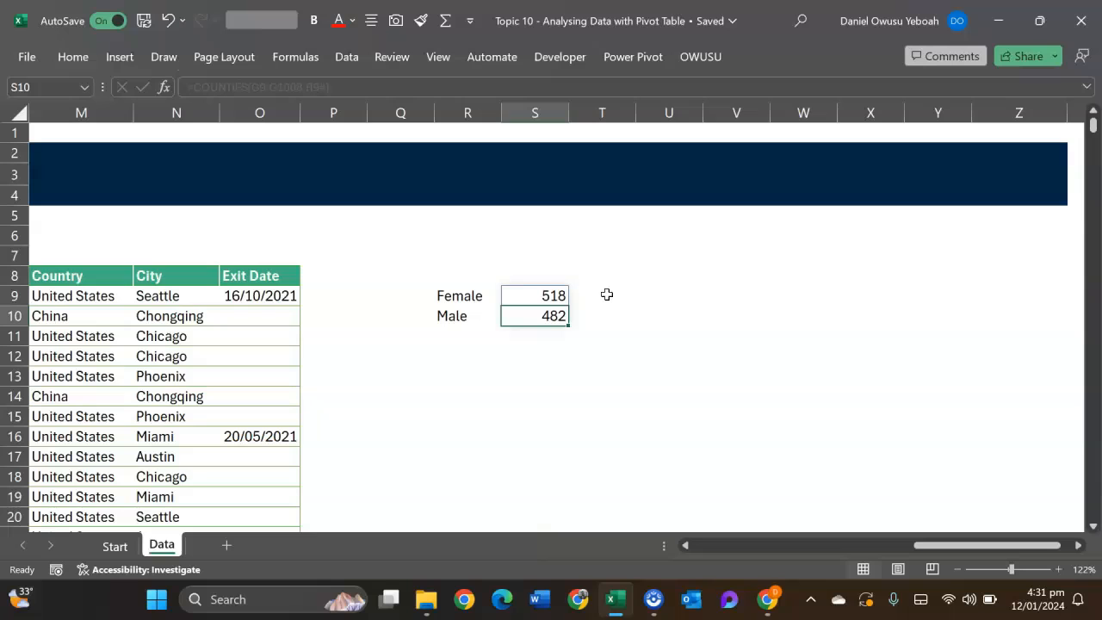
# Step: Scroll through the dataset and inspect individual entries in the Gender column
pyautogui.hscroll(-5, 607, 295)
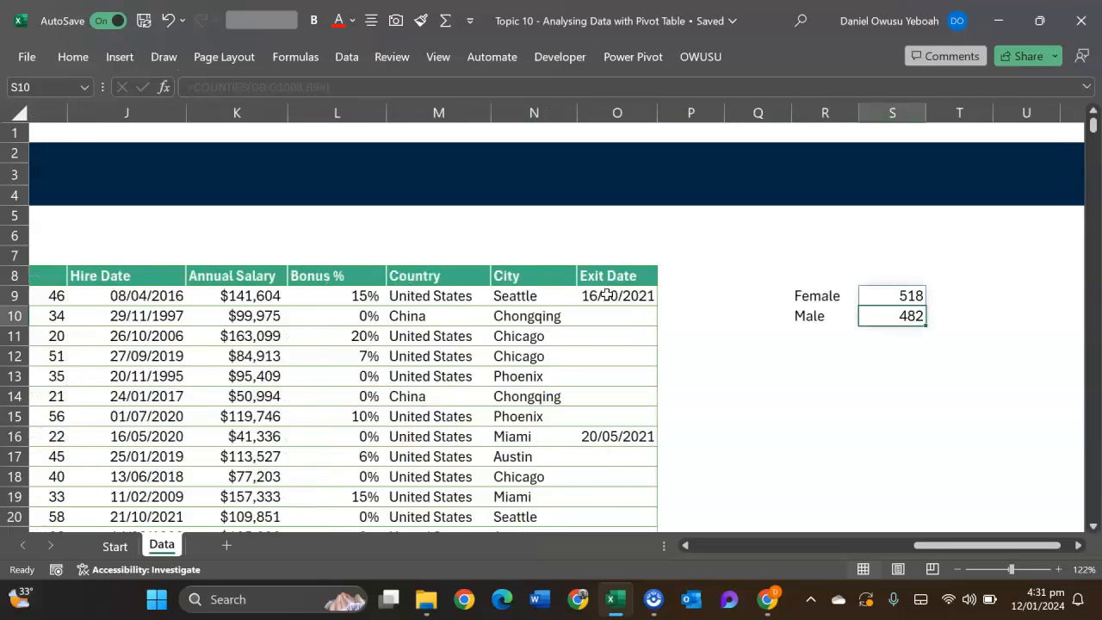
pyautogui.scroll(-1, 607, 295)
pyautogui.hscroll(-1, 607, 294)
pyautogui.scroll(-1, 607, 294)
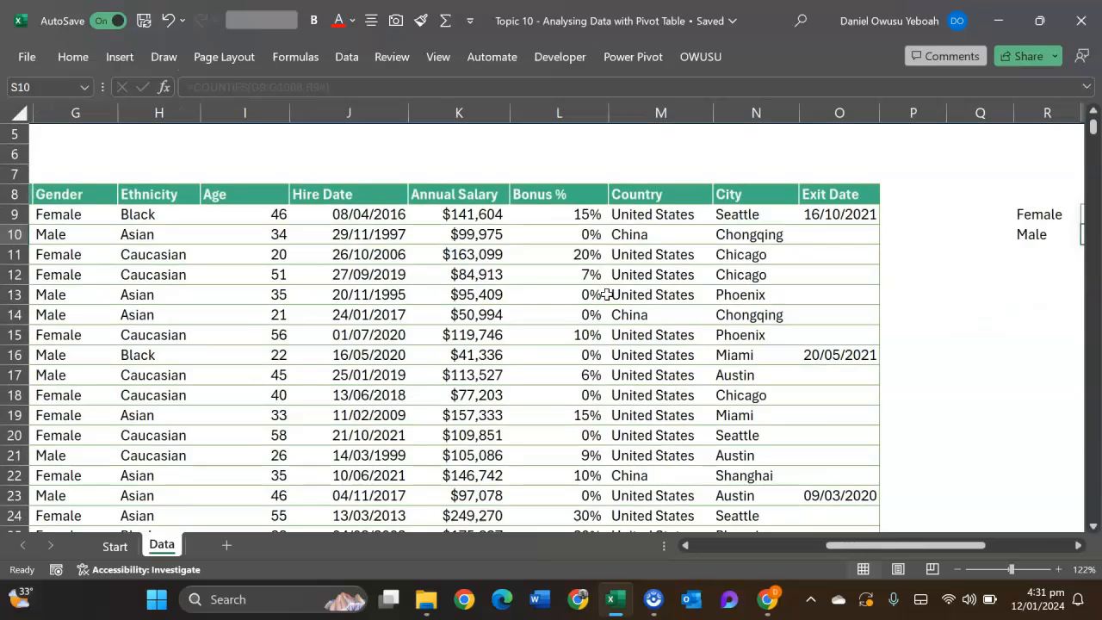
pyautogui.hscroll(-1, 607, 295)
pyautogui.scroll(-1, 607, 295)
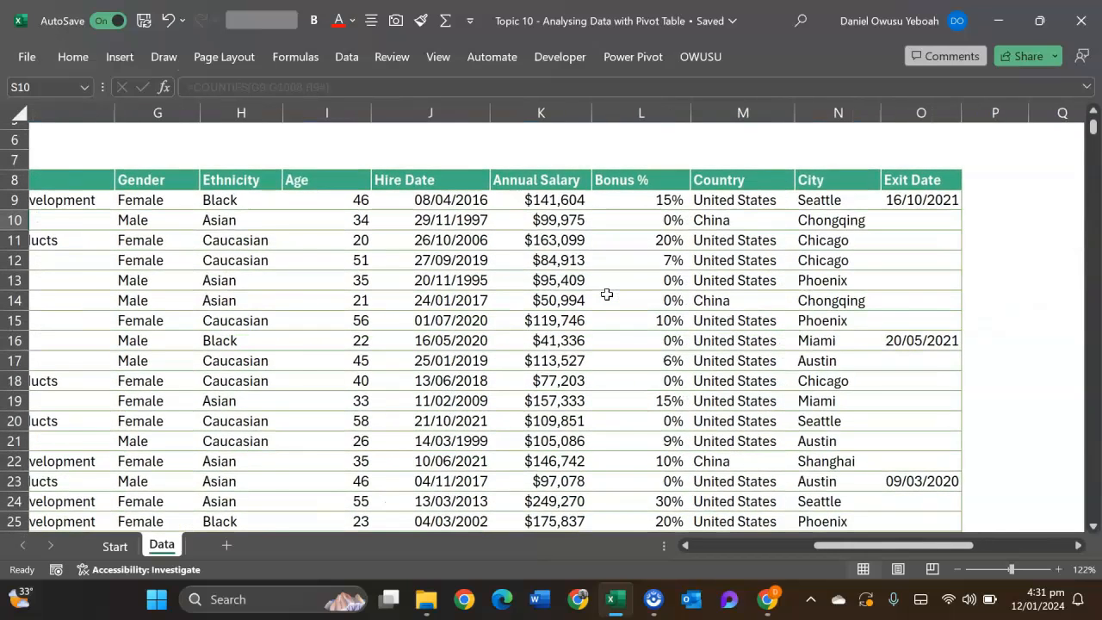
pyautogui.hscroll(-1, 607, 295)
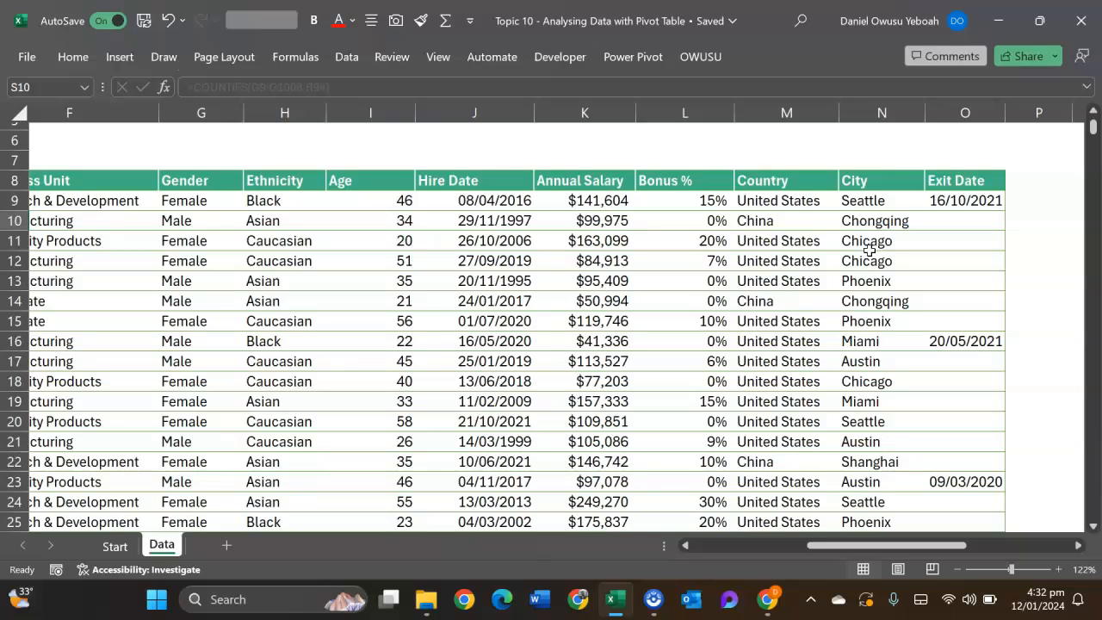
pyautogui.hscroll(3, 869, 249)
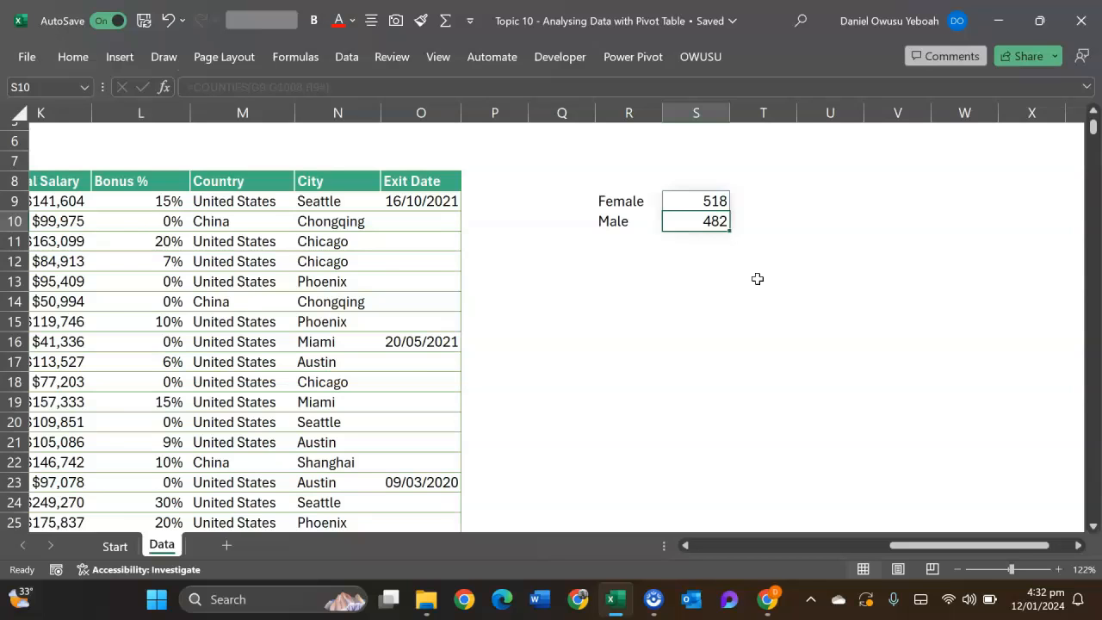
pyautogui.hscroll(-6, 568, 298)
pyautogui.click(492, 300)
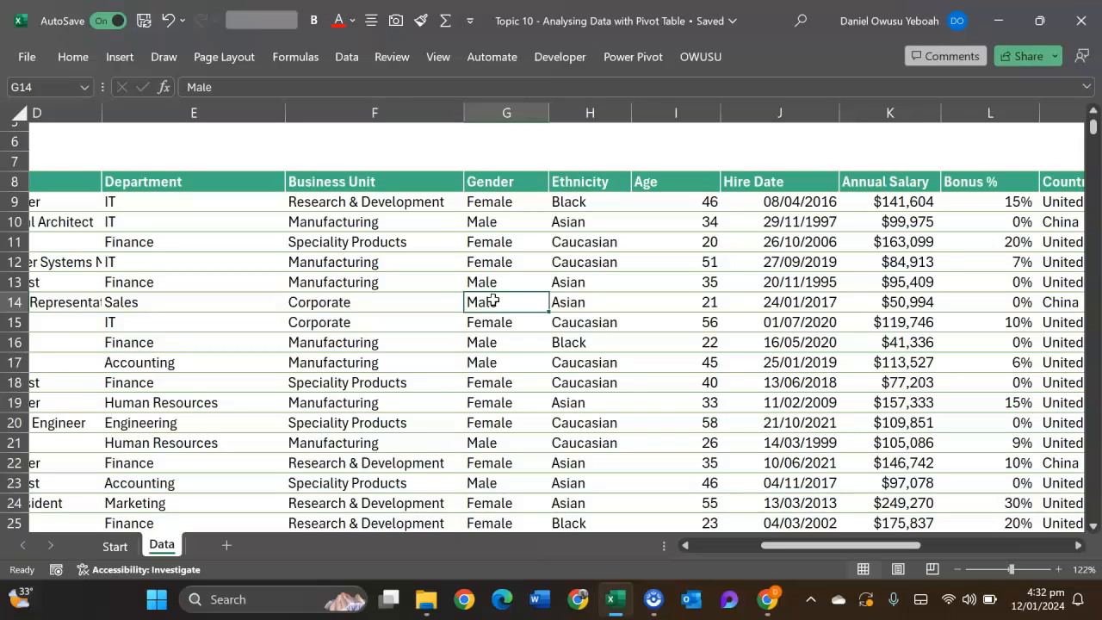
pyautogui.click(491, 303)
pyautogui.click(501, 365)
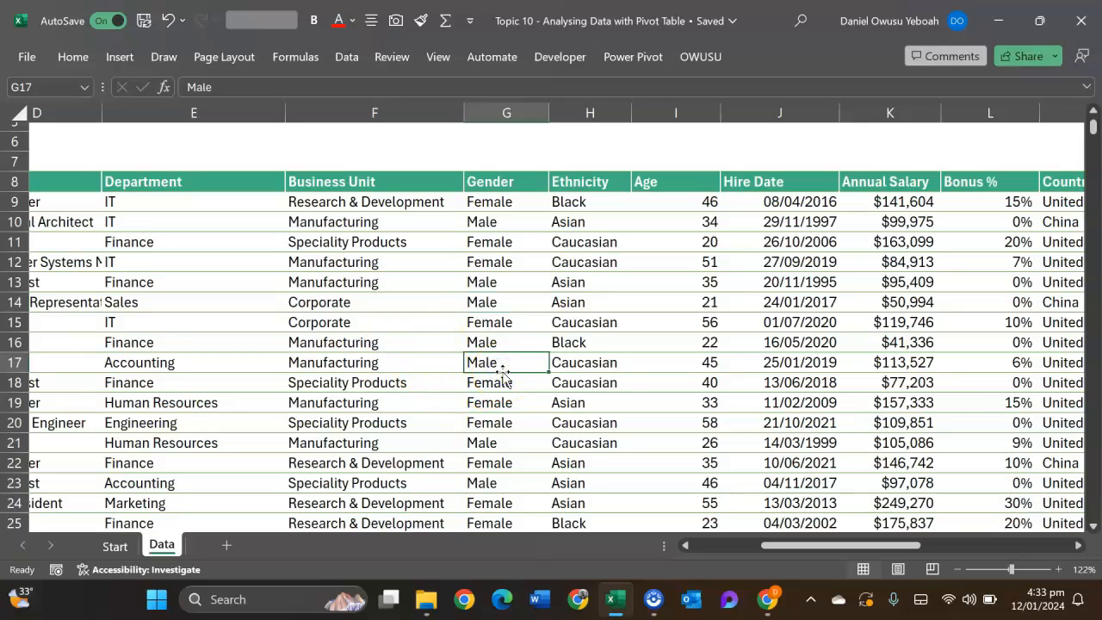
pyautogui.click(516, 358)
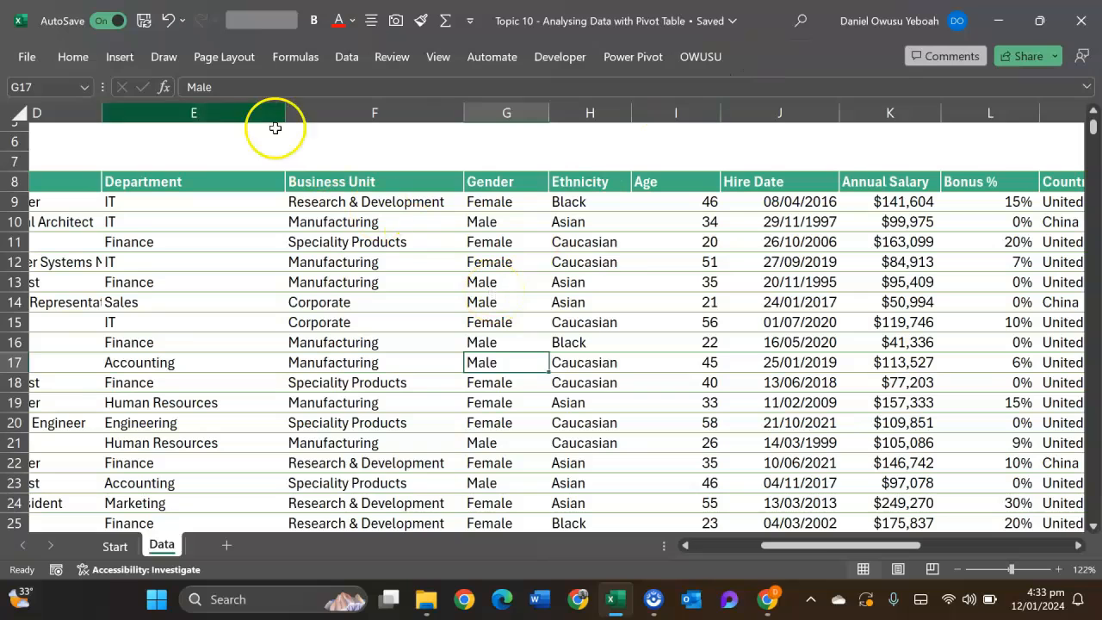
# Step: Convert the dataset range B8:O1008 into a table with headers
pyautogui.click(121, 58)
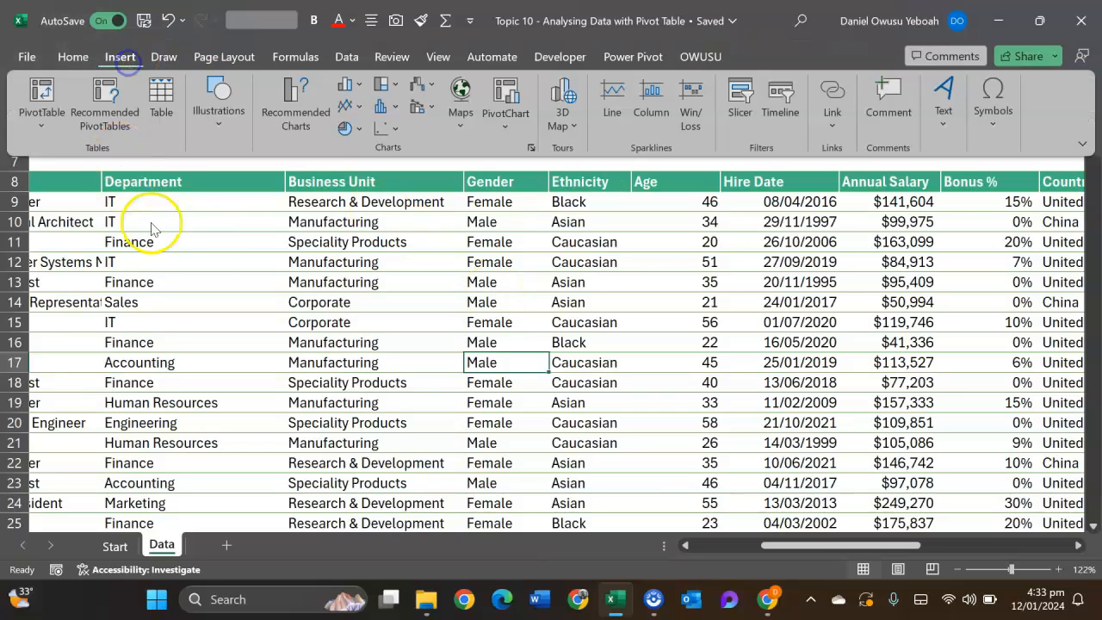
pyautogui.click(155, 121)
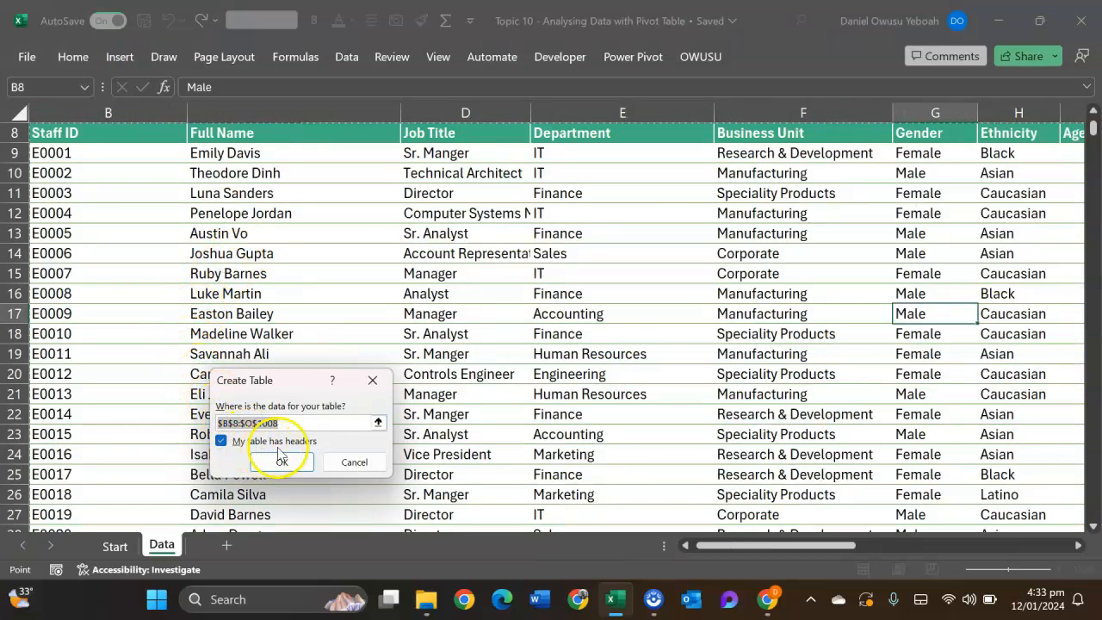
pyautogui.click(289, 459)
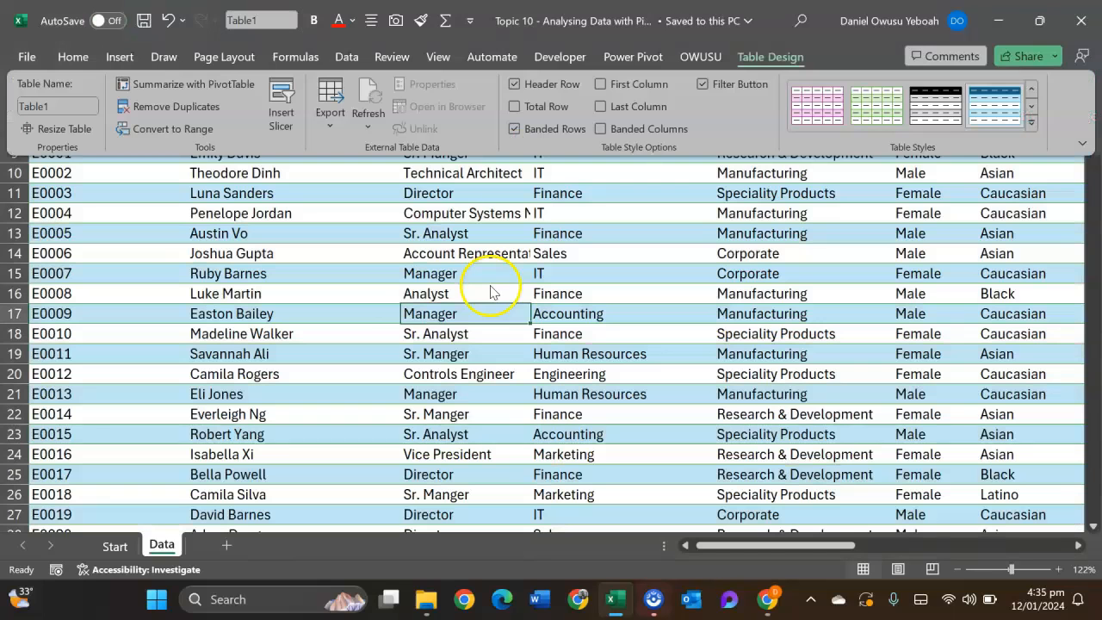
# Step: Rename the new table as staff
pyautogui.click(57, 105)
pyautogui.write('staff')
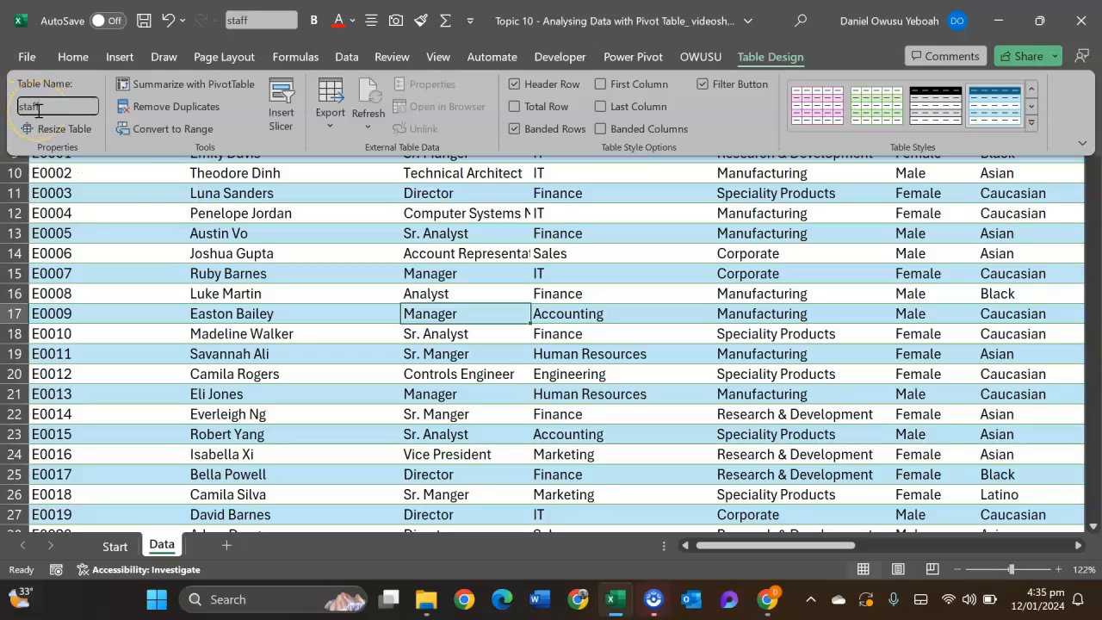
pyautogui.click(238, 249)
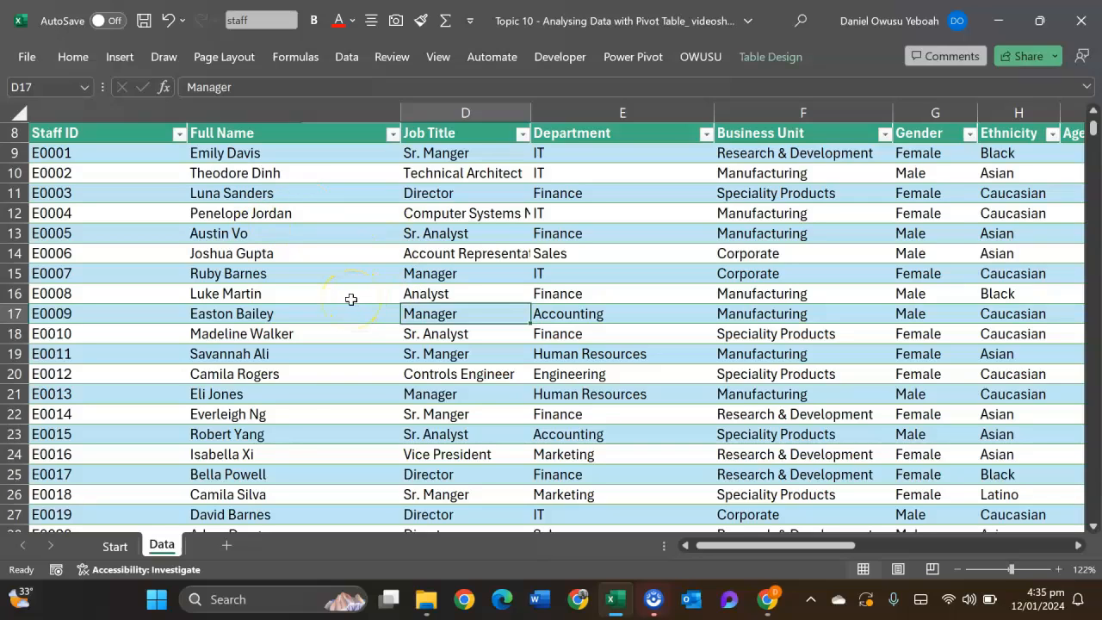
# Step: Insert a PivotTable from the staff table, placing it on a new worksheet
pyautogui.click(482, 291)
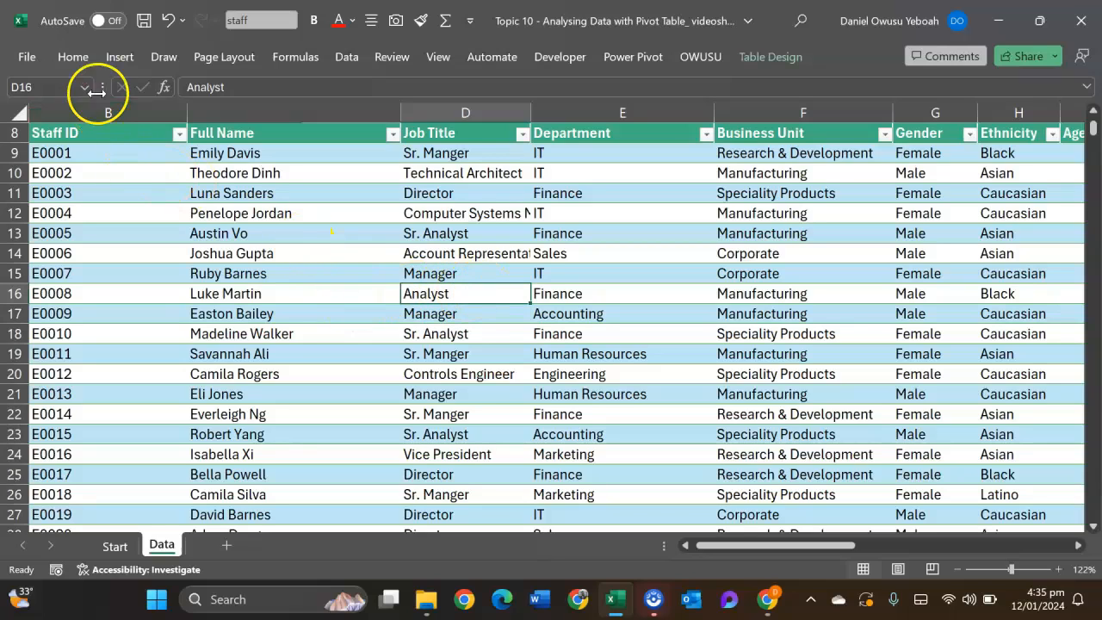
pyautogui.click(127, 62)
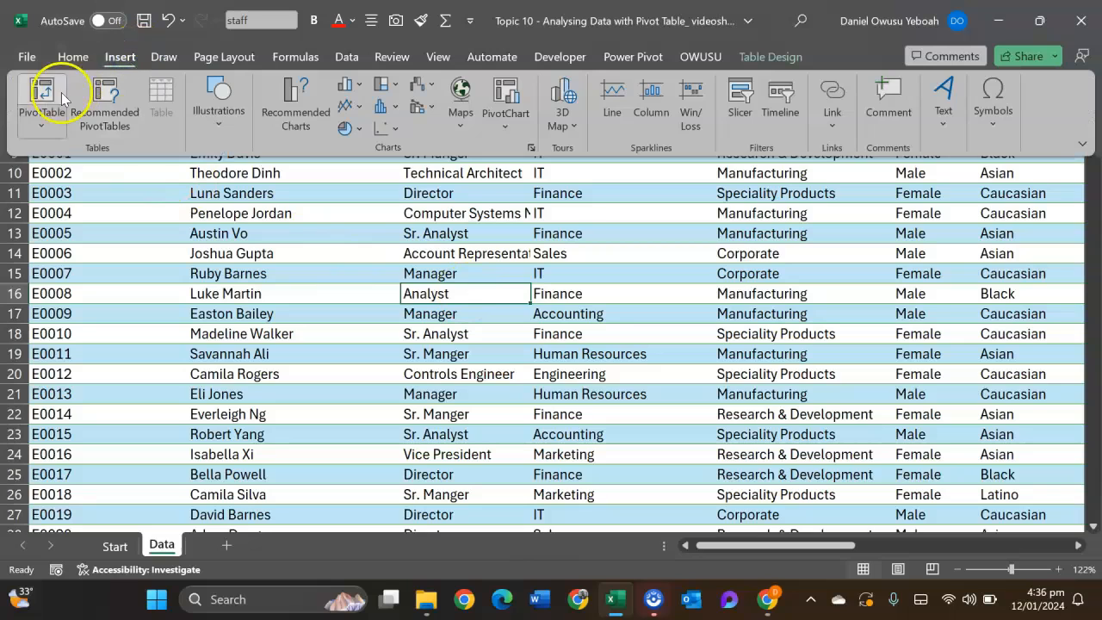
pyautogui.click(41, 121)
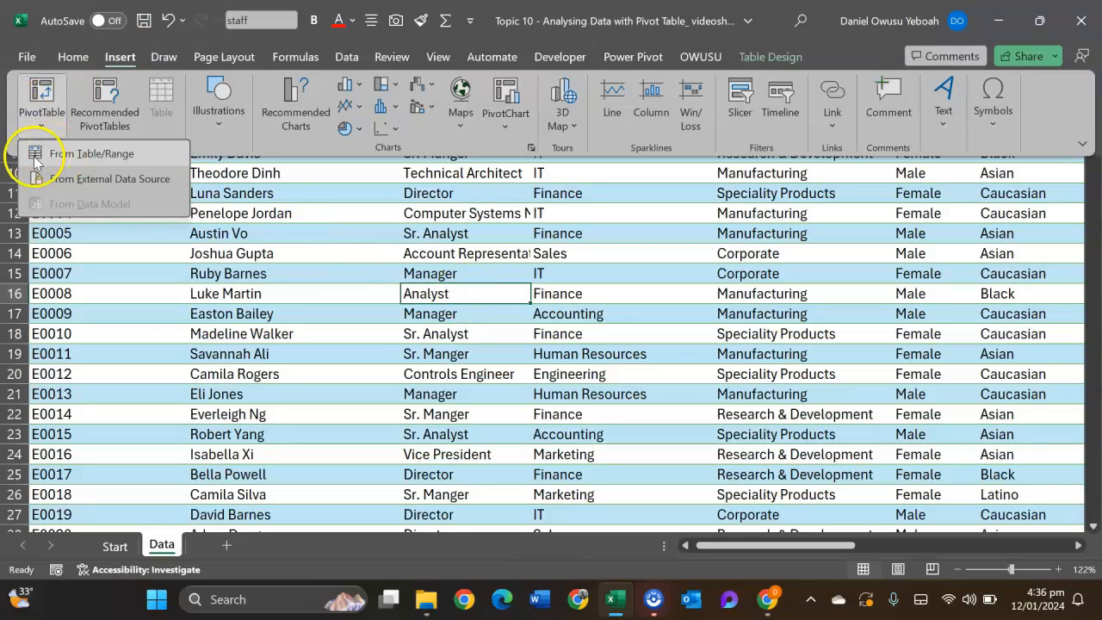
pyautogui.click(117, 156)
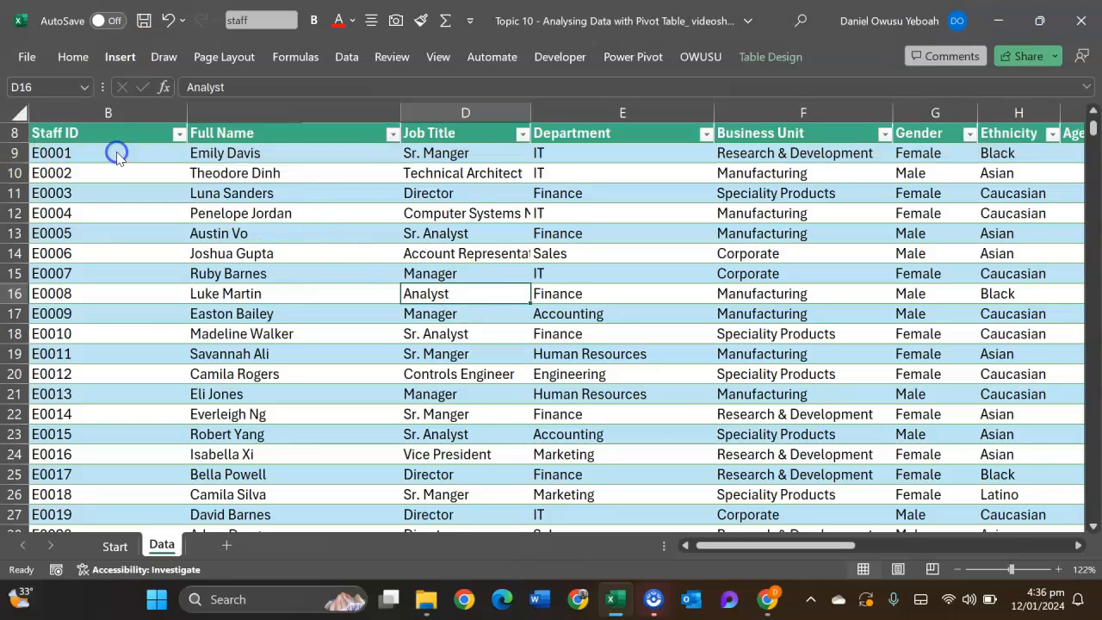
pyautogui.moveTo(300, 337); pyautogui.dragTo(424, 149)
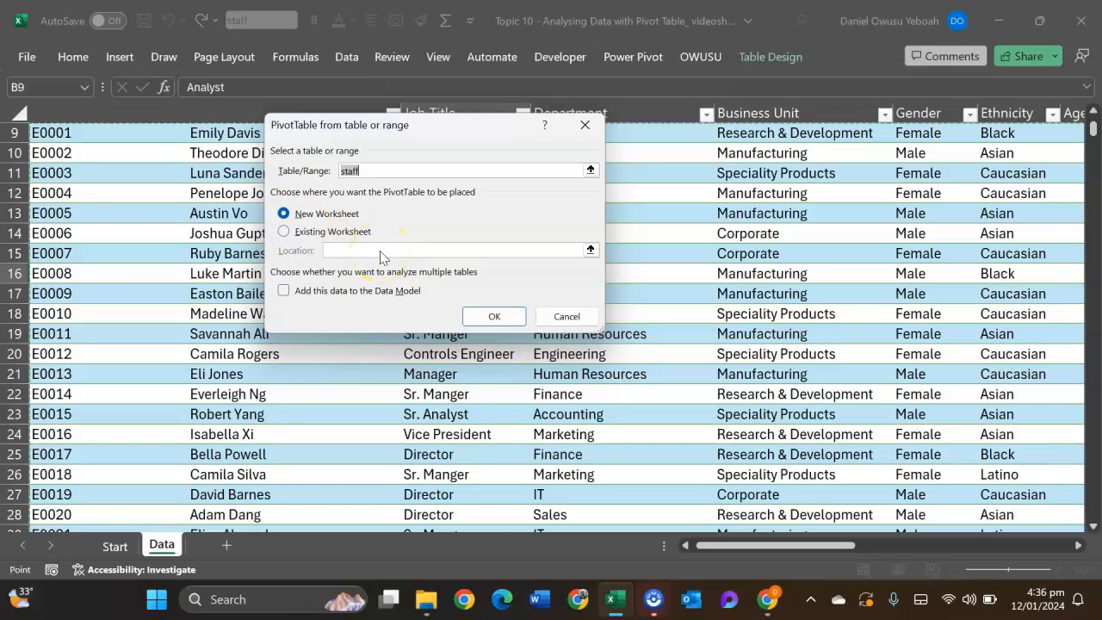
pyautogui.click(284, 230)
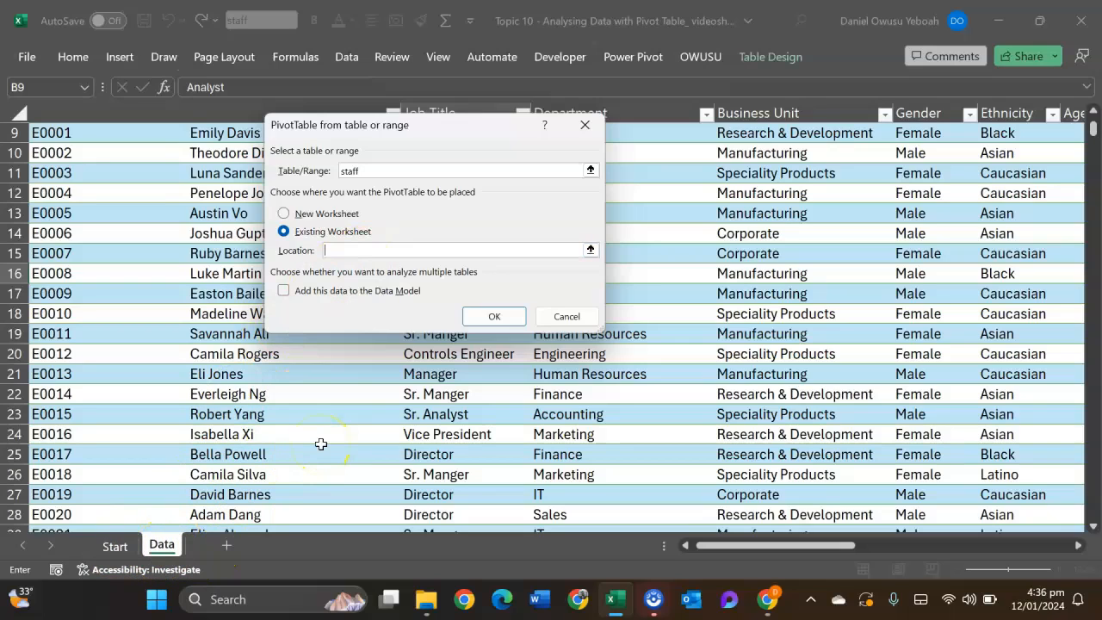
pyautogui.click(284, 213)
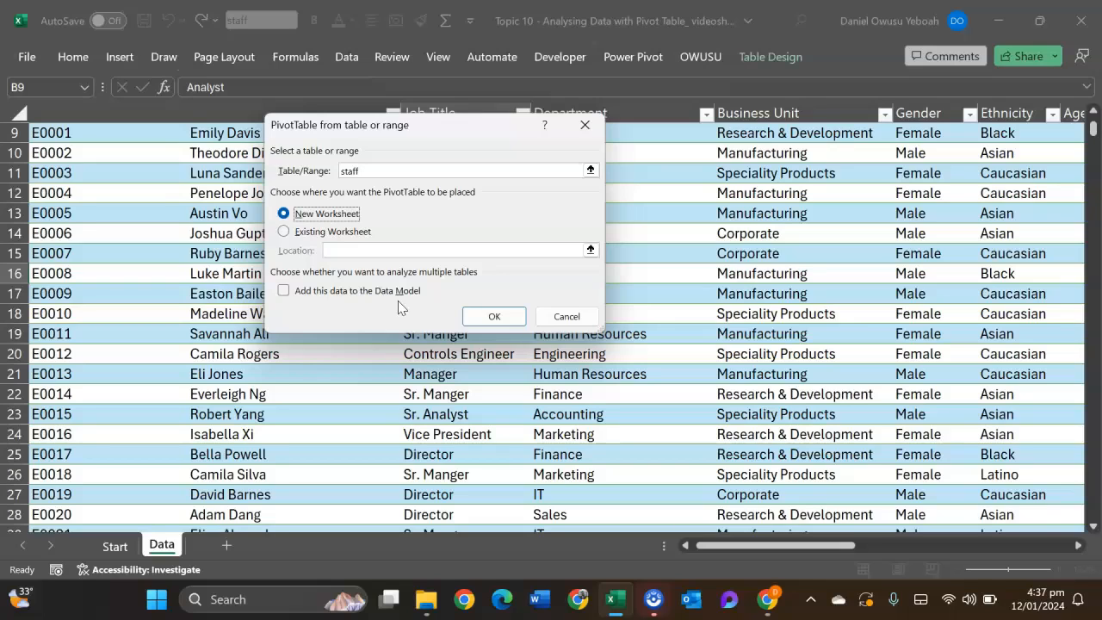
pyautogui.click(479, 320)
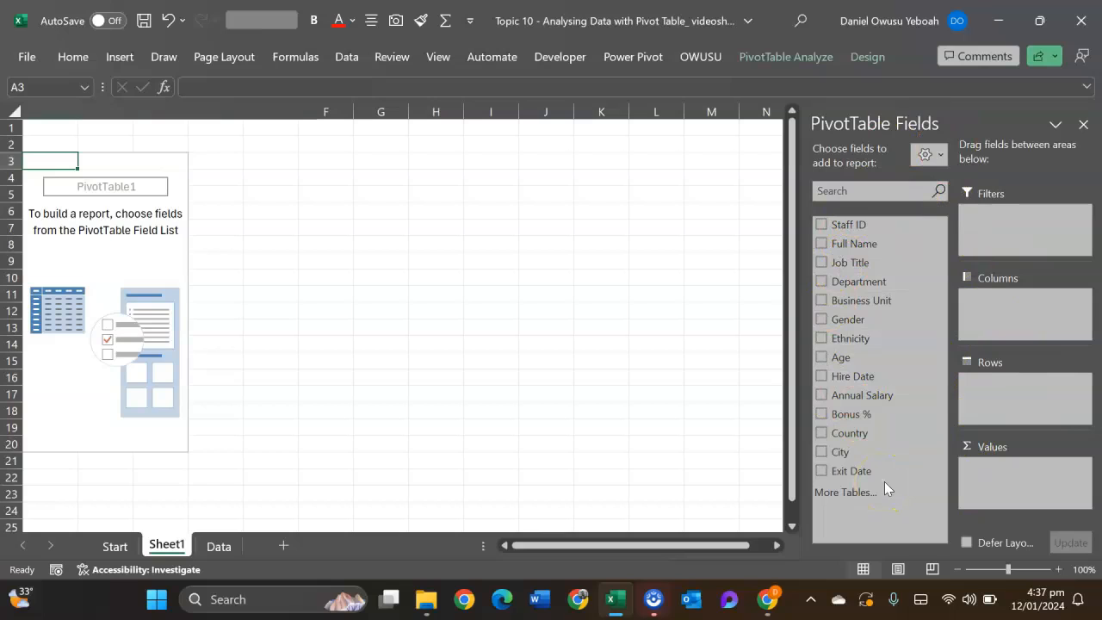
# Step: Switch the PivotTable field list to the stacked layout, then back to side-by-side
pyautogui.click(934, 155)
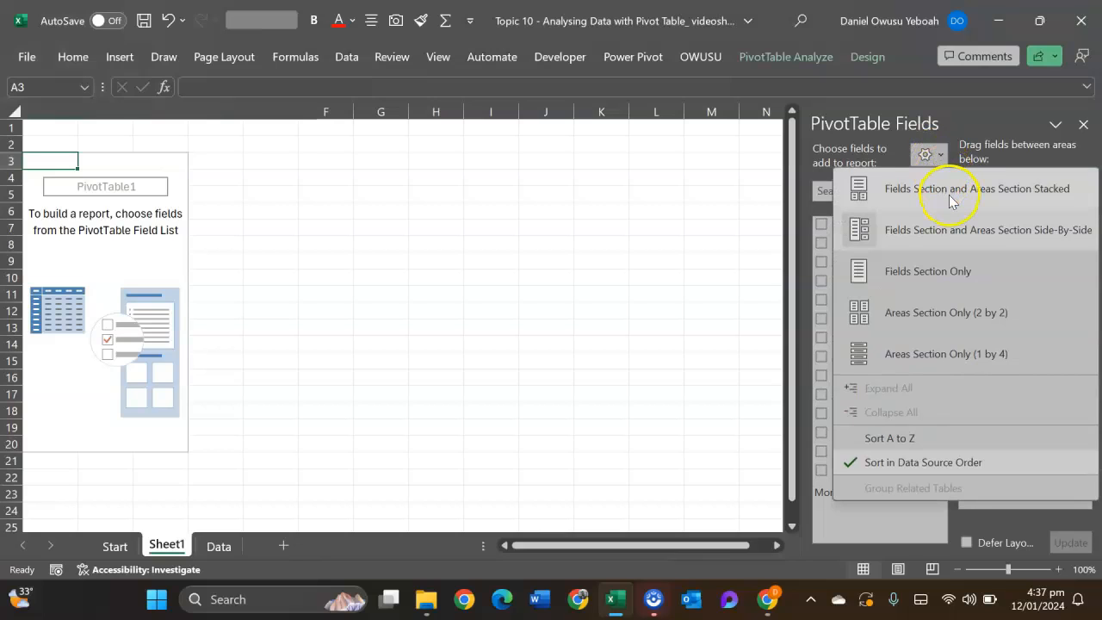
pyautogui.click(950, 190)
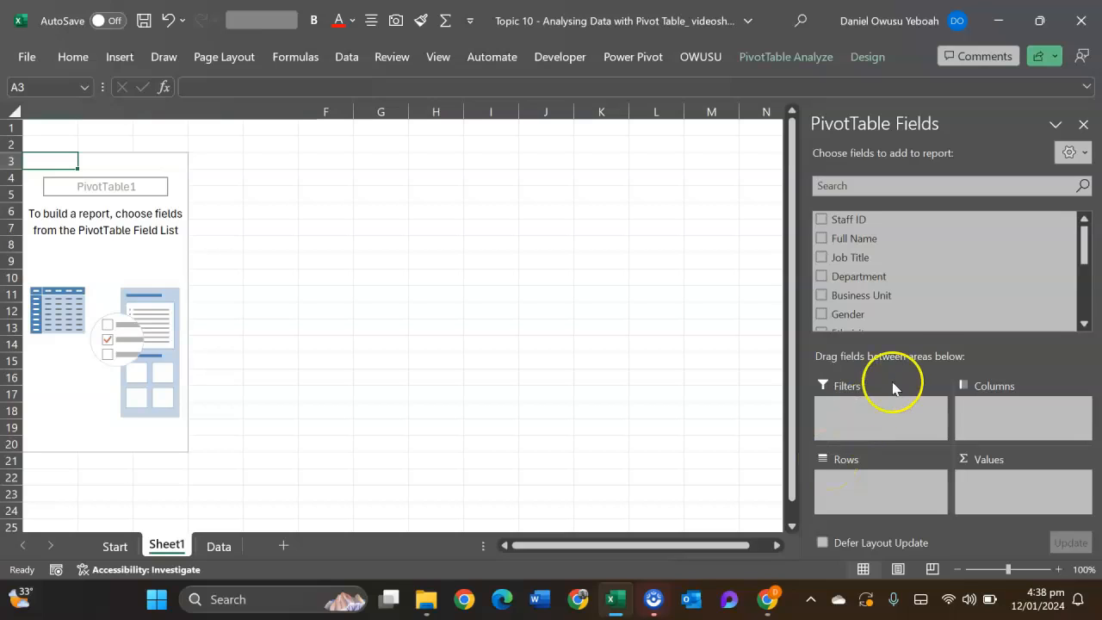
pyautogui.moveTo(1083, 235)
pyautogui.mouseDown()
pyautogui.moveTo(1077, 308)
pyautogui.moveTo(1075, 222)
pyautogui.mouseUp()
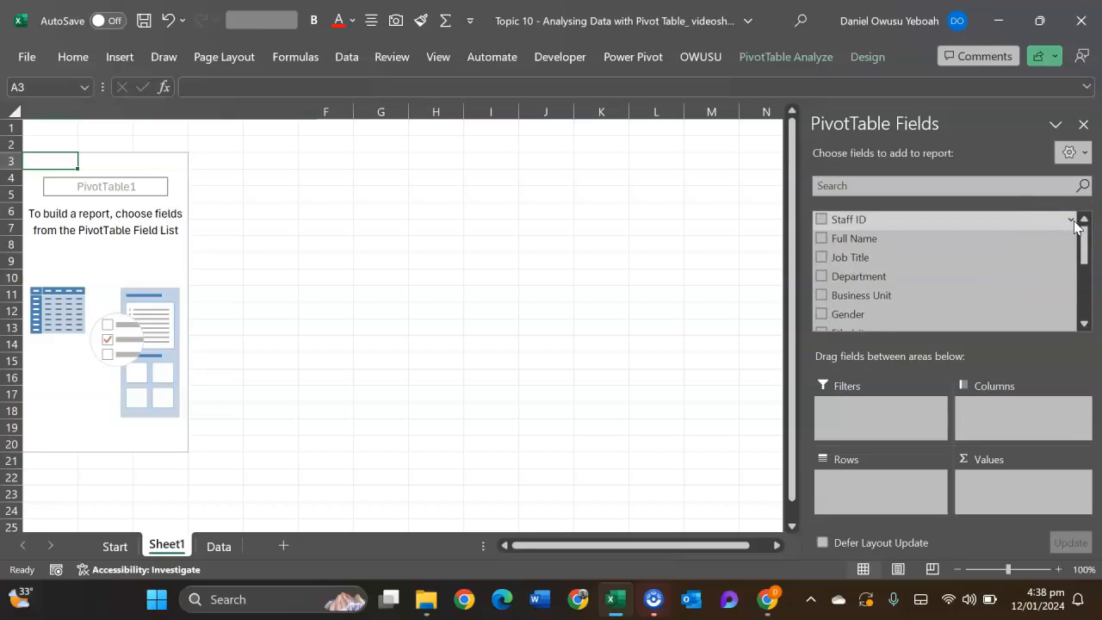
pyautogui.click(1072, 154)
pyautogui.click(974, 233)
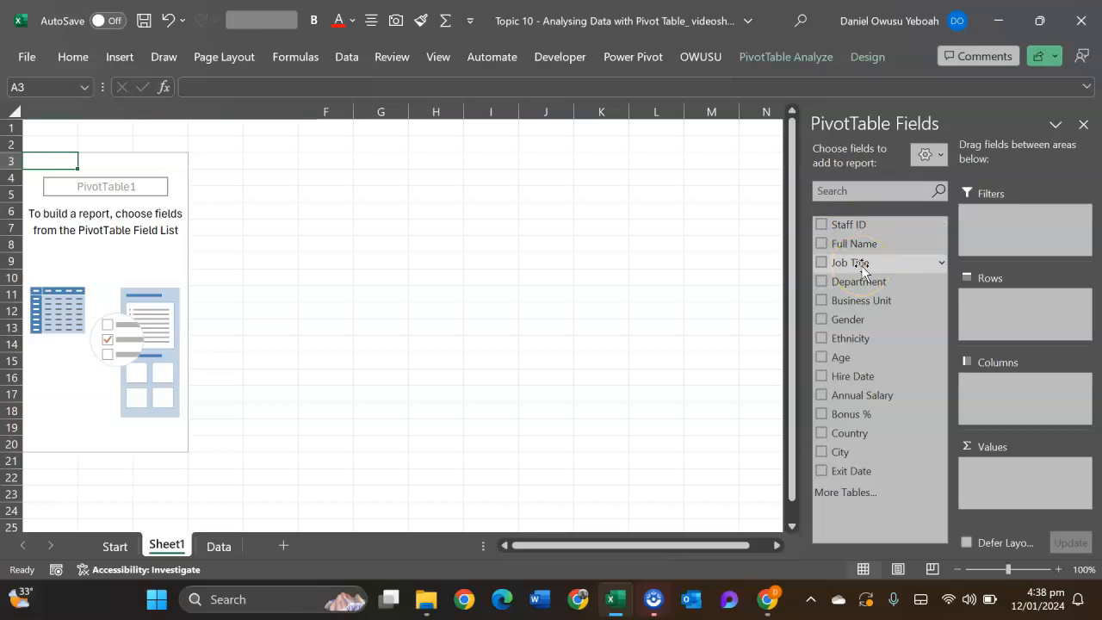
# Step: Compare the PivotTable field list with the column headers on the Data sheet
pyautogui.moveTo(848, 228); pyautogui.dragTo(848, 239)
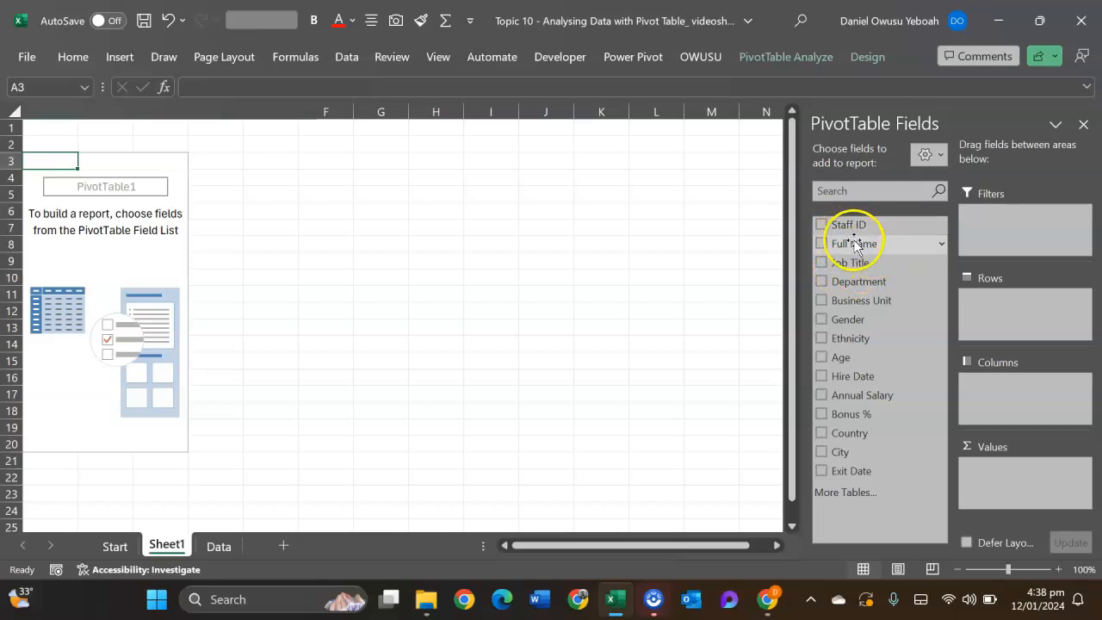
pyautogui.click(217, 546)
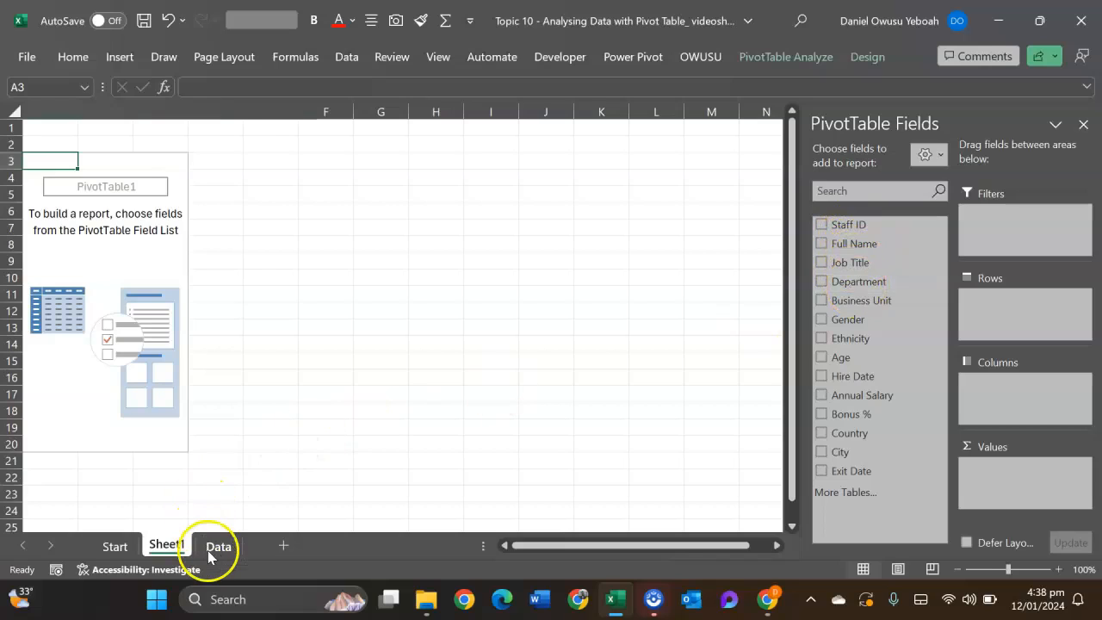
pyautogui.scroll(3, 246, 456)
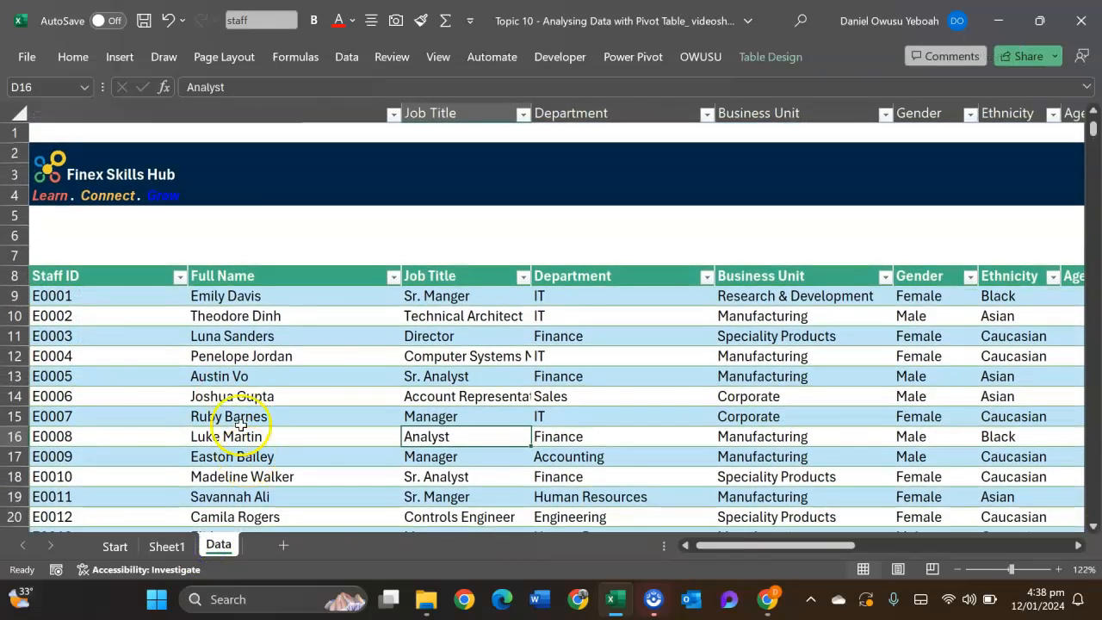
pyautogui.hscroll(-2, 82, 276)
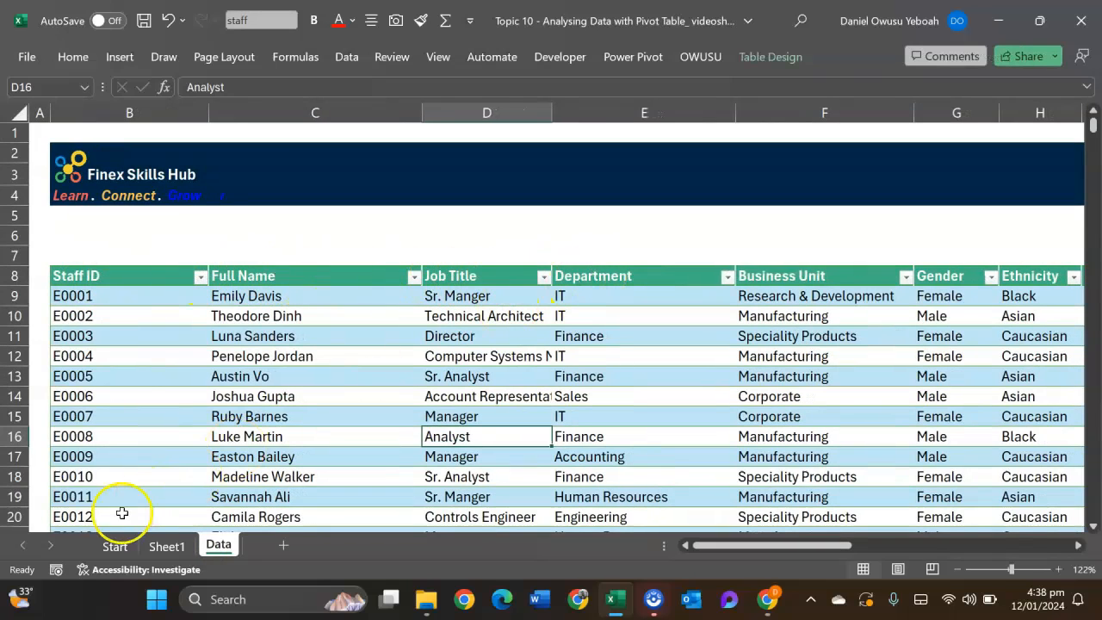
pyautogui.click(162, 545)
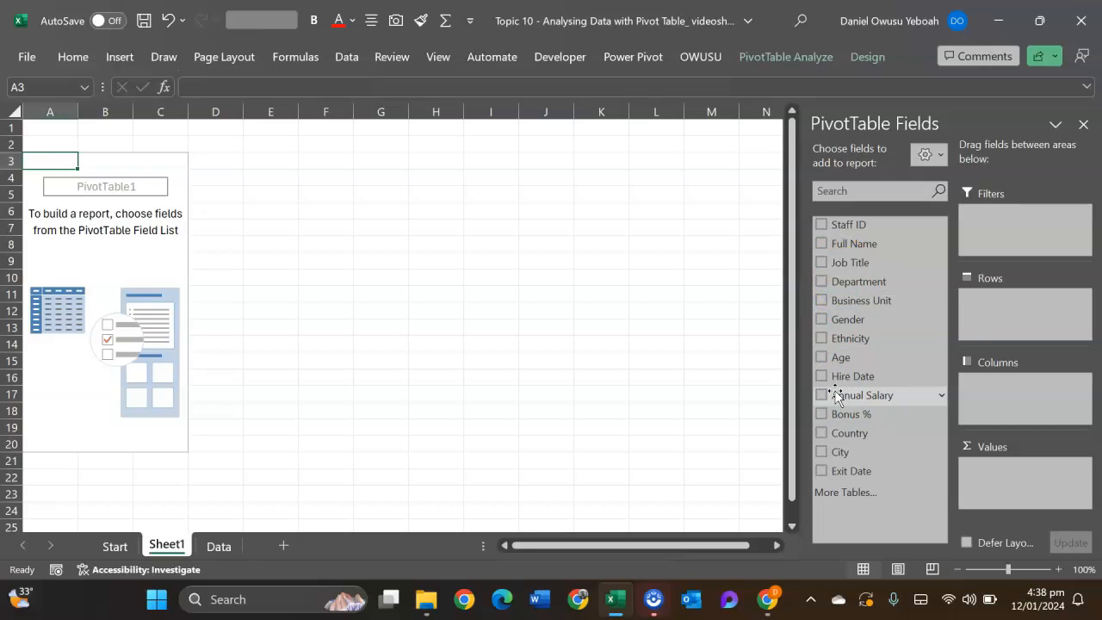
pyautogui.click(832, 247)
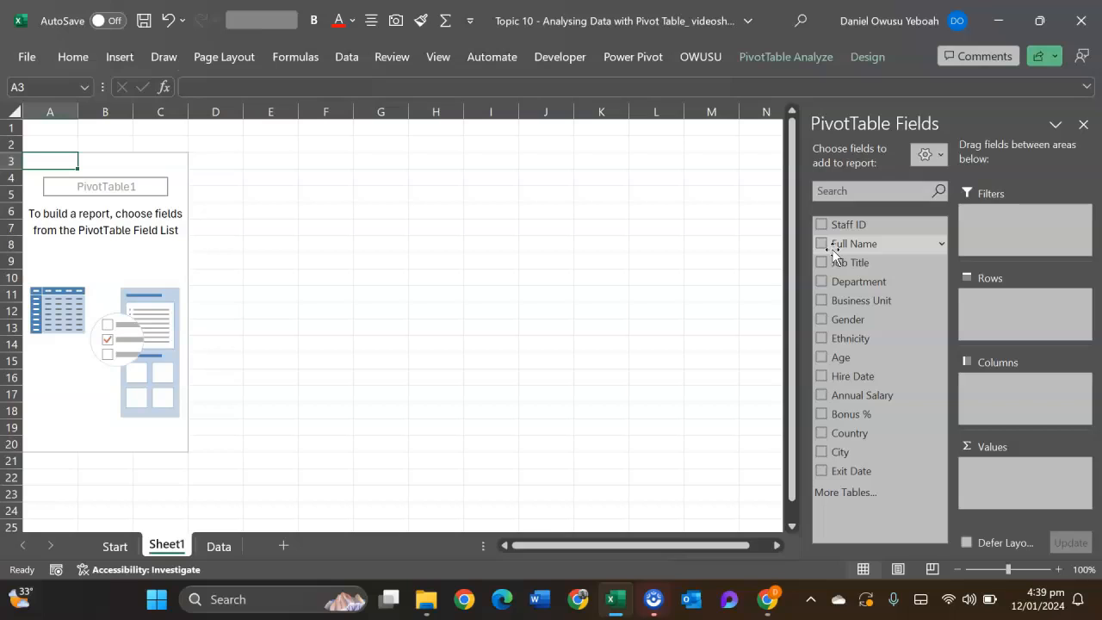
# Step: Sort the PivotTable field list from A to Z
pyautogui.click(926, 155)
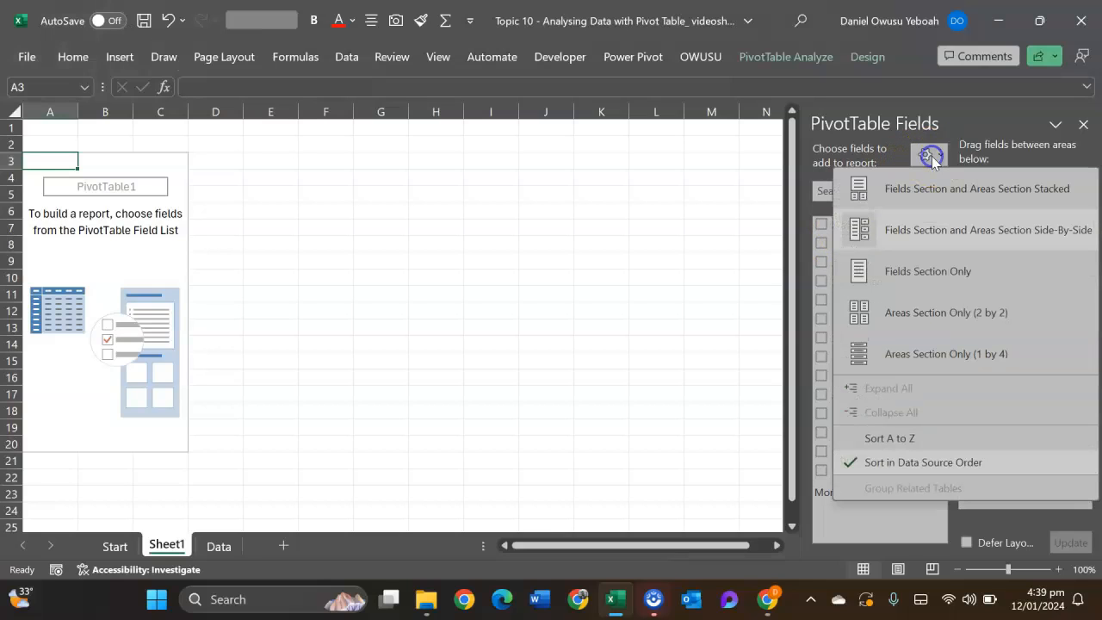
pyautogui.click(900, 436)
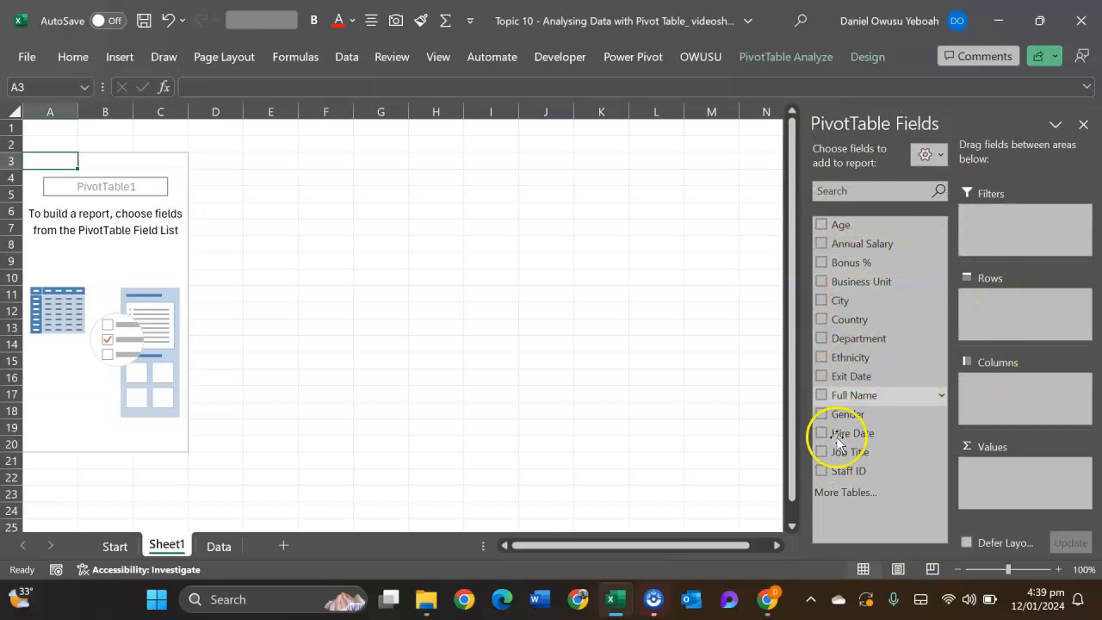
pyautogui.click(147, 211)
# Step: Examine how selecting cells inside and outside the PivotTable area affects the field list
pyautogui.click(74, 292)
pyautogui.click(140, 408)
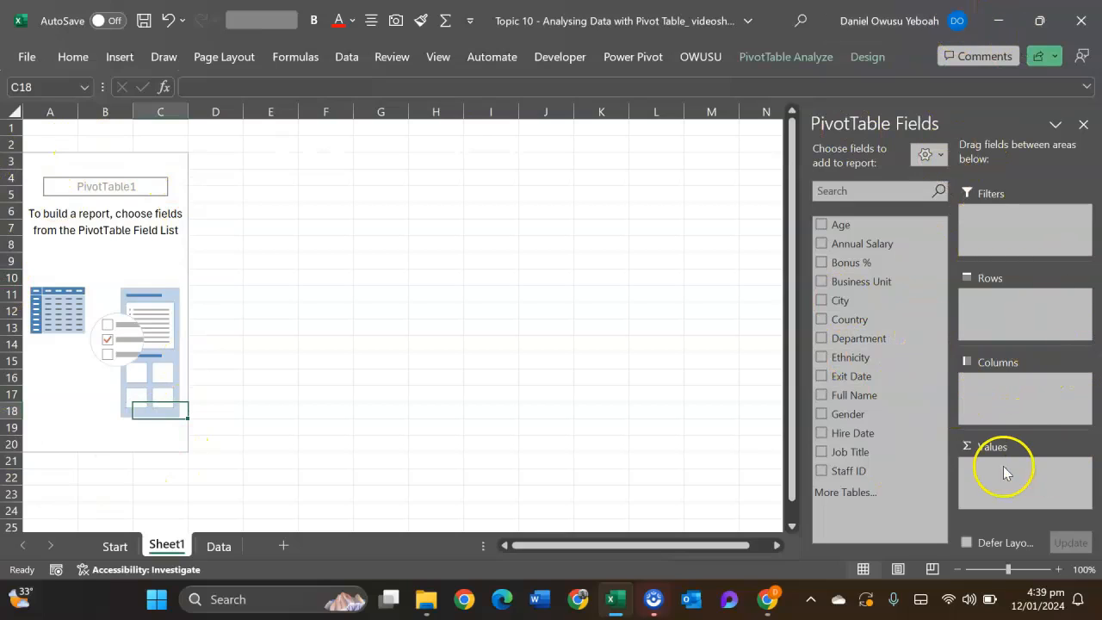
pyautogui.click(394, 292)
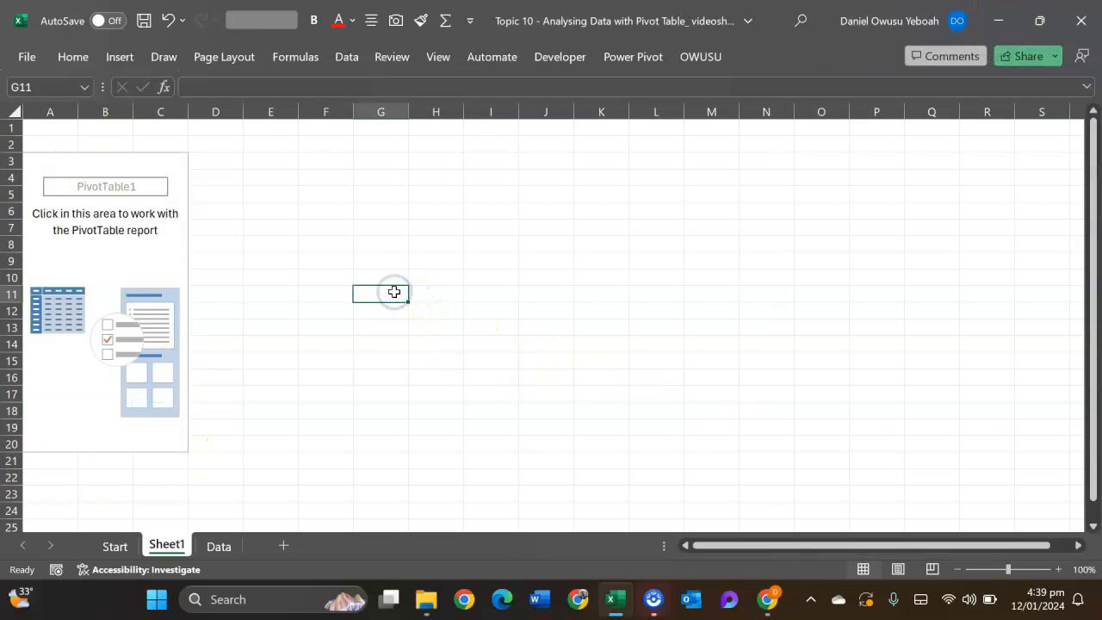
pyautogui.click(72, 258)
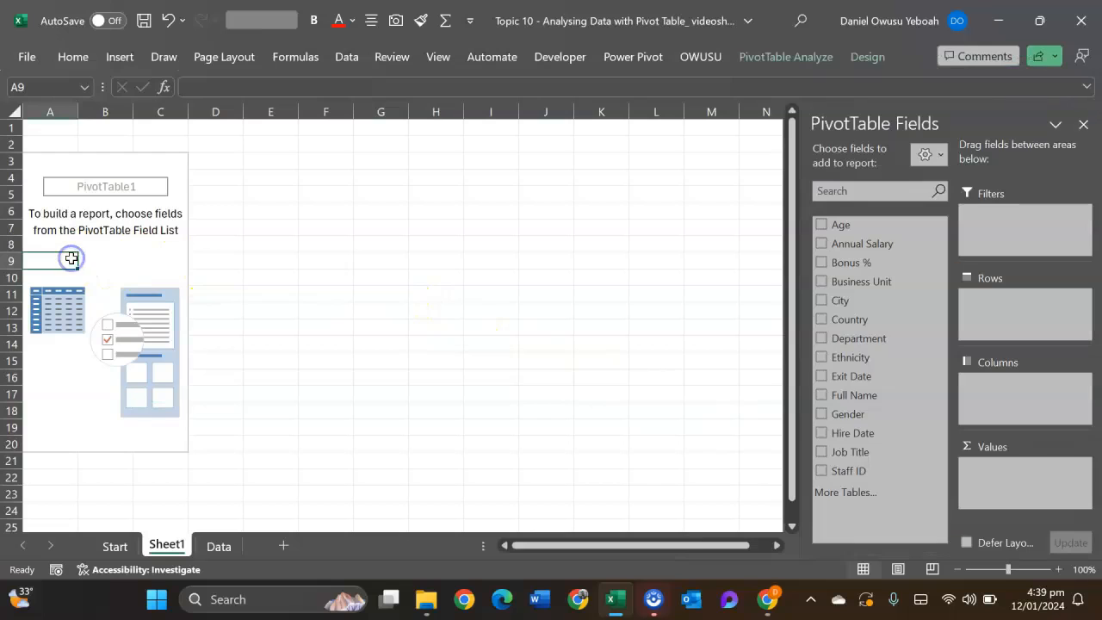
pyautogui.click(320, 311)
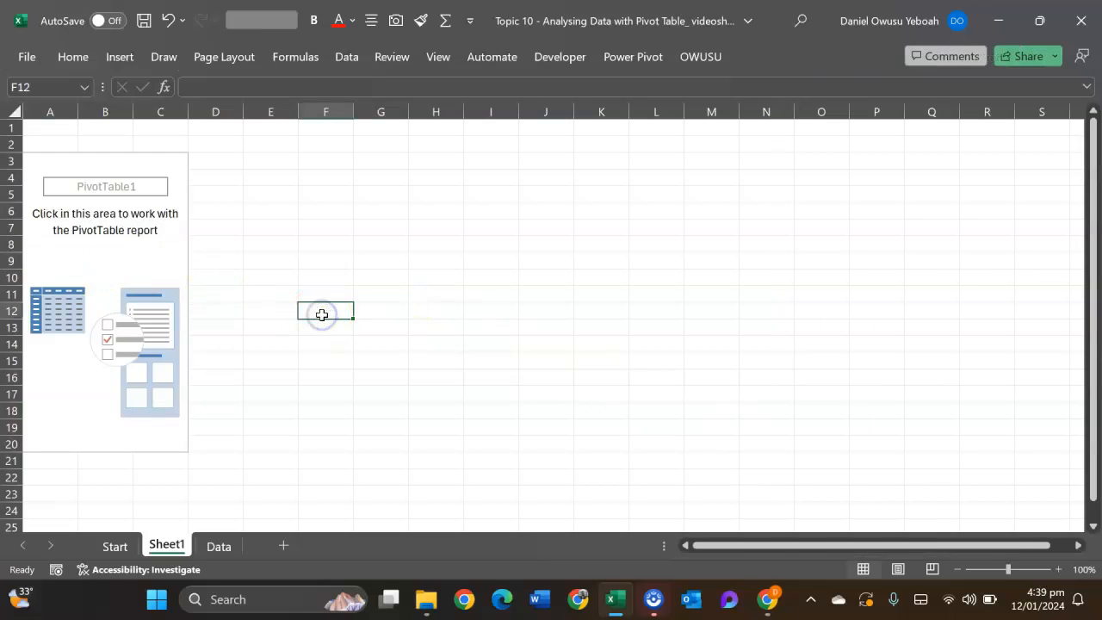
pyautogui.click(96, 260)
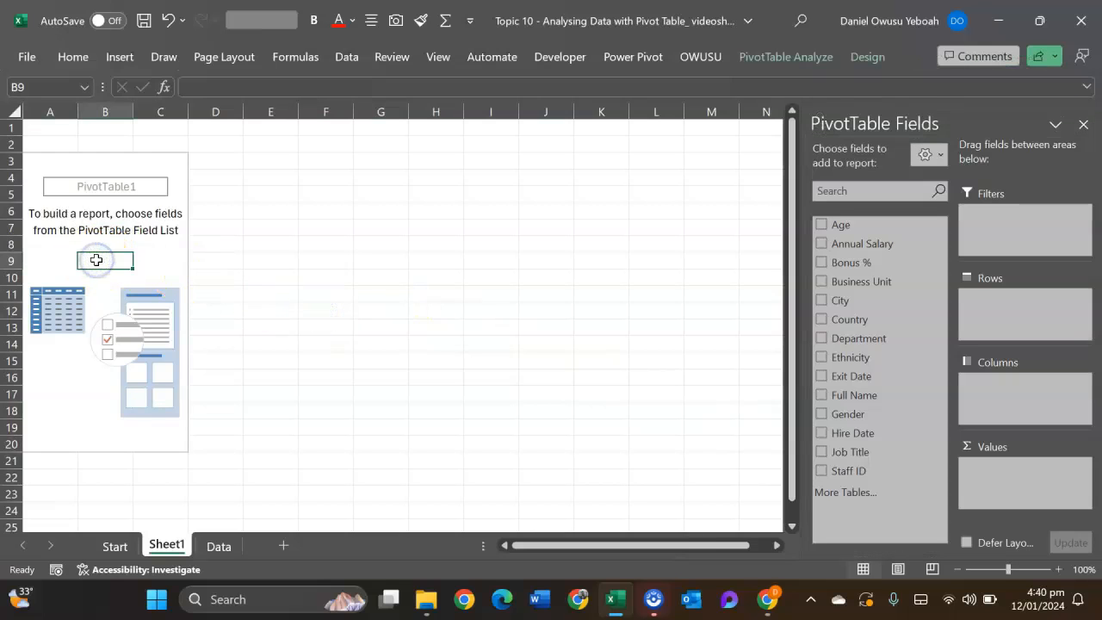
# Step: Close the PivotTable field list and reopen it with Show Field List from the PivotTable's shortcut menu
pyautogui.click(1083, 125)
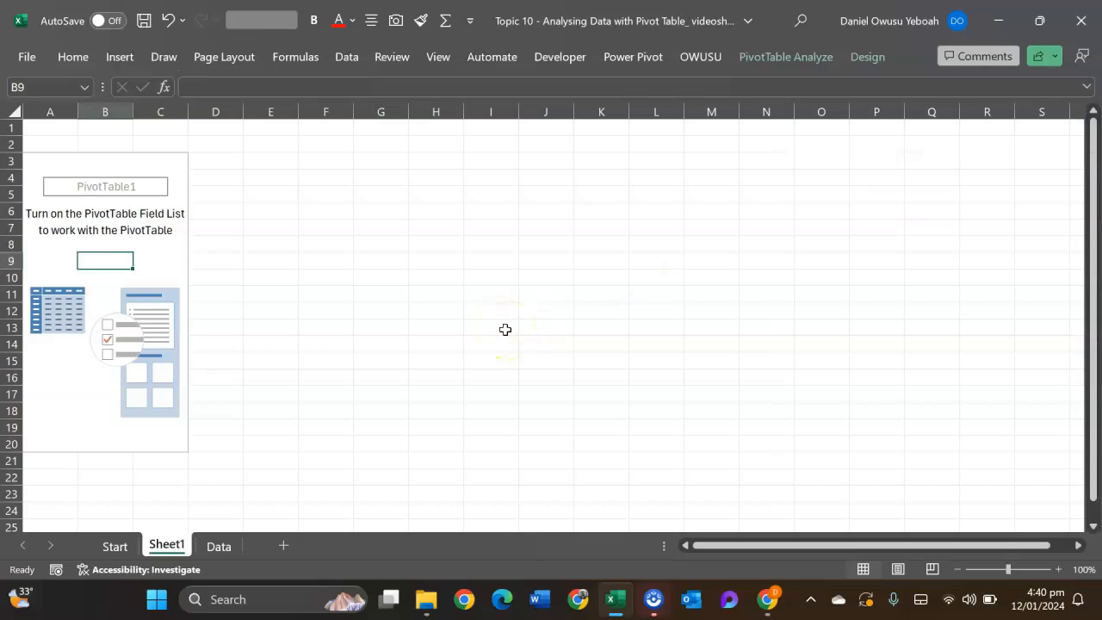
pyautogui.click(287, 281)
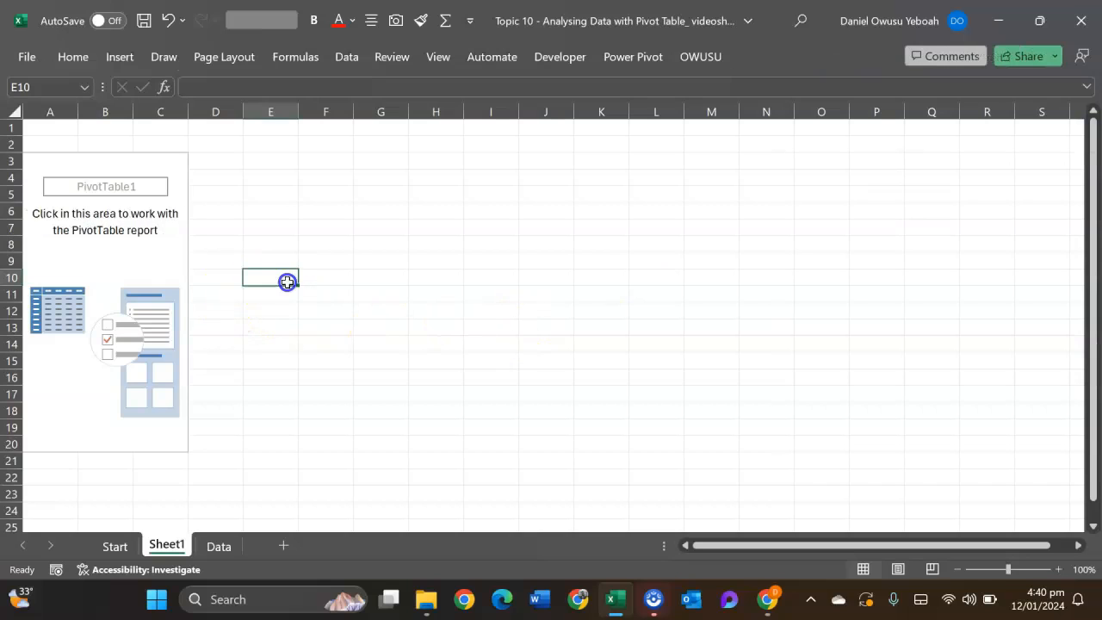
pyautogui.click(136, 272)
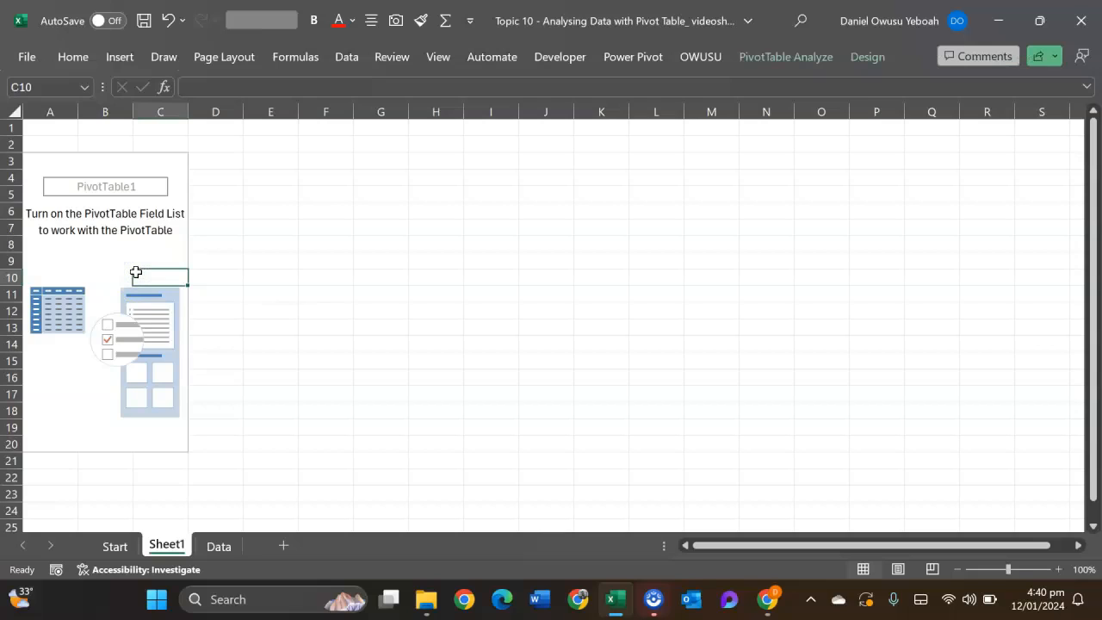
pyautogui.click(92, 243)
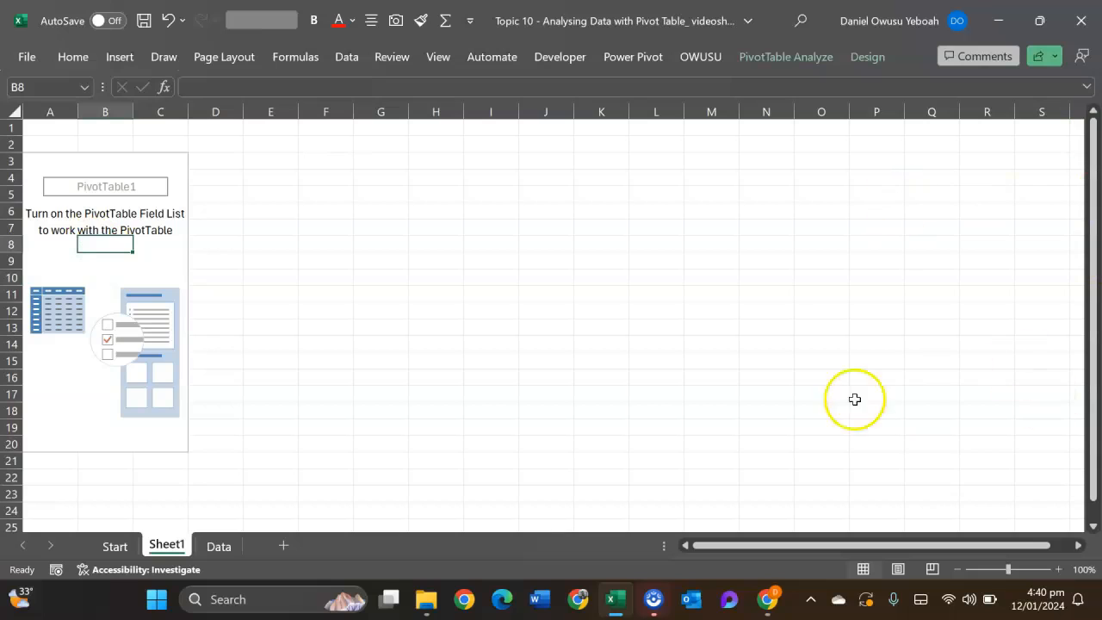
pyautogui.rightClick(103, 241)
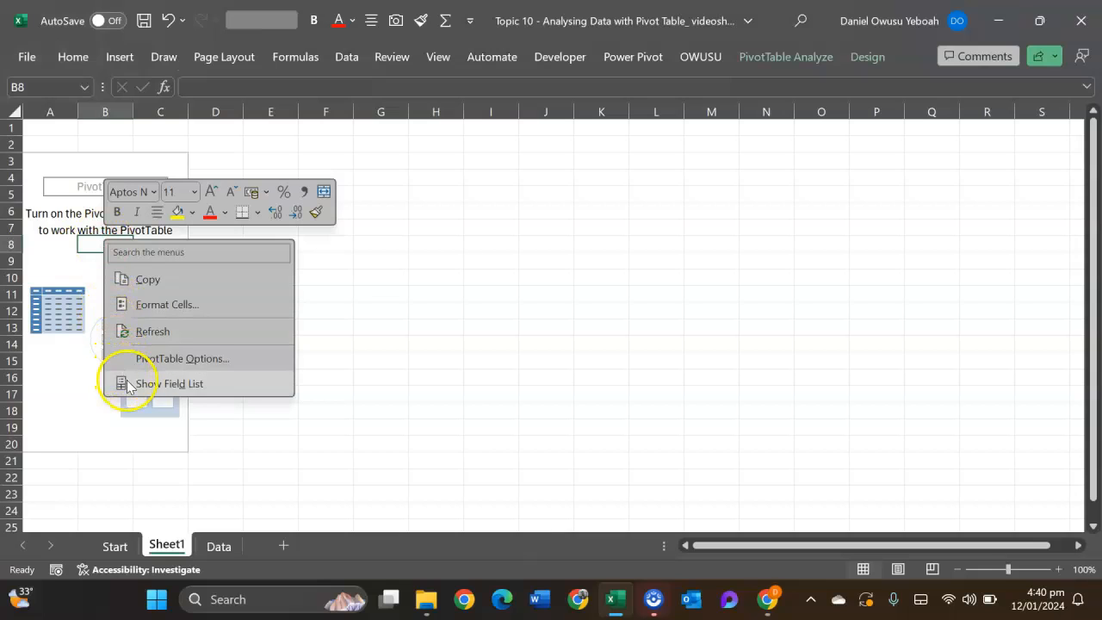
pyautogui.click(178, 385)
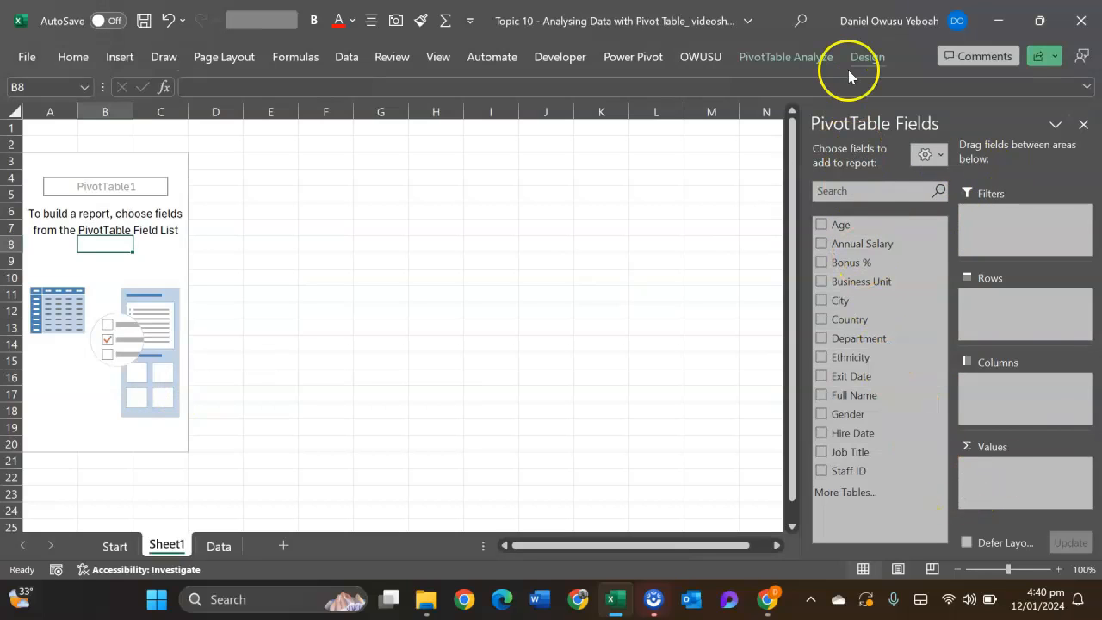
# Step: Hide and then show the field list again using the Field List command of PivotTable Analyze
pyautogui.click(797, 54)
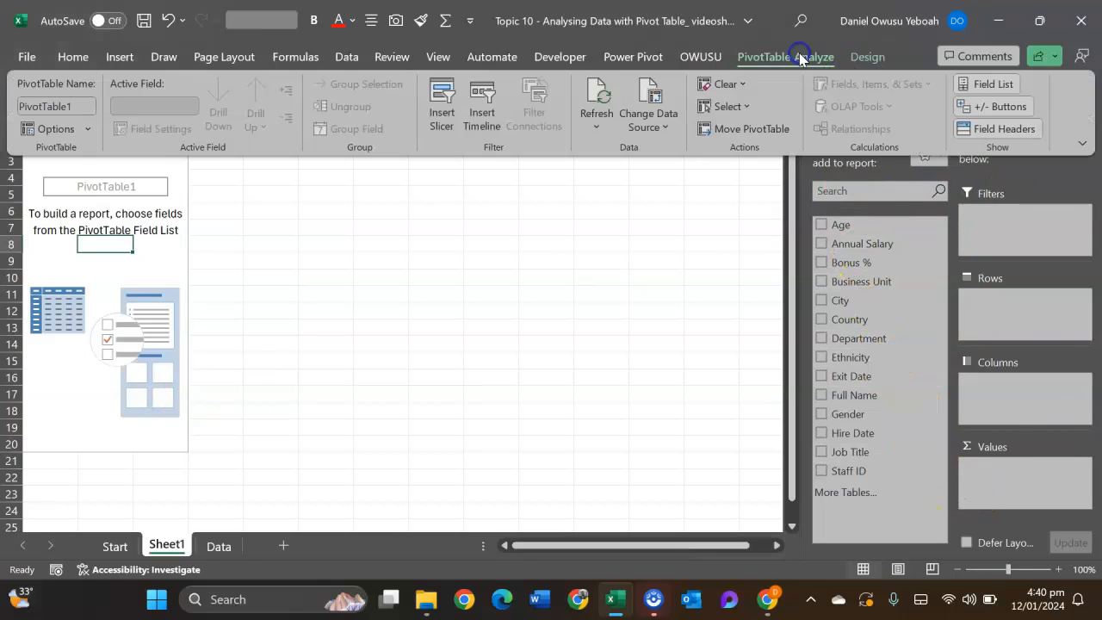
pyautogui.click(983, 84)
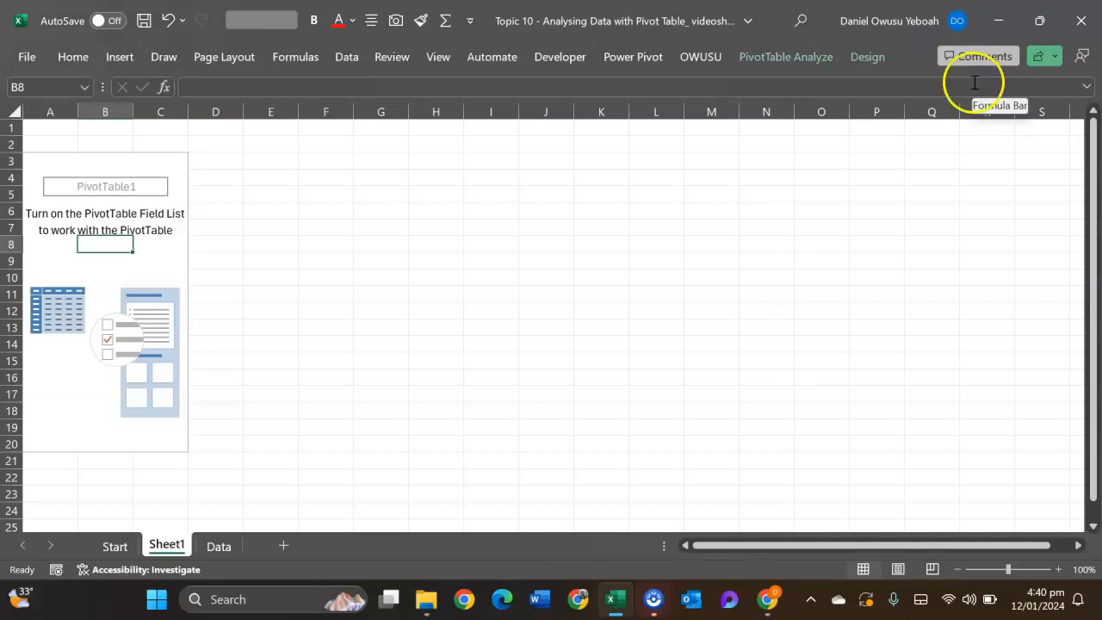
pyautogui.click(815, 57)
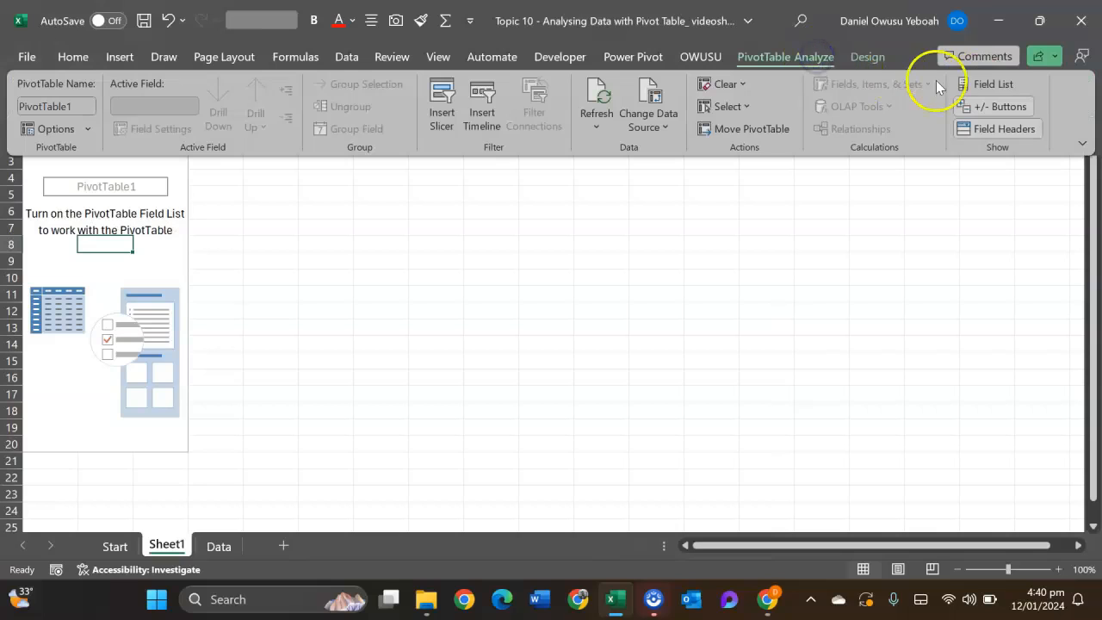
pyautogui.click(985, 85)
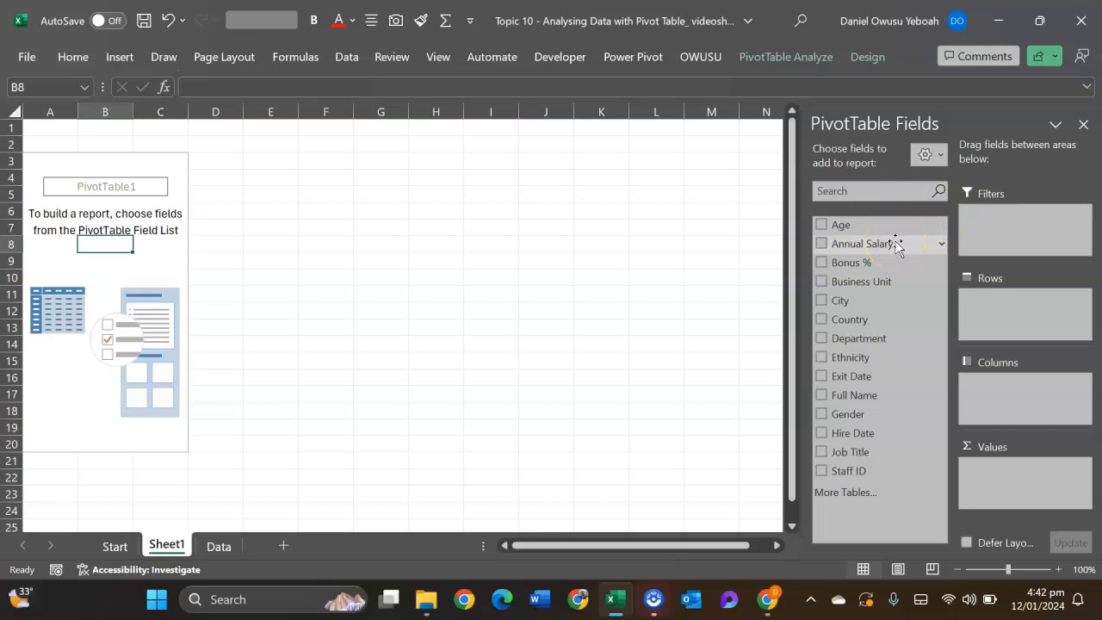
# Step: Add Annual Salary and Gender to the Values area of the PivotTable
pyautogui.moveTo(896, 246); pyautogui.dragTo(999, 452)
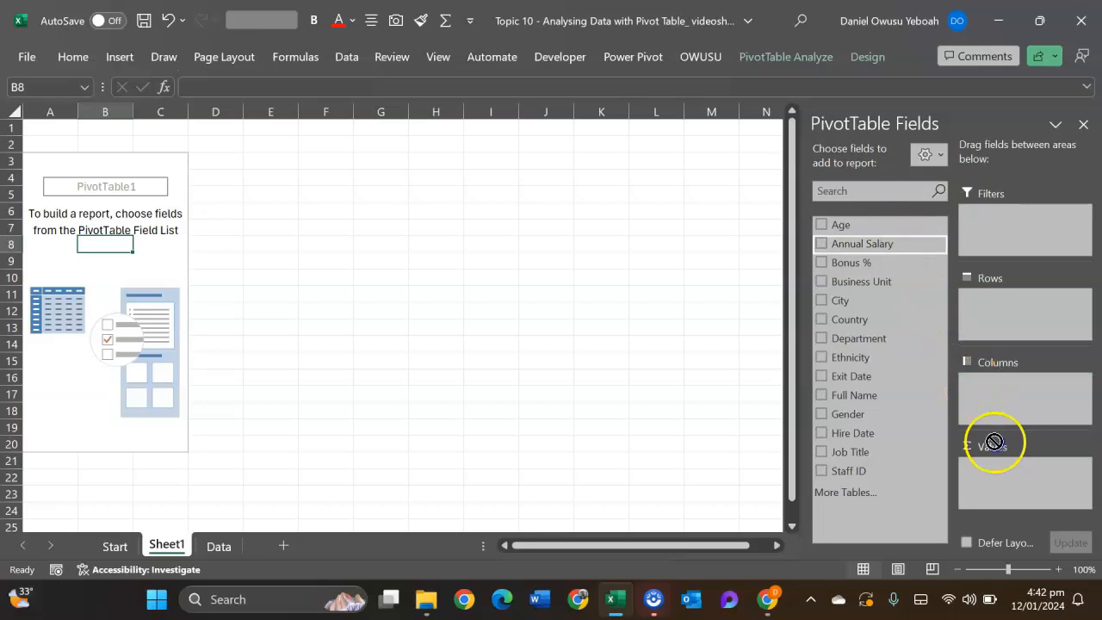
pyautogui.click(856, 246)
pyautogui.moveTo(856, 246); pyautogui.dragTo(1004, 465)
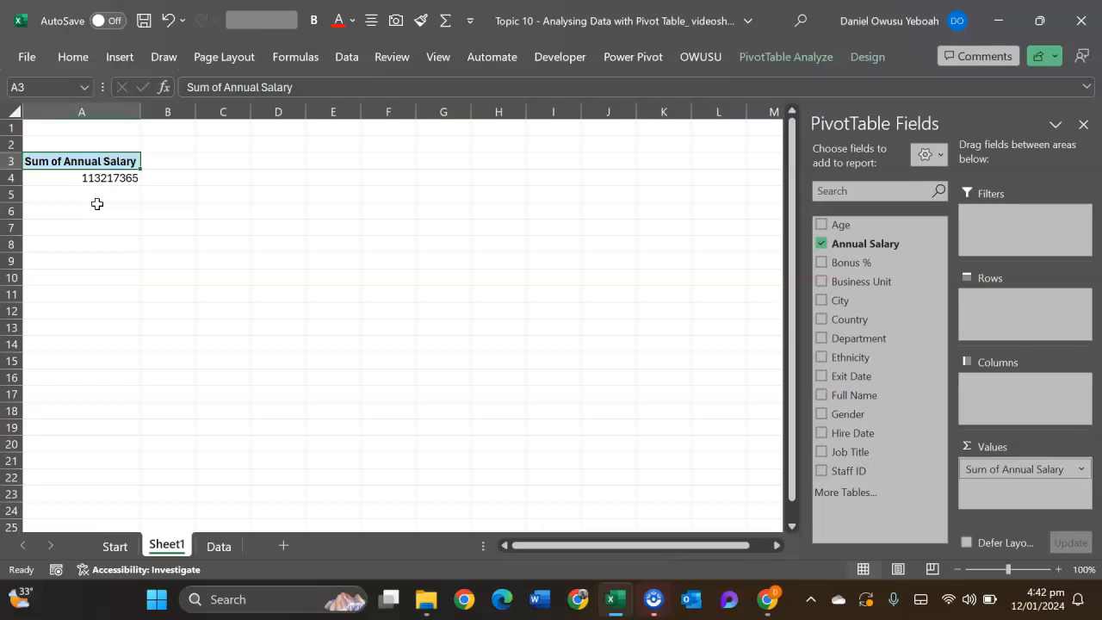
pyautogui.moveTo(844, 416); pyautogui.dragTo(1019, 502)
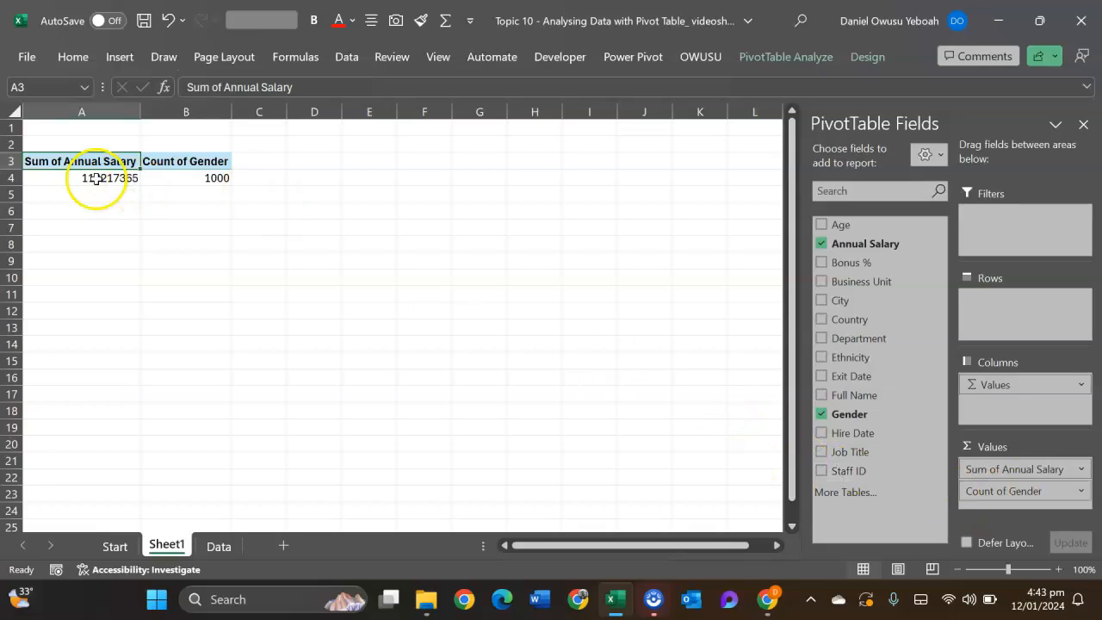
pyautogui.moveTo(96, 179)
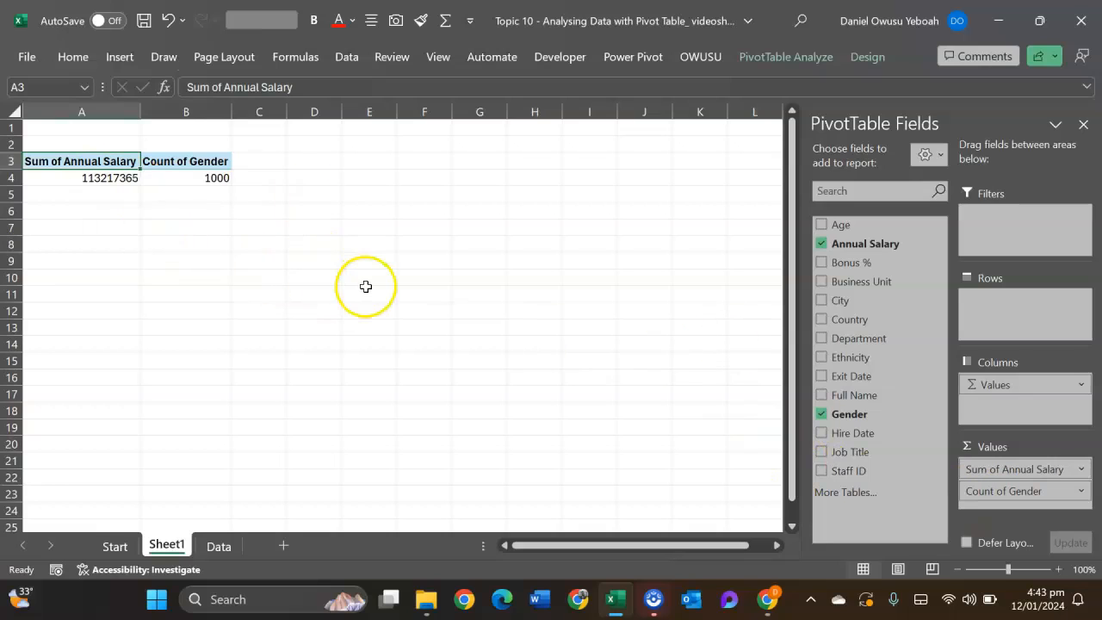
# Step: Change the Annual Salary value field to summarize by Count, then undo that change
pyautogui.click(1082, 470)
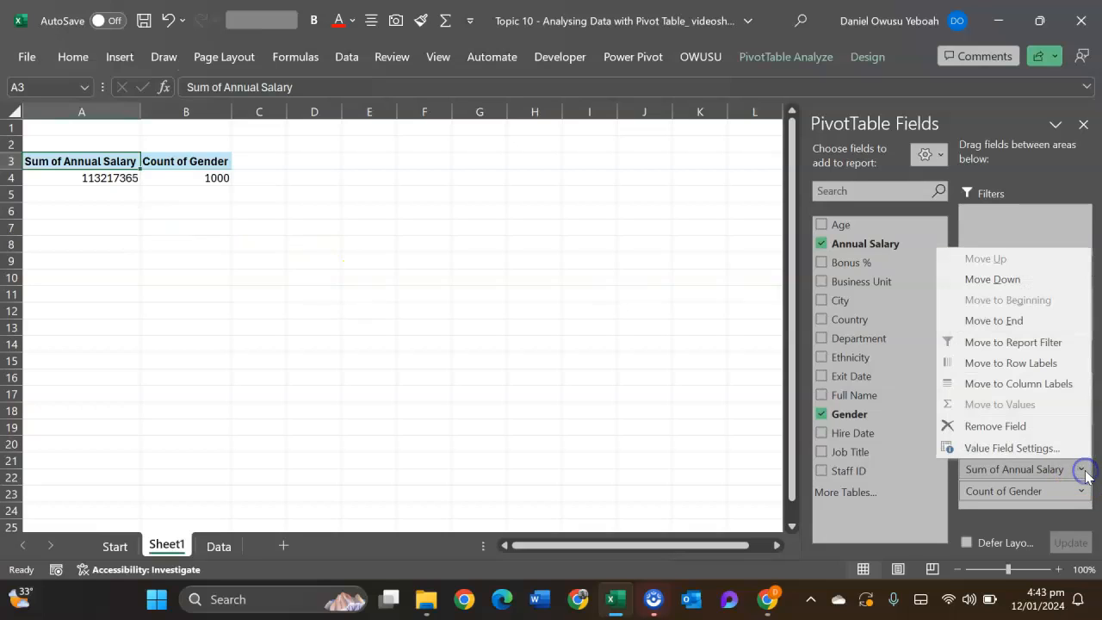
pyautogui.click(1008, 449)
pyautogui.click(316, 223)
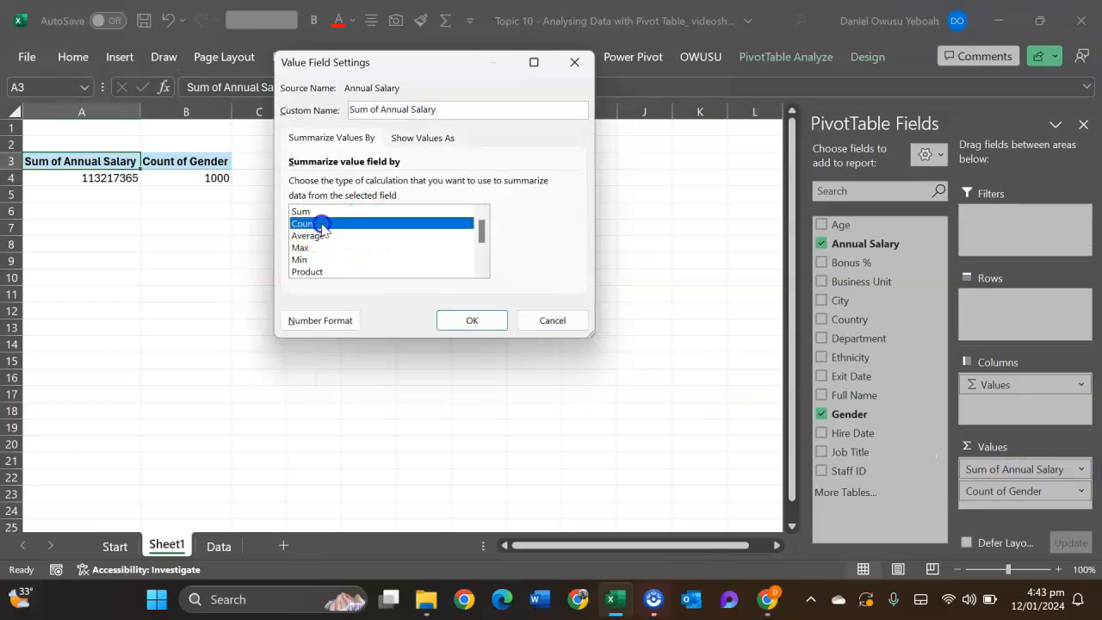
pyautogui.click(470, 318)
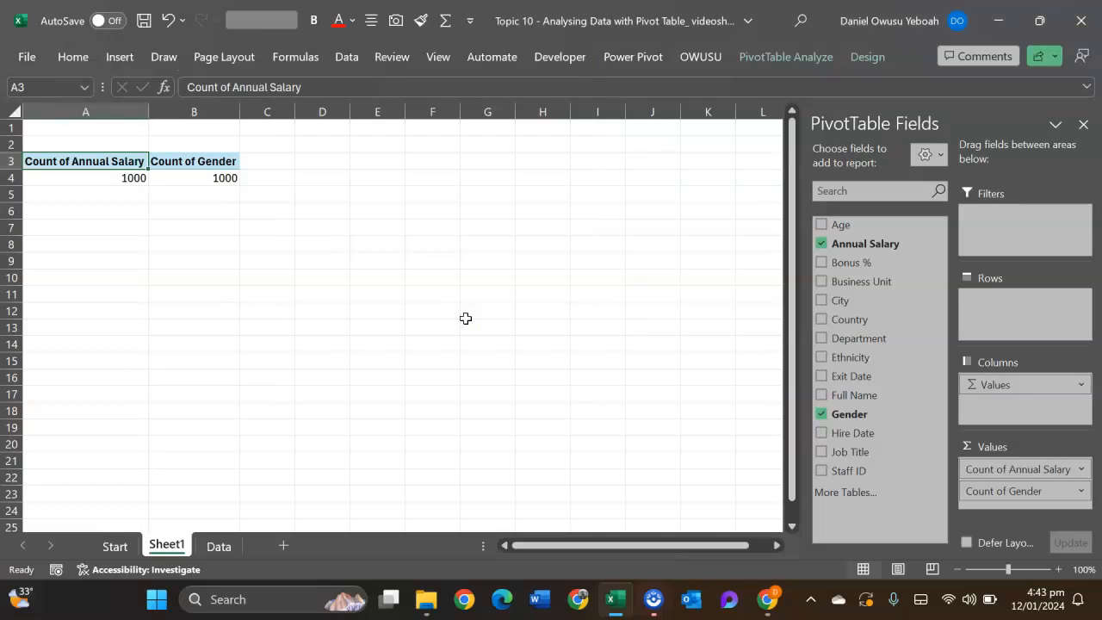
pyautogui.hotkey('ctrl', 'z')
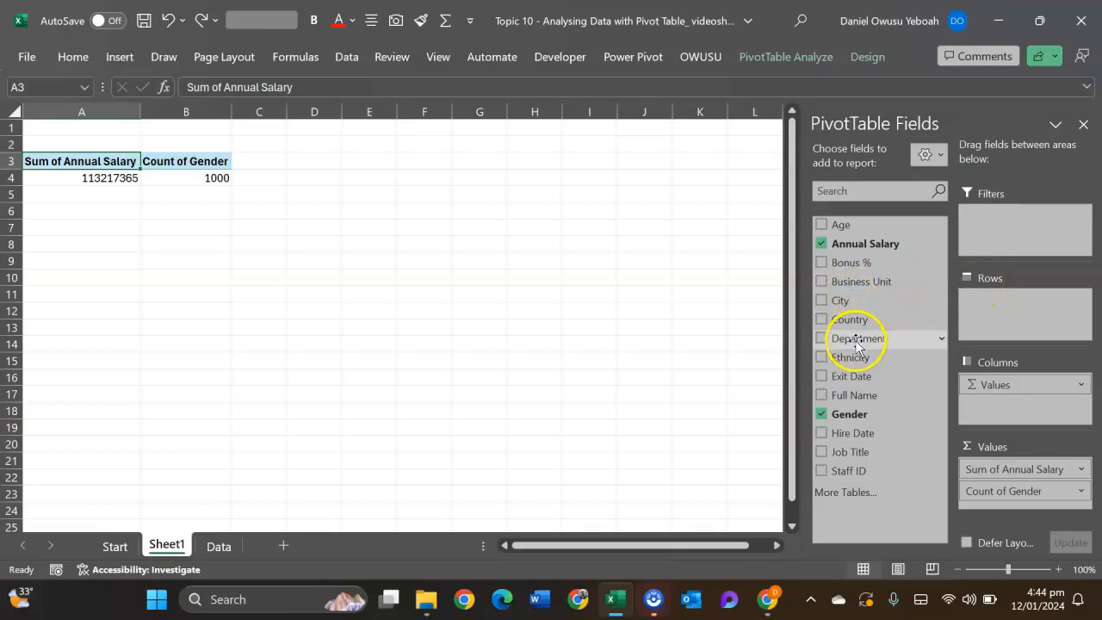
# Step: Add Department to the Rows area and select the salary and gender count values to inspect them
pyautogui.moveTo(856, 340); pyautogui.dragTo(1014, 309)
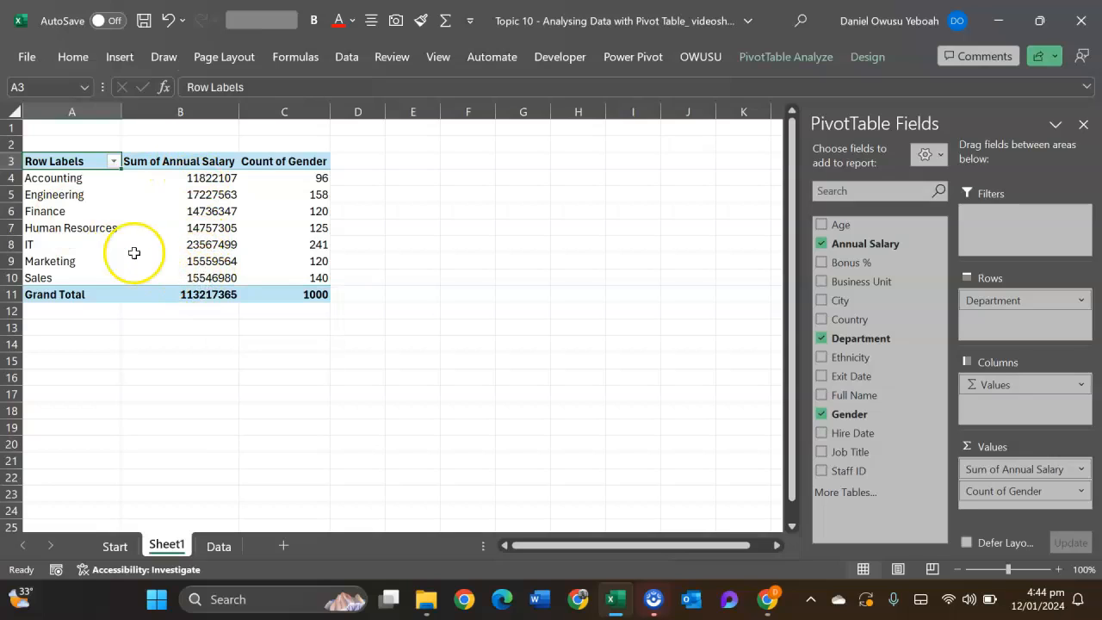
pyautogui.moveTo(184, 175); pyautogui.dragTo(183, 276)
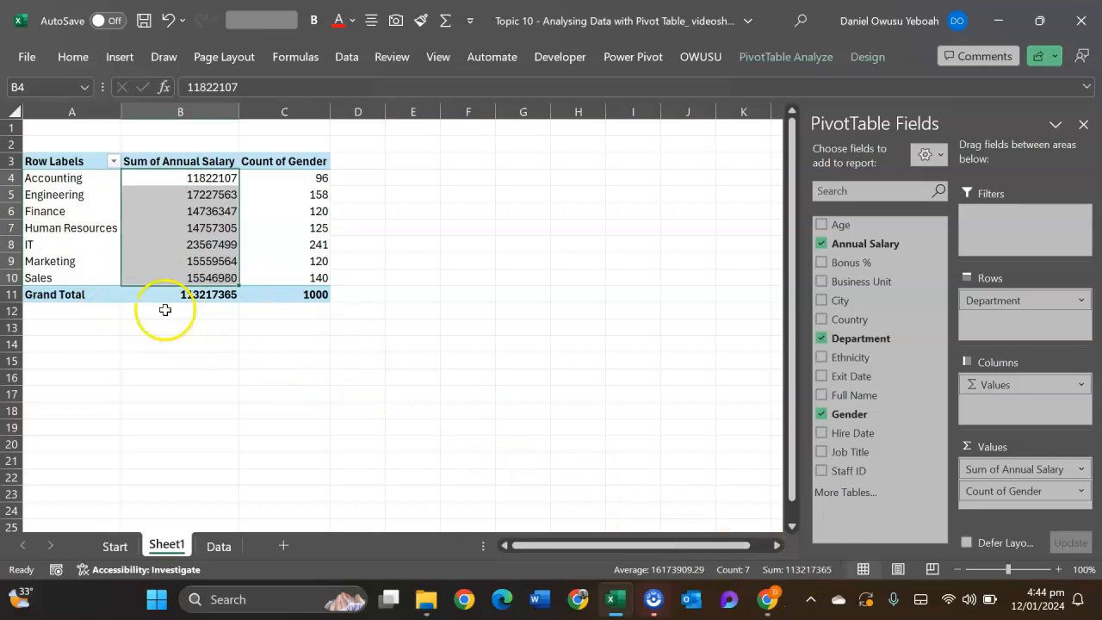
pyautogui.moveTo(185, 297)
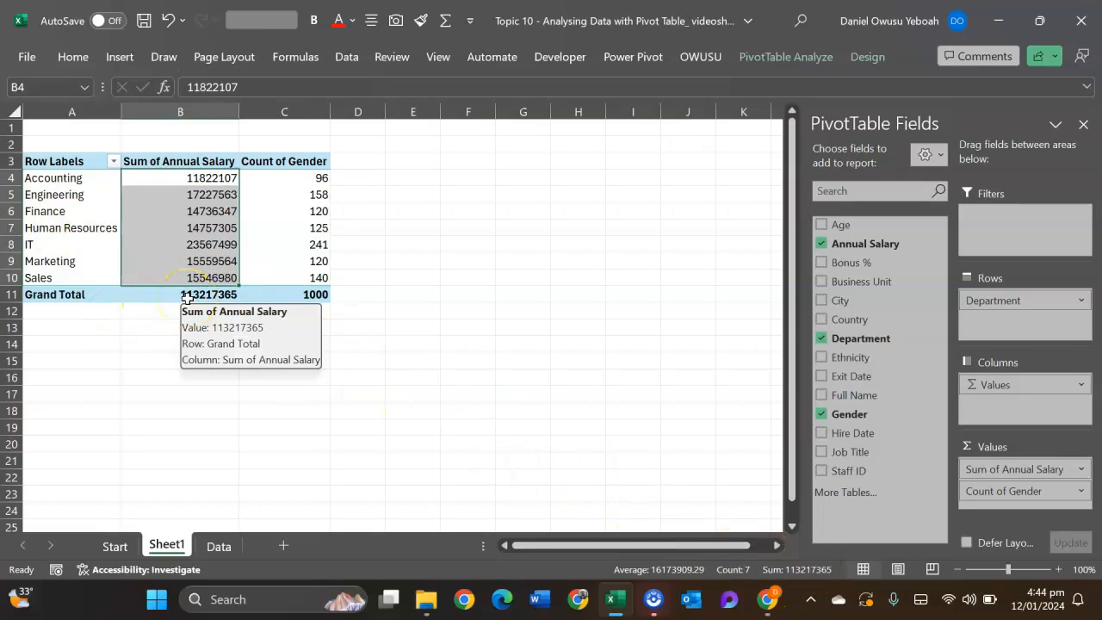
pyautogui.moveTo(292, 177); pyautogui.dragTo(288, 276)
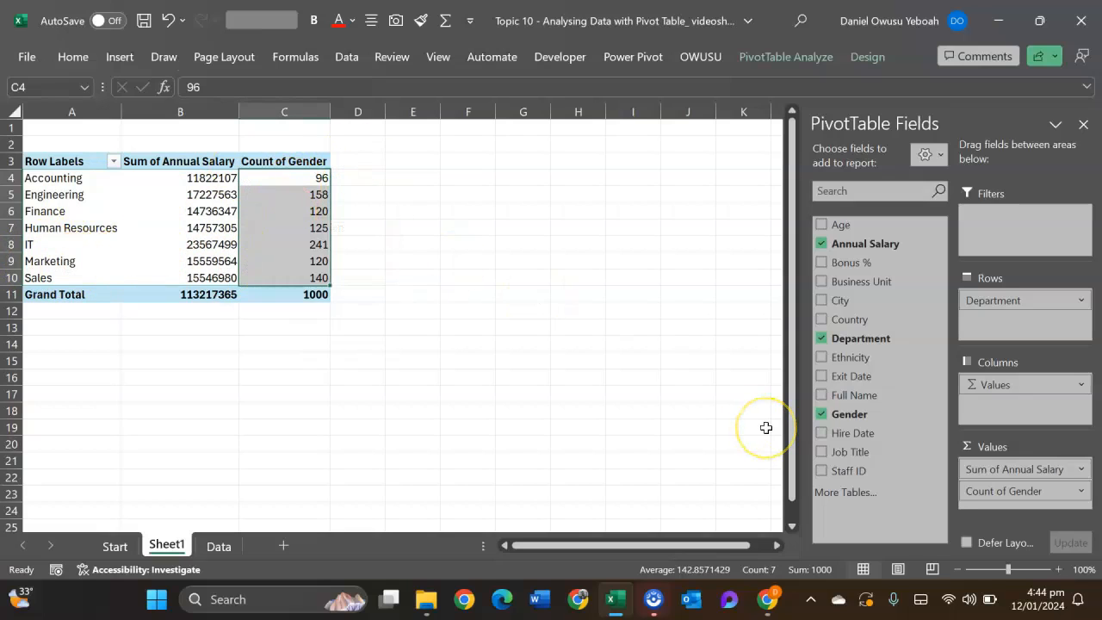
# Step: Move Department to the Columns area and remove the Gender count from the PivotTable
pyautogui.moveTo(994, 304); pyautogui.dragTo(1003, 382)
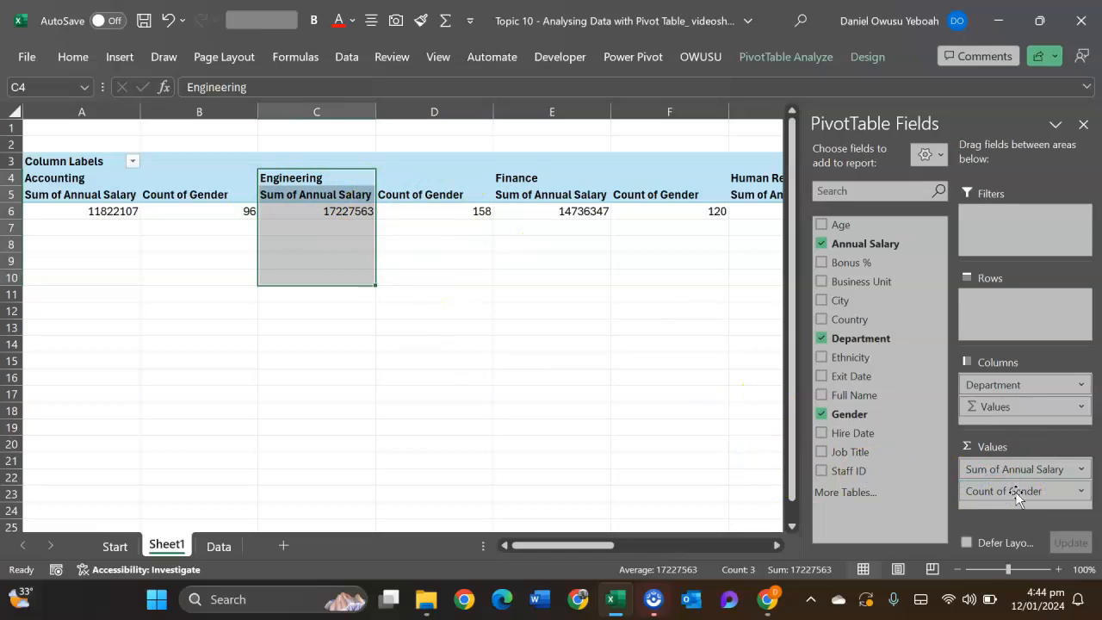
pyautogui.moveTo(1016, 495); pyautogui.dragTo(703, 480)
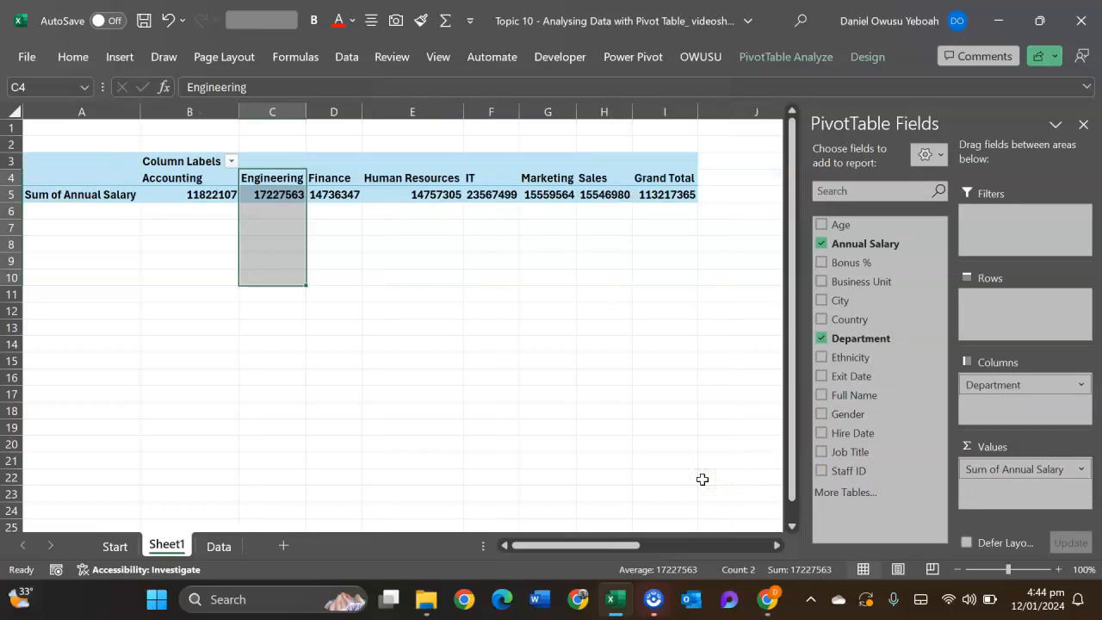
pyautogui.hotkey('ctrl', 'z')
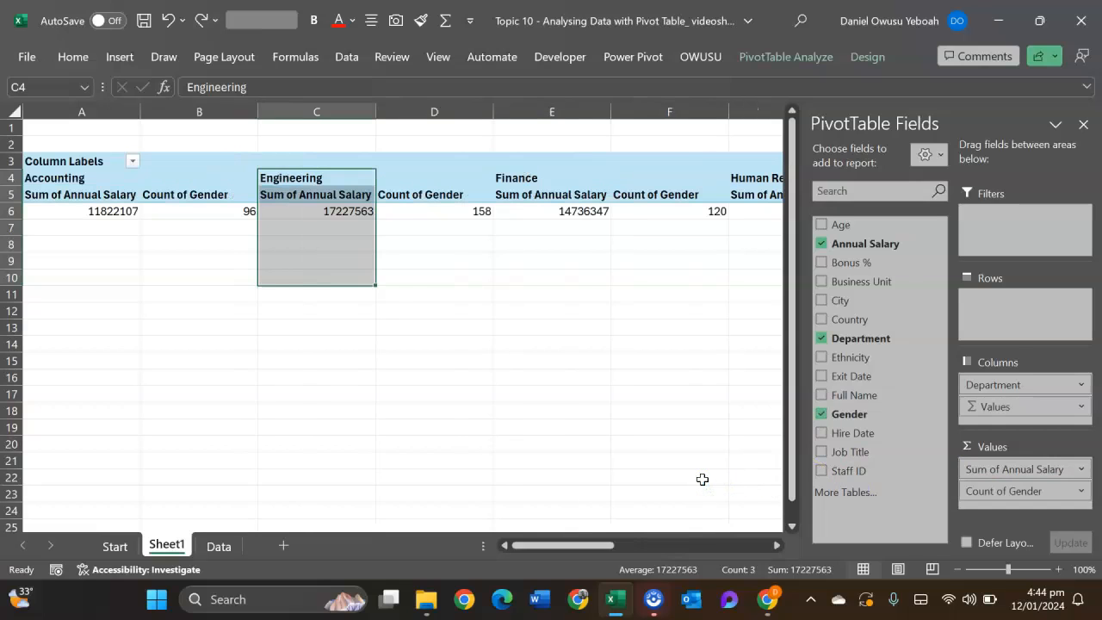
pyautogui.click(821, 415)
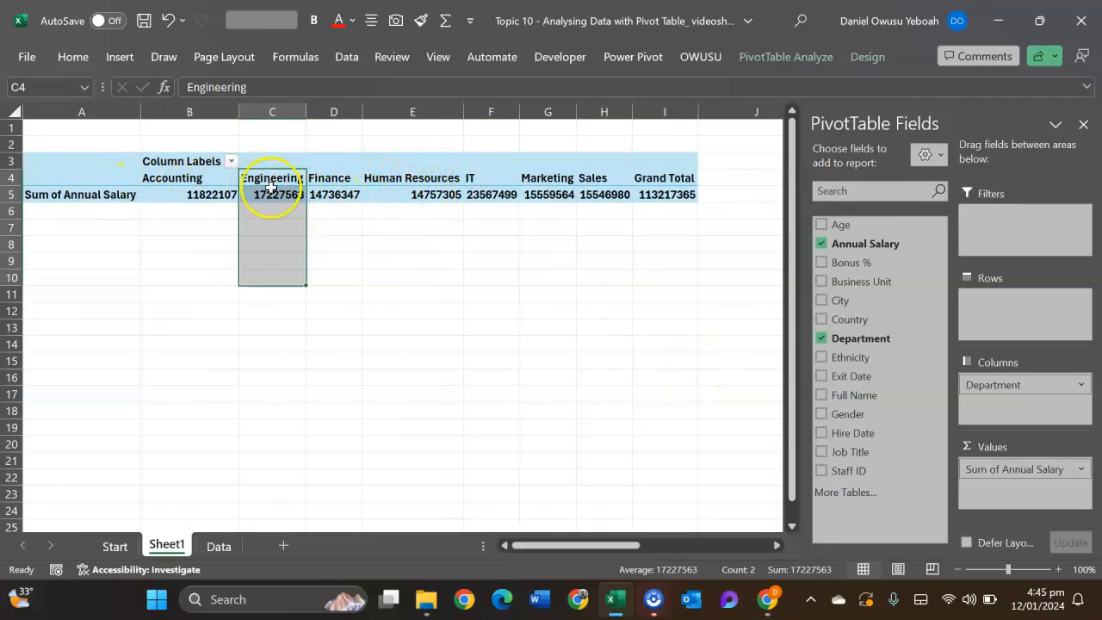
# Step: Move Department back to Rows and add Gender to the Columns area
pyautogui.moveTo(637, 195)
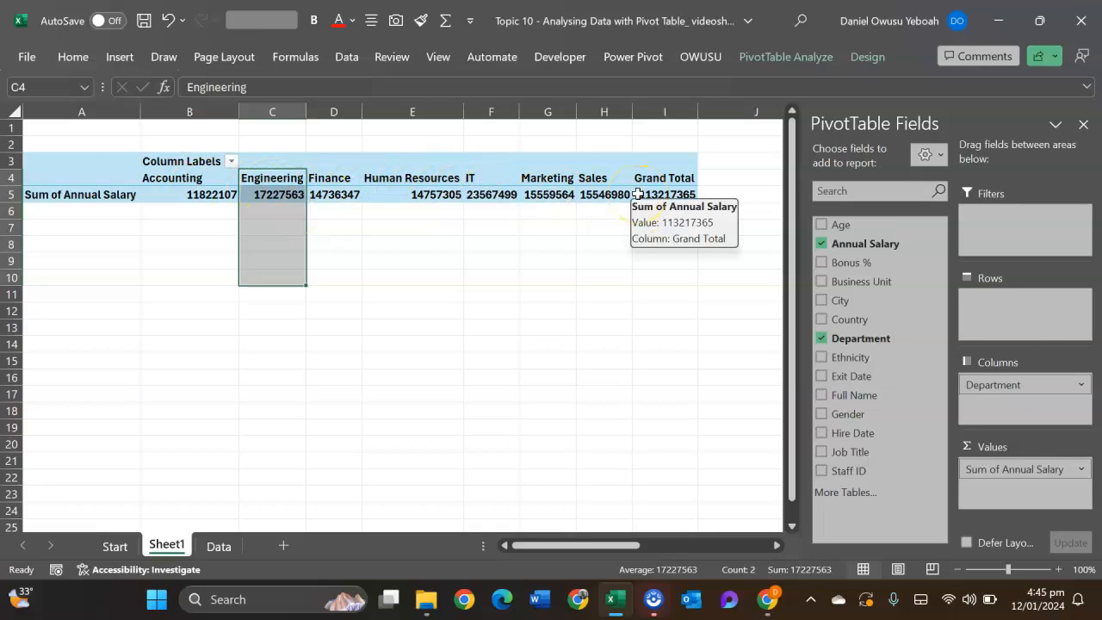
pyautogui.moveTo(991, 374); pyautogui.dragTo(997, 300)
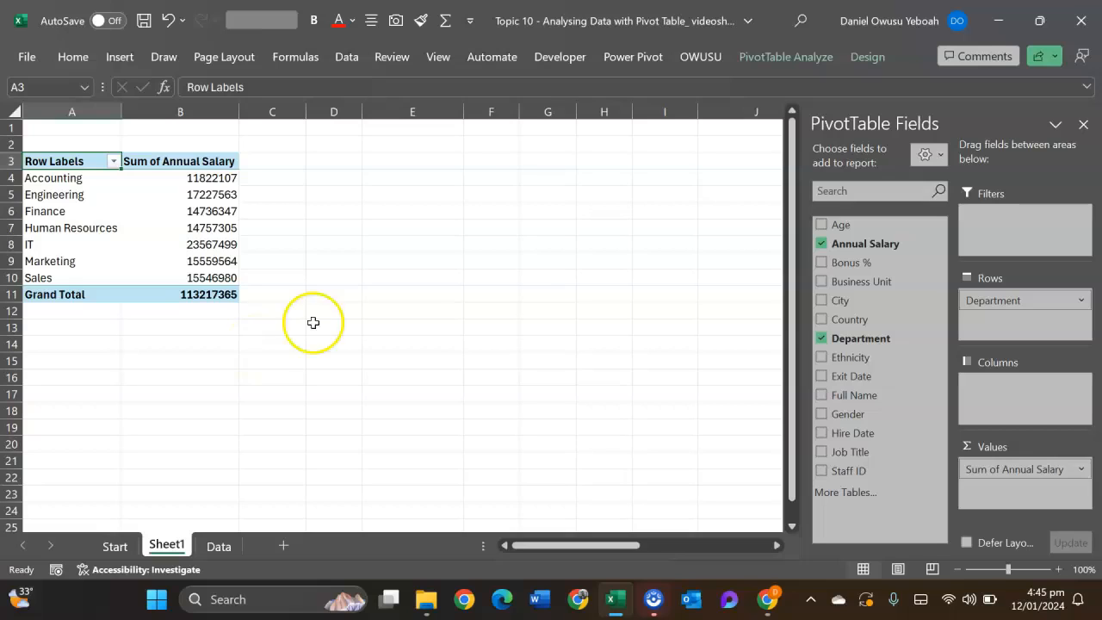
pyautogui.moveTo(855, 414); pyautogui.dragTo(1021, 384)
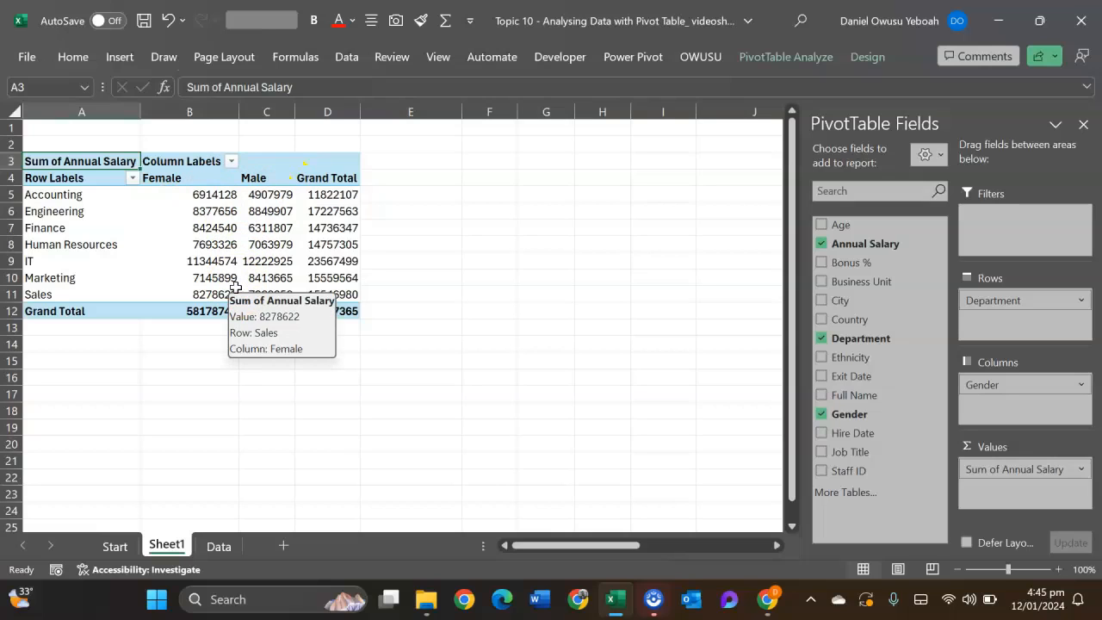
# Step: Move Gender into Rows beneath Department and add Country to the Columns area
pyautogui.click(1001, 385)
pyautogui.moveTo(1001, 385); pyautogui.dragTo(990, 322)
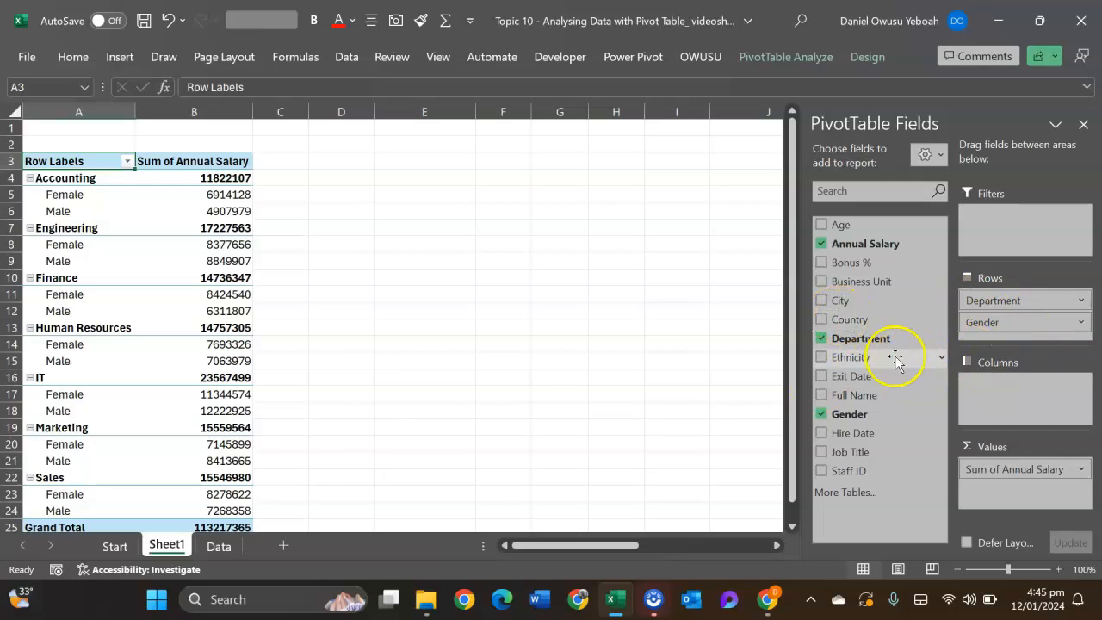
pyautogui.moveTo(849, 322); pyautogui.dragTo(997, 372)
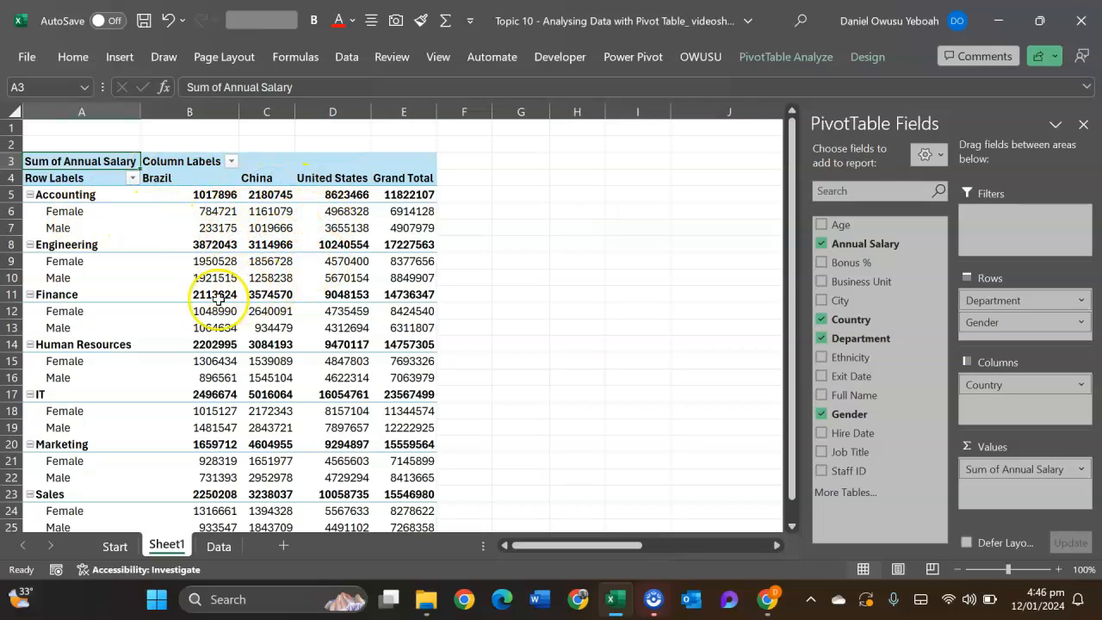
pyautogui.moveTo(218, 297)
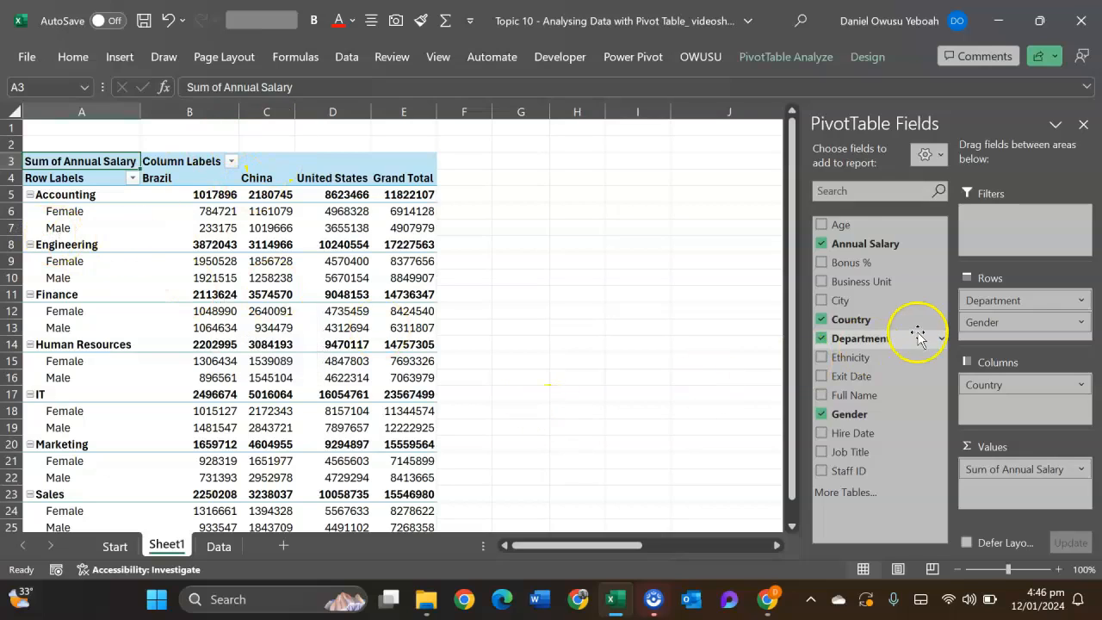
# Step: Remove Annual Salary, Country, Department and Gender to clear the PivotTable
pyautogui.click(821, 244)
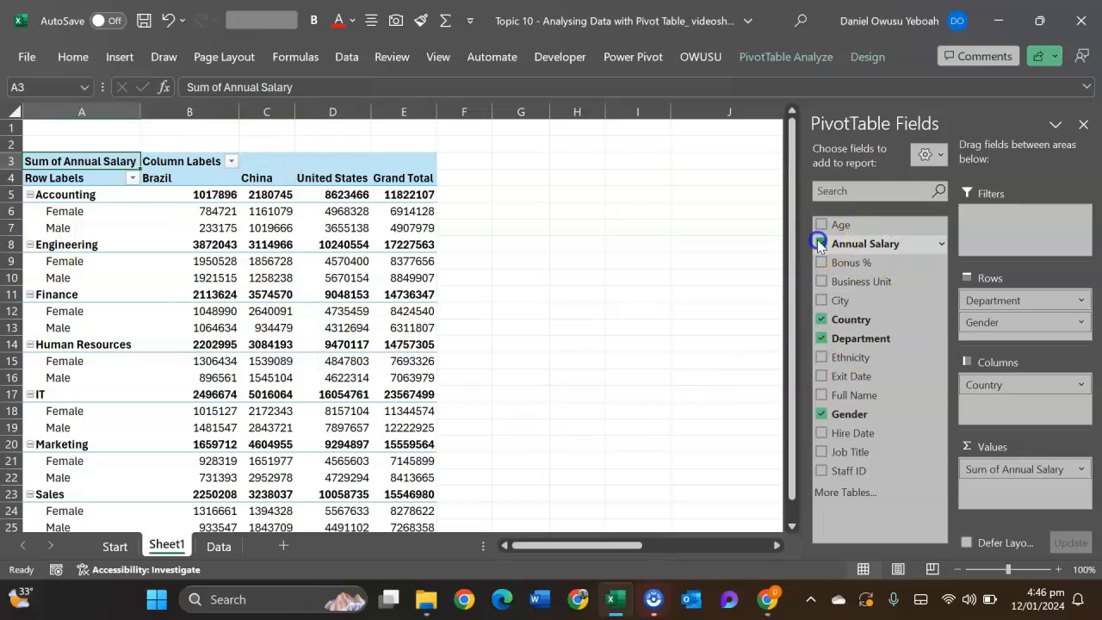
pyautogui.click(822, 319)
pyautogui.click(822, 338)
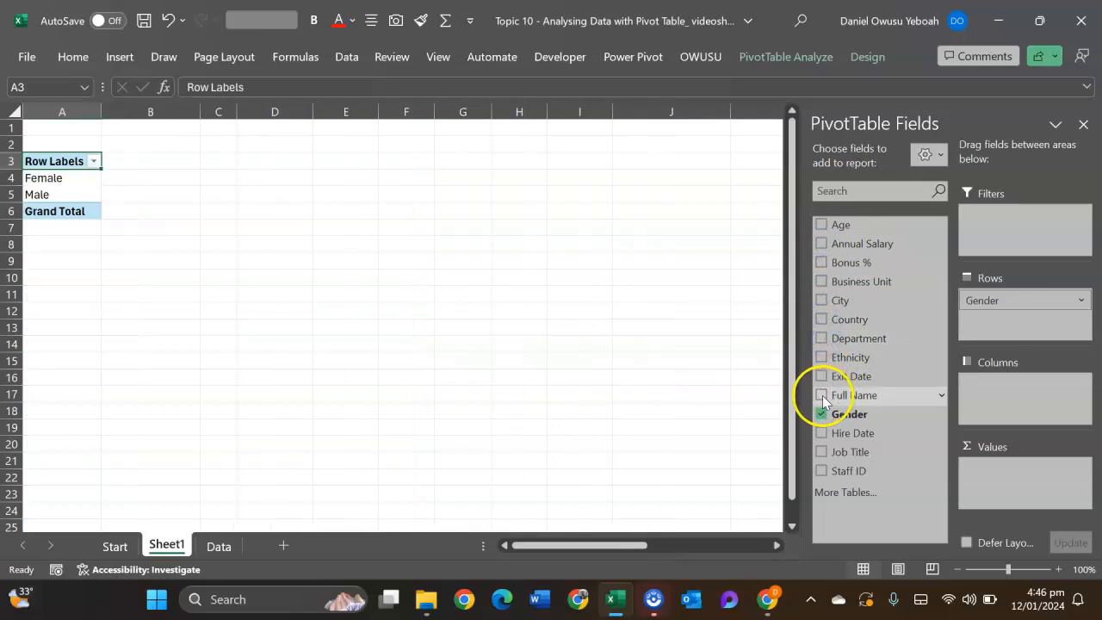
pyautogui.click(822, 414)
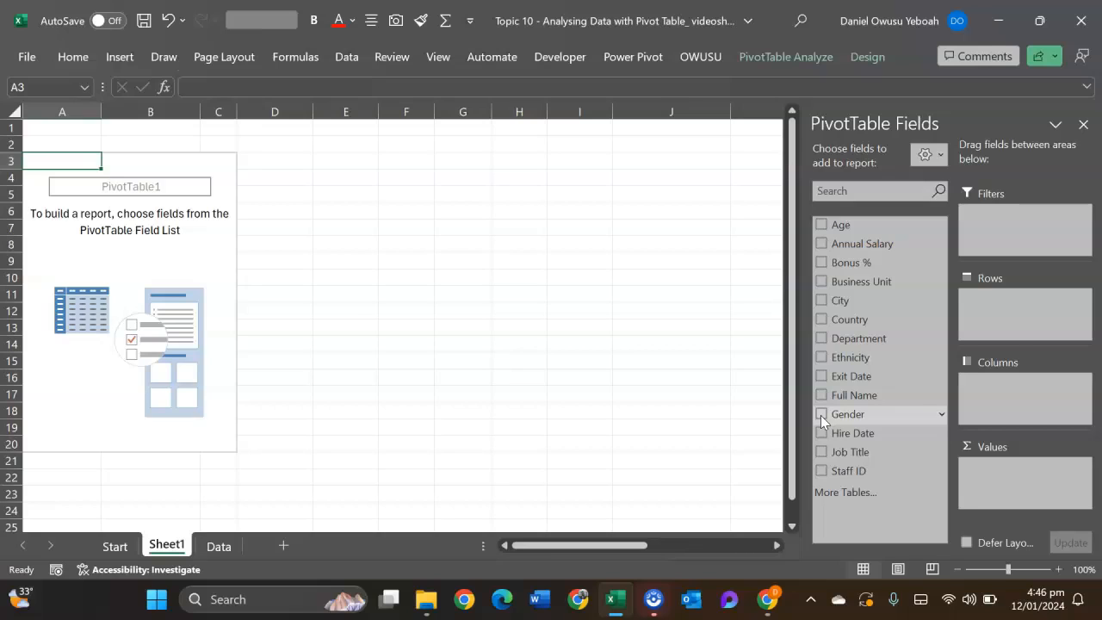
# Step: Add Gender to the Values and Rows areas, with Ethnicity beneath Gender in Rows
pyautogui.moveTo(827, 415); pyautogui.dragTo(998, 476)
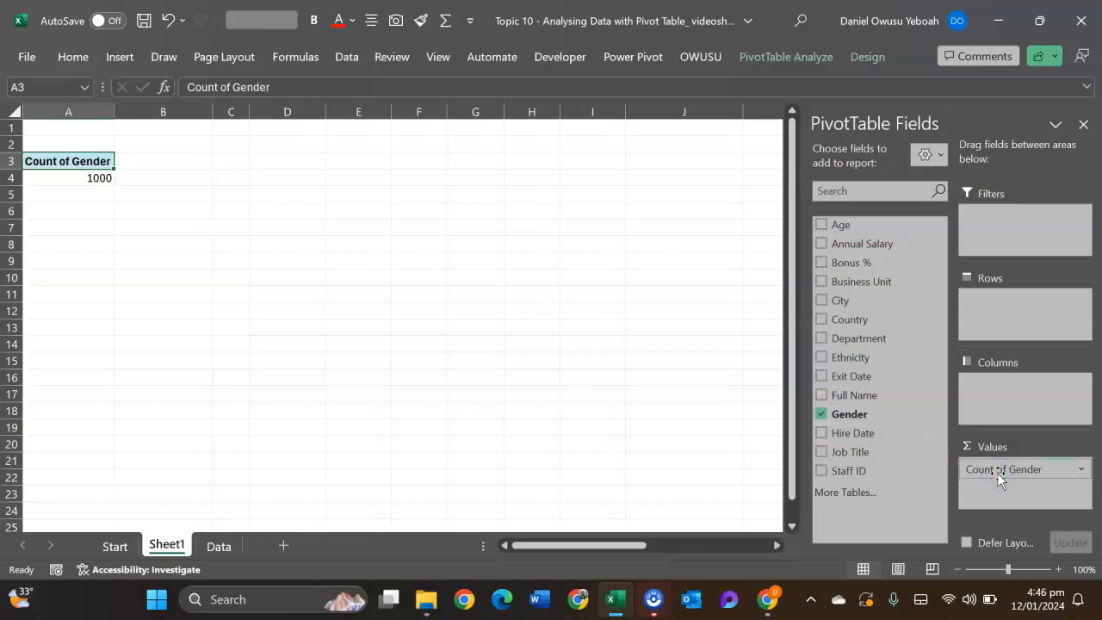
pyautogui.moveTo(866, 418); pyautogui.dragTo(1033, 300)
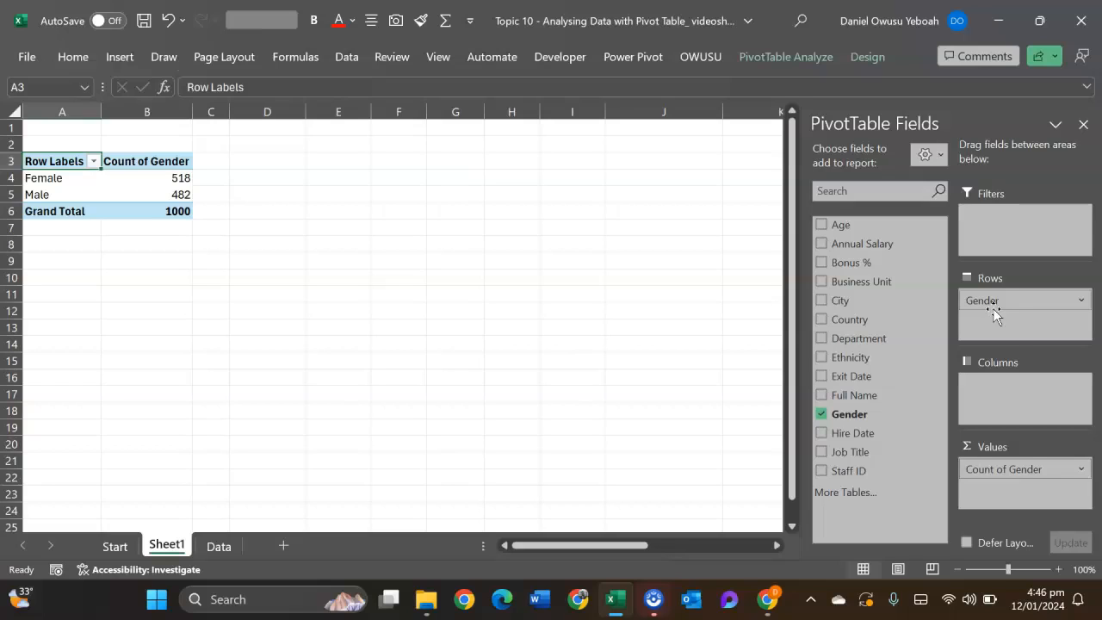
pyautogui.moveTo(995, 314)
pyautogui.mouseDown()
pyautogui.moveTo(858, 361)
pyautogui.moveTo(916, 327)
pyautogui.moveTo(974, 307)
pyautogui.moveTo(997, 313)
pyautogui.mouseUp()
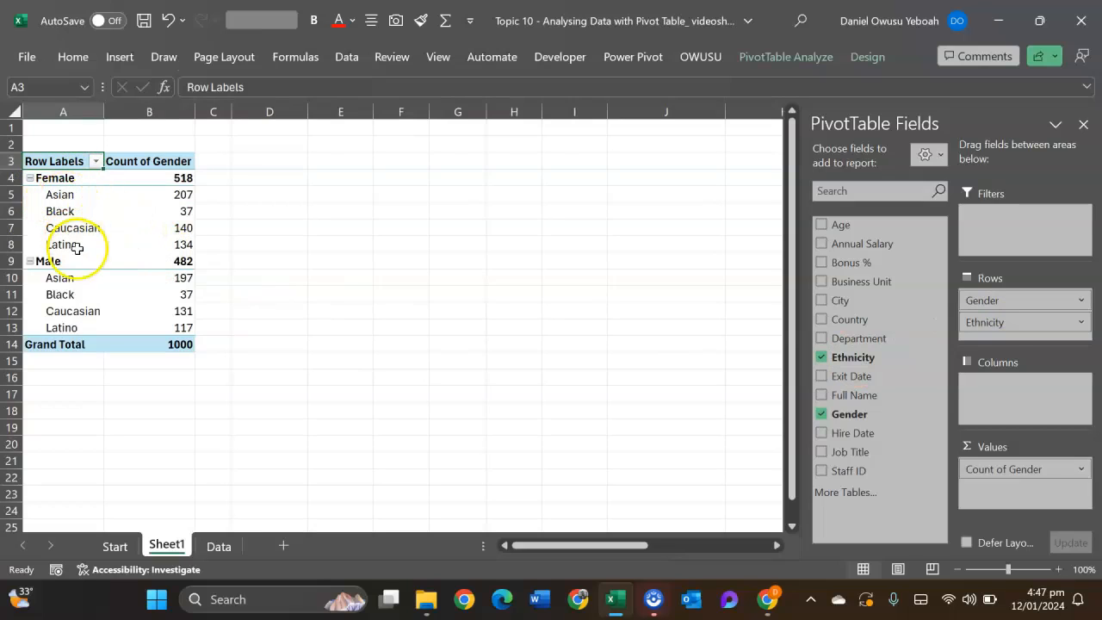
# Step: Select the female ethnicity counts to examine their total
pyautogui.click(171, 186)
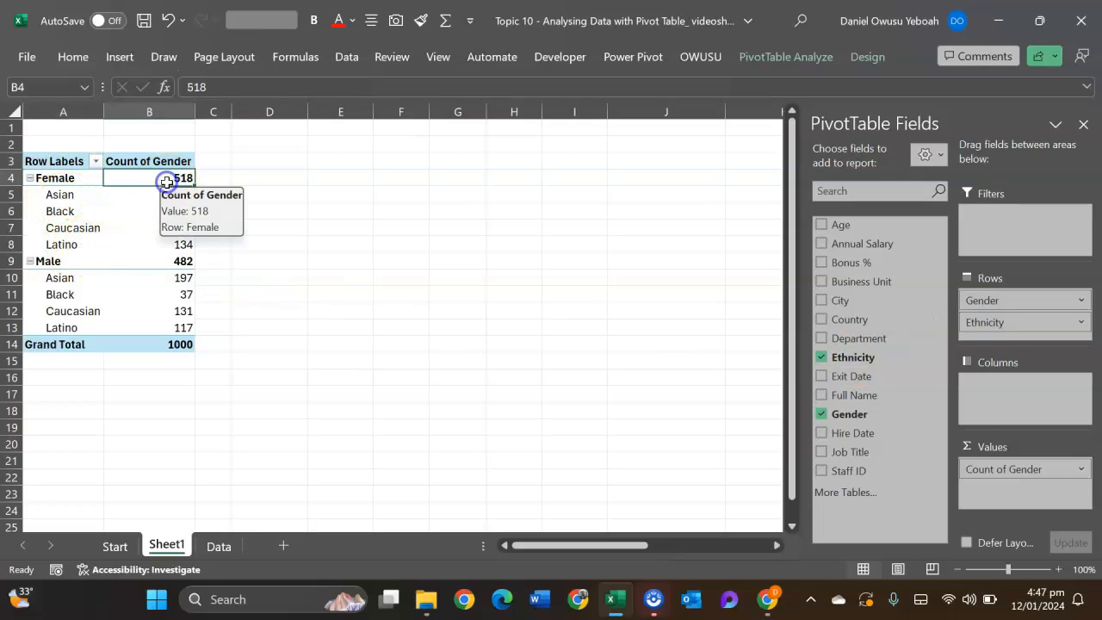
pyautogui.click(155, 195)
pyautogui.hotkey('shift', 'Down')
pyautogui.hotkey('shift', 'Down')
pyautogui.hotkey('shift', 'Down')
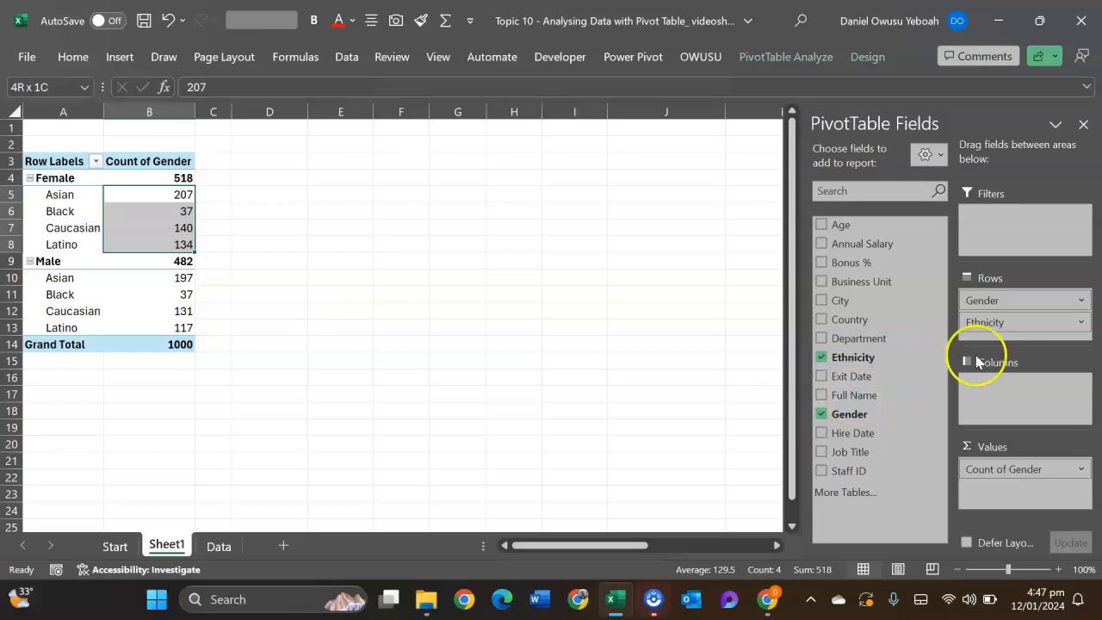
# Step: Move Ethnicity above Gender in the Rows area
pyautogui.moveTo(1021, 320); pyautogui.dragTo(991, 290)
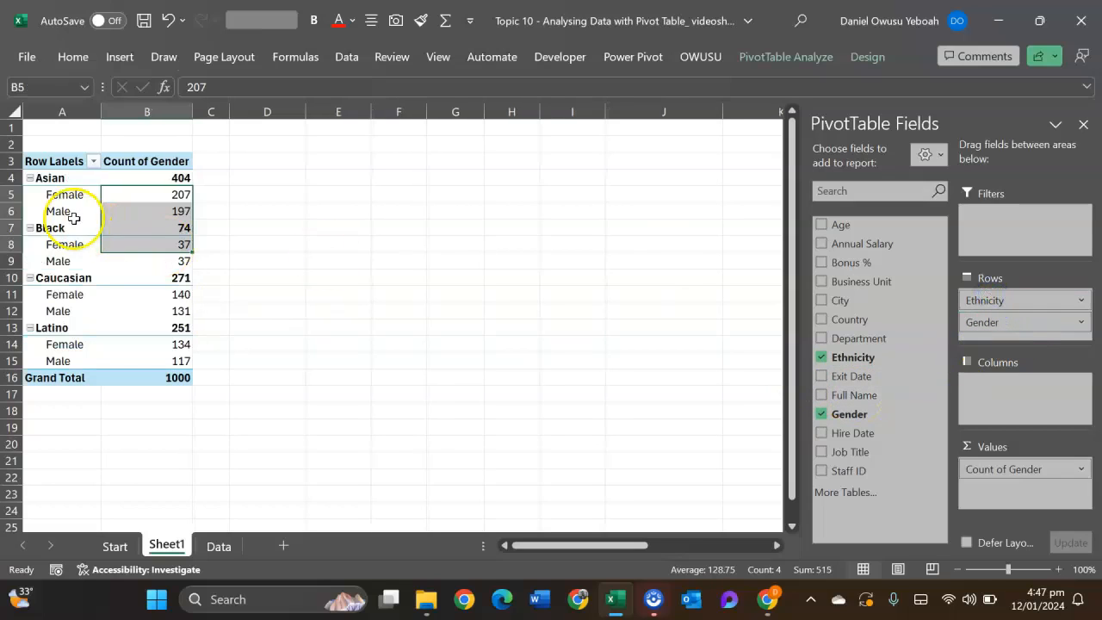
pyautogui.click(209, 209)
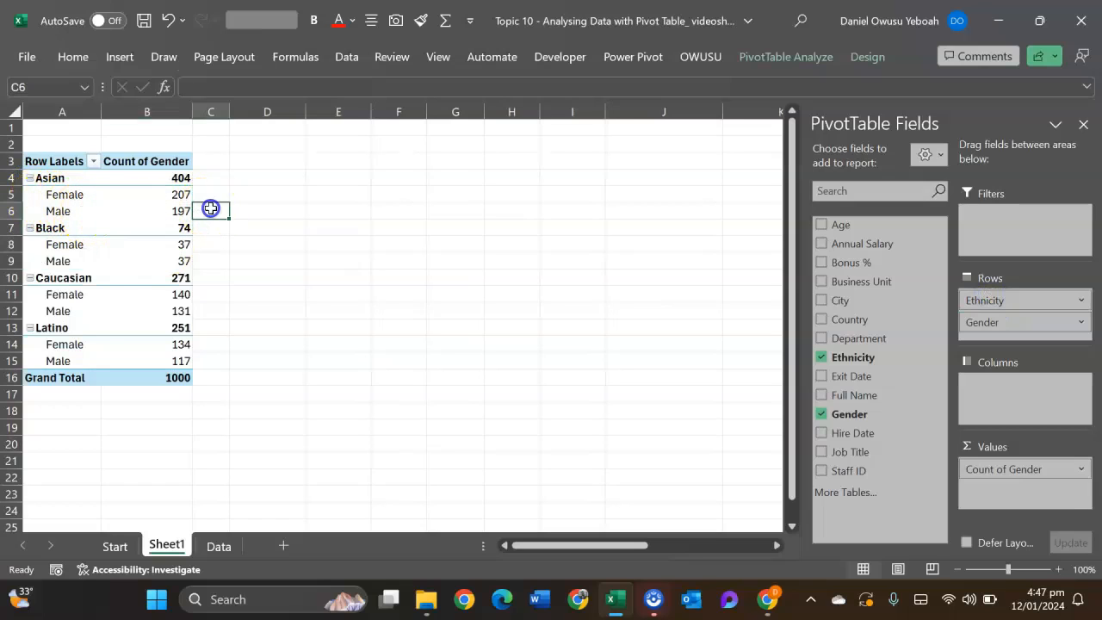
pyautogui.click(131, 198)
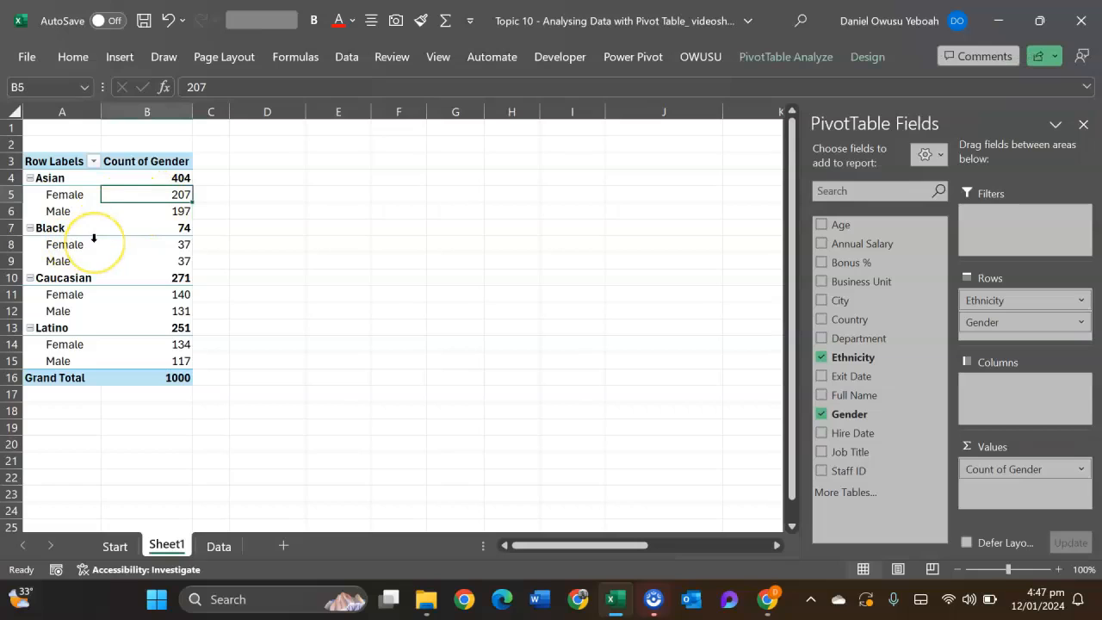
pyautogui.click(52, 294)
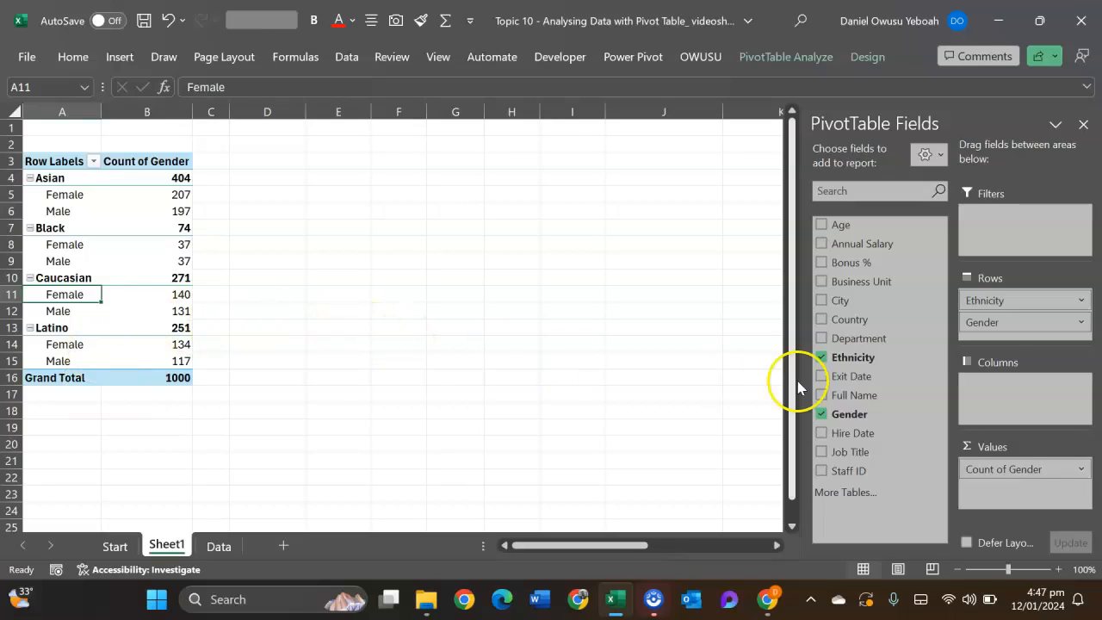
# Step: Add City to the PivotTable and move it from Rows into the Columns area
pyautogui.moveTo(849, 303); pyautogui.dragTo(992, 295)
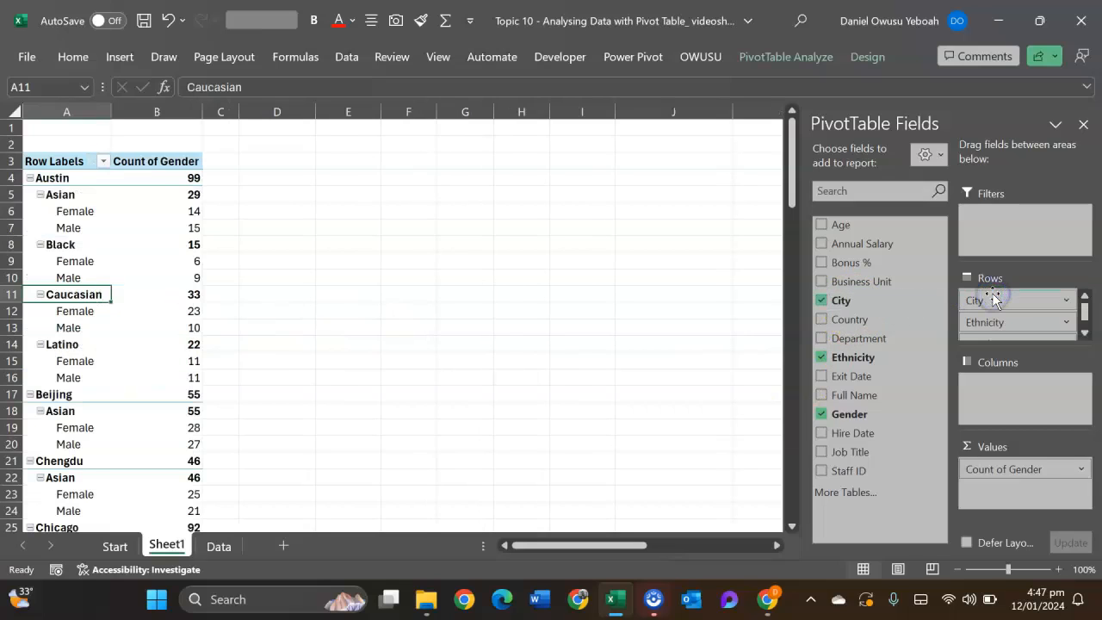
pyautogui.moveTo(997, 303); pyautogui.dragTo(1000, 382)
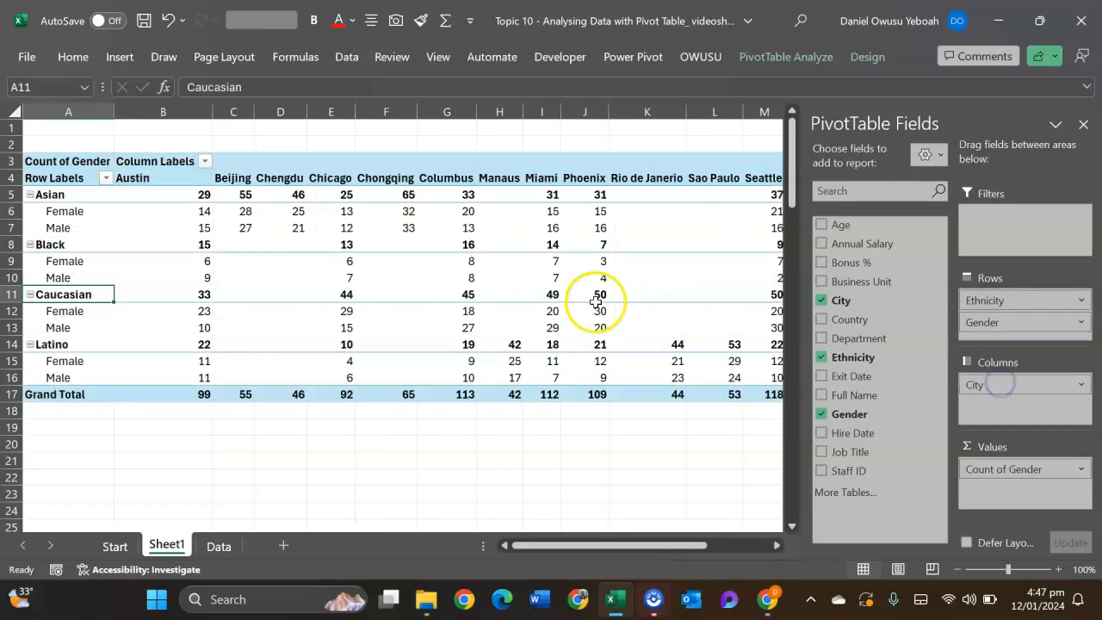
pyautogui.hscroll(2, 603, 295)
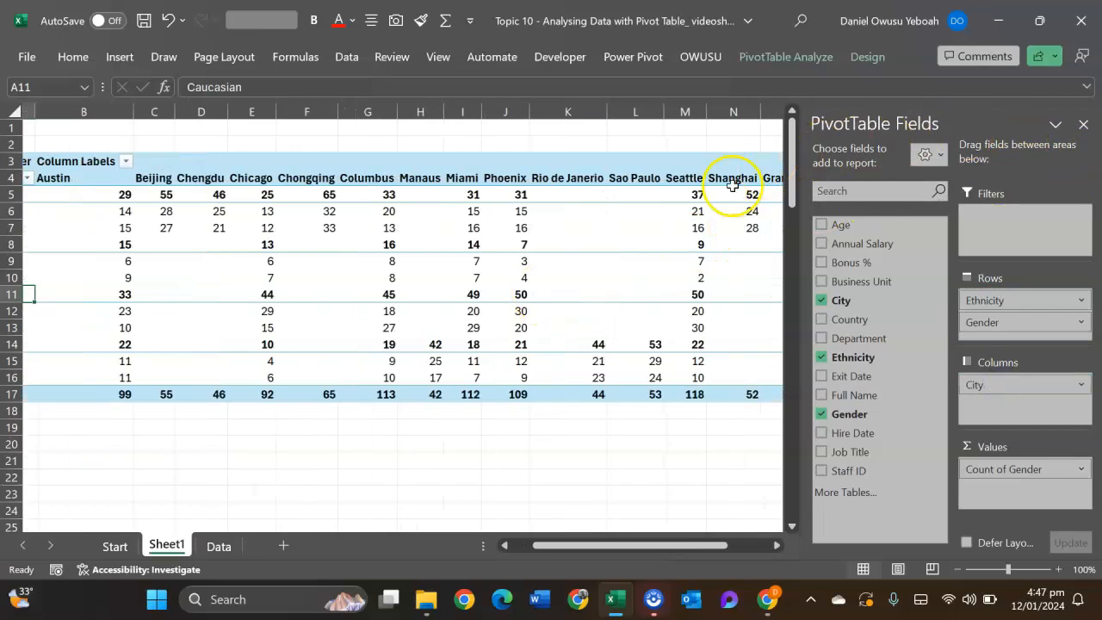
pyautogui.click(656, 143)
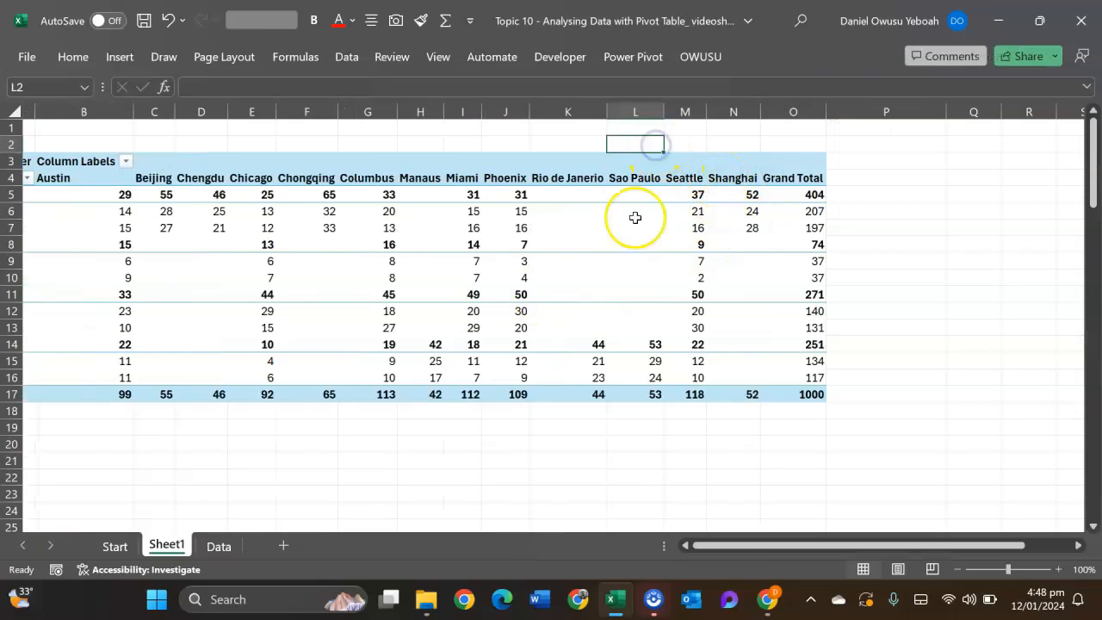
pyautogui.hscroll(-2, 634, 216)
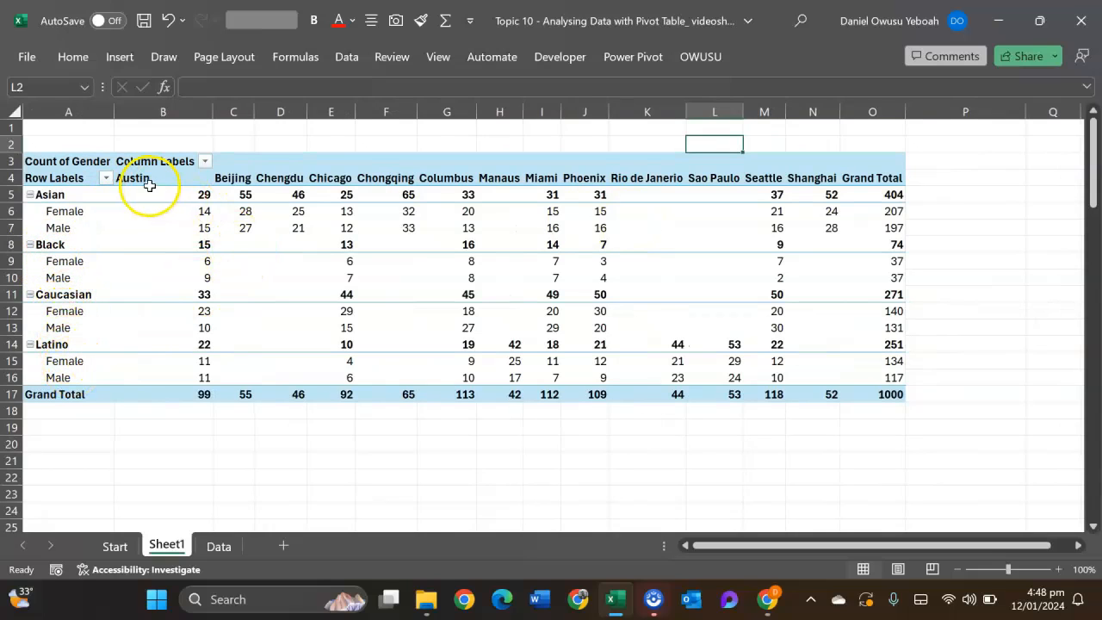
pyautogui.click(520, 244)
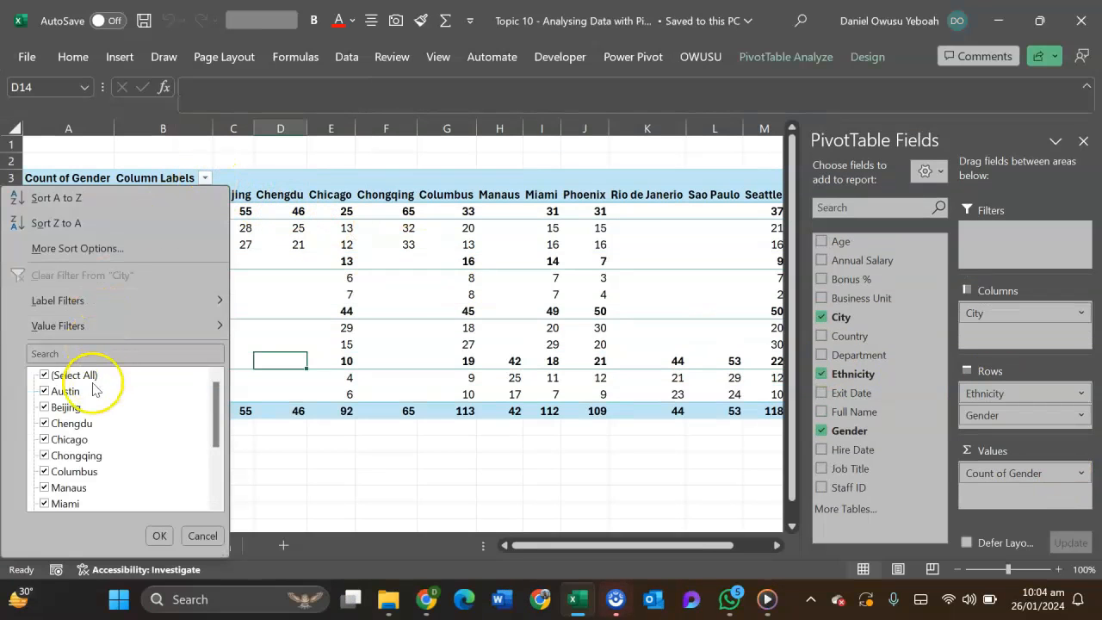
# Step: Filter City to Austin, Chicago, Columbus, Miami, Phoenix and Seattle, then clear the City filter again
pyautogui.scroll(-3, 84, 392)
pyautogui.scroll(3, 84, 392)
pyautogui.click(38, 382)
pyautogui.click(42, 377)
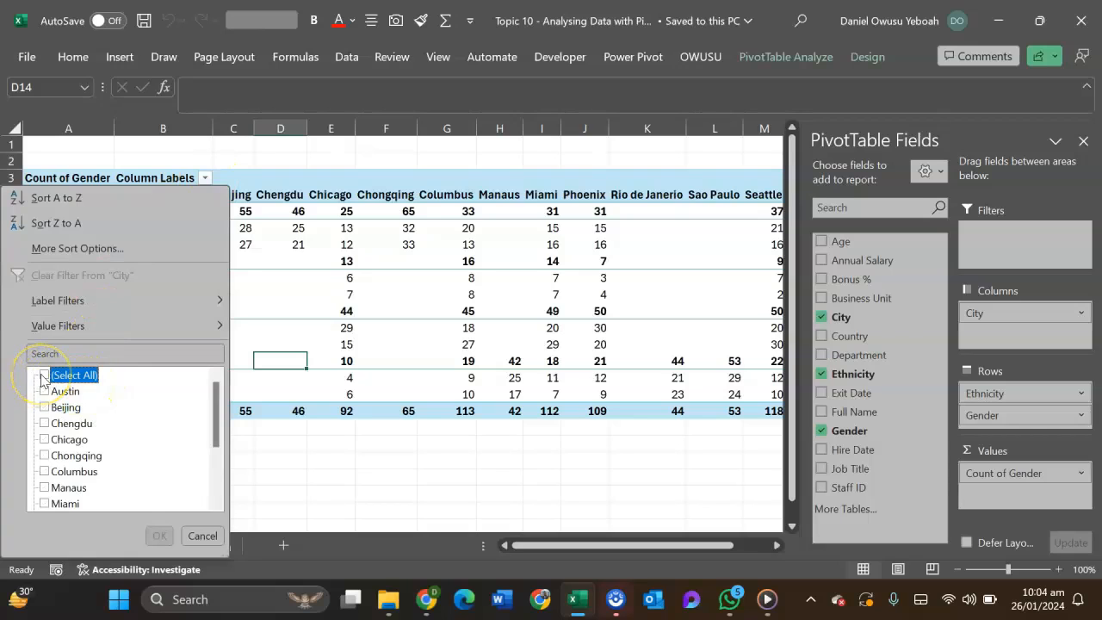
pyautogui.click(44, 392)
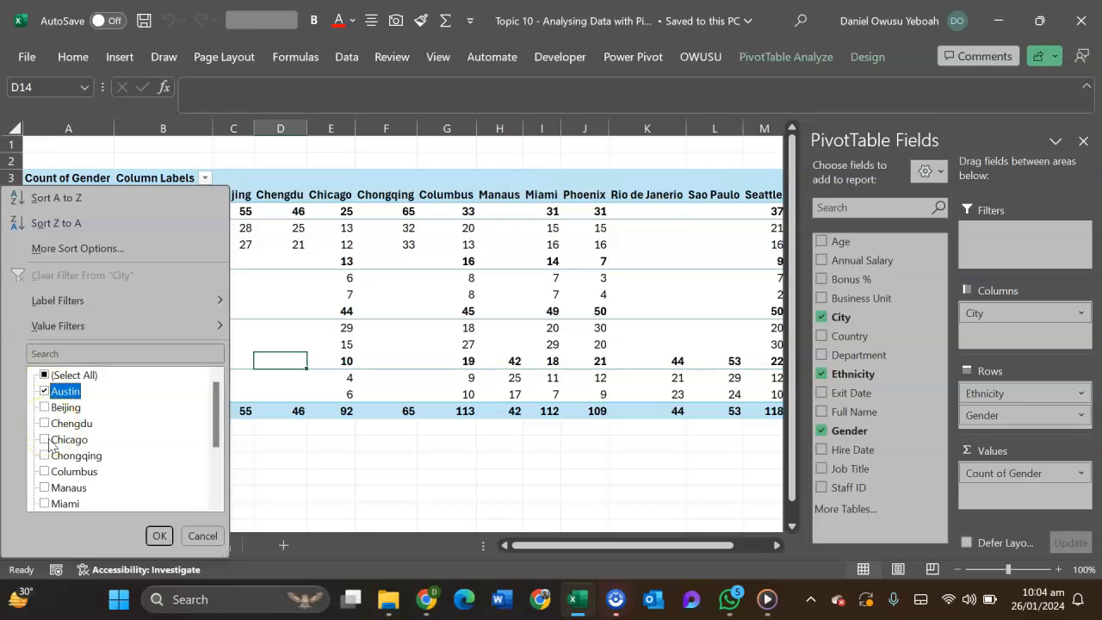
pyautogui.click(45, 441)
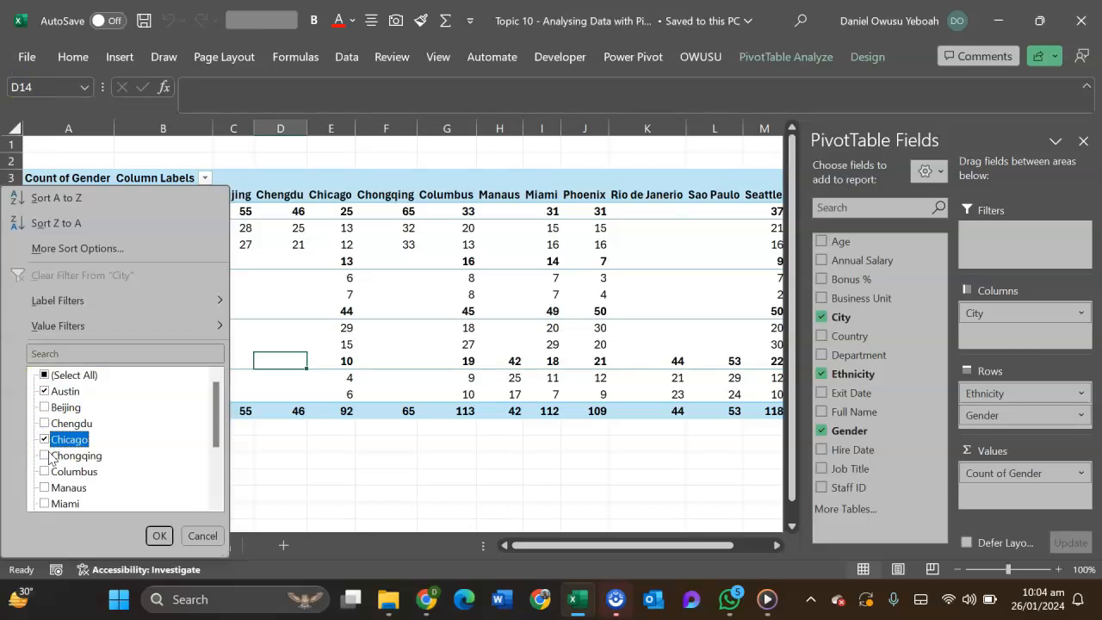
pyautogui.click(45, 472)
pyautogui.scroll(-1, 49, 472)
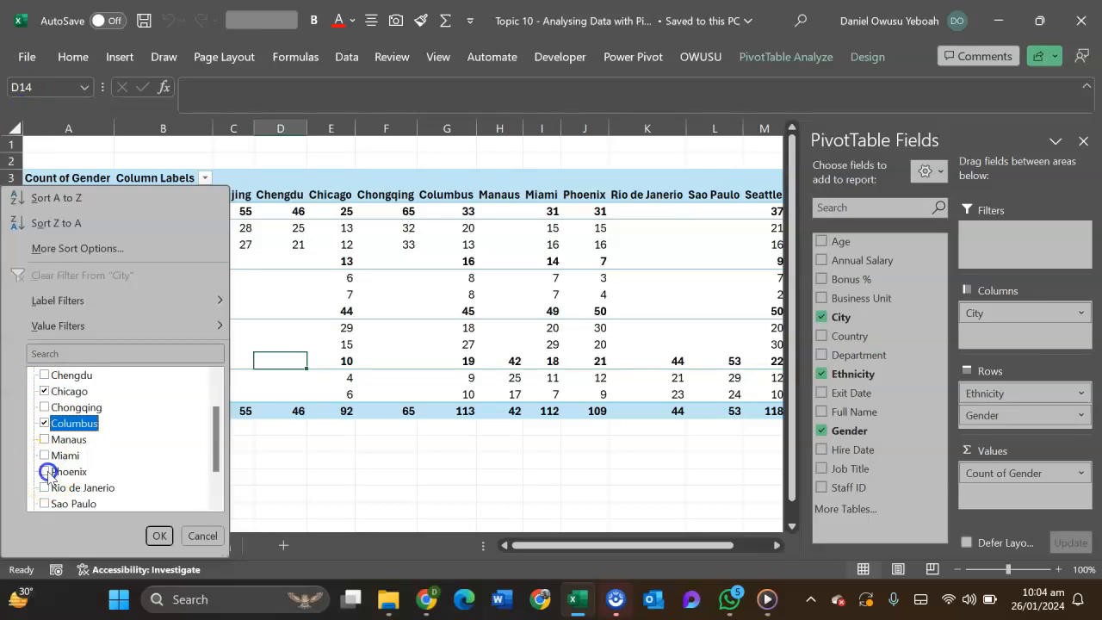
pyautogui.click(46, 457)
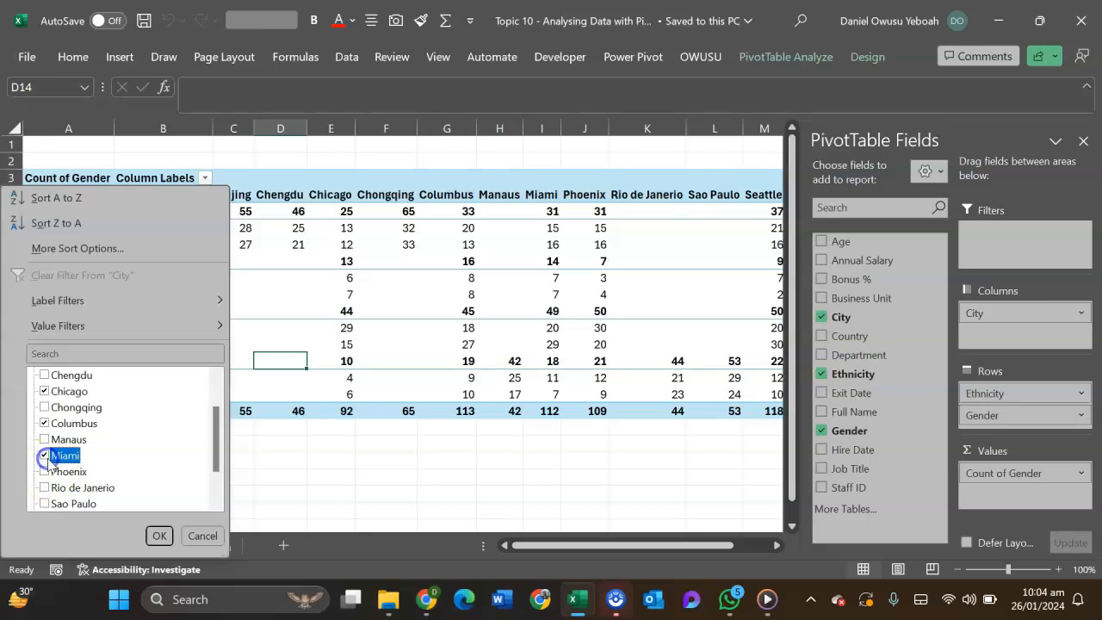
pyautogui.click(46, 471)
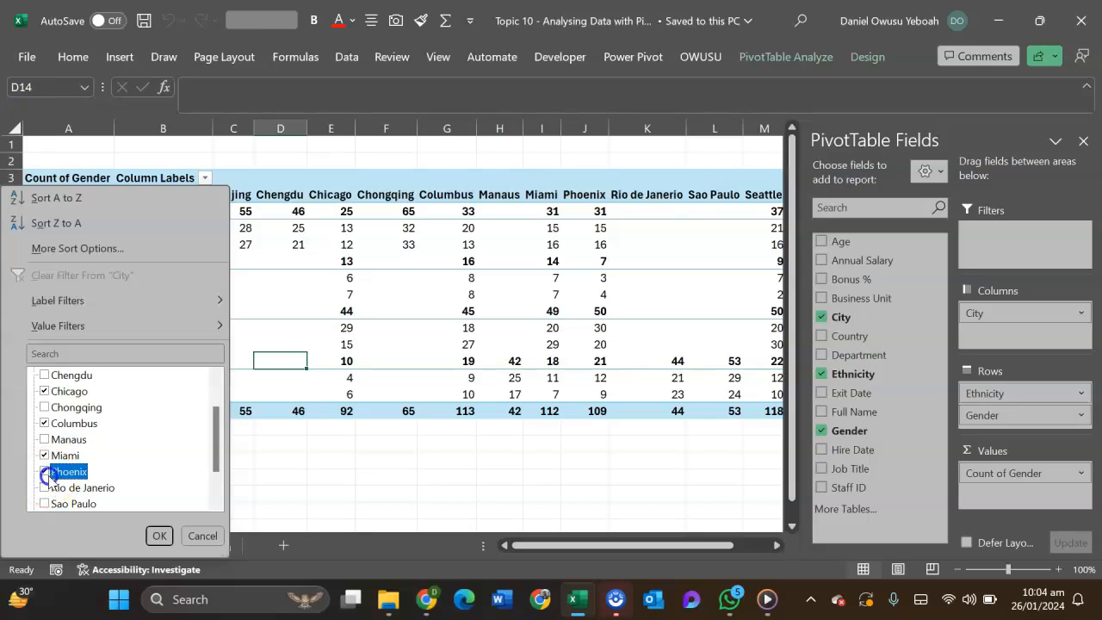
pyautogui.moveTo(216, 450); pyautogui.dragTo(221, 492)
pyautogui.click(53, 473)
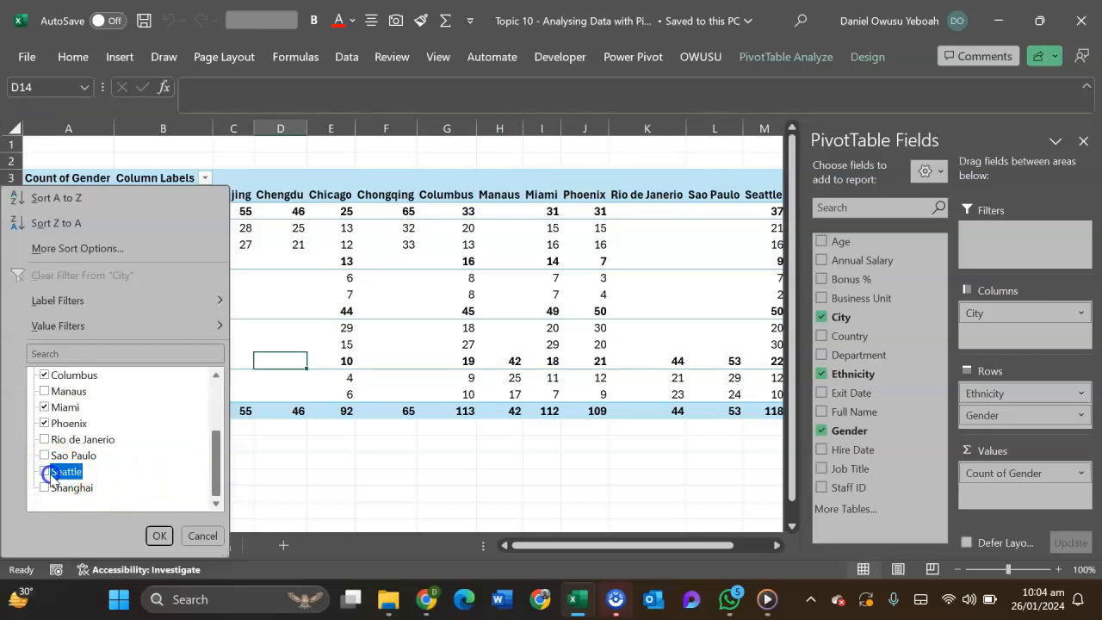
pyautogui.click(44, 472)
pyautogui.click(170, 534)
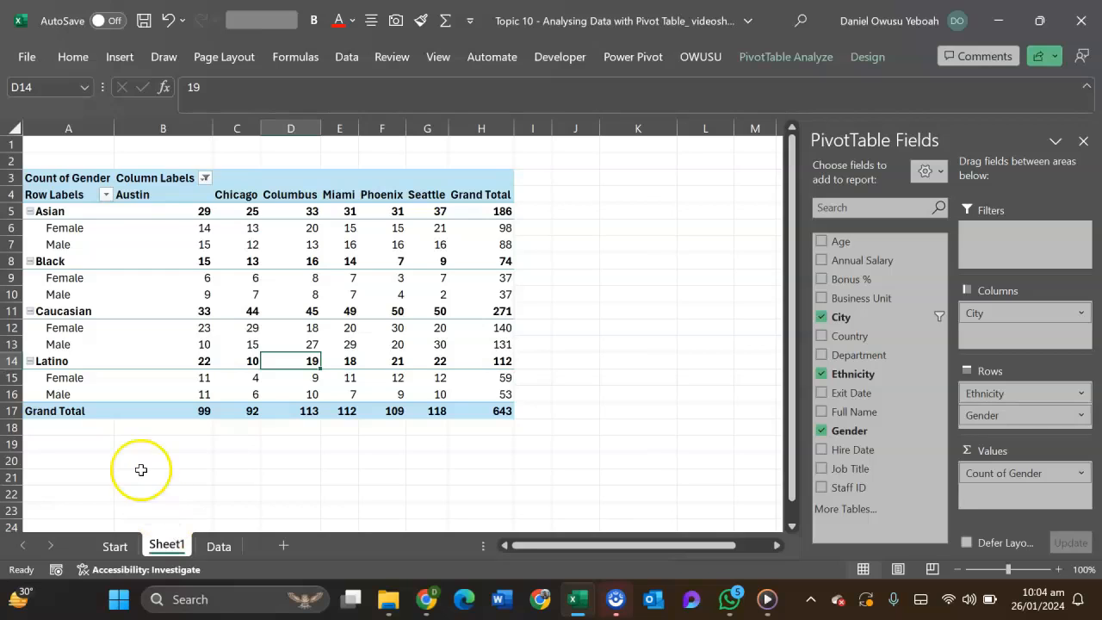
pyautogui.click(204, 179)
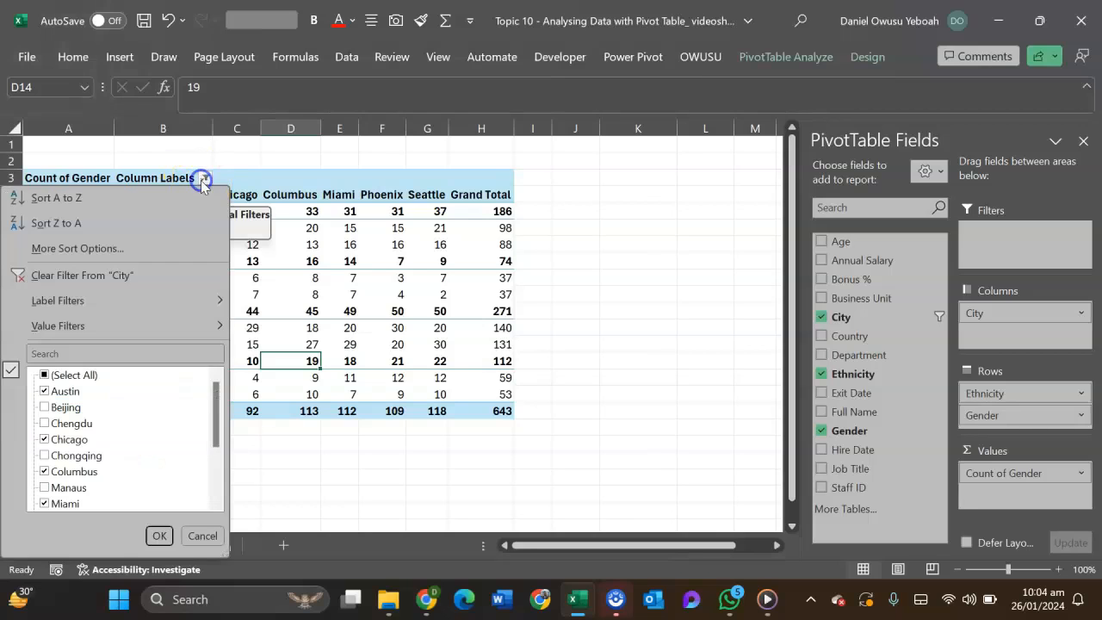
pyautogui.click(128, 274)
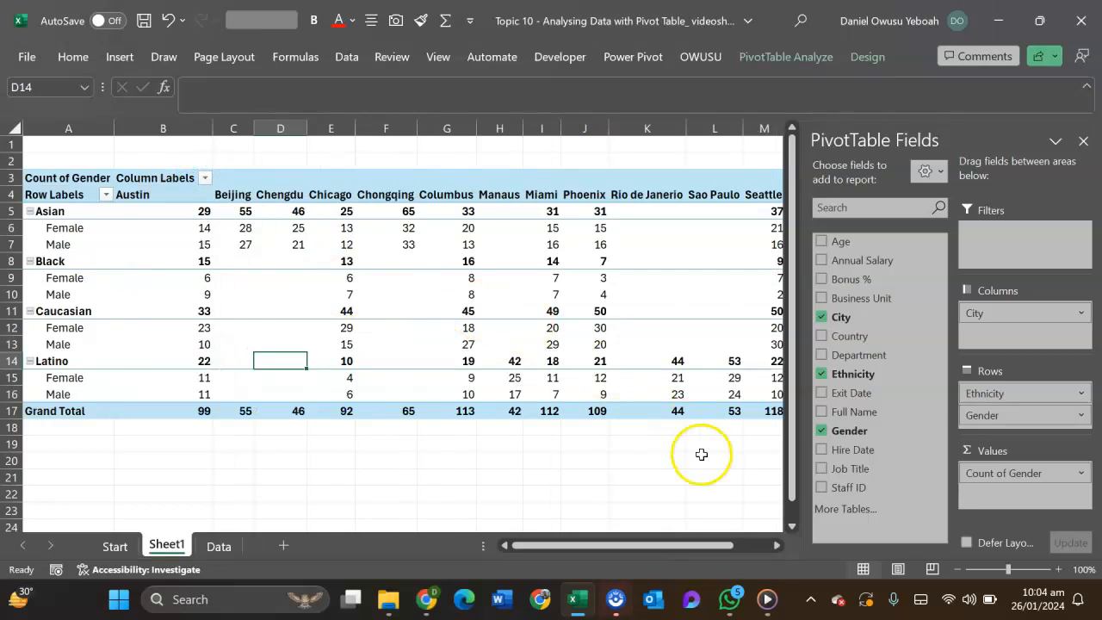
# Step: Add Country to the Filters area and filter the report to United States
pyautogui.moveTo(818, 411); pyautogui.dragTo(1003, 239)
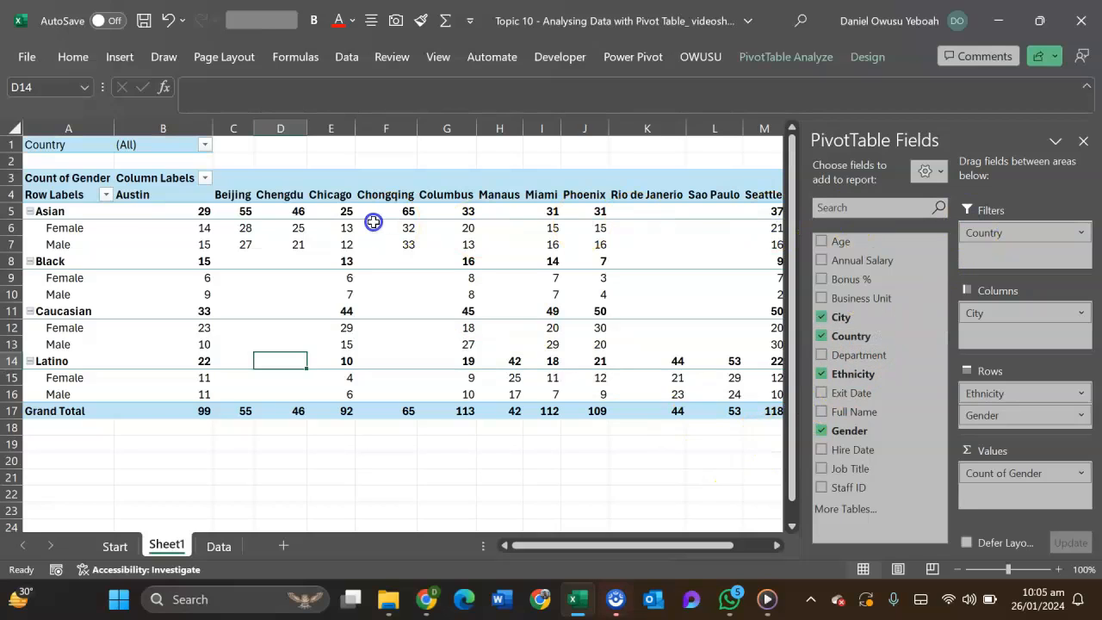
pyautogui.click(206, 146)
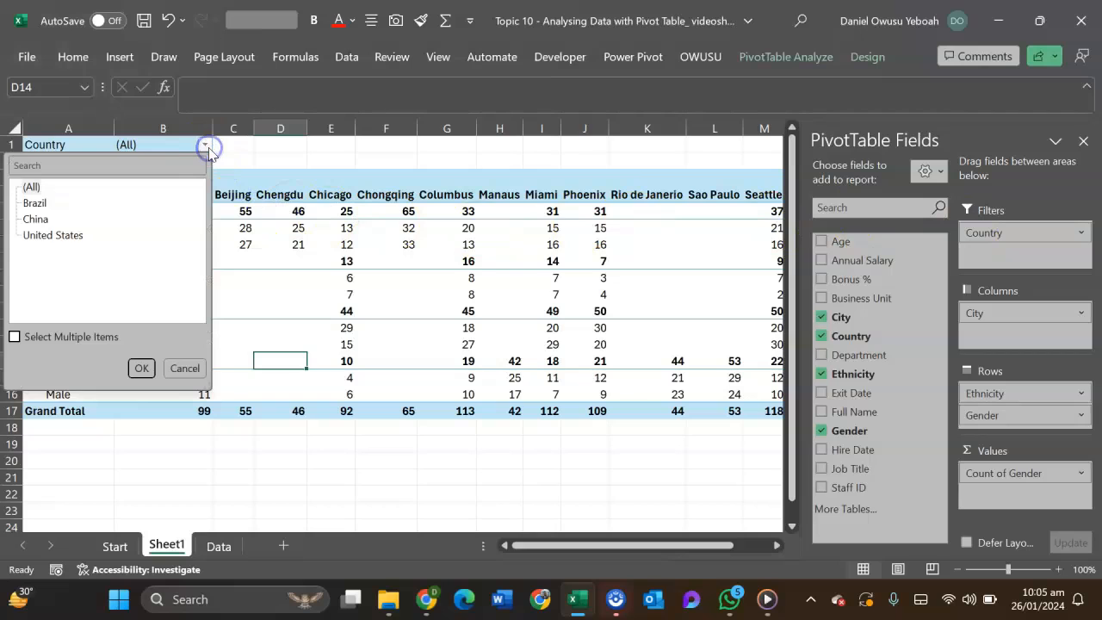
pyautogui.click(69, 235)
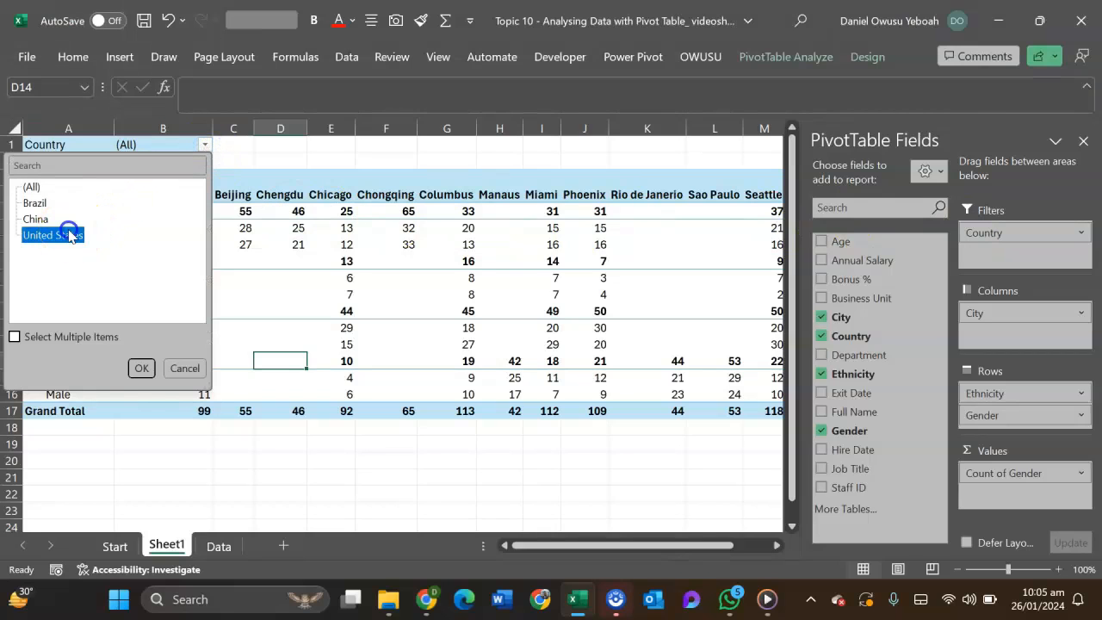
pyautogui.click(141, 368)
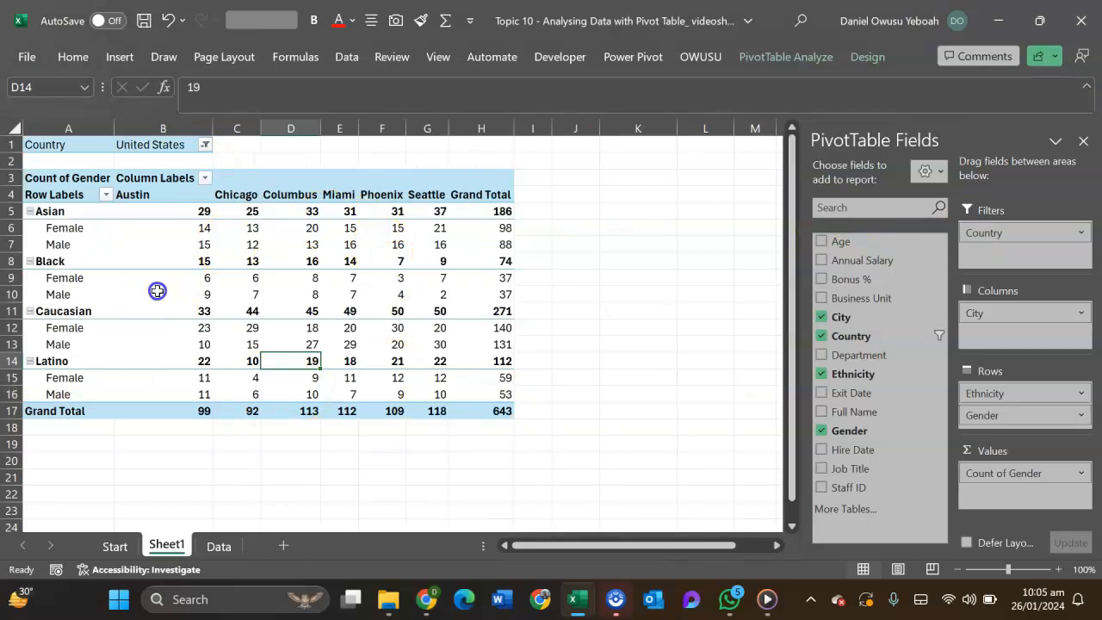
# Step: Reset the Country report filter to All
pyautogui.moveTo(134, 295)
pyautogui.click(205, 145)
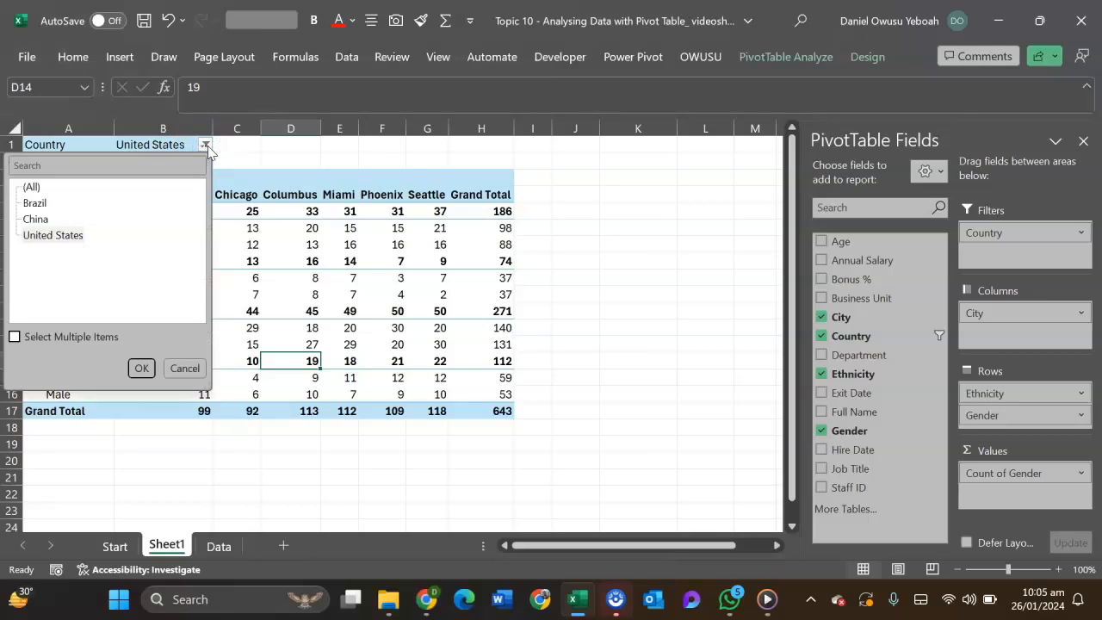
pyautogui.click(32, 186)
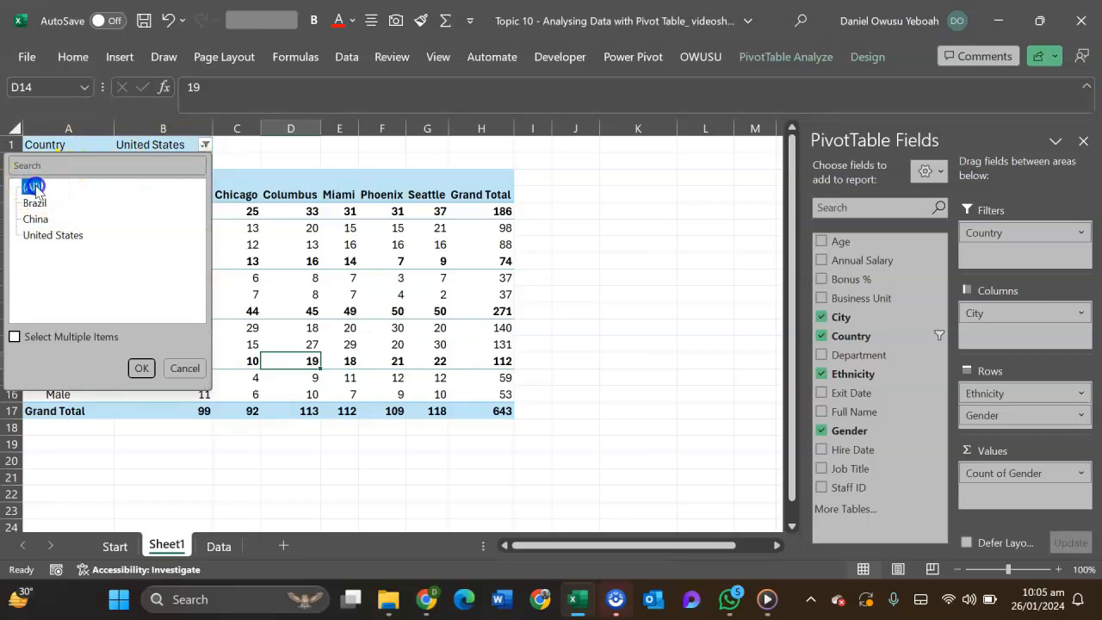
pyautogui.click(139, 368)
pyautogui.hscroll(4, 376, 240)
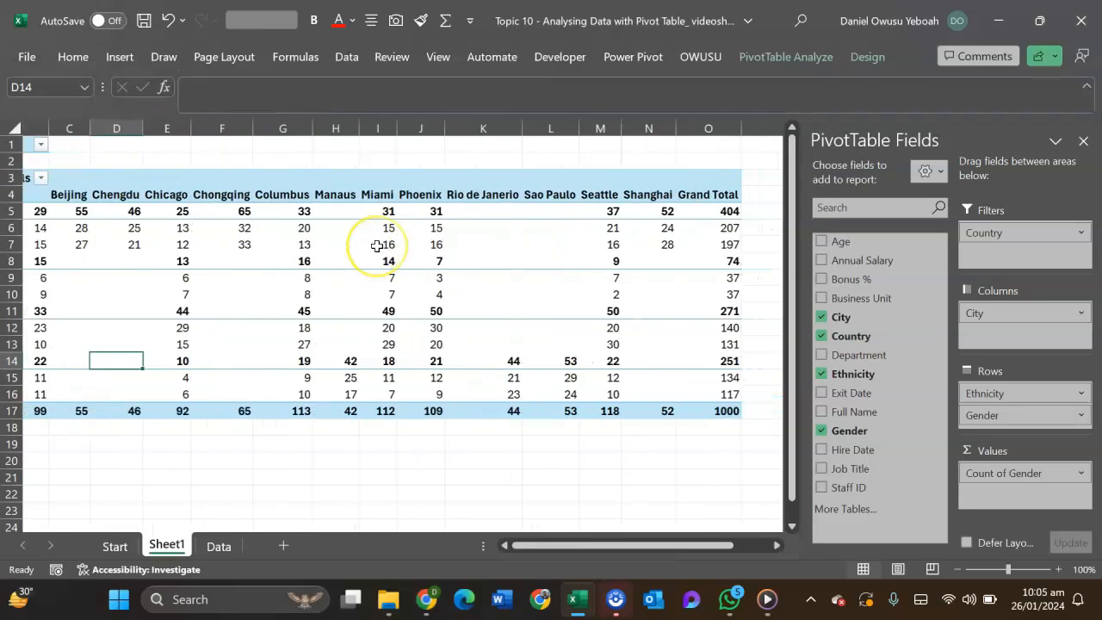
pyautogui.hscroll(-4, 376, 243)
pyautogui.hscroll(3, 472, 227)
pyautogui.hscroll(-3, 474, 226)
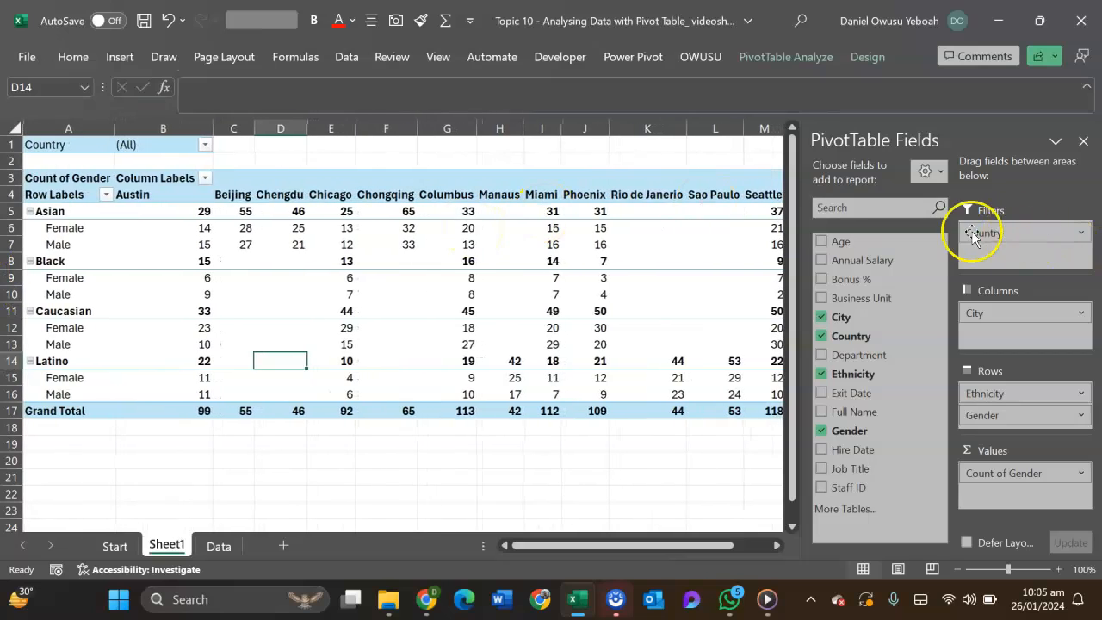
# Step: Generate a separate report filter page for each Country value using Show Report Filter Pages
pyautogui.click(801, 62)
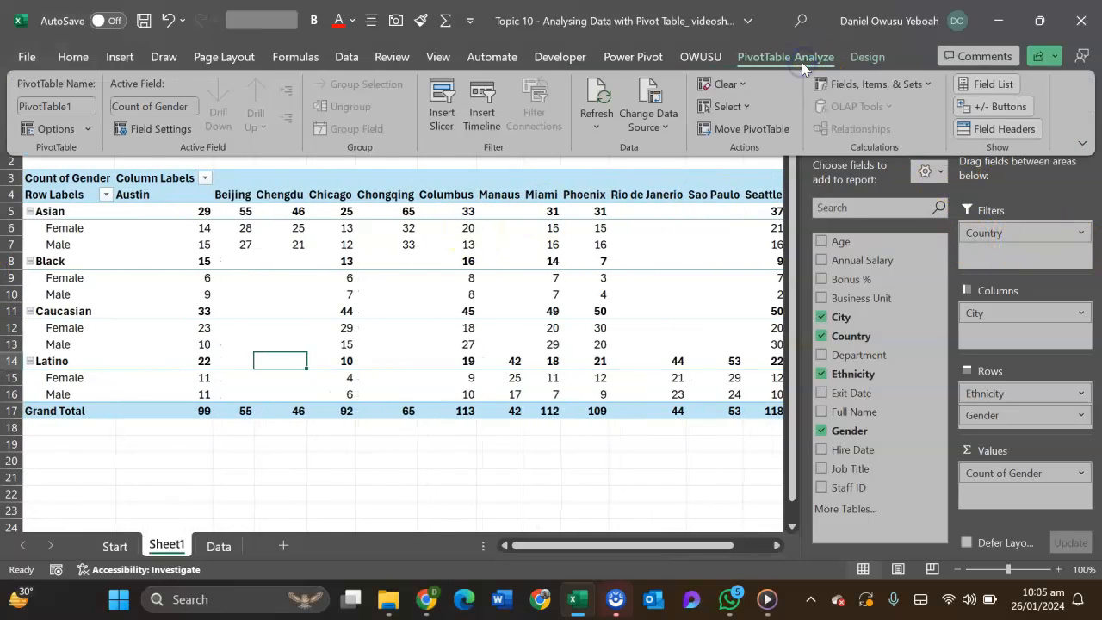
pyautogui.click(86, 128)
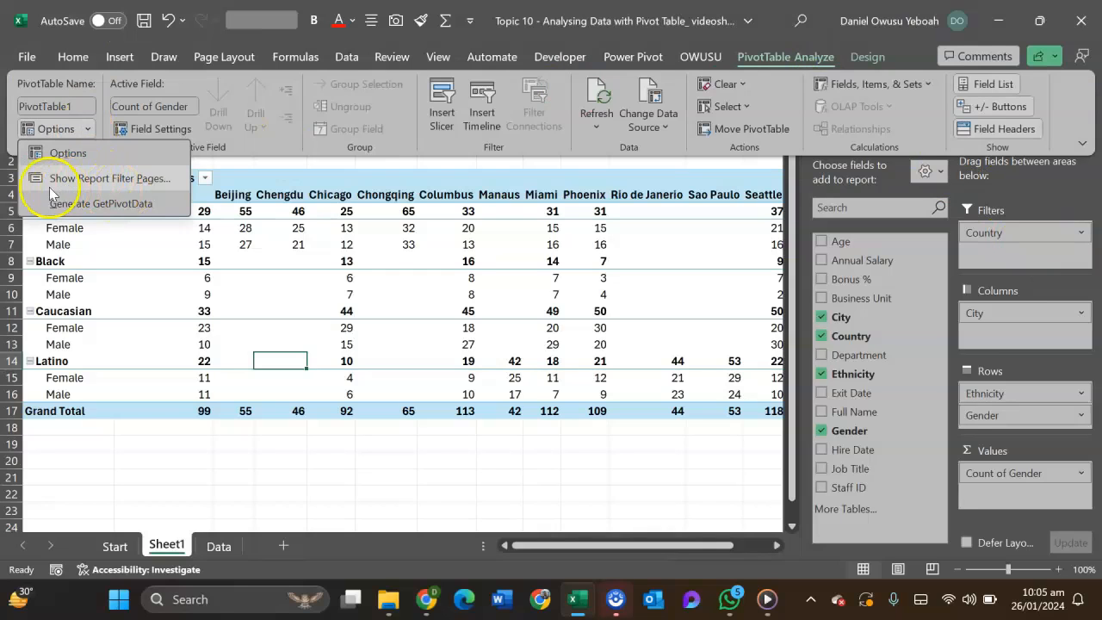
pyautogui.click(120, 179)
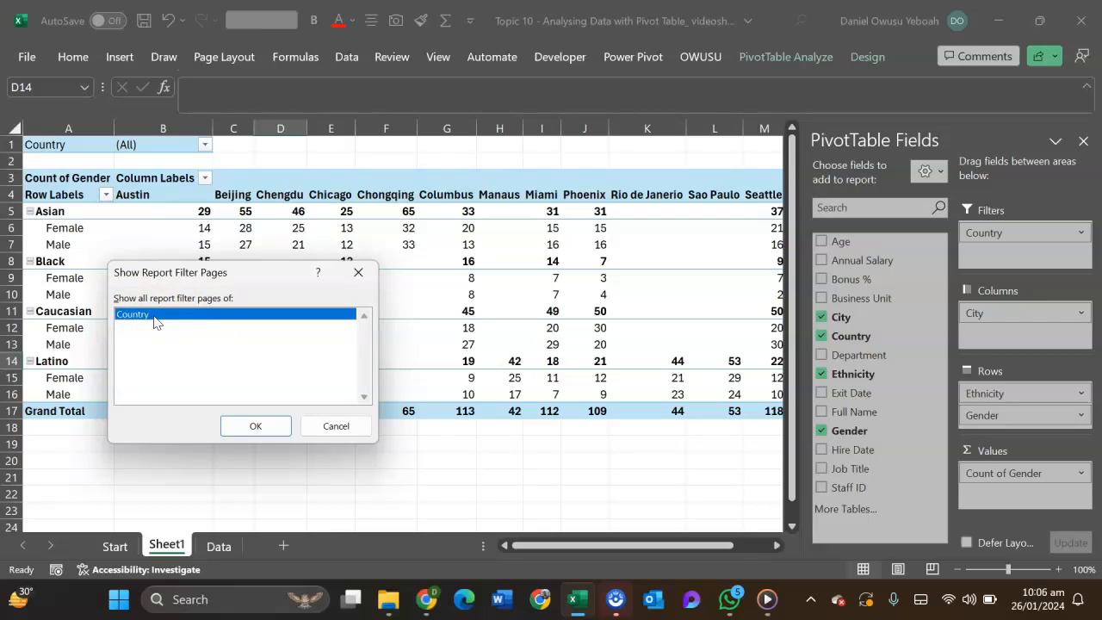
pyautogui.click(119, 314)
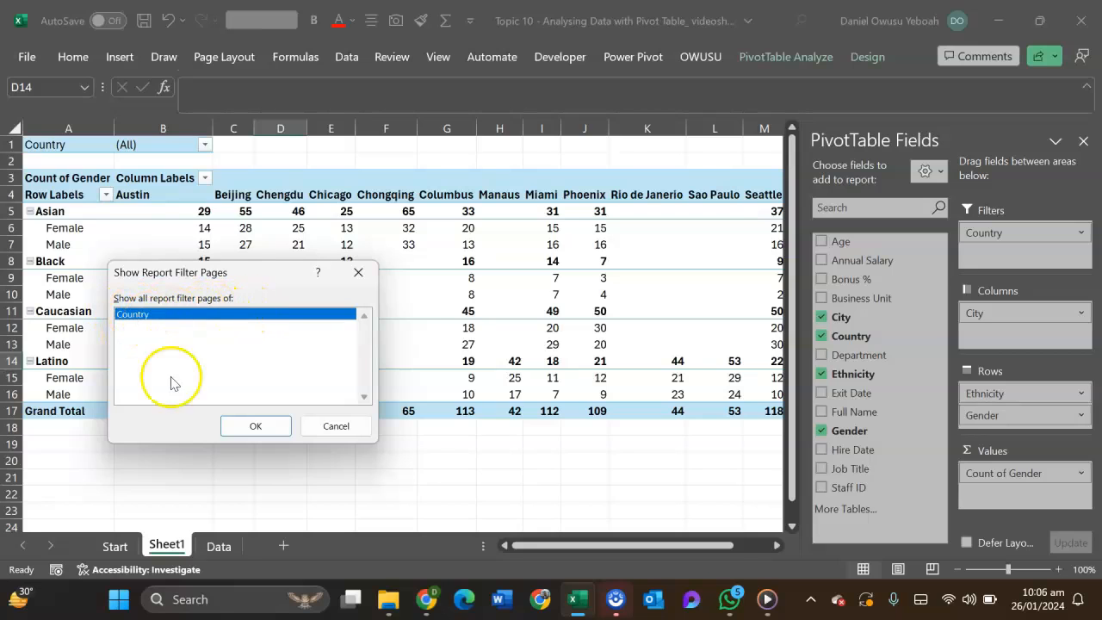
pyautogui.click(261, 429)
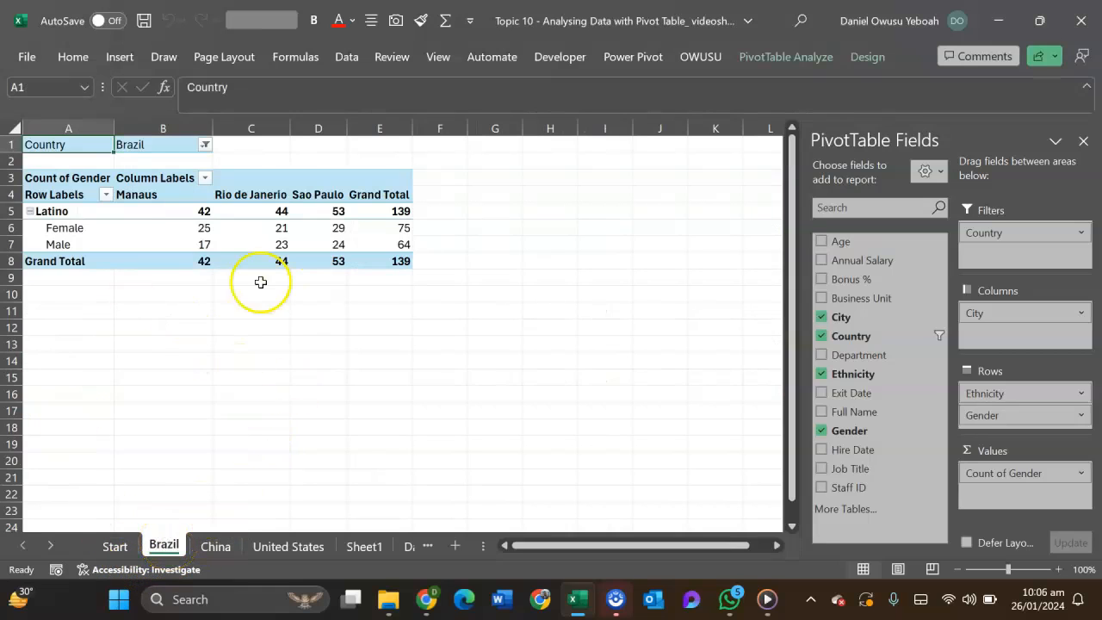
# Step: Browse the generated Brazil, China and United States sheets and compare them with the original PivotTable sheet
pyautogui.moveTo(266, 211)
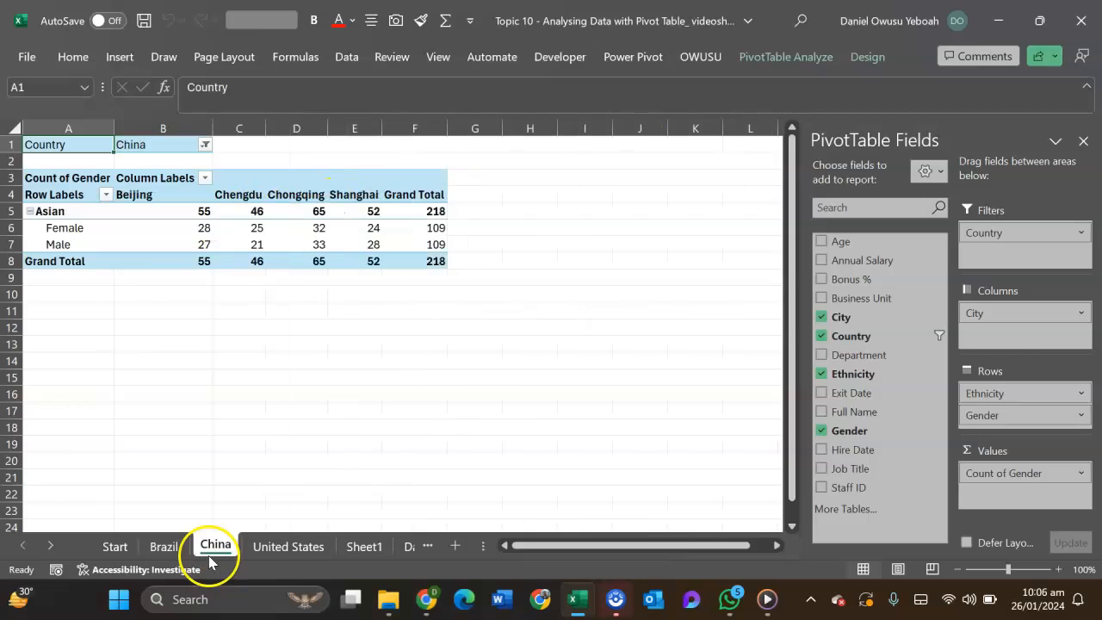
pyautogui.moveTo(170, 234)
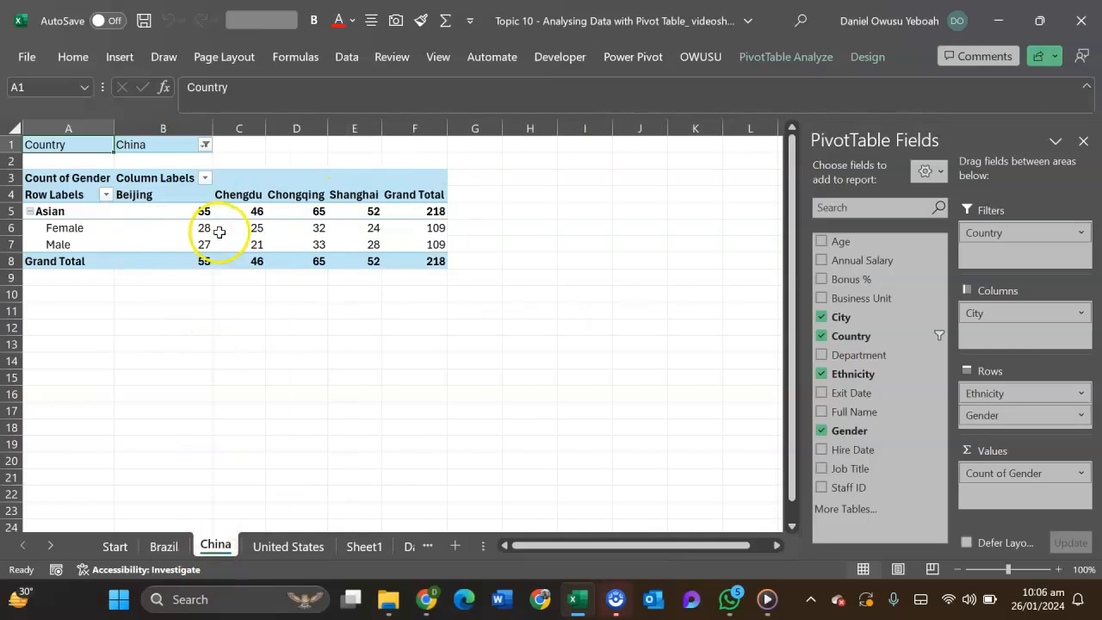
pyautogui.click(258, 548)
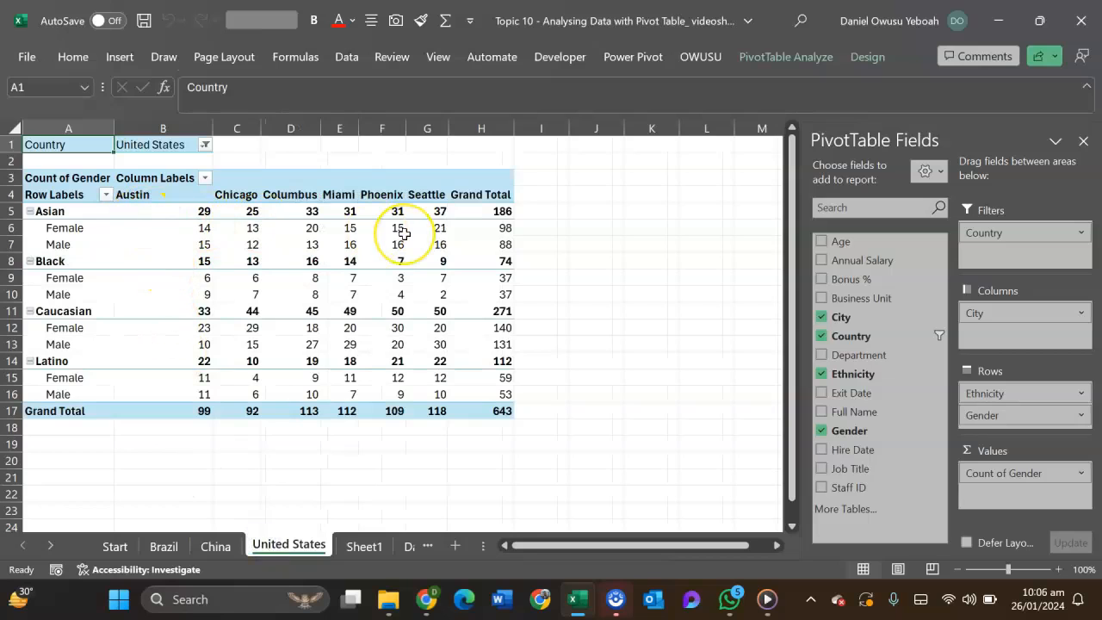
pyautogui.moveTo(404, 233)
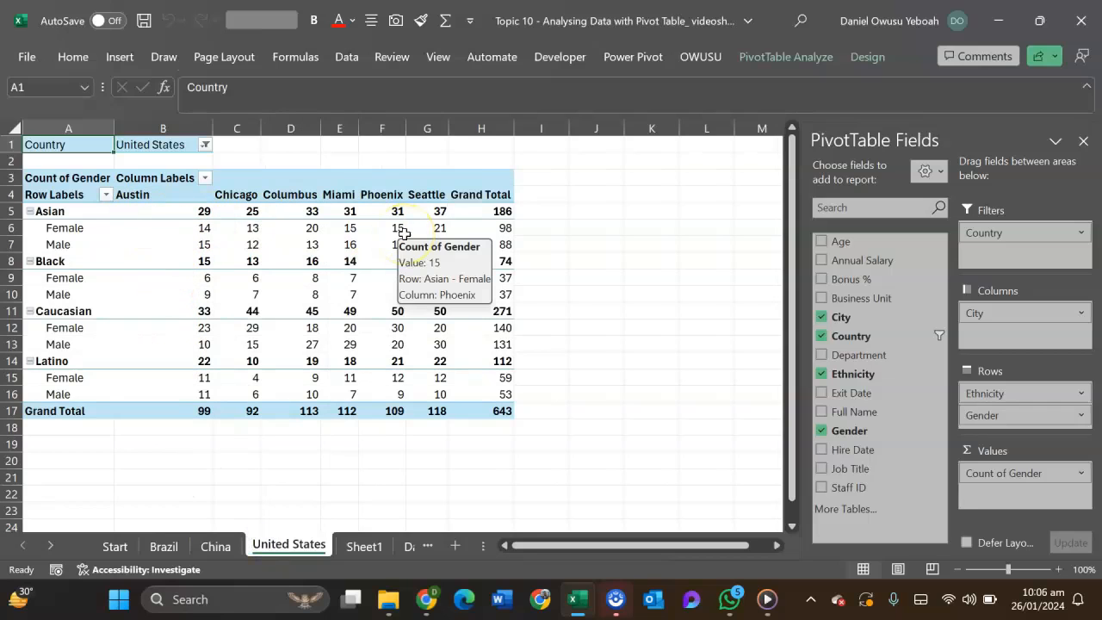
pyautogui.click(358, 546)
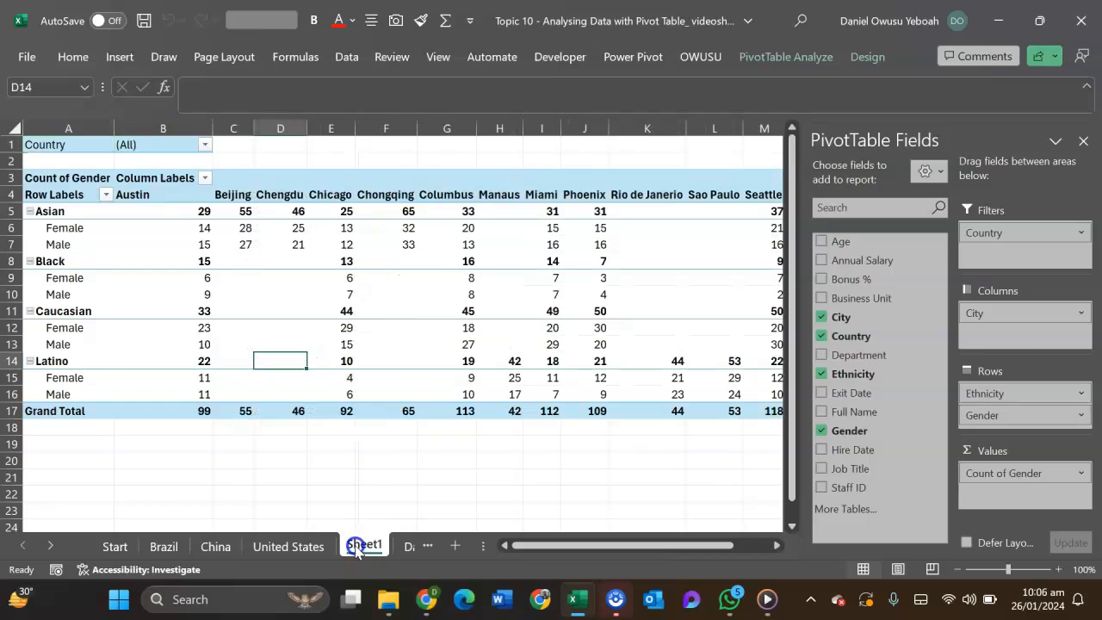
pyautogui.click(303, 546)
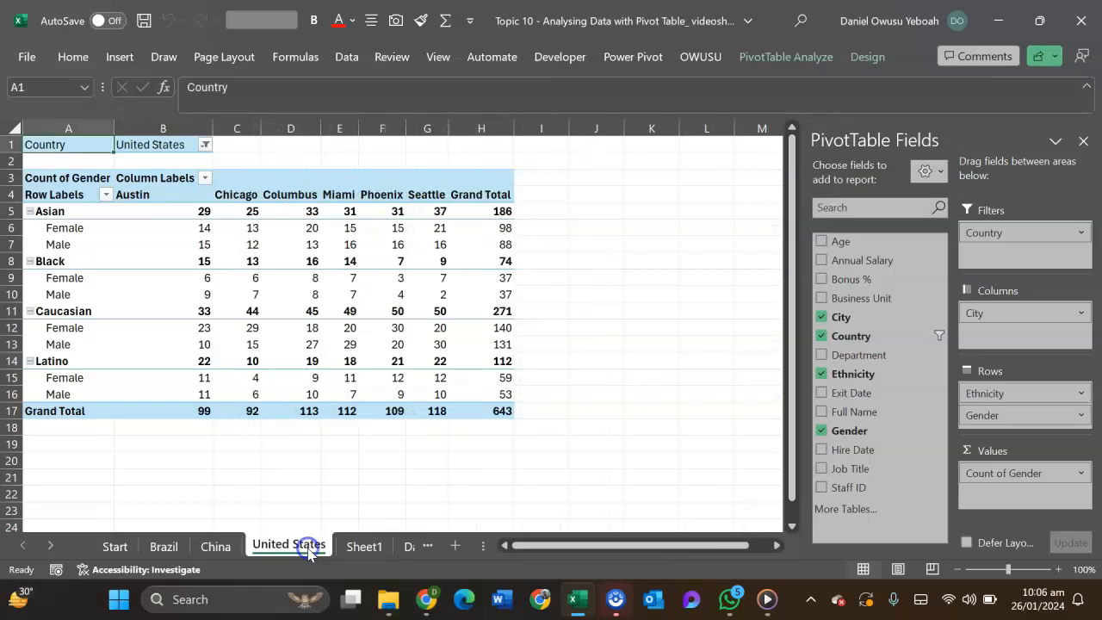
pyautogui.click(214, 545)
pyautogui.click(165, 547)
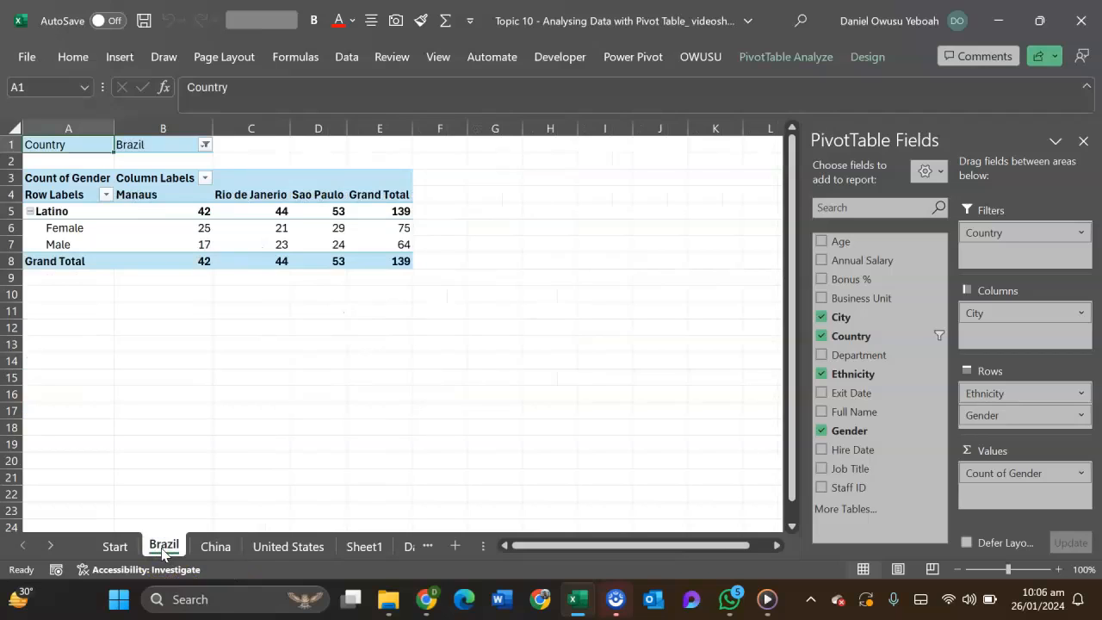
pyautogui.click(364, 546)
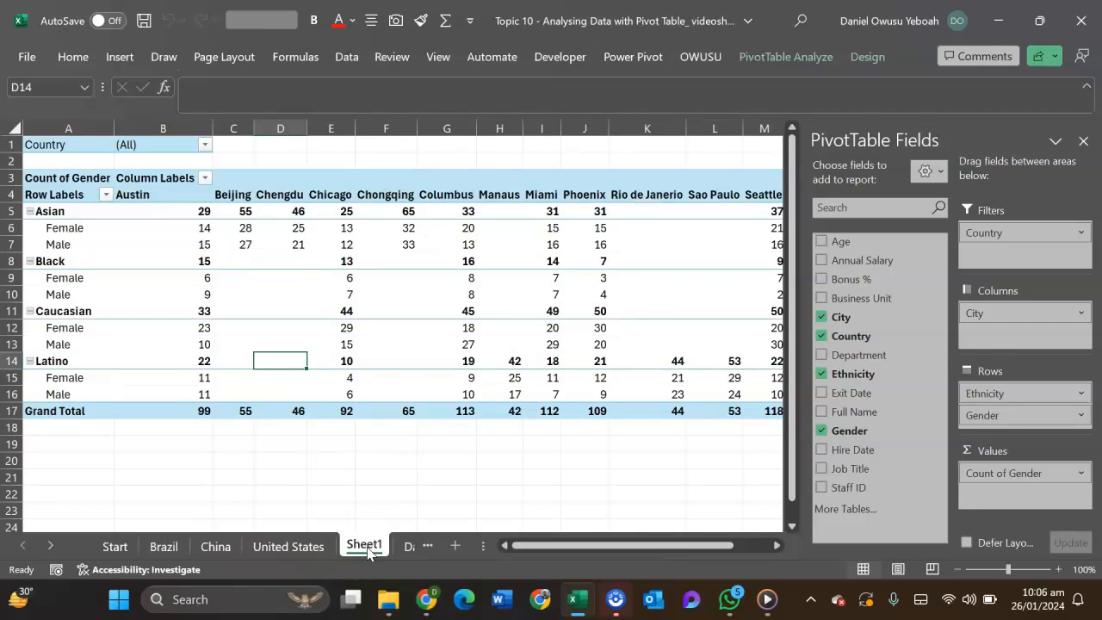
pyautogui.click(292, 546)
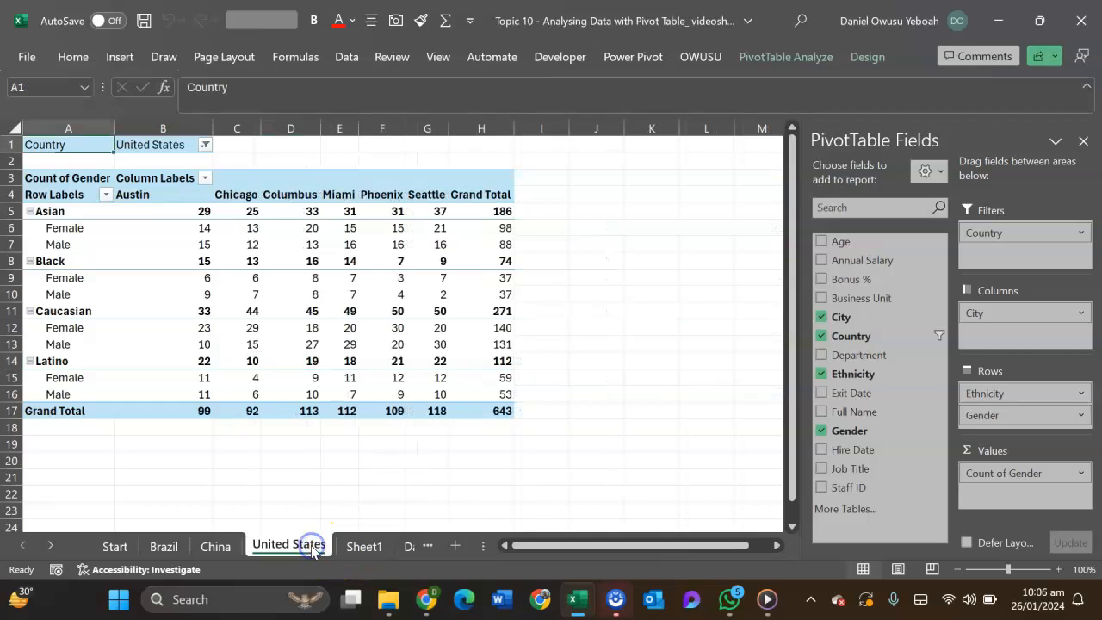
# Step: Select the Brazil, China and United States sheets together and delete them
pyautogui.keyDown('shift'); pyautogui.click(166, 546); pyautogui.keyUp('shift')
pyautogui.rightClick(172, 546)
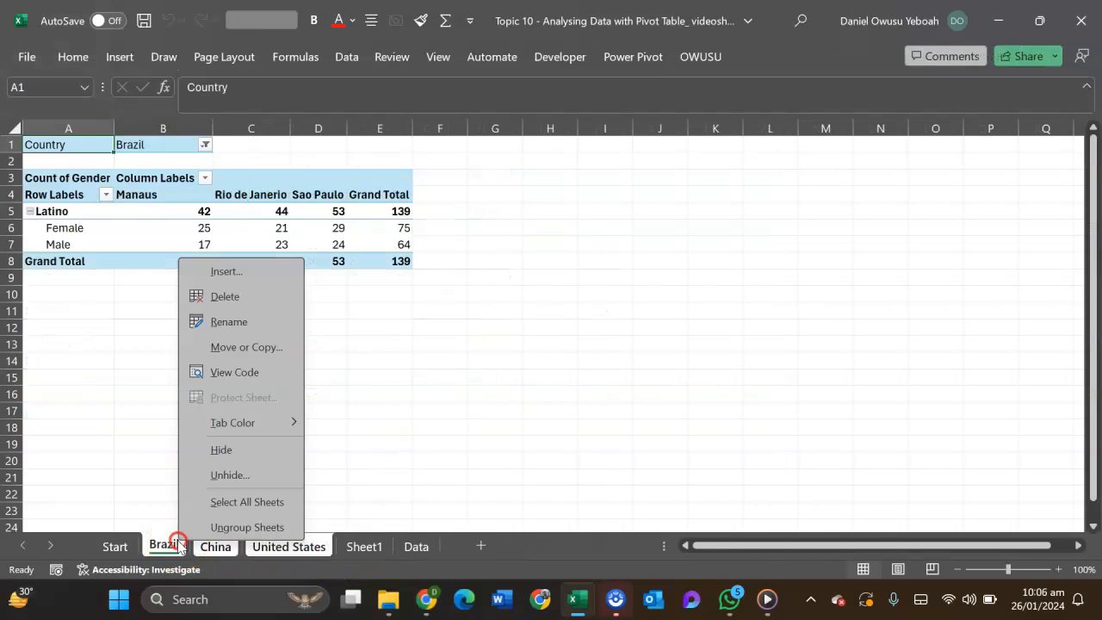
pyautogui.click(222, 296)
pyautogui.click(524, 346)
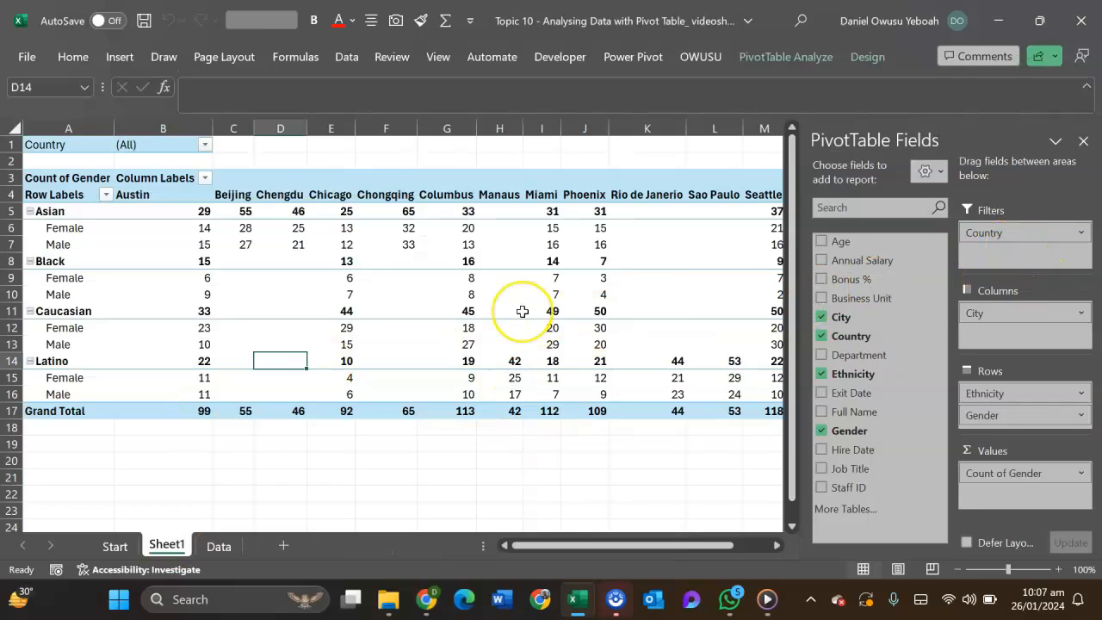
# Step: Enable multiple selection in the Country report filter and exclude Brazil, keeping China and United States
pyautogui.moveTo(522, 312)
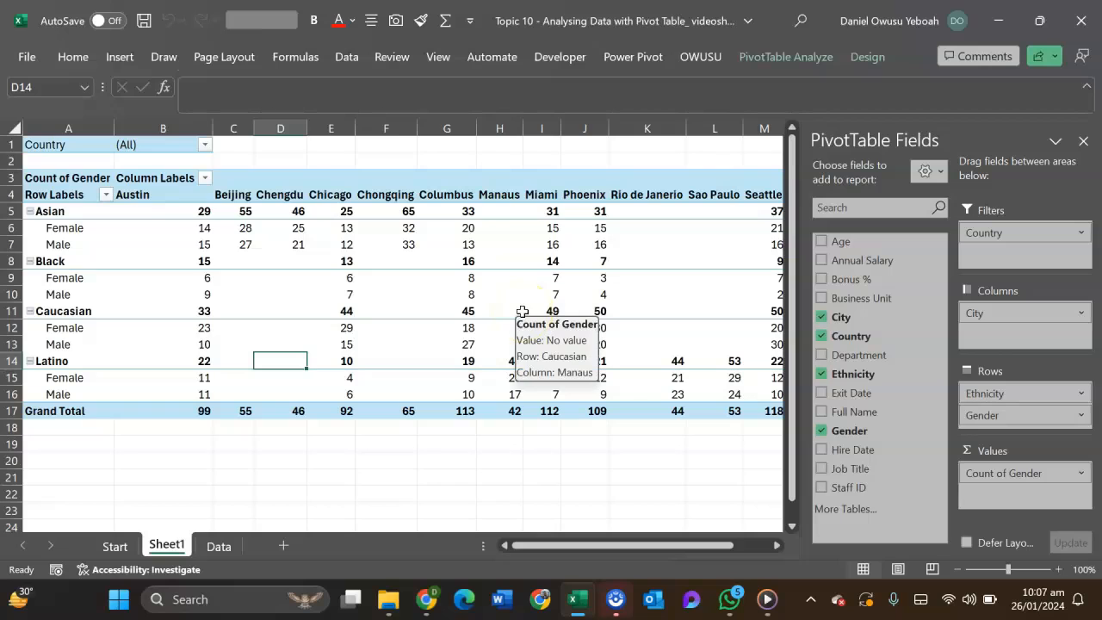
pyautogui.click(206, 147)
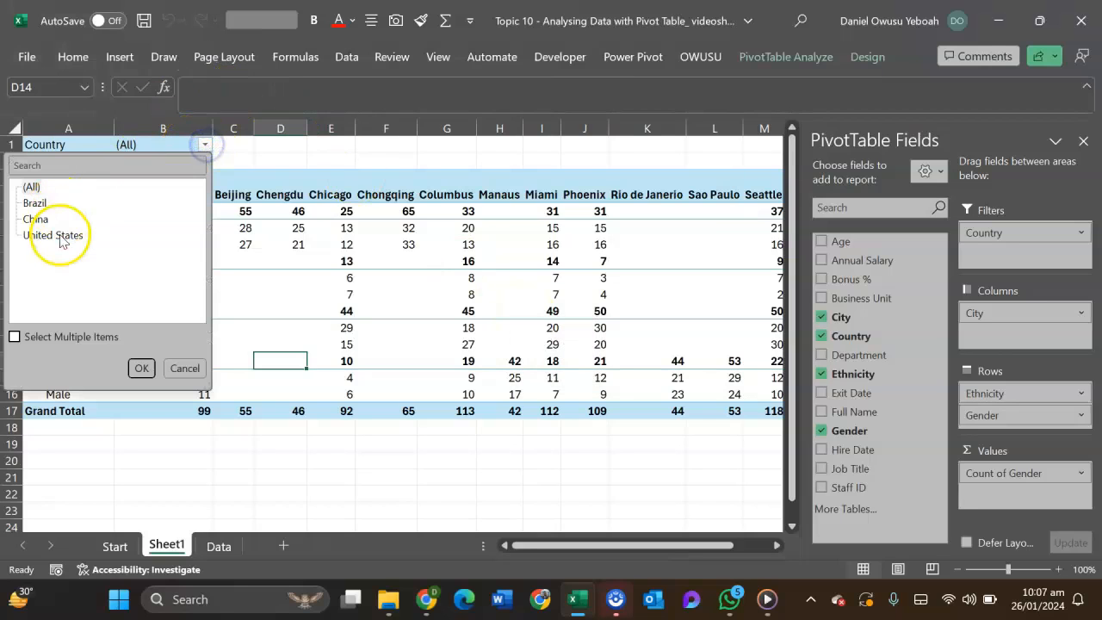
pyautogui.click(15, 338)
pyautogui.click(26, 203)
pyautogui.click(141, 367)
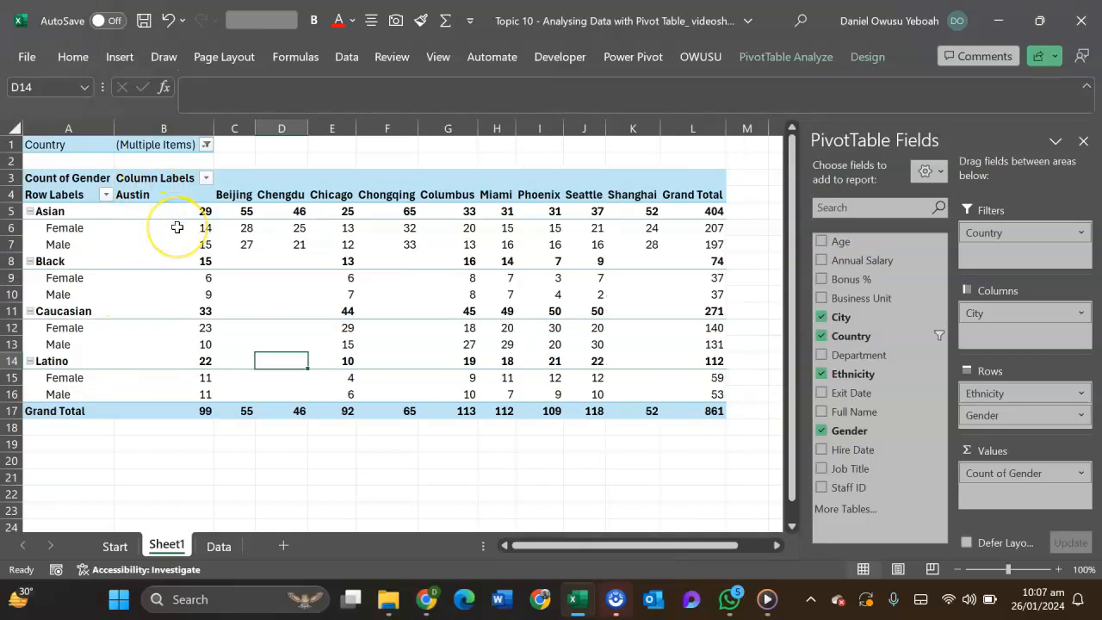
# Step: Reset the Country report filter to All countries
pyautogui.moveTo(178, 227)
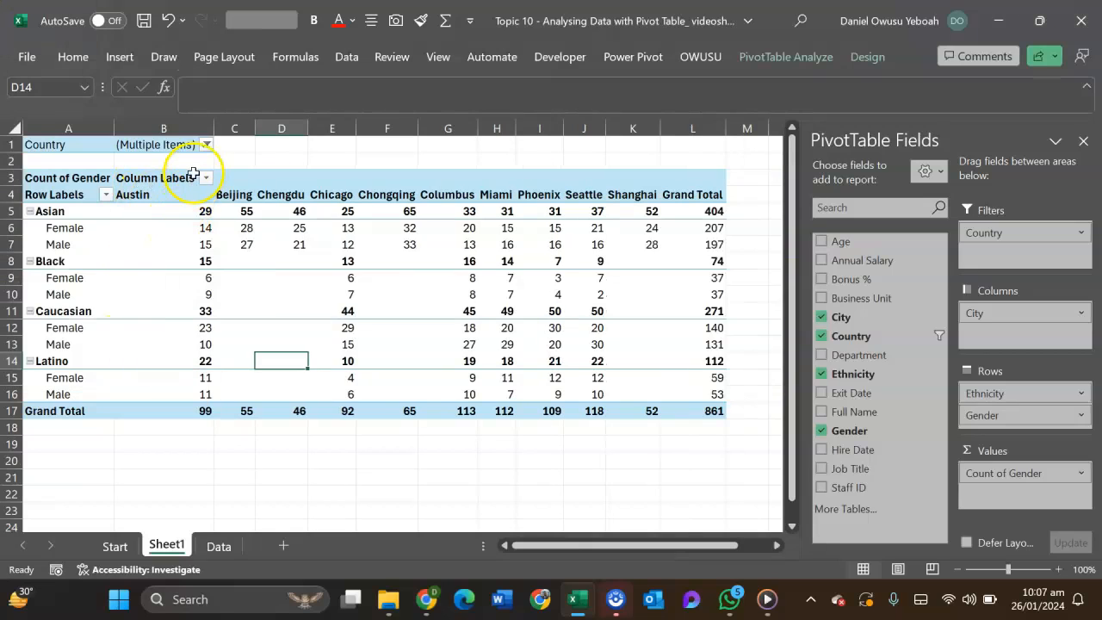
pyautogui.click(207, 144)
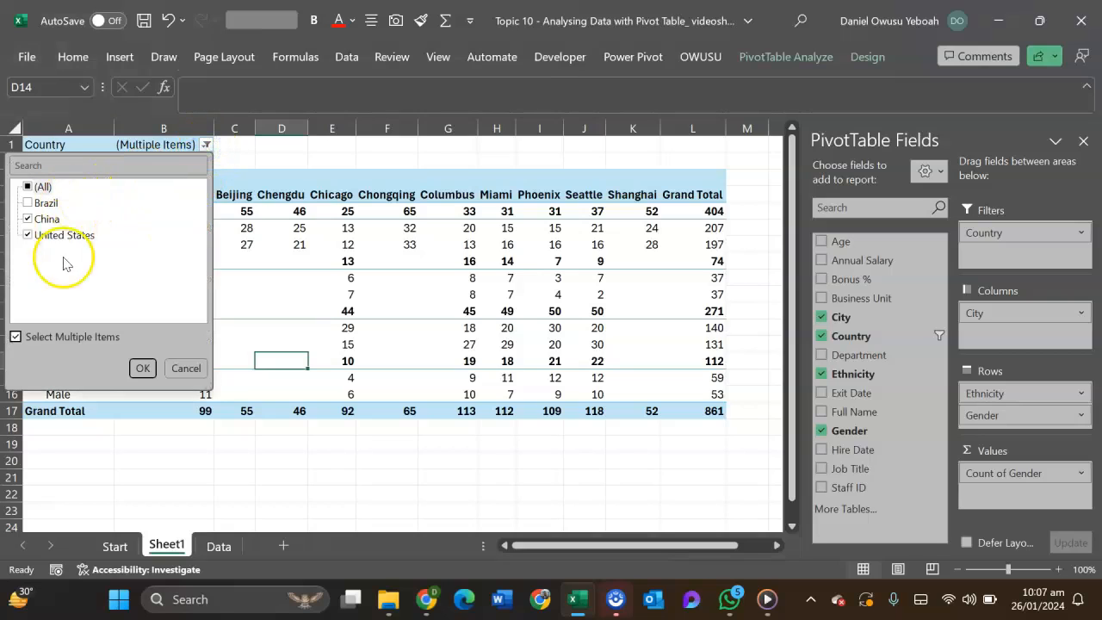
pyautogui.click(26, 187)
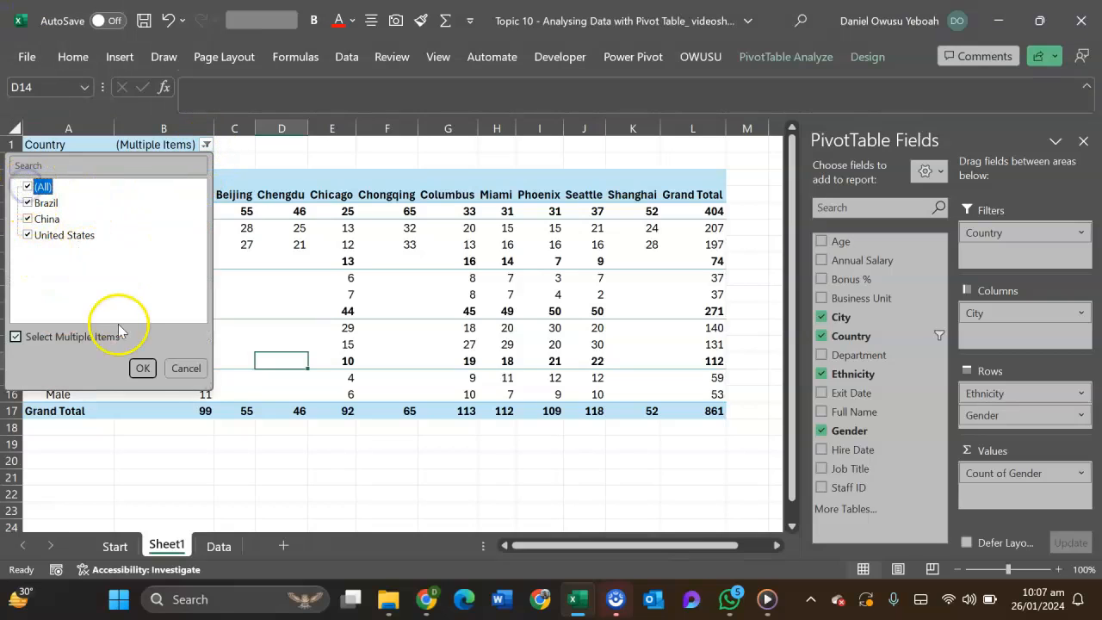
pyautogui.click(142, 368)
# Step: Remove Country from the Filters area and add it to the report as a slicer instead
pyautogui.moveTo(979, 233); pyautogui.dragTo(861, 337)
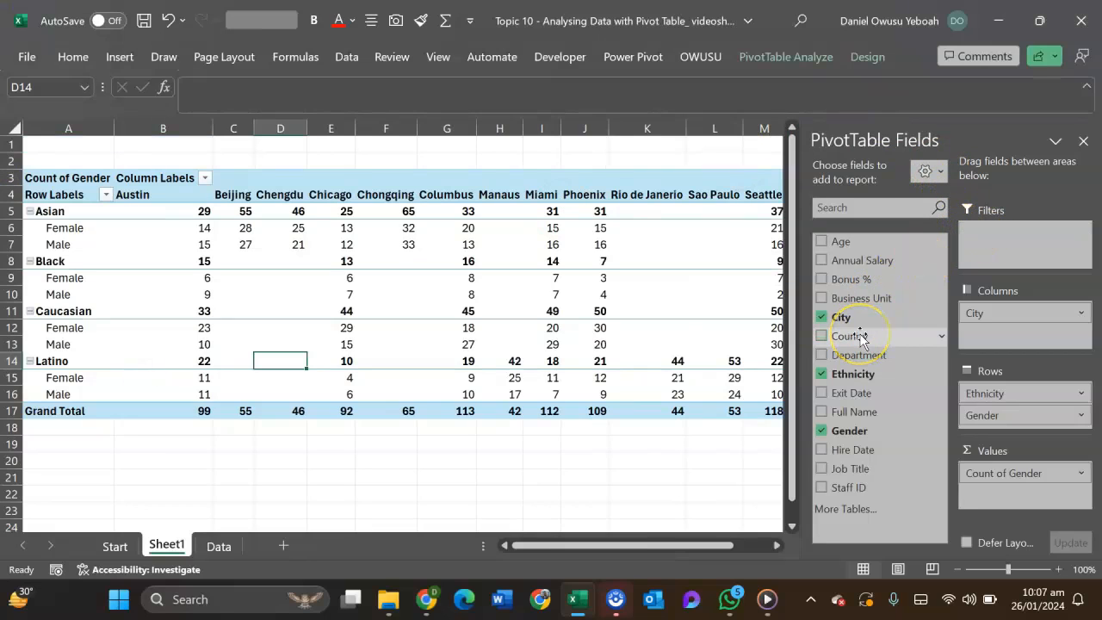
pyautogui.rightClick(861, 337)
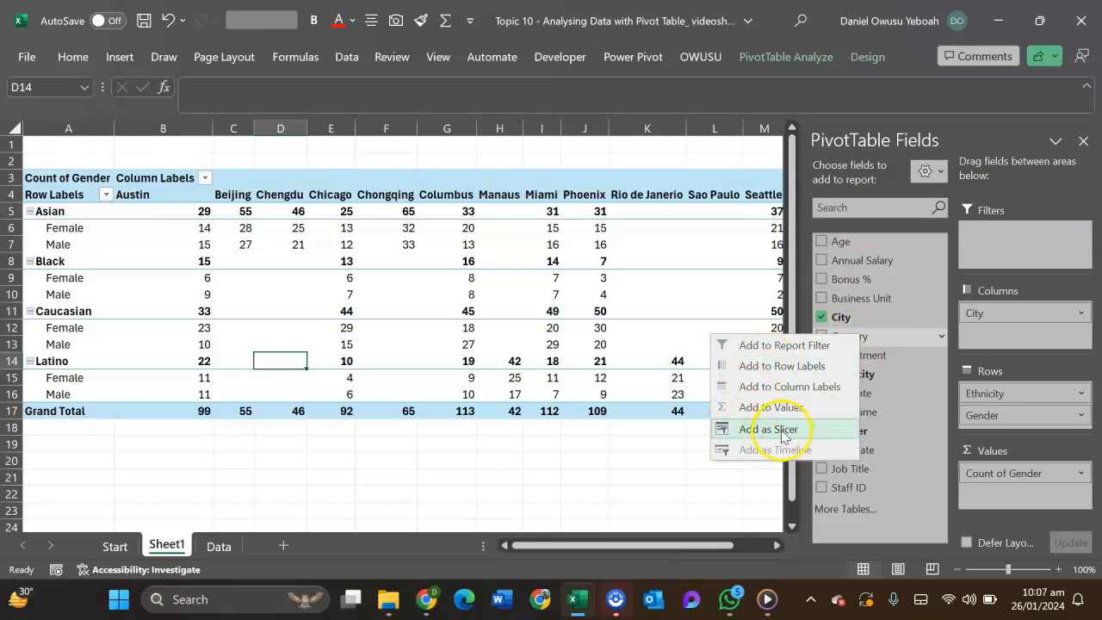
pyautogui.click(747, 432)
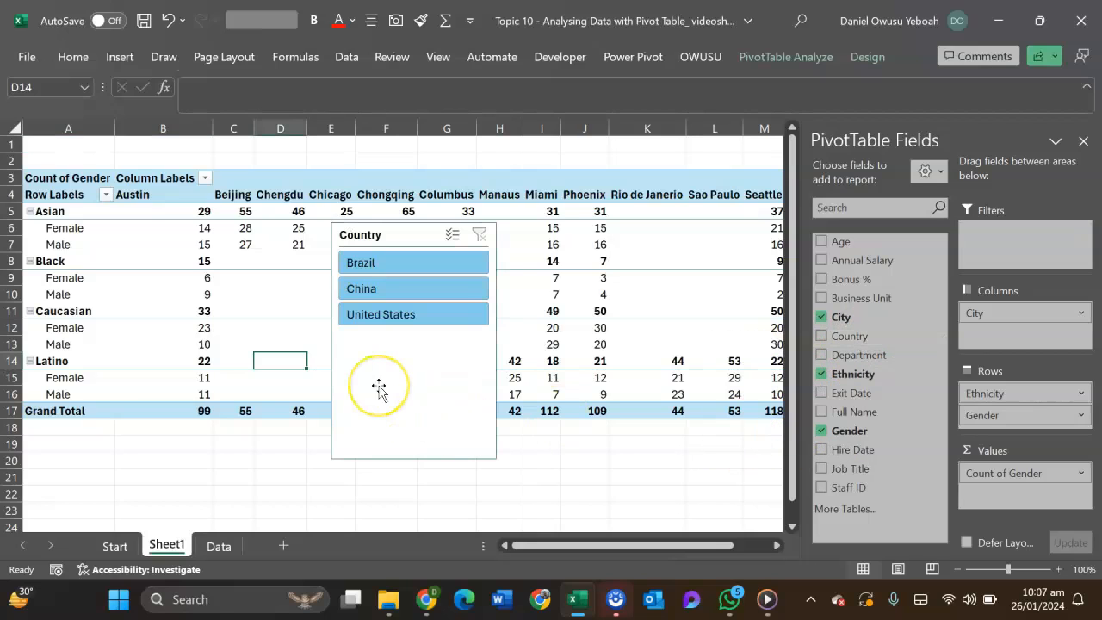
# Step: Move the Country slicer beside the PivotTable and filter it to Brazil, then to China
pyautogui.moveTo(390, 238); pyautogui.dragTo(976, 152)
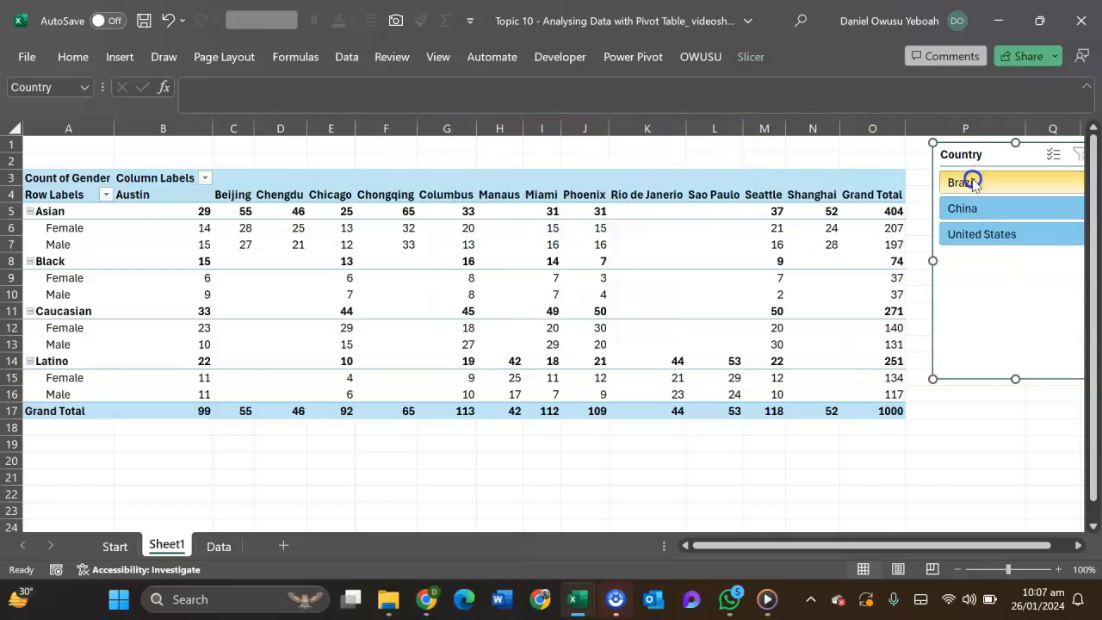
pyautogui.click(972, 178)
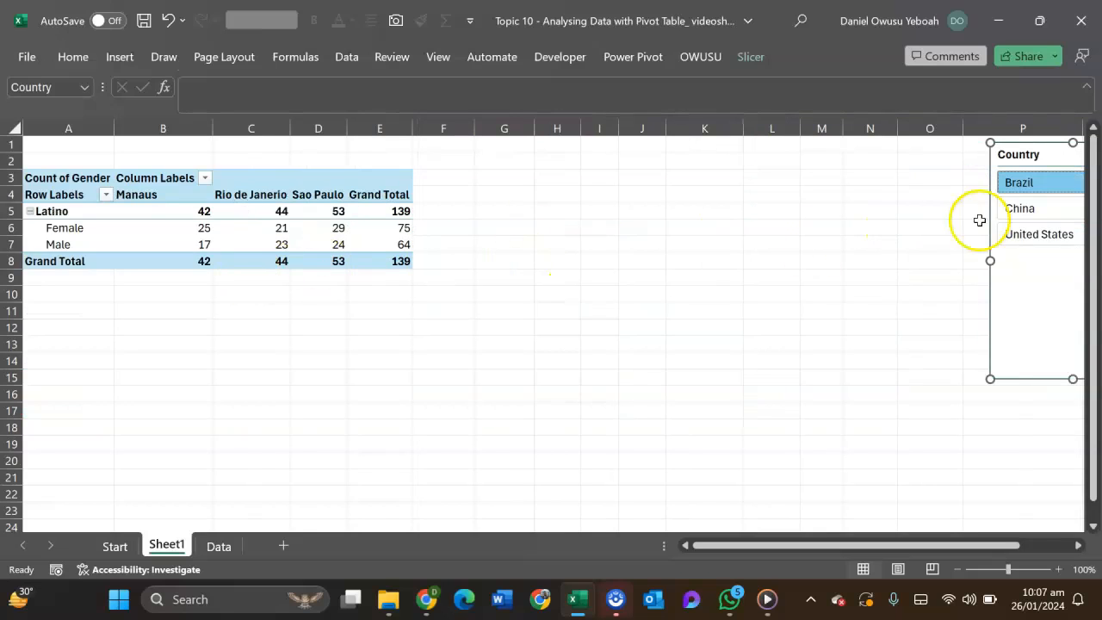
pyautogui.click(1037, 211)
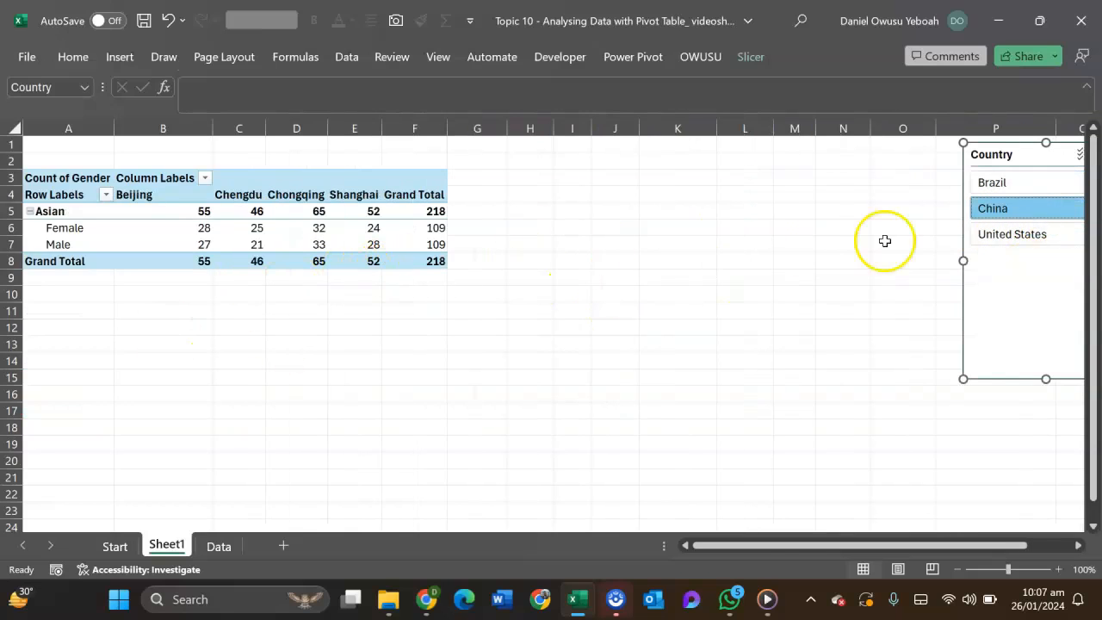
# Step: Reposition the slicer, filter it to United States, then clear the slicer filter
pyautogui.moveTo(997, 155); pyautogui.dragTo(893, 156)
pyautogui.click(914, 240)
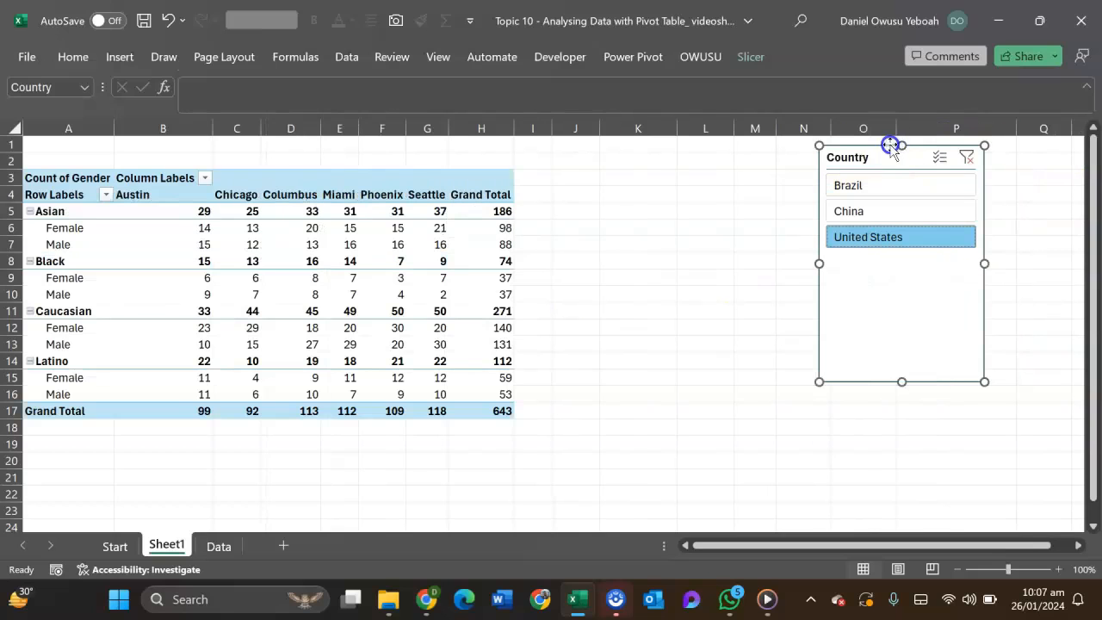
pyautogui.moveTo(890, 162); pyautogui.dragTo(837, 180)
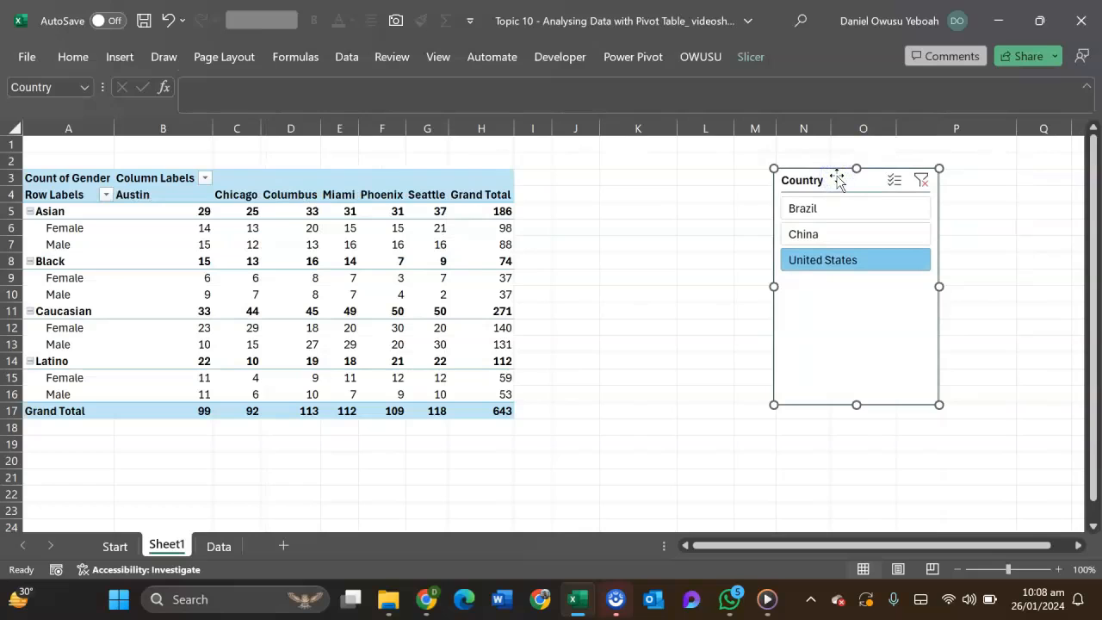
pyautogui.click(922, 184)
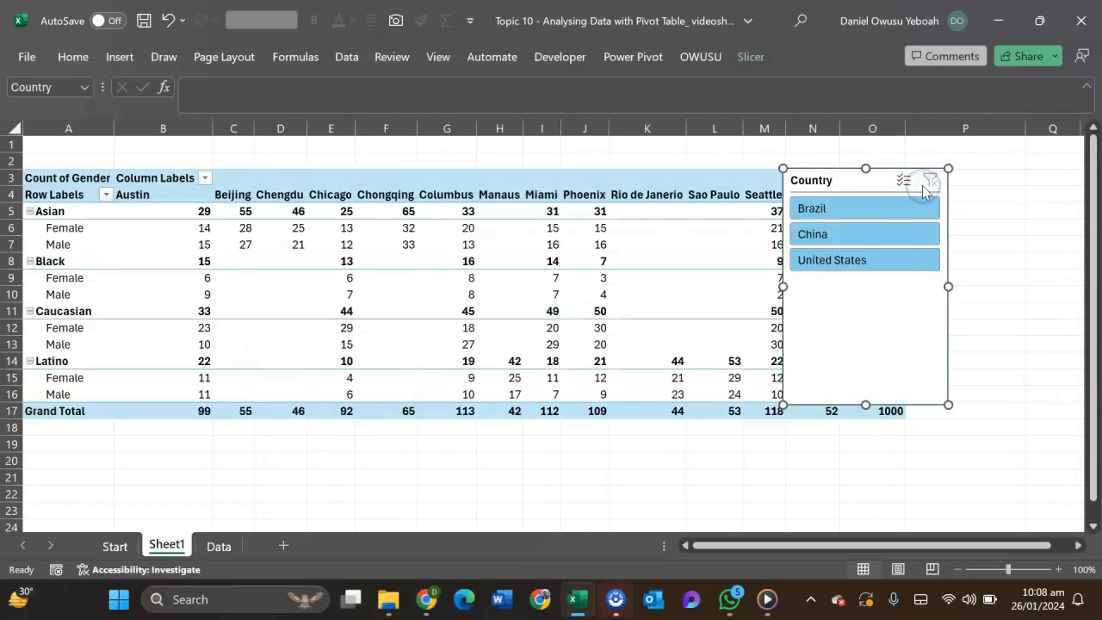
# Step: Turn on multi-select in the Country slicer and select Brazil, China and United States together
pyautogui.moveTo(340, 282)
pyautogui.click(813, 208)
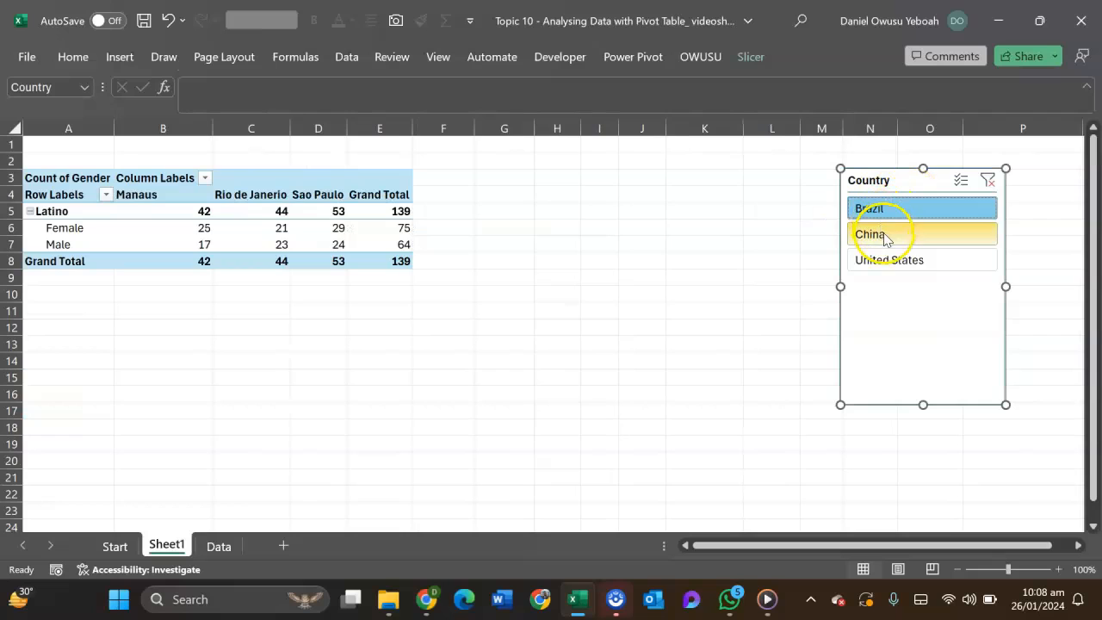
pyautogui.click(962, 183)
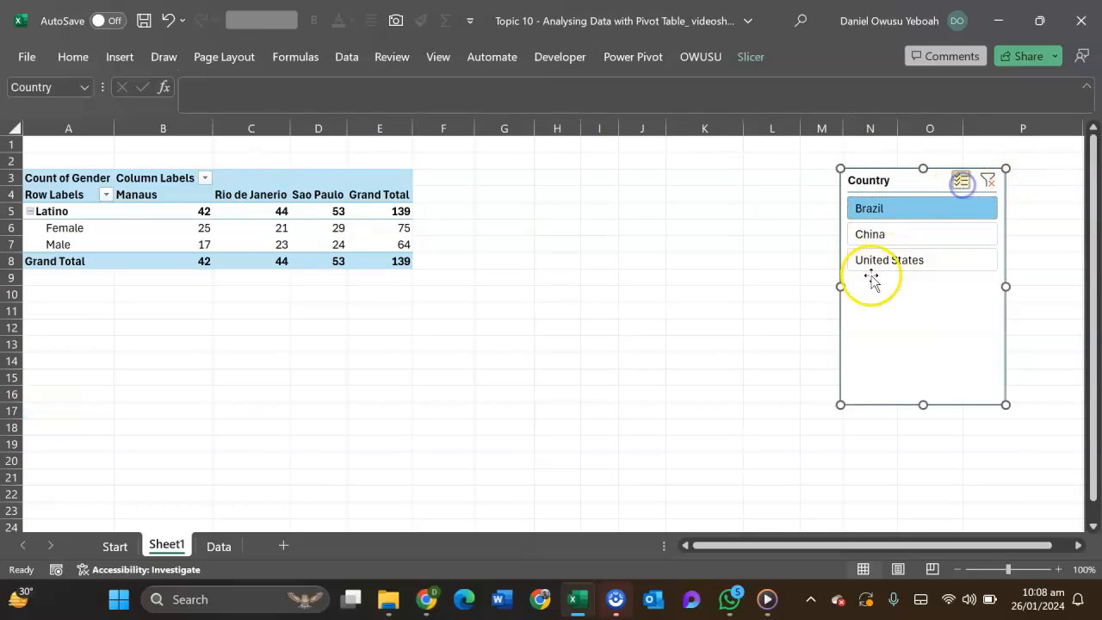
pyautogui.click(872, 235)
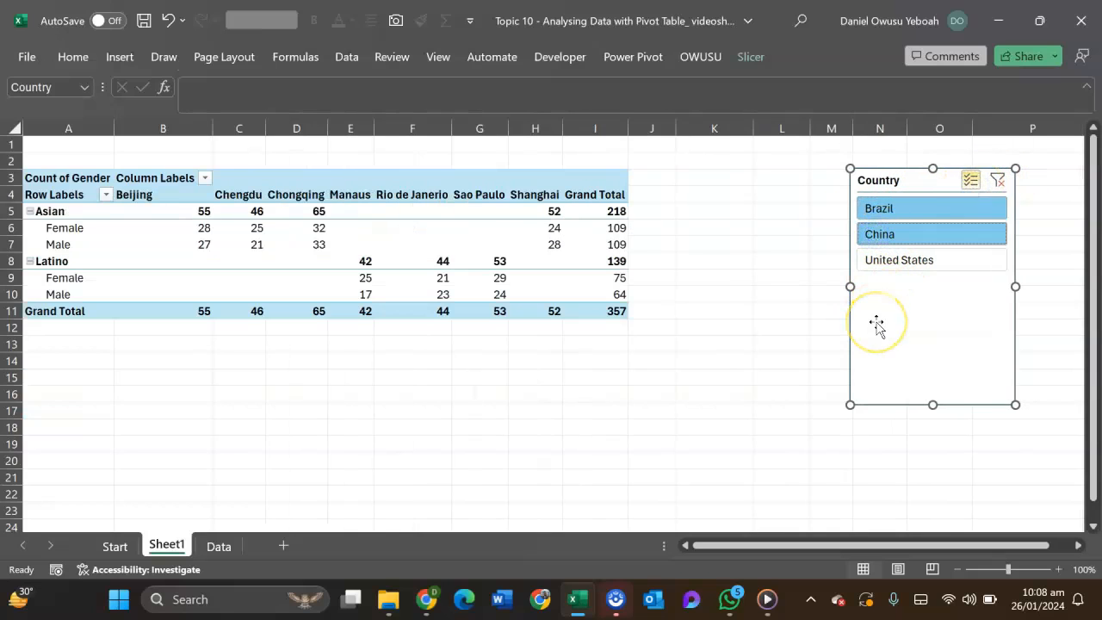
pyautogui.click(896, 263)
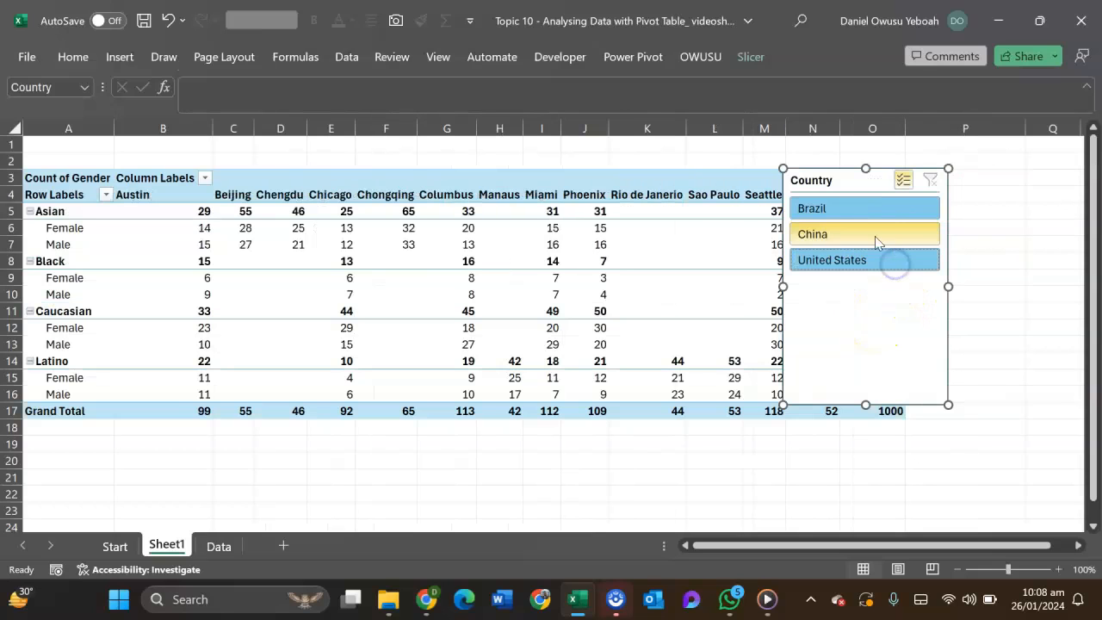
# Step: Change the multi-select slicer selection so only Brazil and China are selected
pyautogui.click(831, 237)
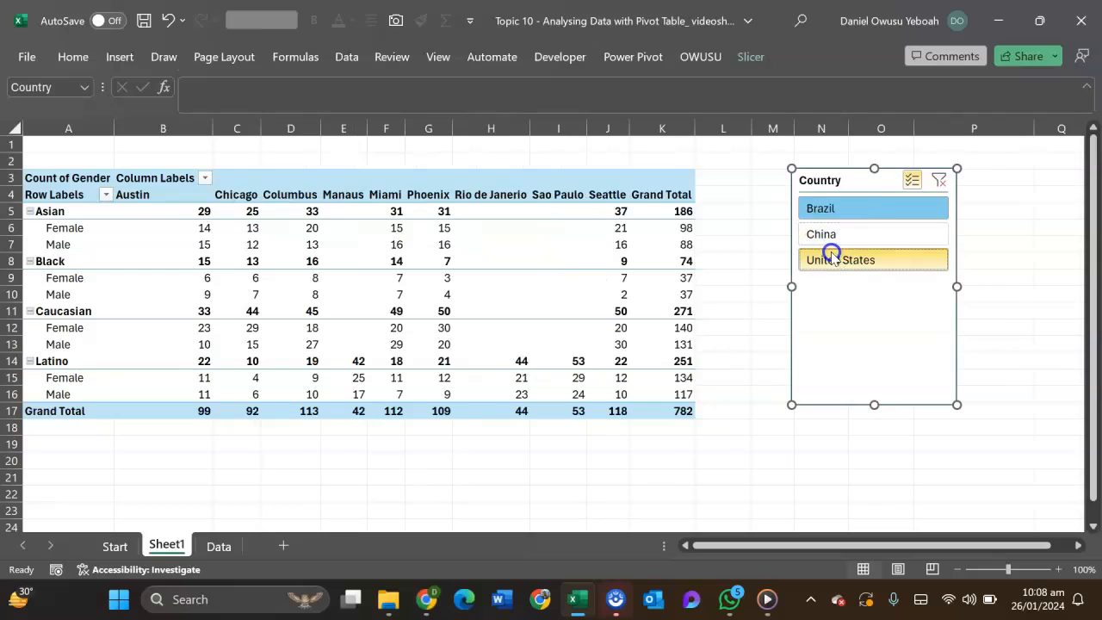
pyautogui.click(831, 256)
pyautogui.click(862, 236)
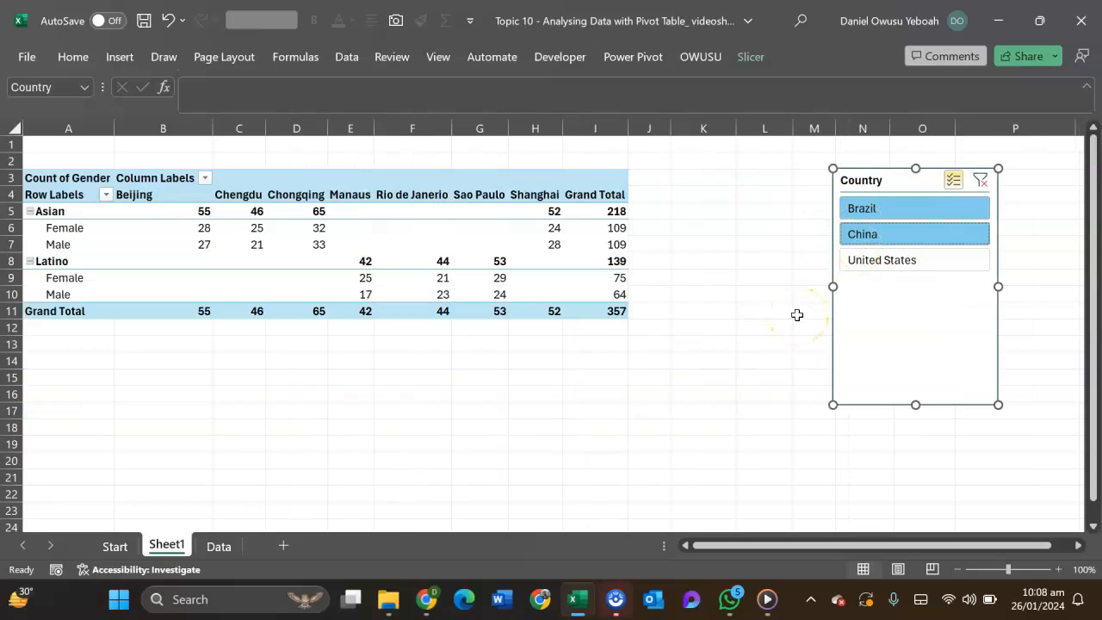
# Step: Turn off multi-select in the Country slicer, select United States, then clear the slicer filter
pyautogui.click(953, 181)
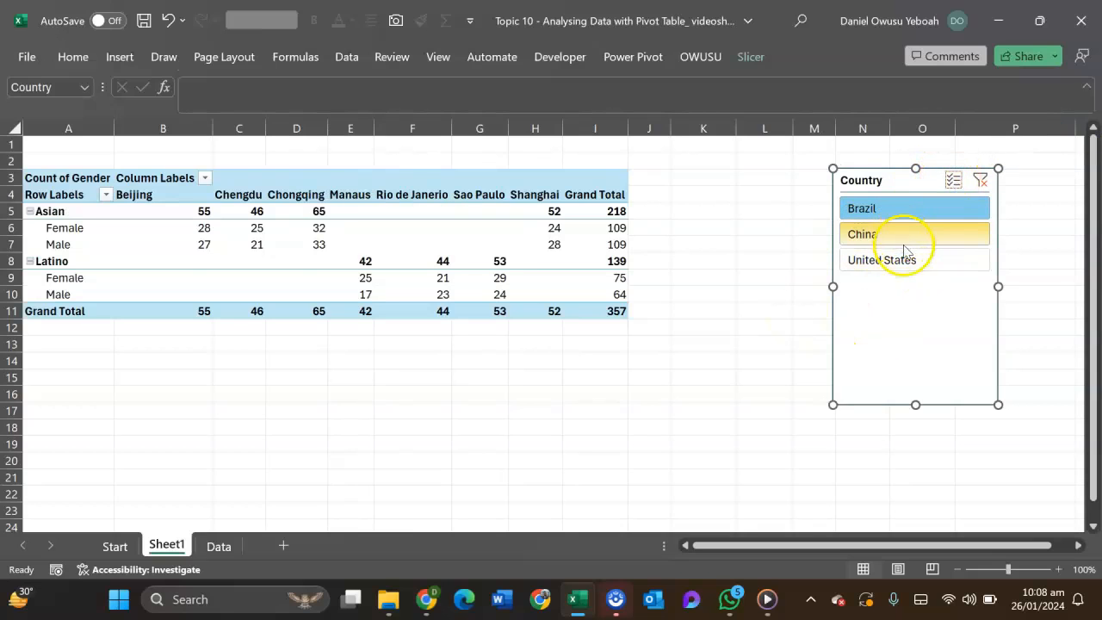
pyautogui.click(911, 263)
pyautogui.click(930, 180)
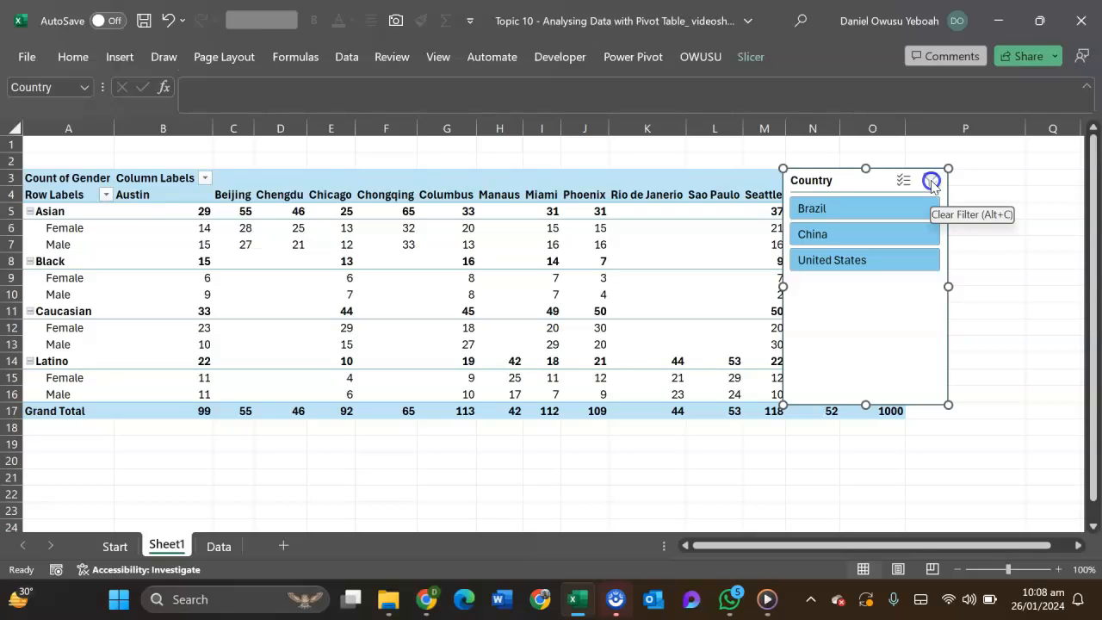
# Step: Move the Country slicer over the middle of the PivotTable
pyautogui.click(564, 244)
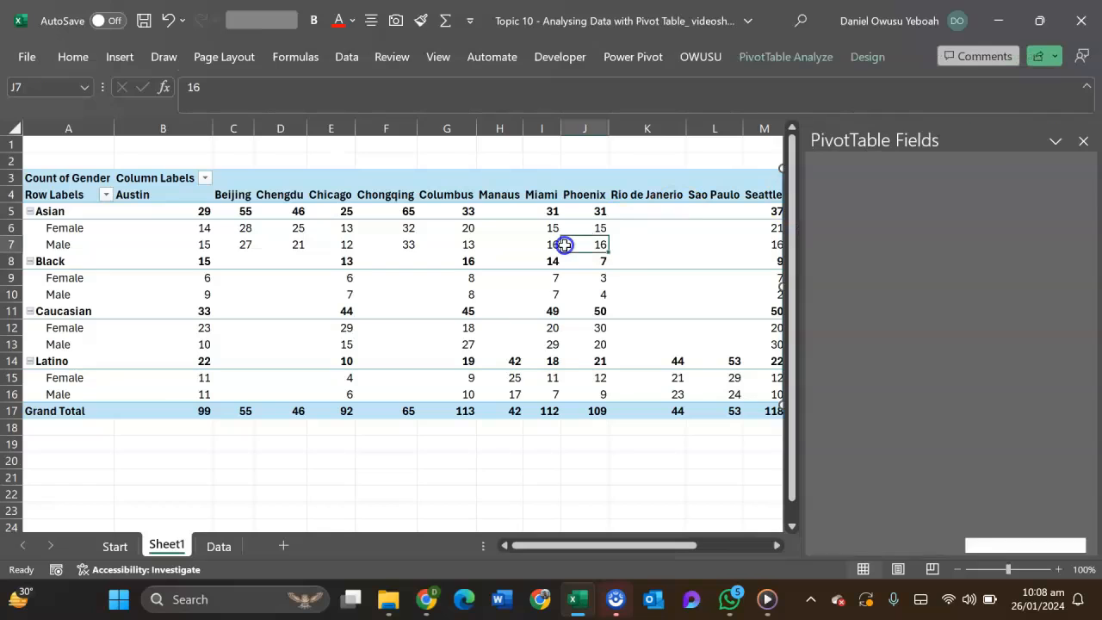
pyautogui.hscroll(2, 671, 270)
pyautogui.moveTo(696, 178); pyautogui.dragTo(405, 162)
pyautogui.hscroll(-2, 502, 250)
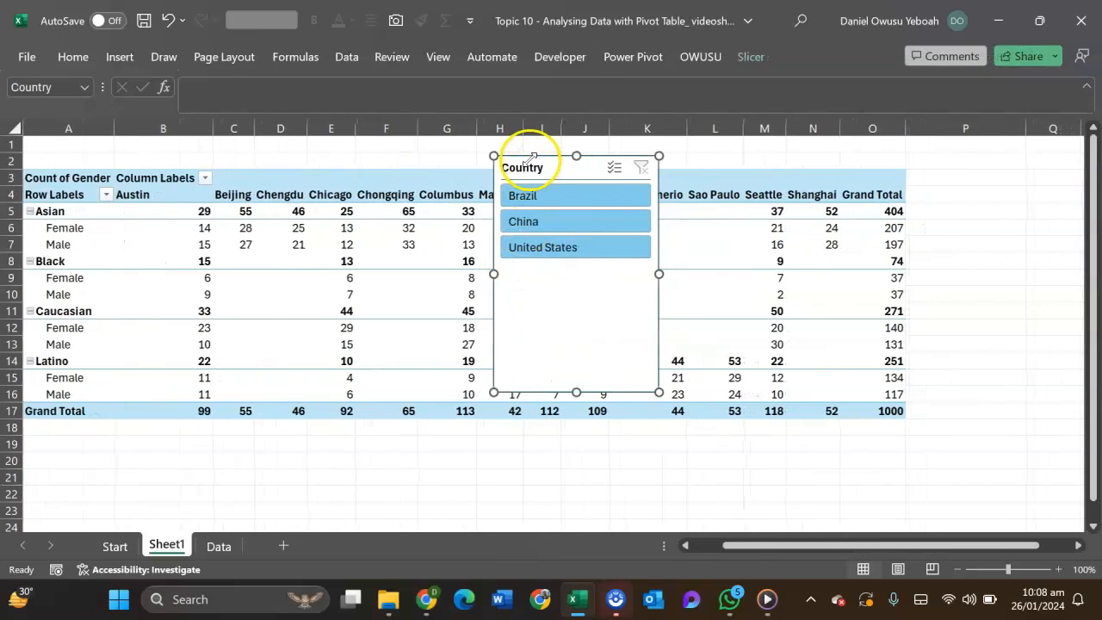
pyautogui.moveTo(522, 167); pyautogui.dragTo(481, 189)
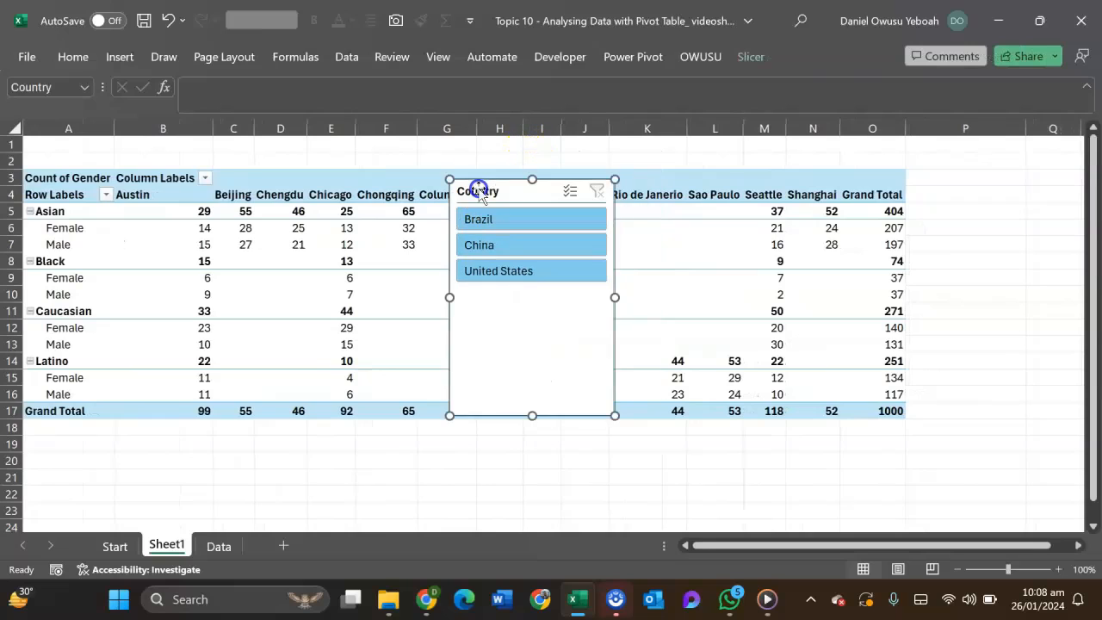
pyautogui.click(646, 247)
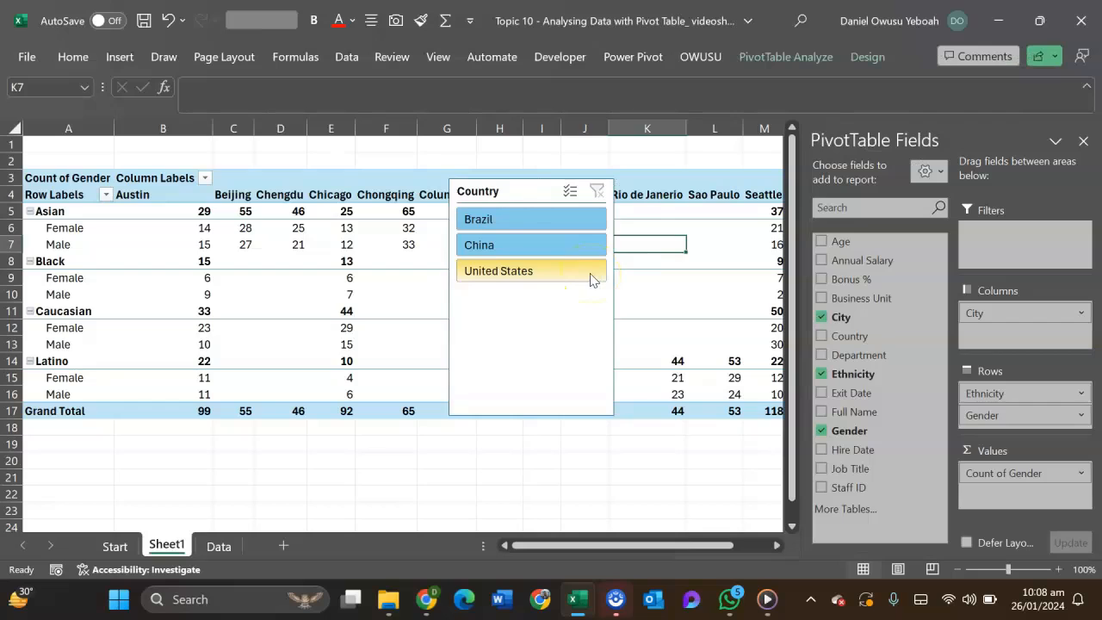
# Step: Delete the Country slicer
pyautogui.click(507, 192)
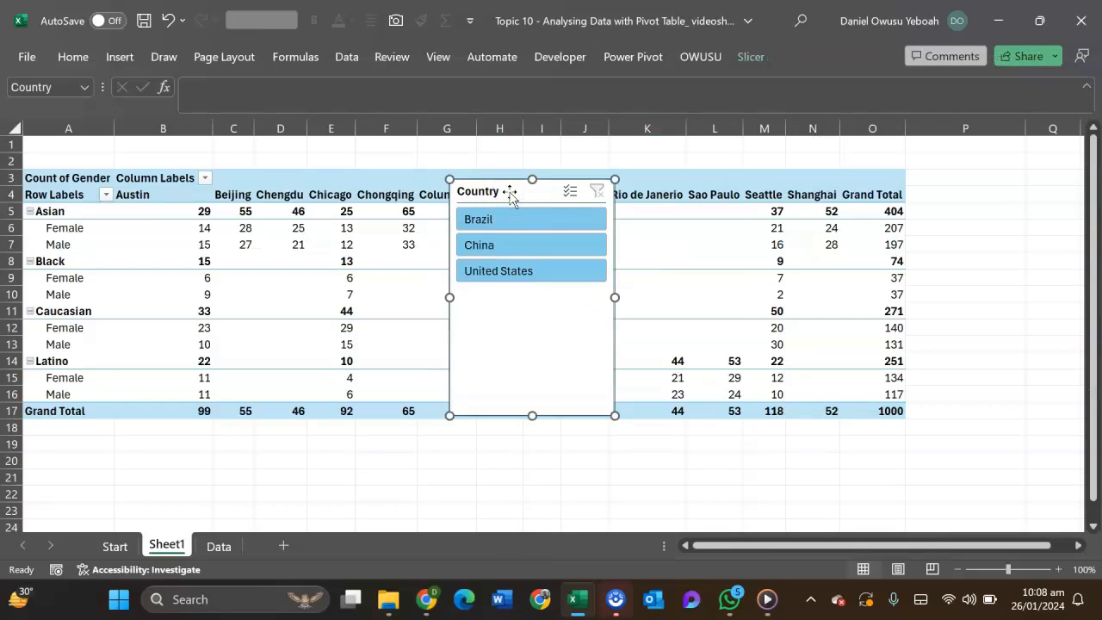
pyautogui.press('Delete')
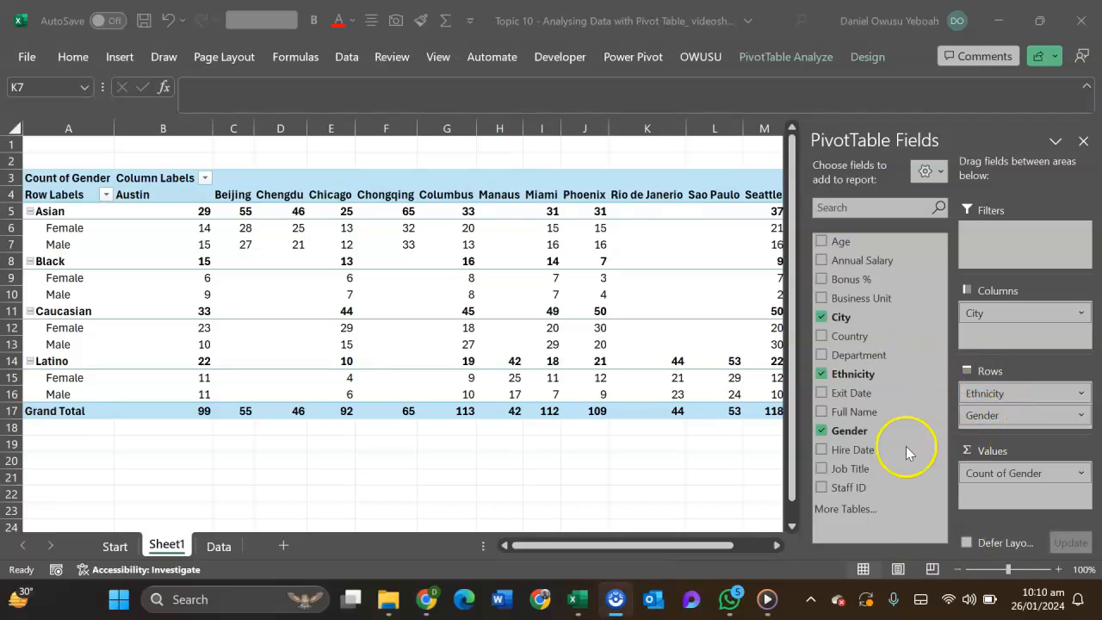
# Step: Remove Gender from the Rows area, then add it back beneath Ethnicity
pyautogui.click(984, 415)
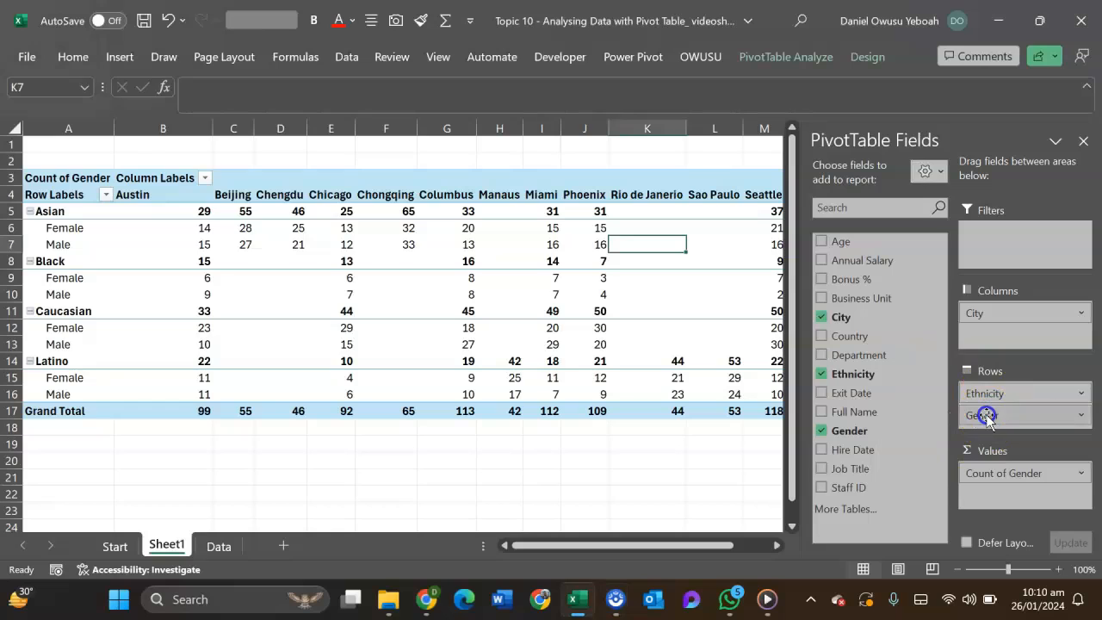
pyautogui.click(987, 417)
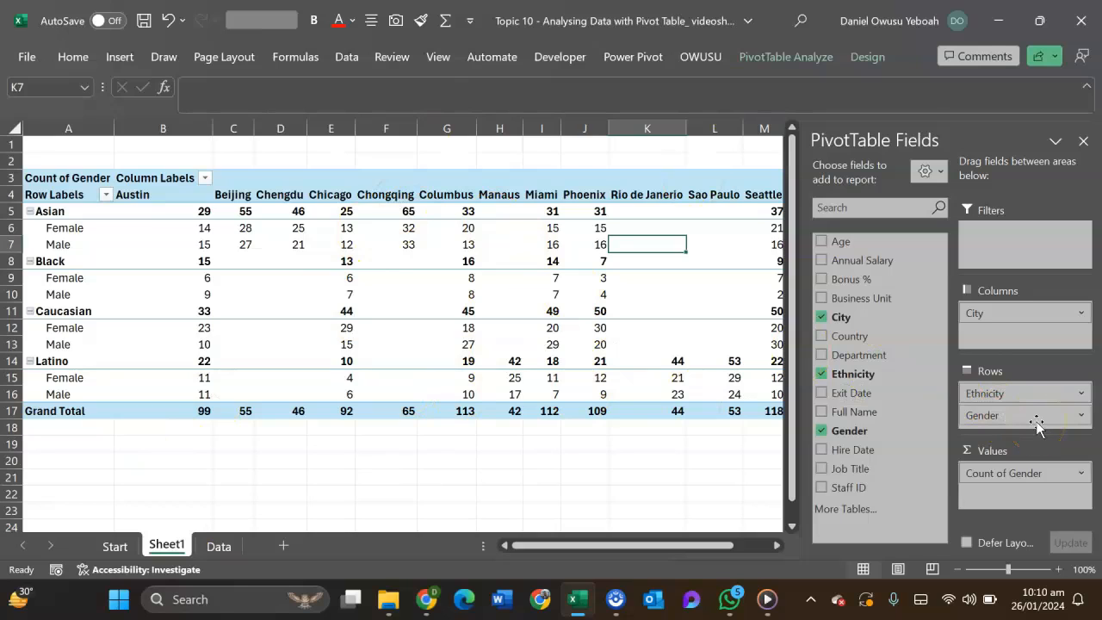
pyautogui.click(1006, 414)
pyautogui.click(1006, 415)
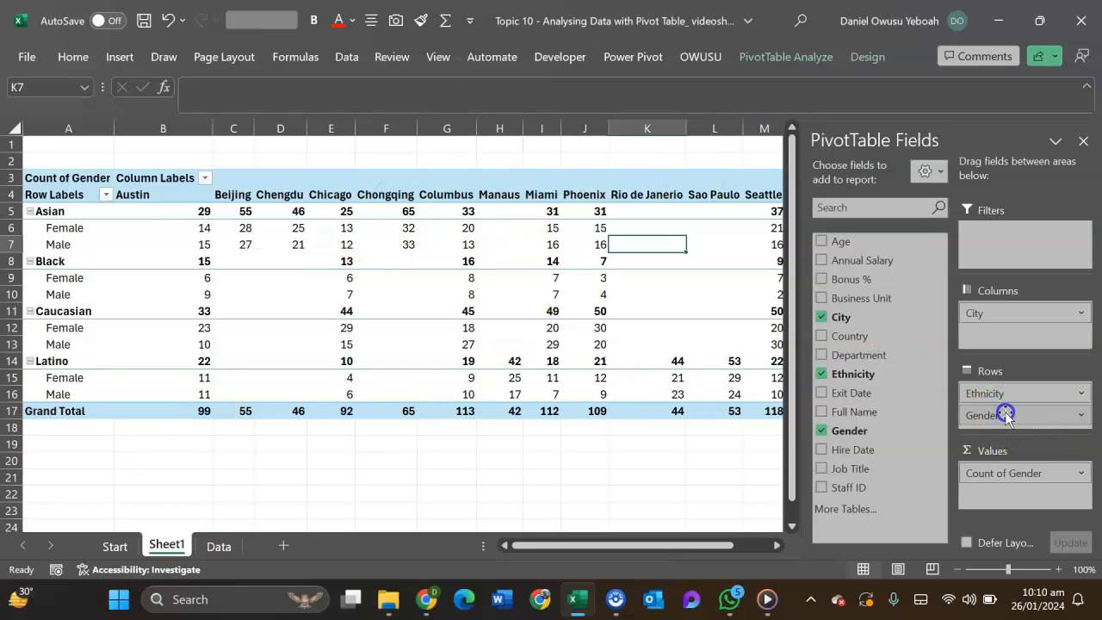
pyautogui.moveTo(1005, 414); pyautogui.dragTo(618, 456)
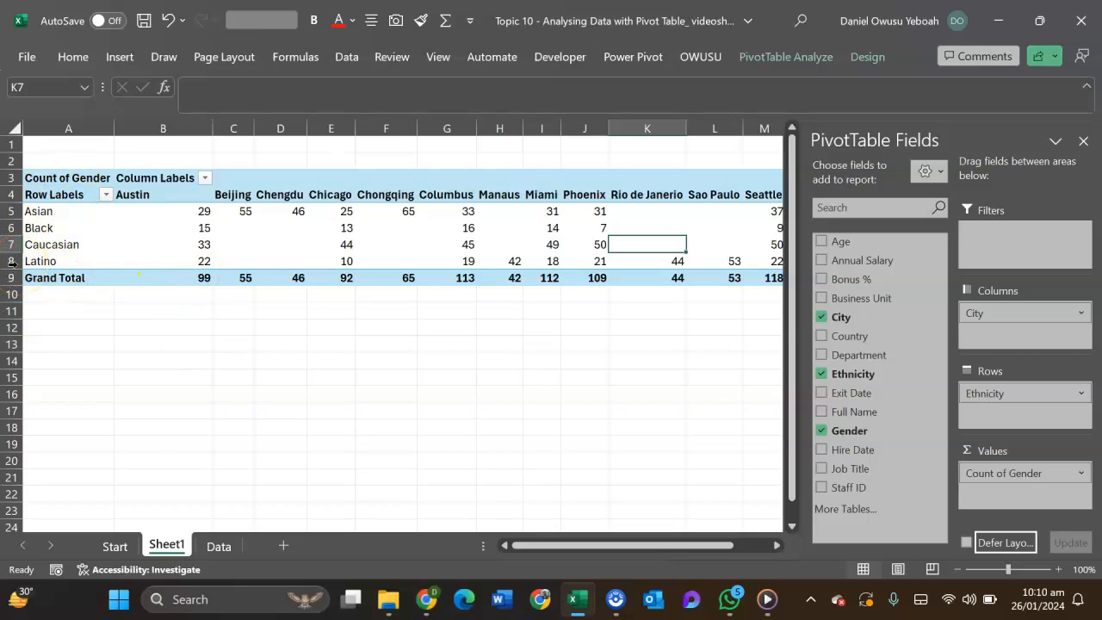
pyautogui.click(861, 432)
pyautogui.moveTo(861, 432); pyautogui.dragTo(988, 418)
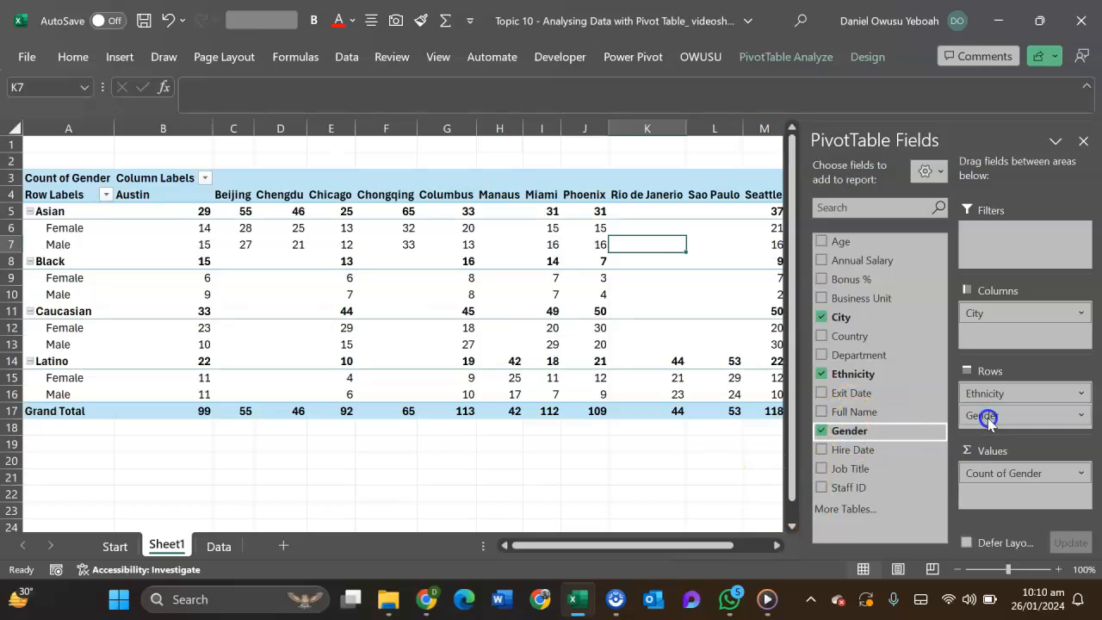
# Step: With Defer Layout Update on, remove Gender from the Rows area and apply the update
pyautogui.click(965, 544)
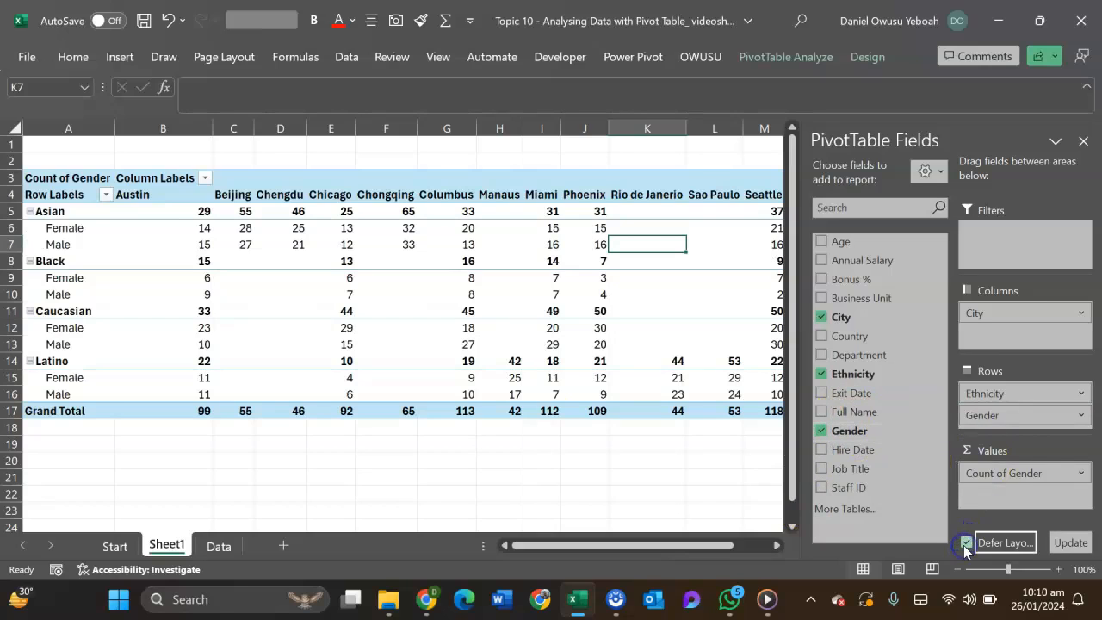
pyautogui.moveTo(1012, 420); pyautogui.dragTo(694, 464)
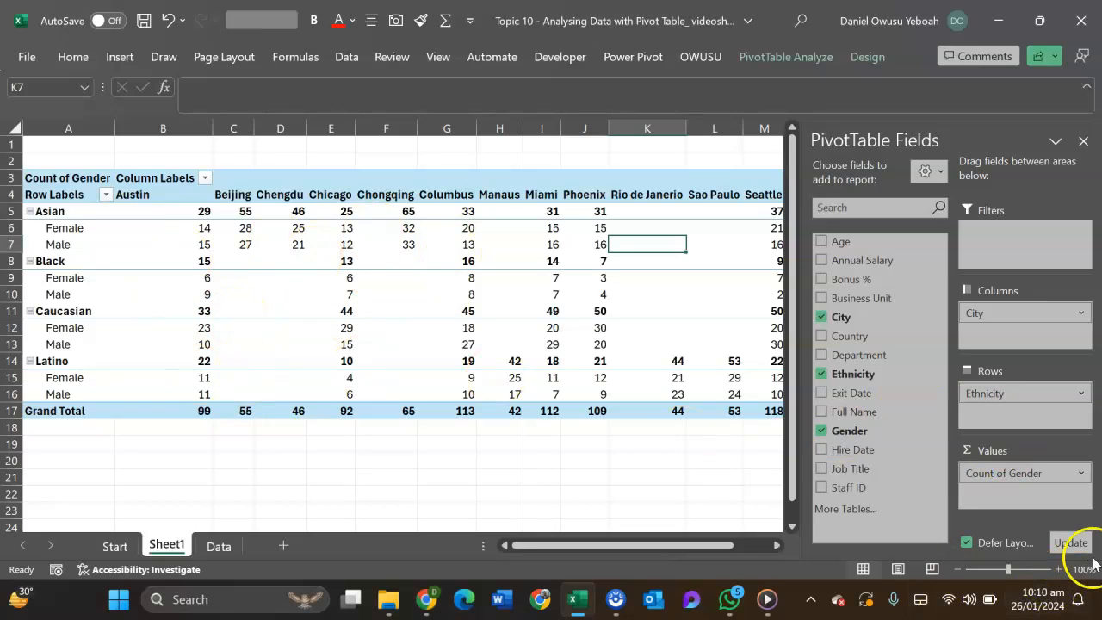
pyautogui.click(1072, 543)
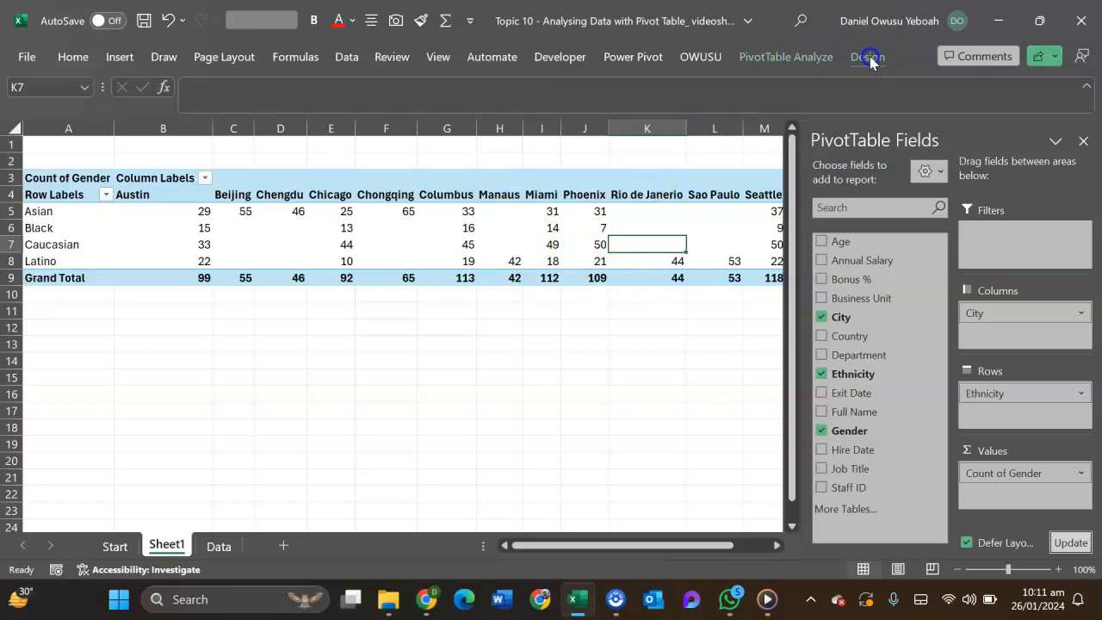
# Step: Turn off Defer Layout Update in the field list
pyautogui.click(775, 57)
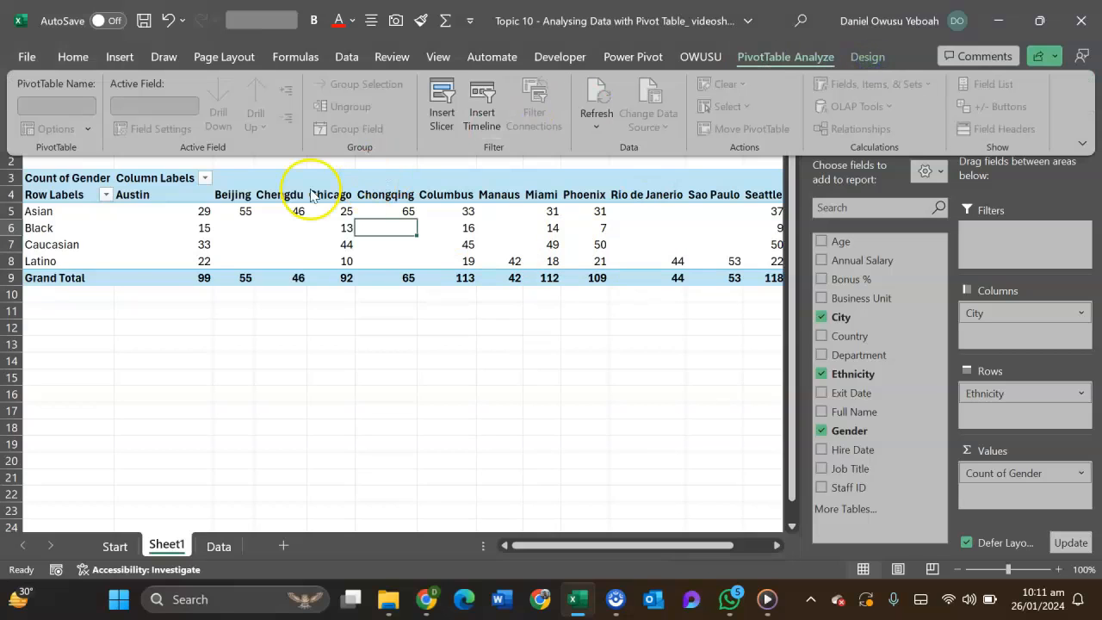
pyautogui.click(971, 544)
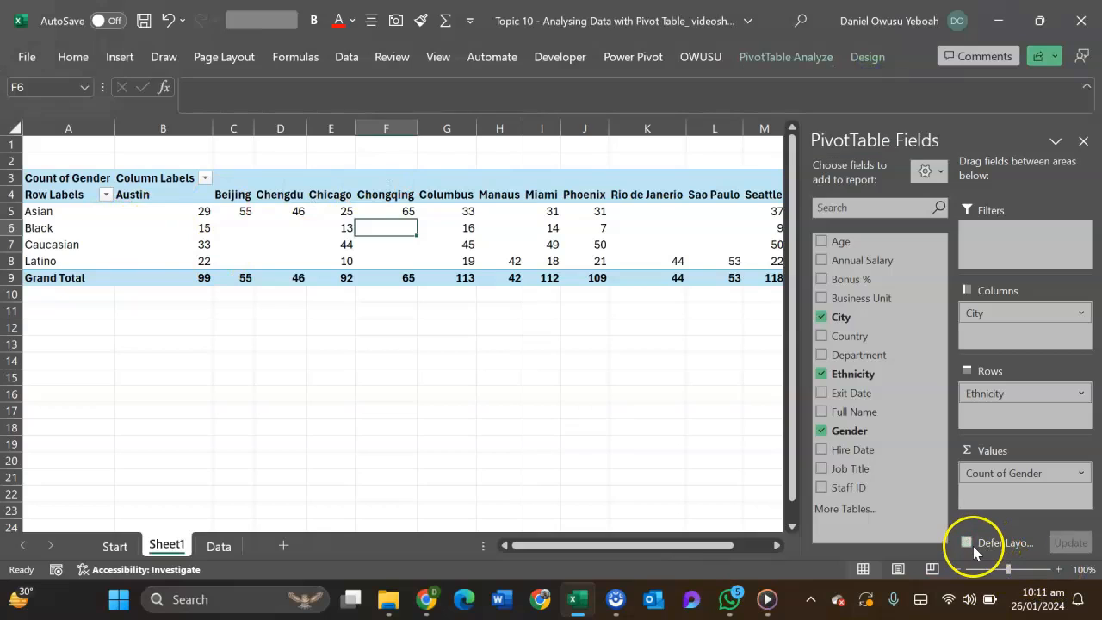
# Step: Open PivotTable Options and set empty cells to show 0
pyautogui.click(810, 54)
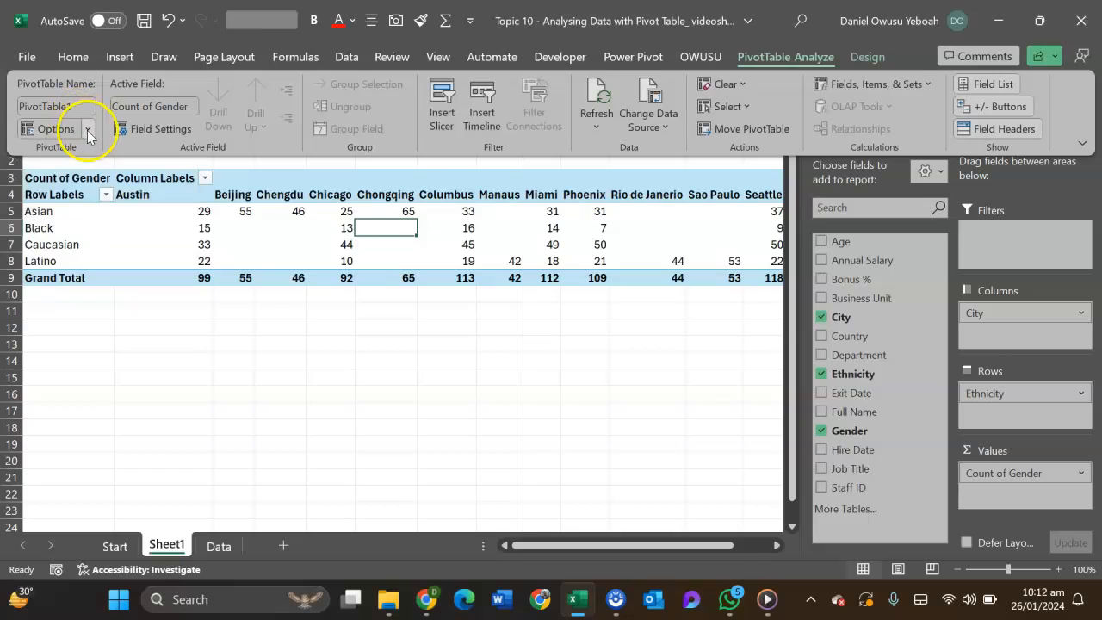
pyautogui.click(87, 129)
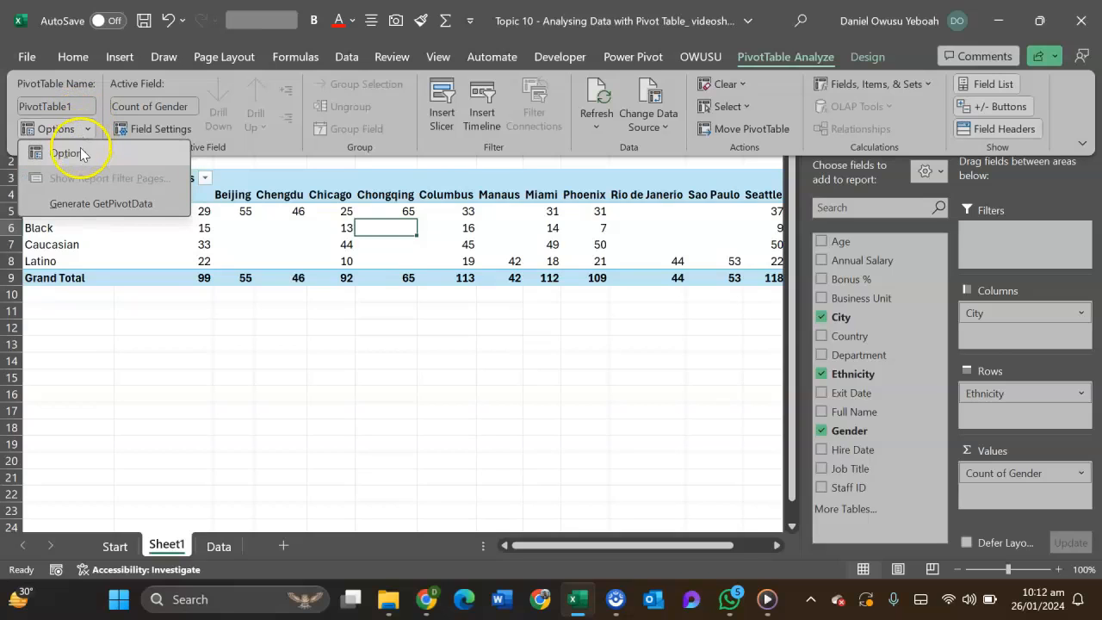
pyautogui.click(76, 152)
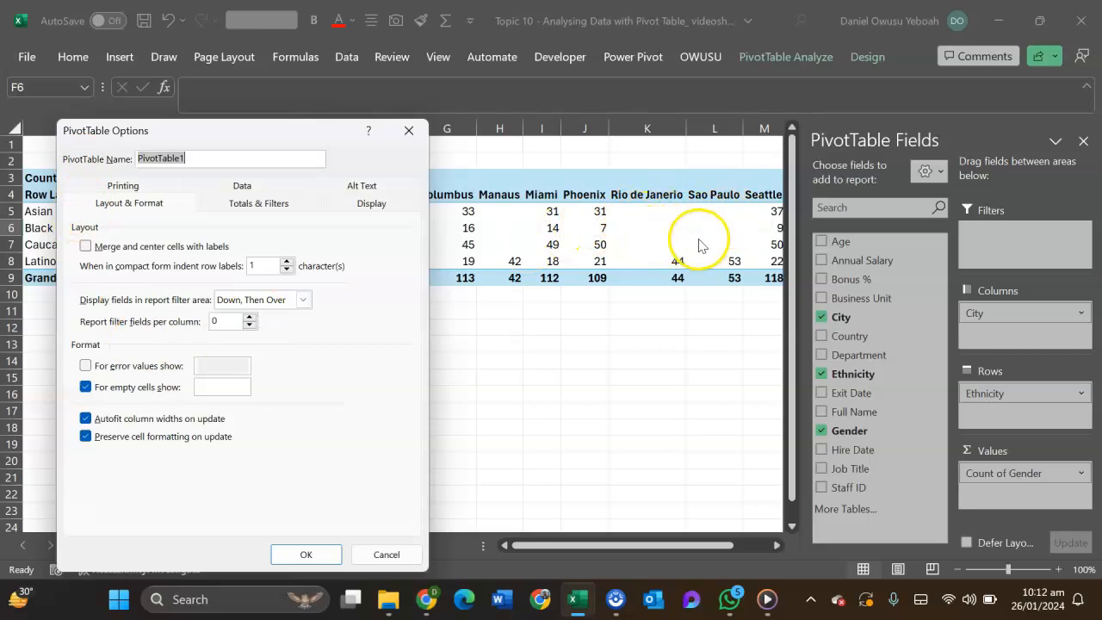
pyautogui.click(209, 388)
pyautogui.write('0')
pyautogui.click(309, 553)
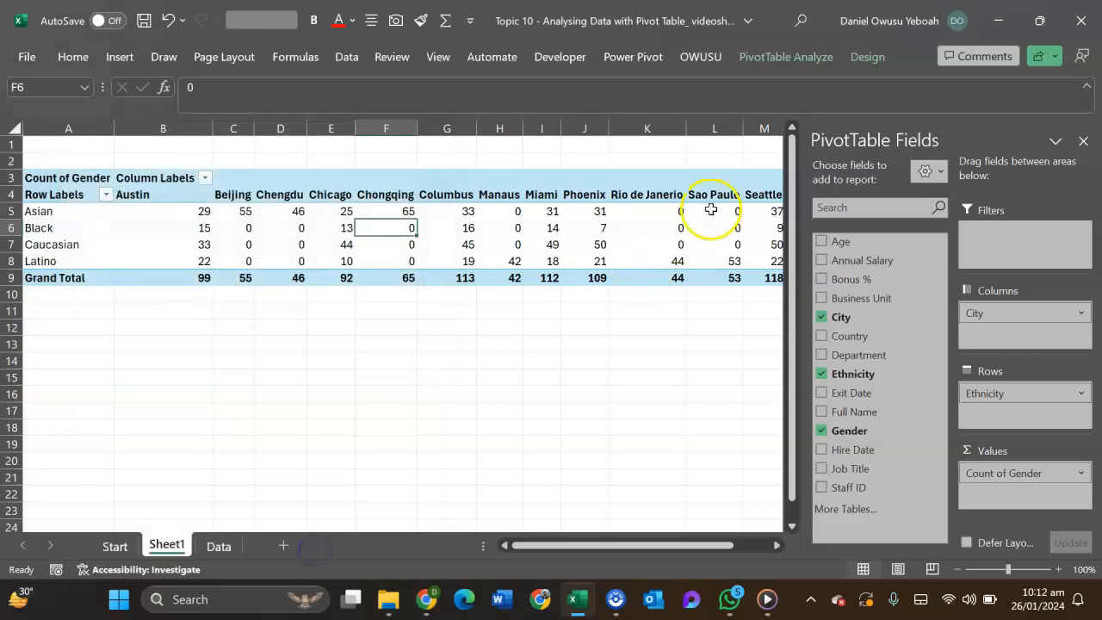
# Step: Turn off the Generate GetPivotData option for the PivotTable
pyautogui.moveTo(681, 269)
pyautogui.click(805, 56)
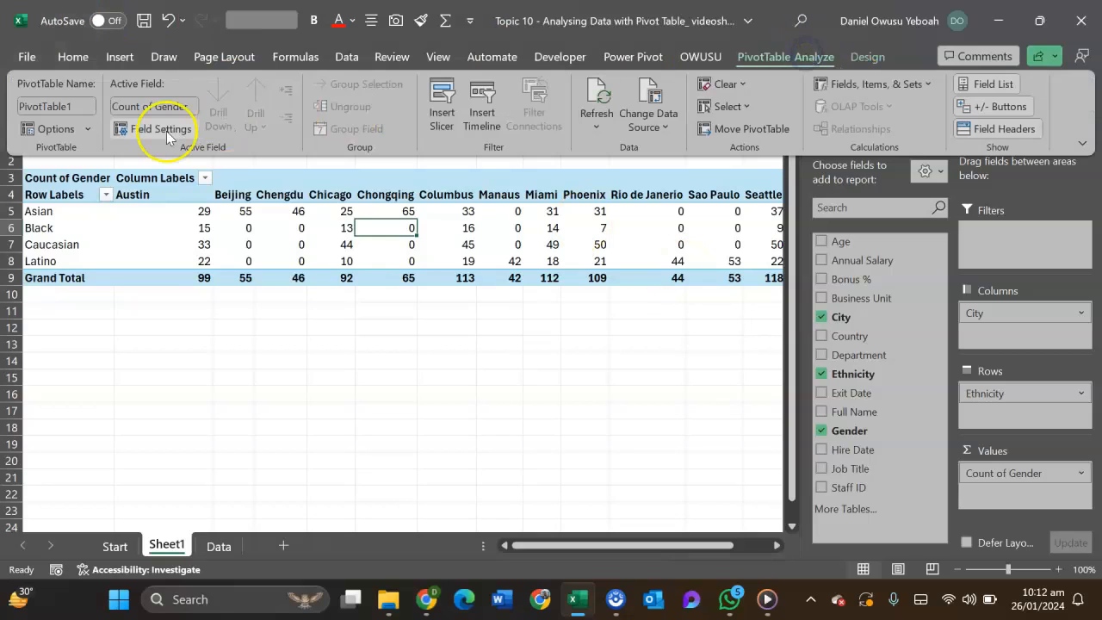
pyautogui.click(89, 131)
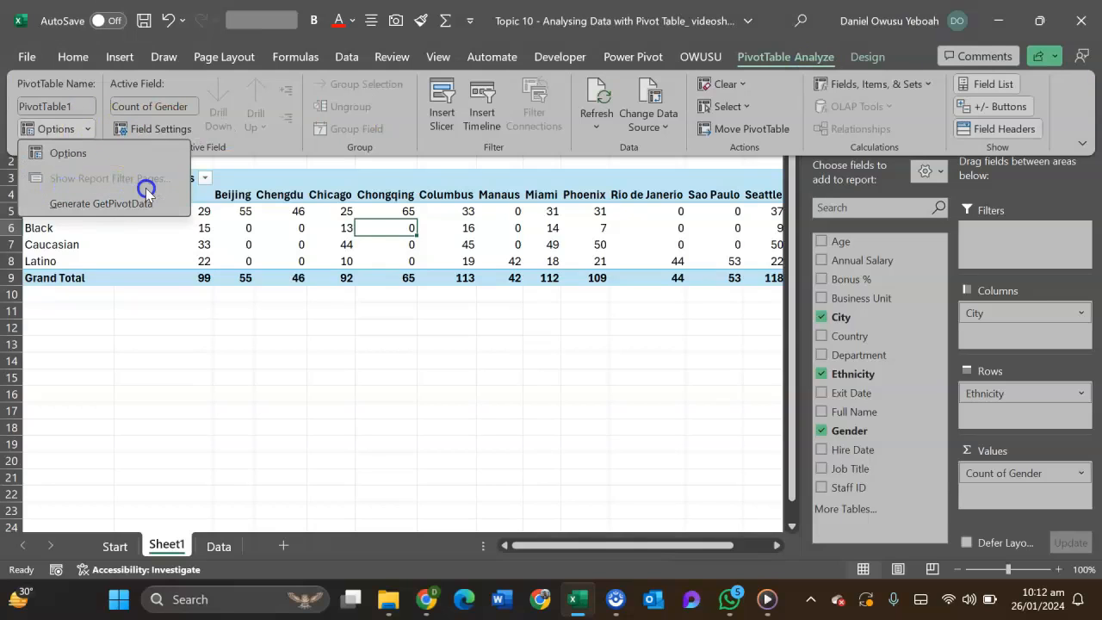
pyautogui.click(82, 207)
pyautogui.click(284, 326)
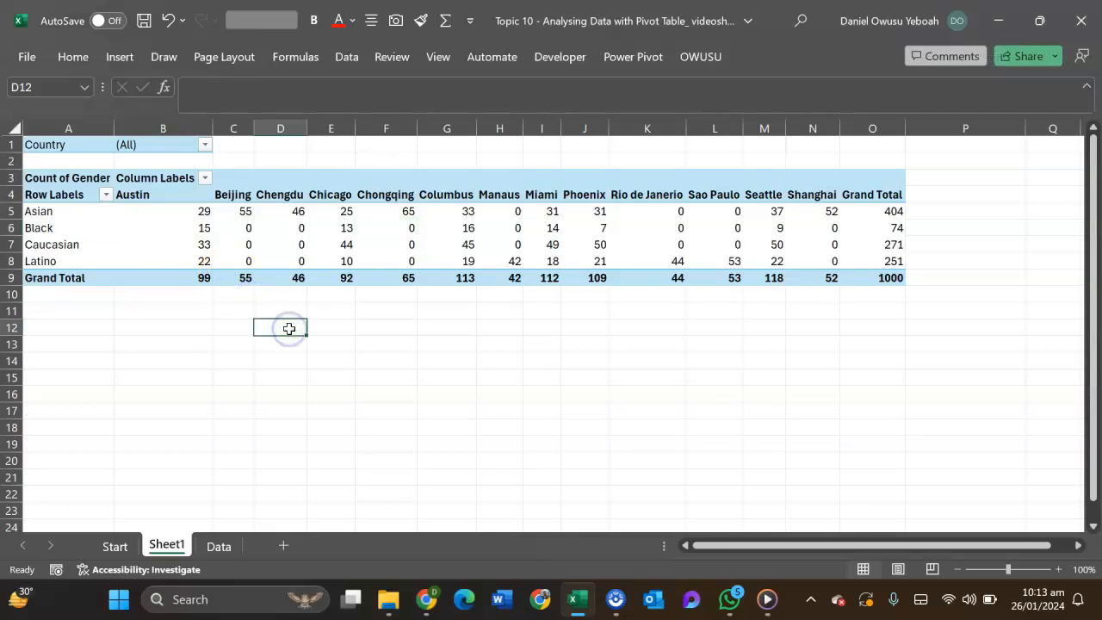
# Step: Enter a formula in D12 that references cell K8 of the PivotTable
pyautogui.write('=')
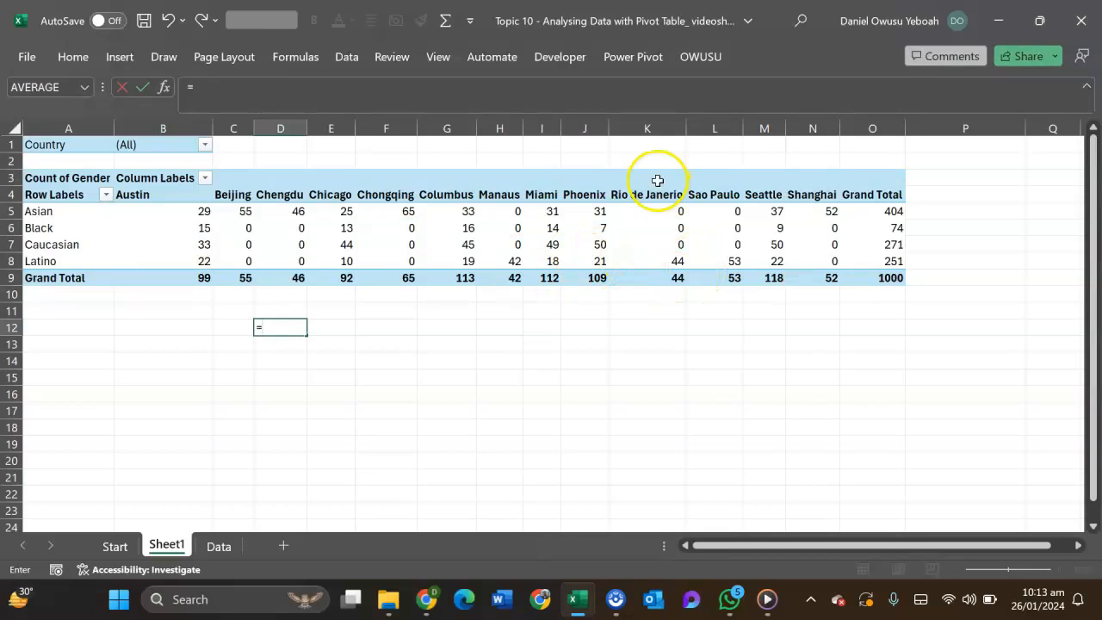
pyautogui.click(659, 261)
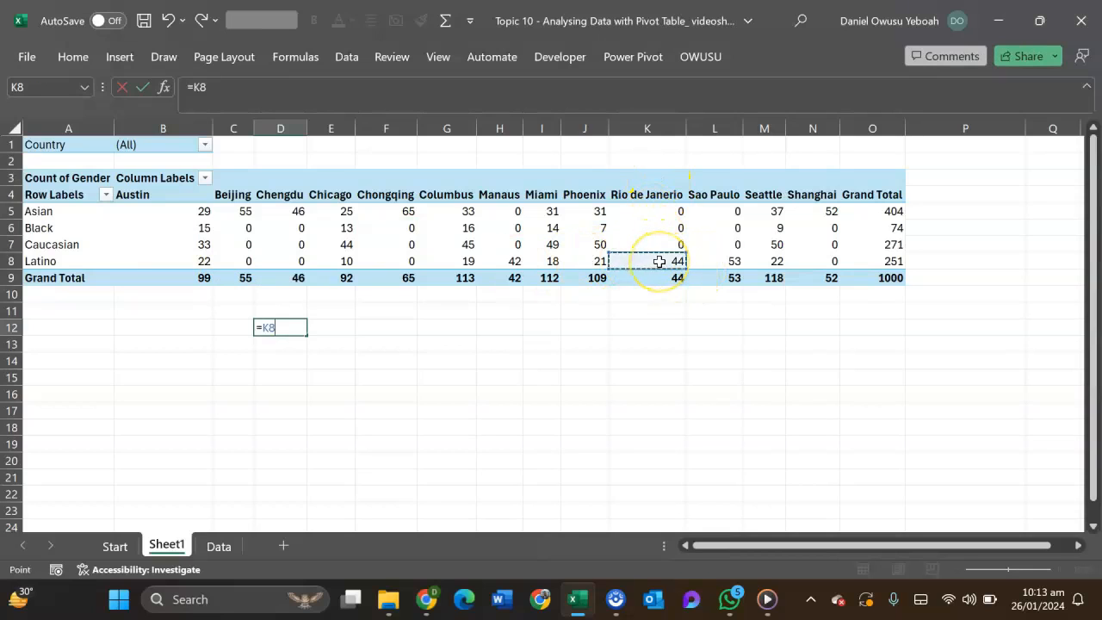
pyautogui.press('Return')
pyautogui.click(300, 329)
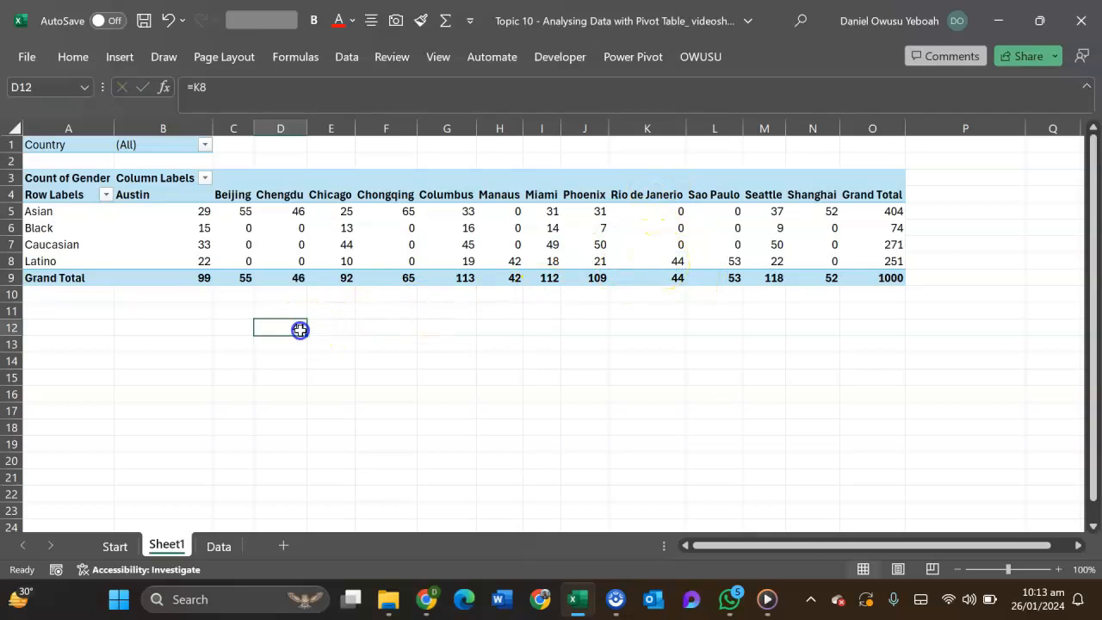
# Step: Filter the Country report filter to Brazil only, then open the D12 formula for editing
pyautogui.click(386, 228)
pyautogui.moveTo(842, 343); pyautogui.dragTo(988, 236)
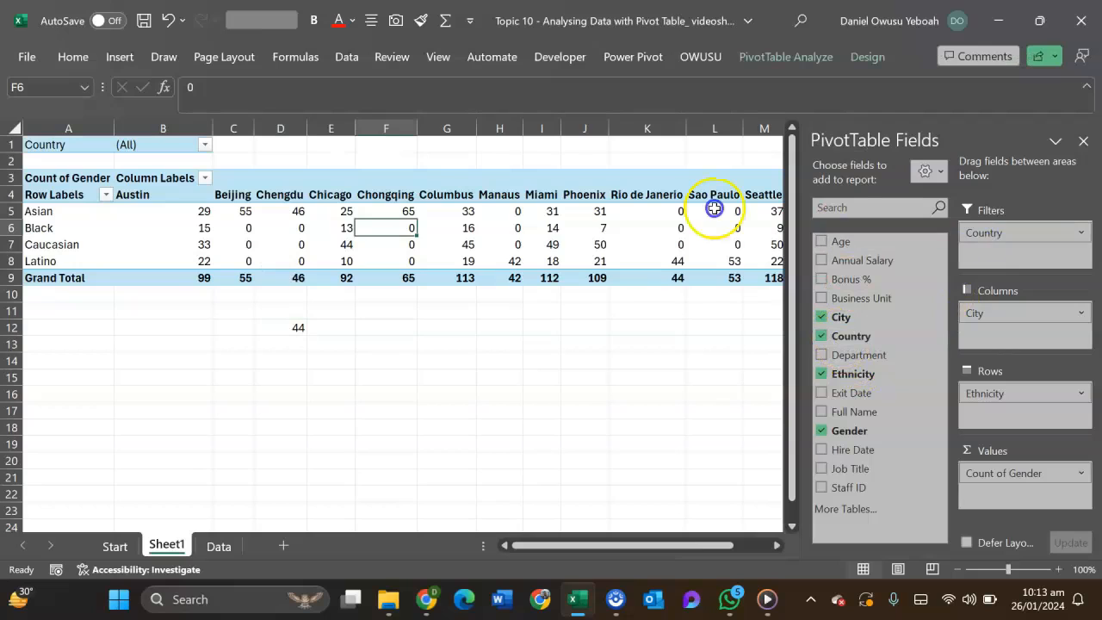
pyautogui.click(204, 144)
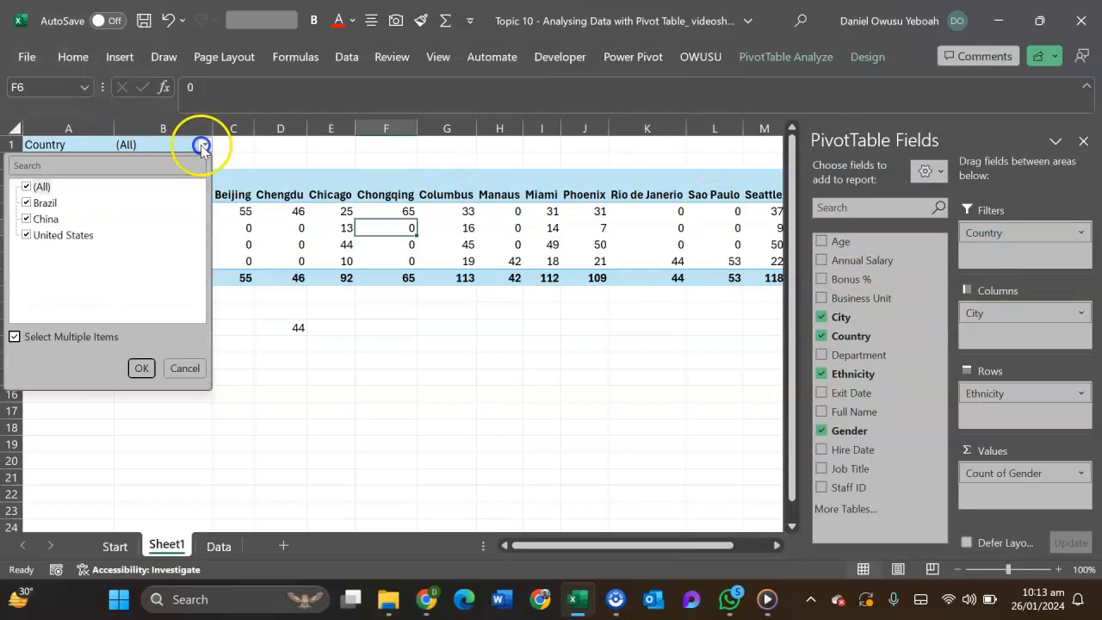
pyautogui.click(27, 186)
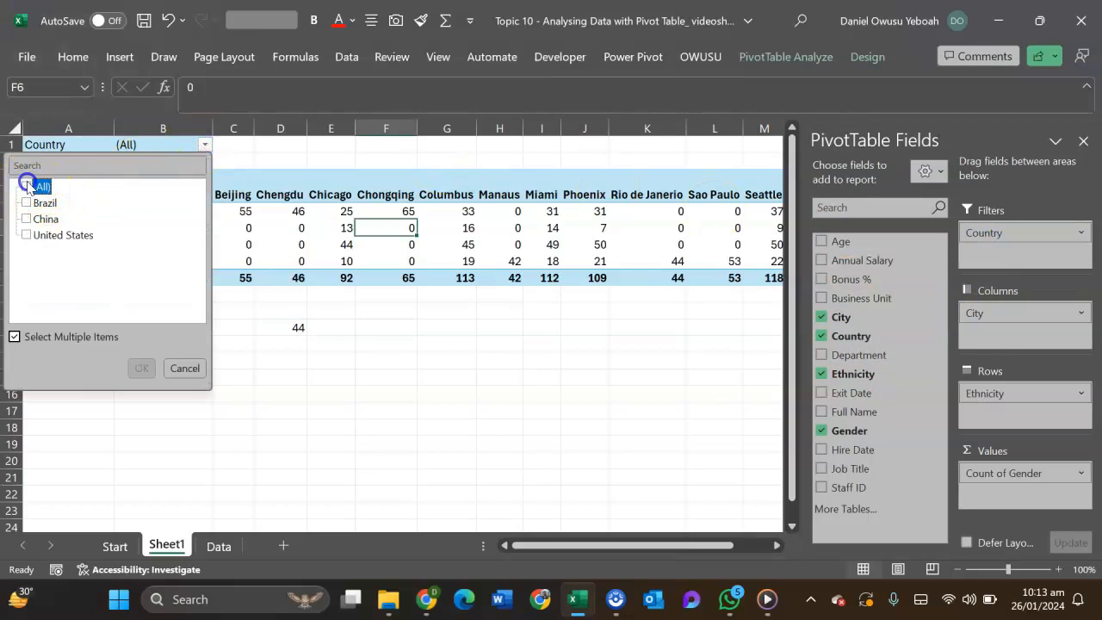
pyautogui.click(27, 202)
pyautogui.click(138, 367)
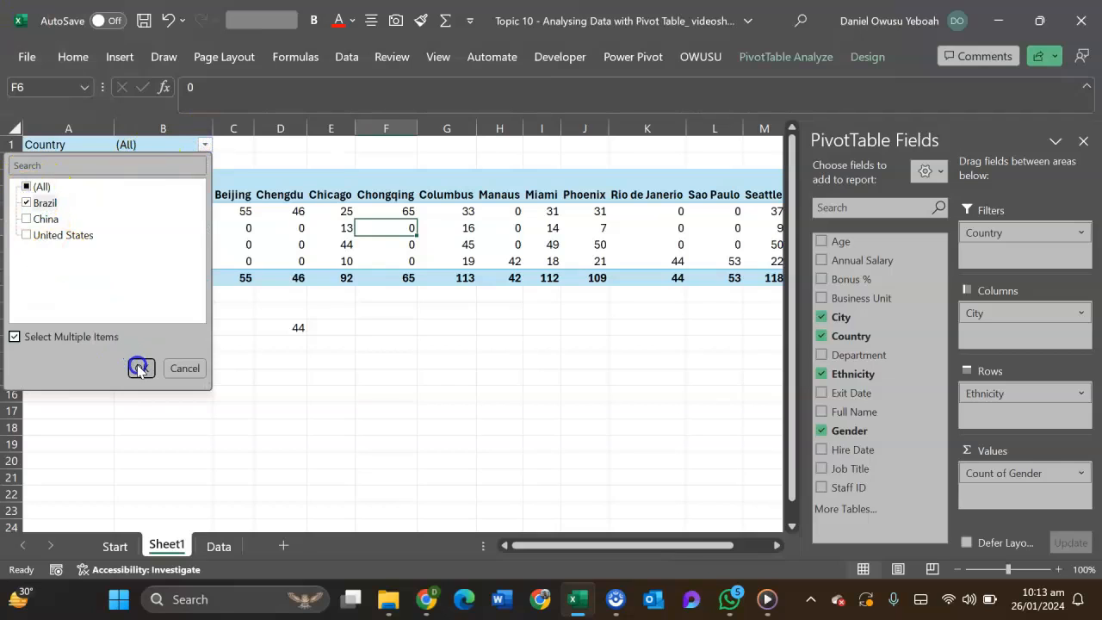
pyautogui.doubleClick(323, 330)
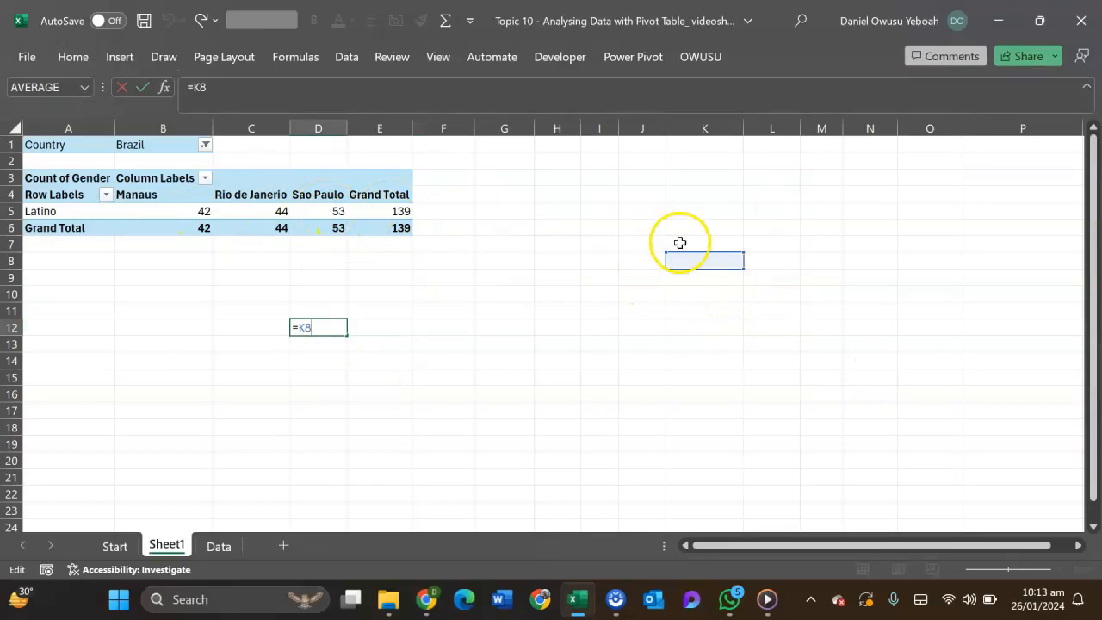
# Step: Confirm the D12 formula, then undo the Brazil filter so the Country report filter shows all countries
pyautogui.hotkey('ctrl', 'Return')
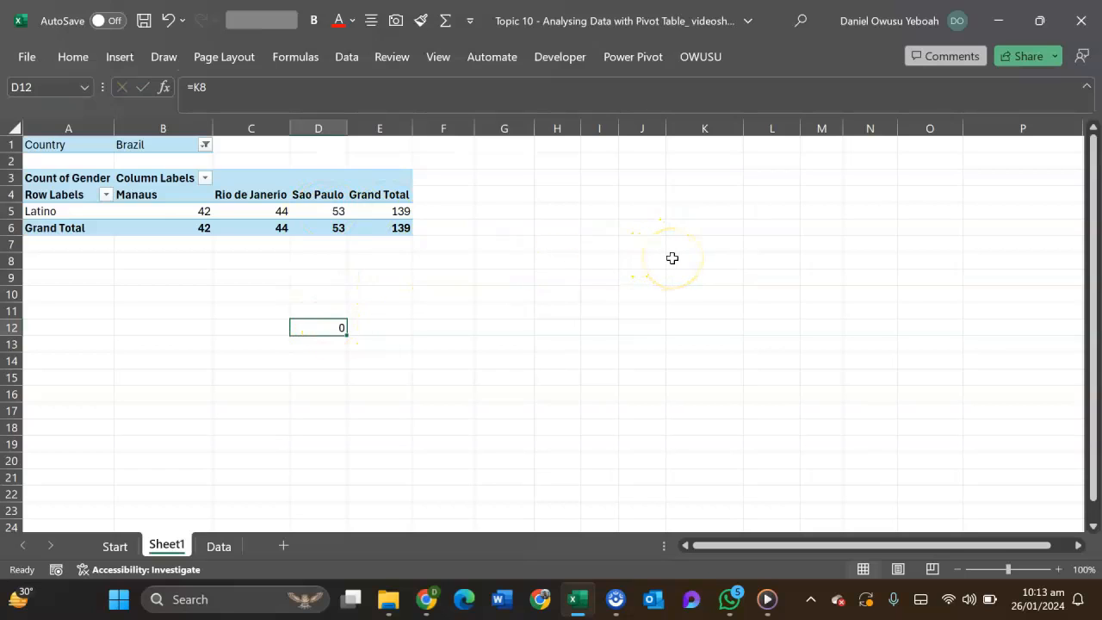
pyautogui.click(365, 326)
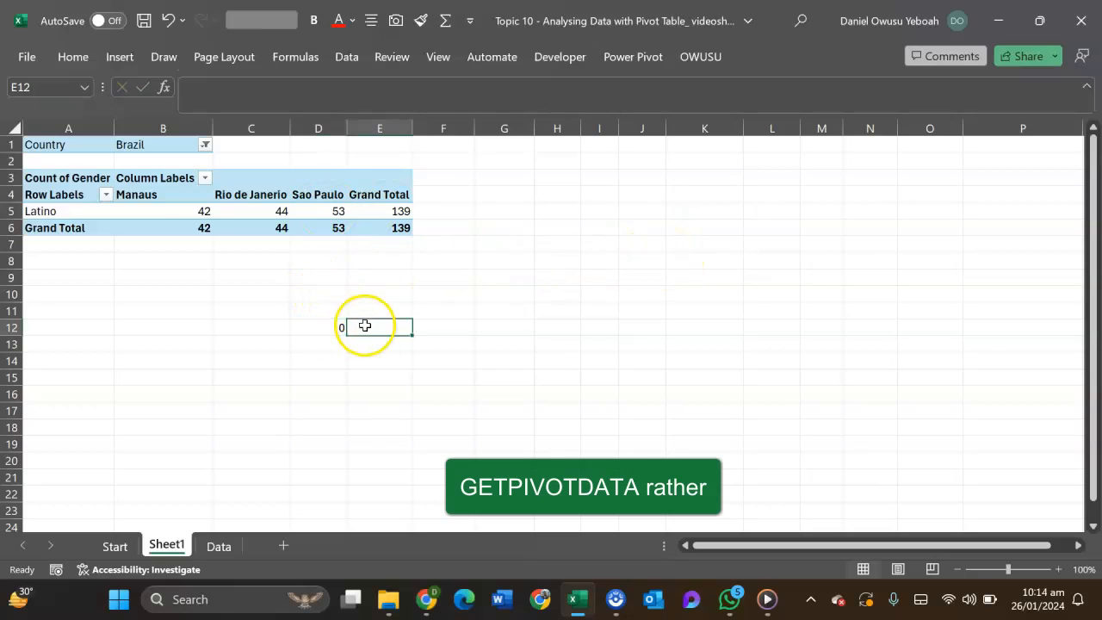
pyautogui.click(263, 216)
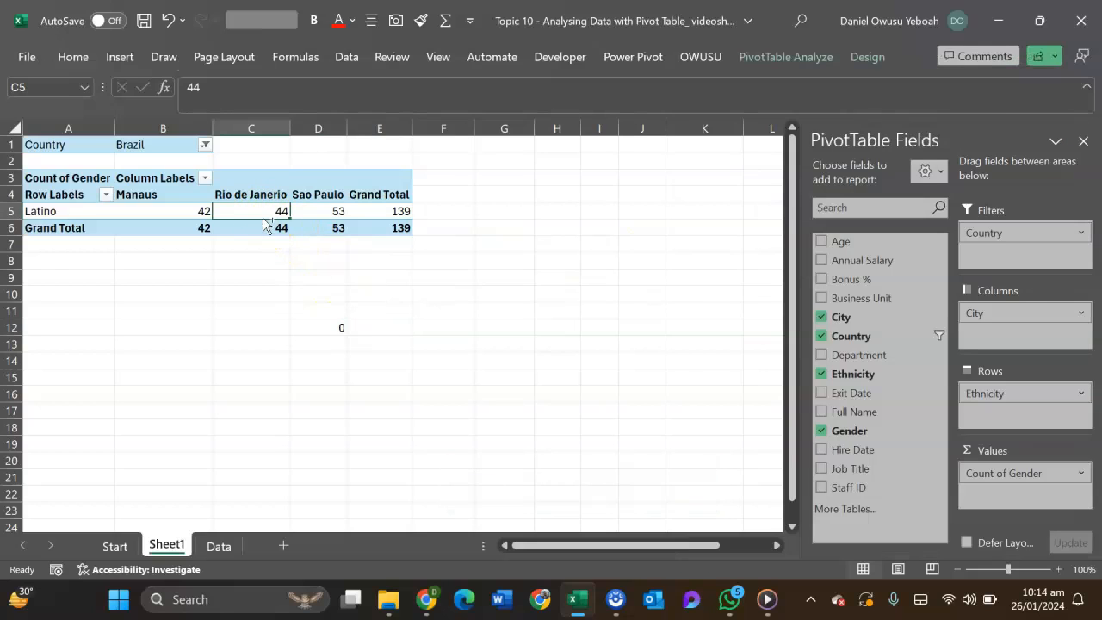
pyautogui.hotkey('ctrl', 'z')
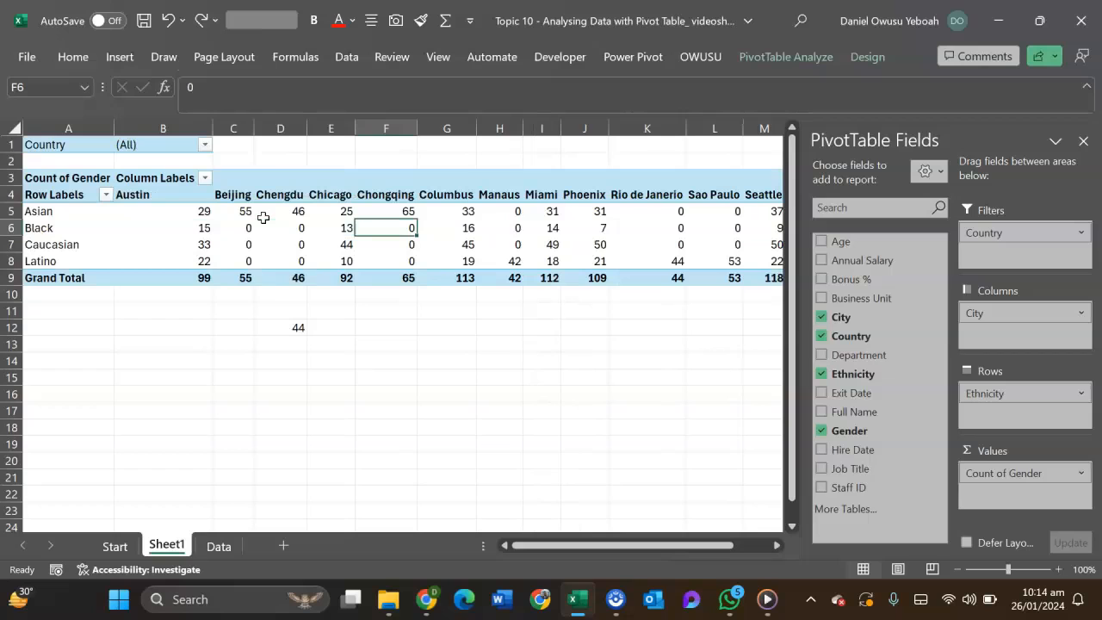
# Step: Turn the Generate GetPivotData option back on for the PivotTable
pyautogui.click(384, 333)
pyautogui.click(480, 228)
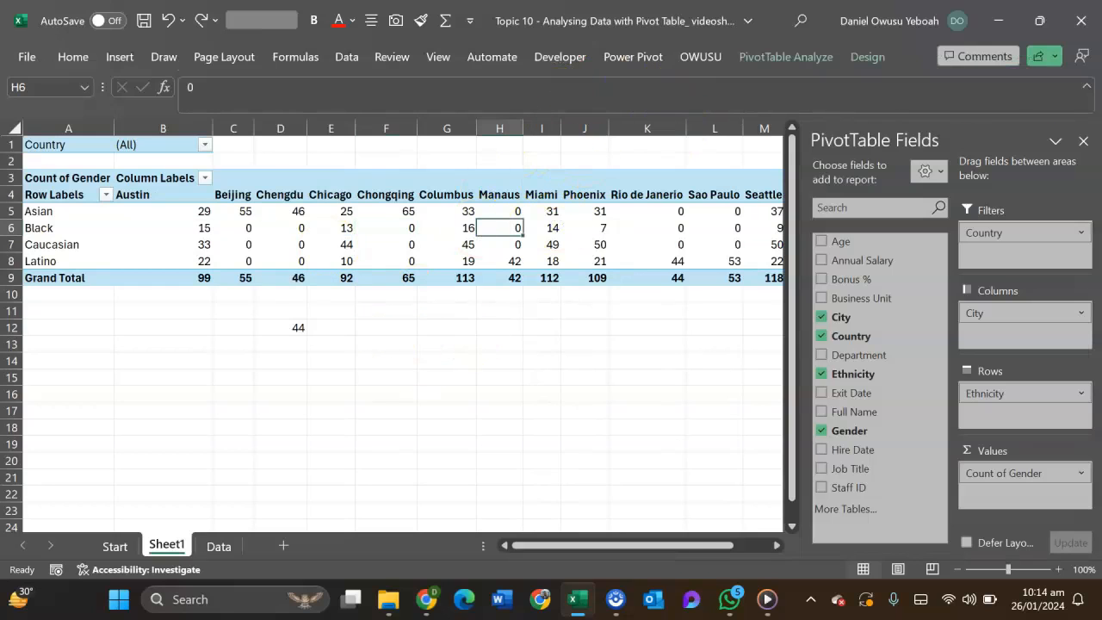
pyautogui.click(785, 56)
pyautogui.click(78, 127)
pyautogui.click(95, 206)
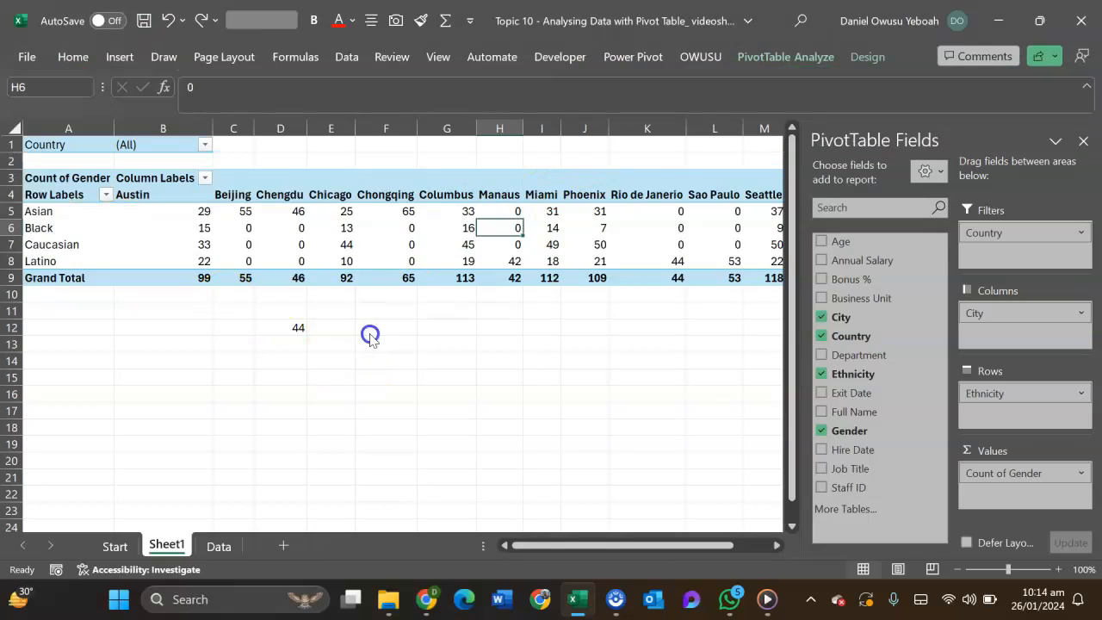
# Step: Enter a formula in F12 that references the Latino, Rio de Janerio cell K8, producing a GETPIVOTDATA formula
pyautogui.click(370, 331)
pyautogui.write('=')
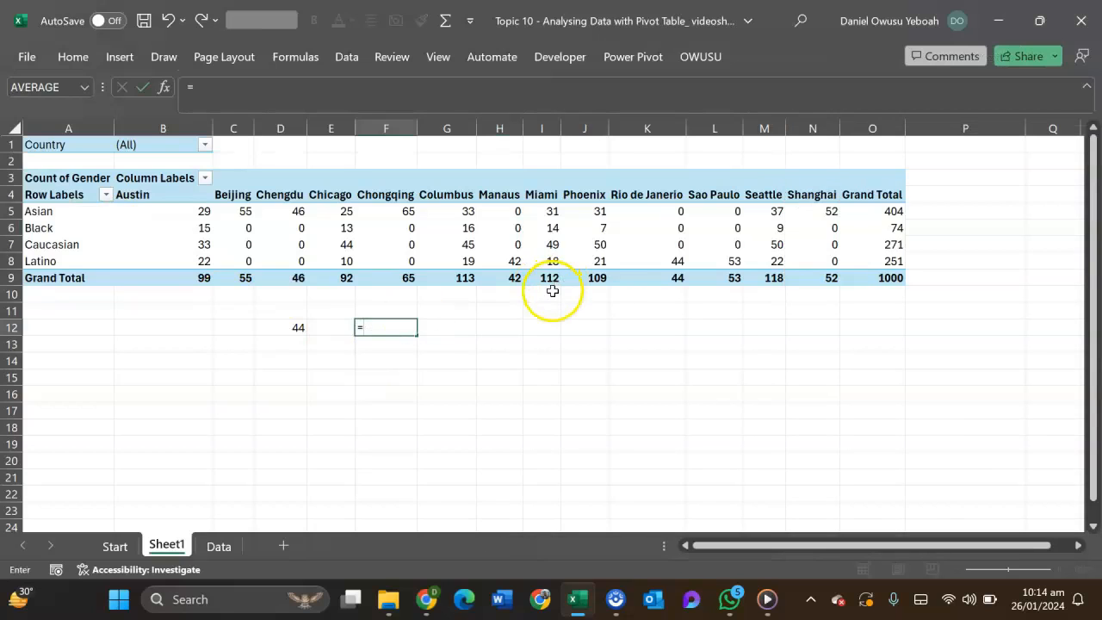
pyautogui.click(668, 262)
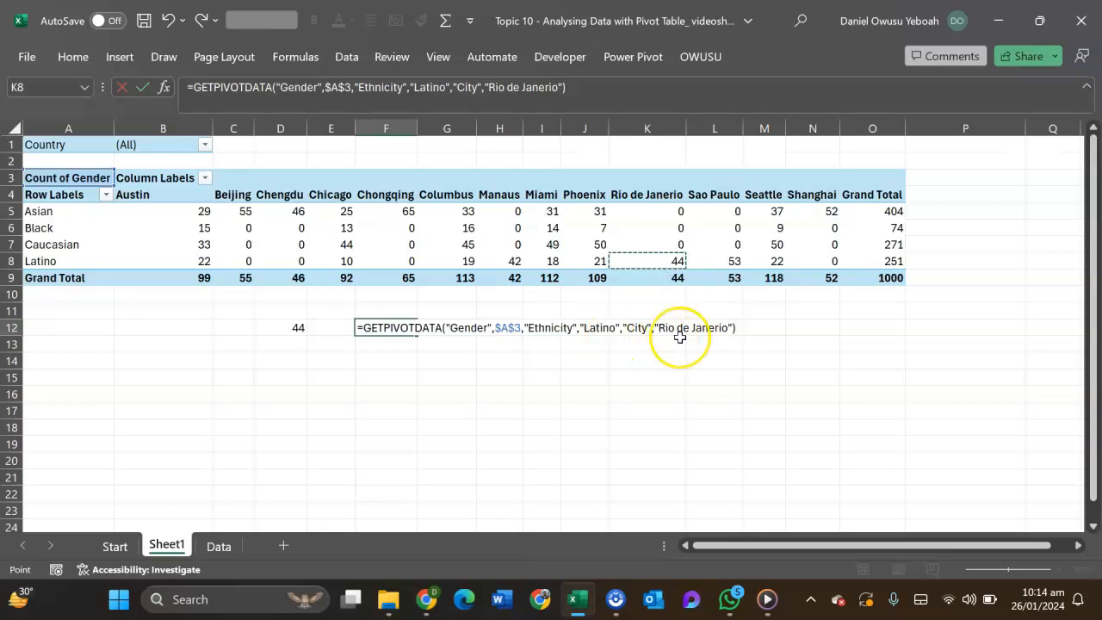
pyautogui.press('Return')
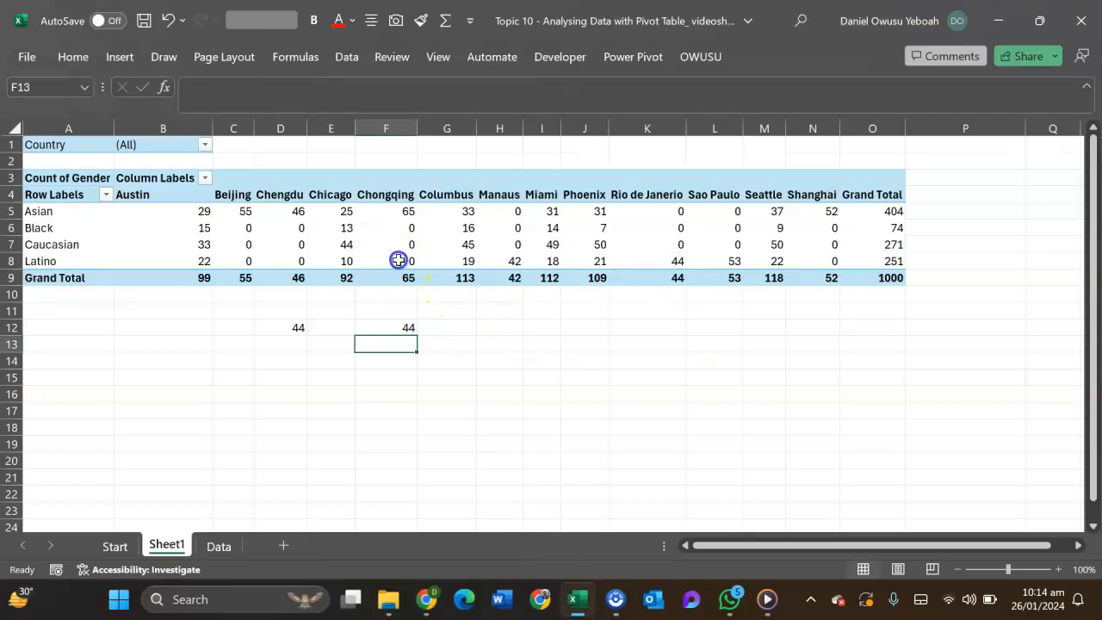
# Step: Filter the Country report filter to Brazil only
pyautogui.click(383, 327)
pyautogui.click(383, 252)
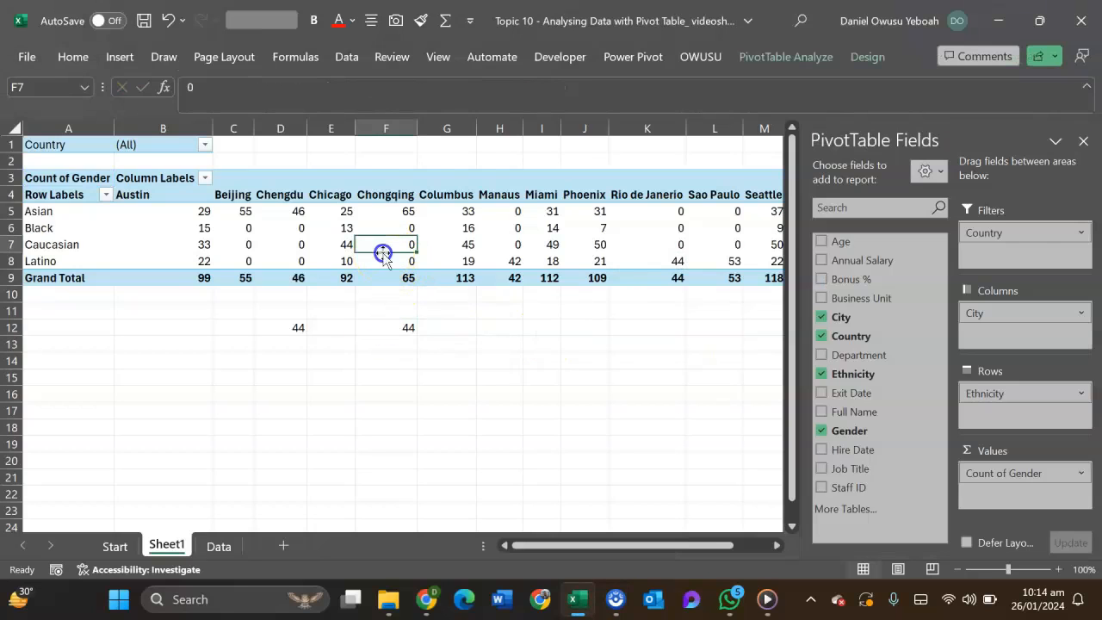
pyautogui.click(205, 145)
pyautogui.click(27, 187)
pyautogui.click(27, 203)
pyautogui.click(140, 369)
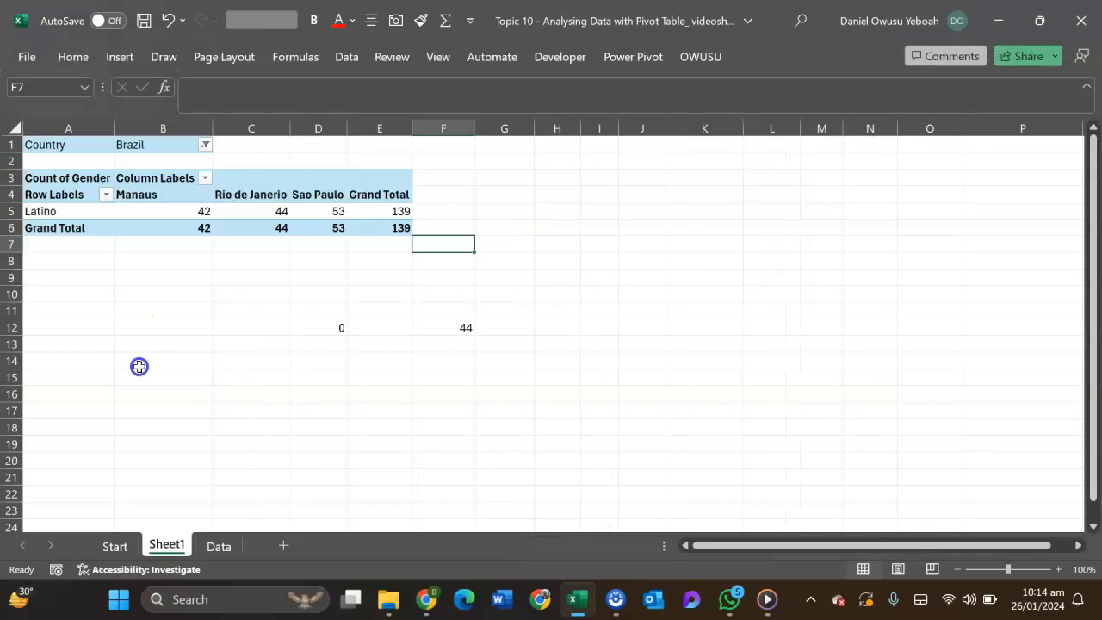
# Step: Examine the formulas in F12 and D12 to compare GETPIVOTDATA with the plain cell reference
pyautogui.doubleClick(453, 323)
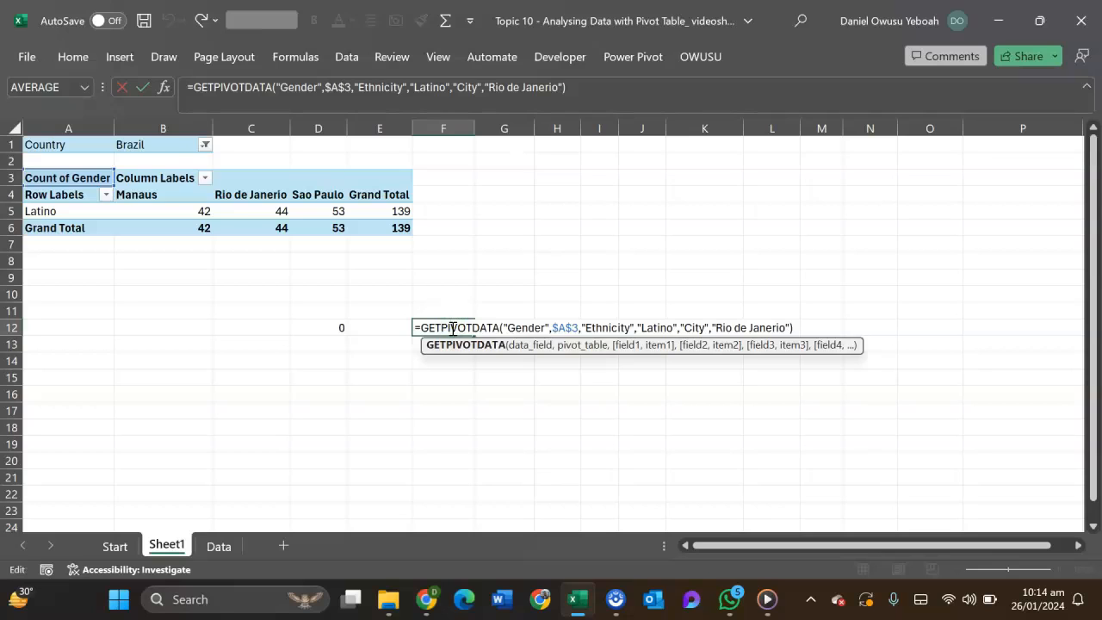
pyautogui.press('Escape')
pyautogui.click(332, 325)
pyautogui.doubleClick(331, 326)
pyautogui.press('Escape')
pyautogui.click(432, 327)
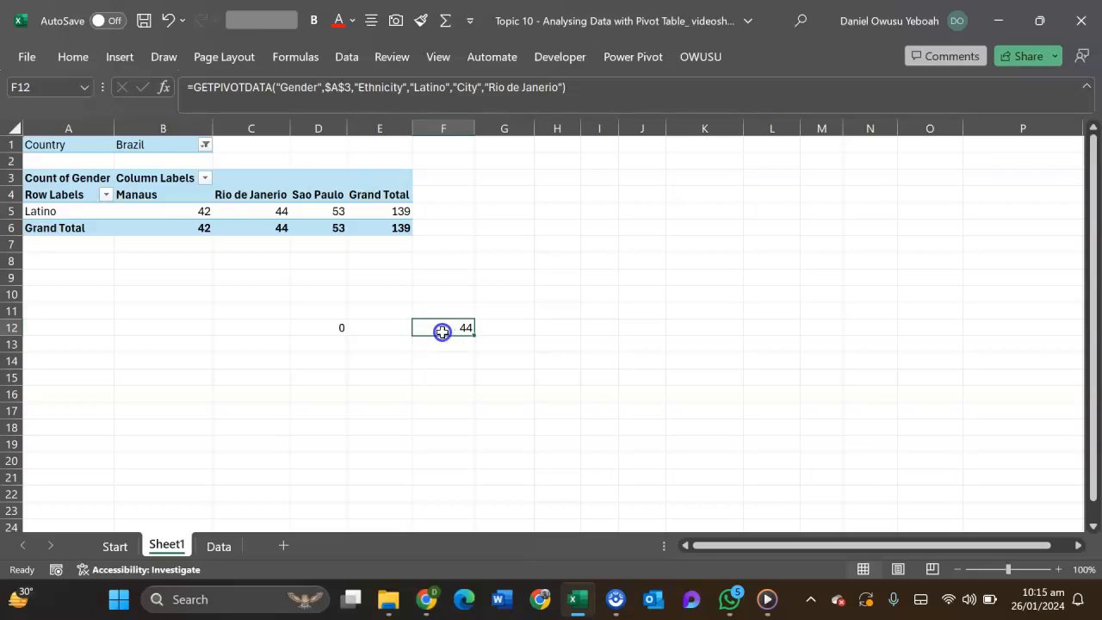
pyautogui.doubleClick(441, 331)
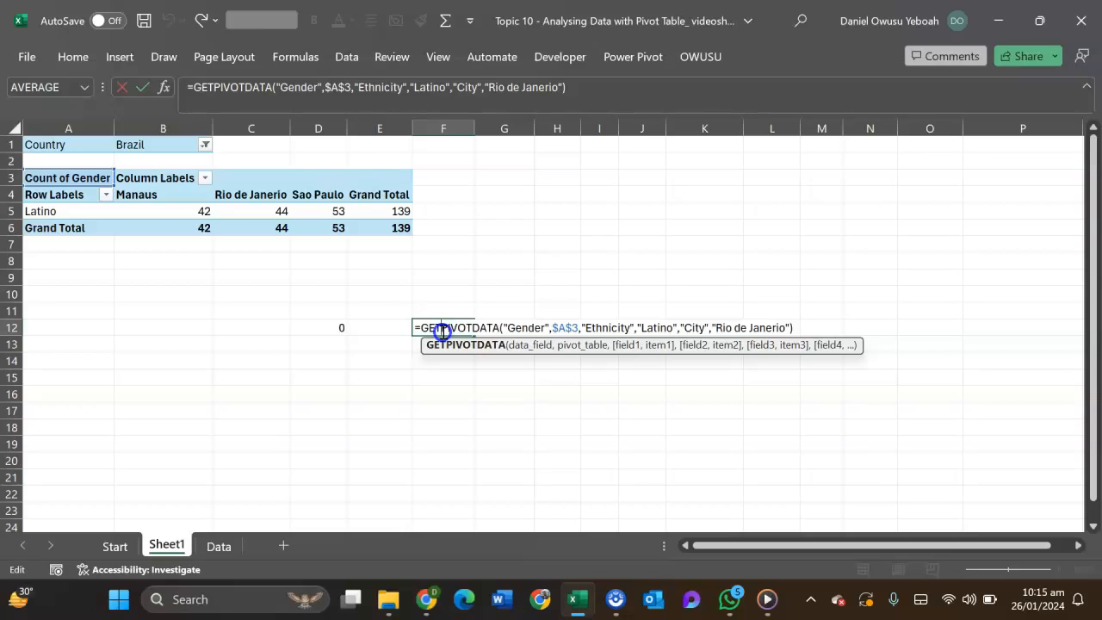
pyautogui.press('Return')
pyautogui.click(441, 330)
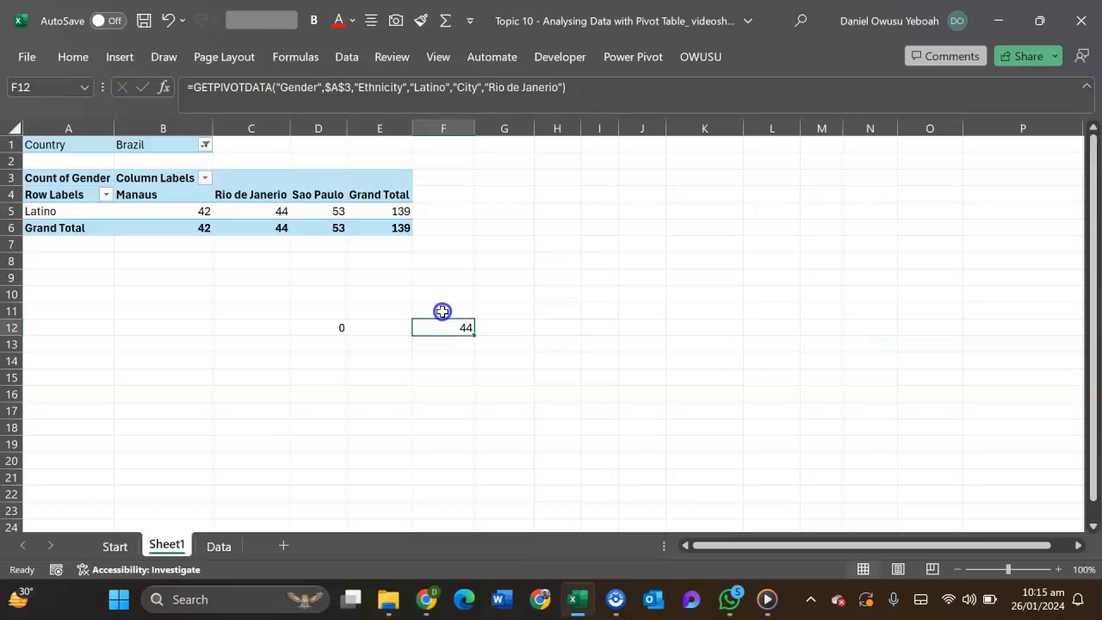
pyautogui.click(442, 308)
# Step: Turn off the Generate GetPivotData option for the PivotTable
pyautogui.click(323, 211)
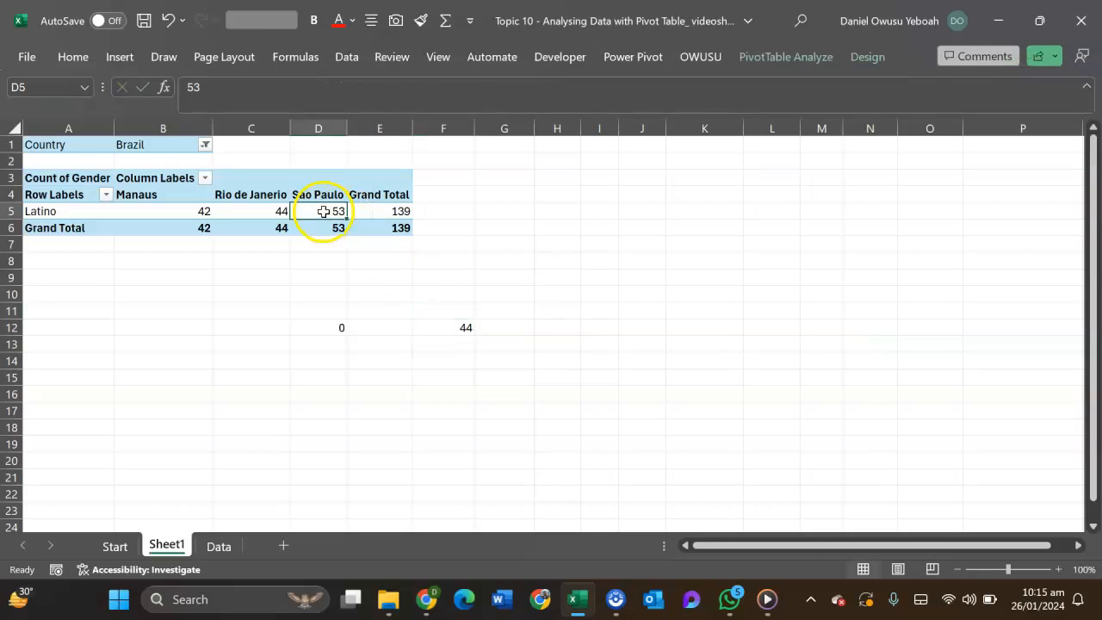
pyautogui.click(787, 57)
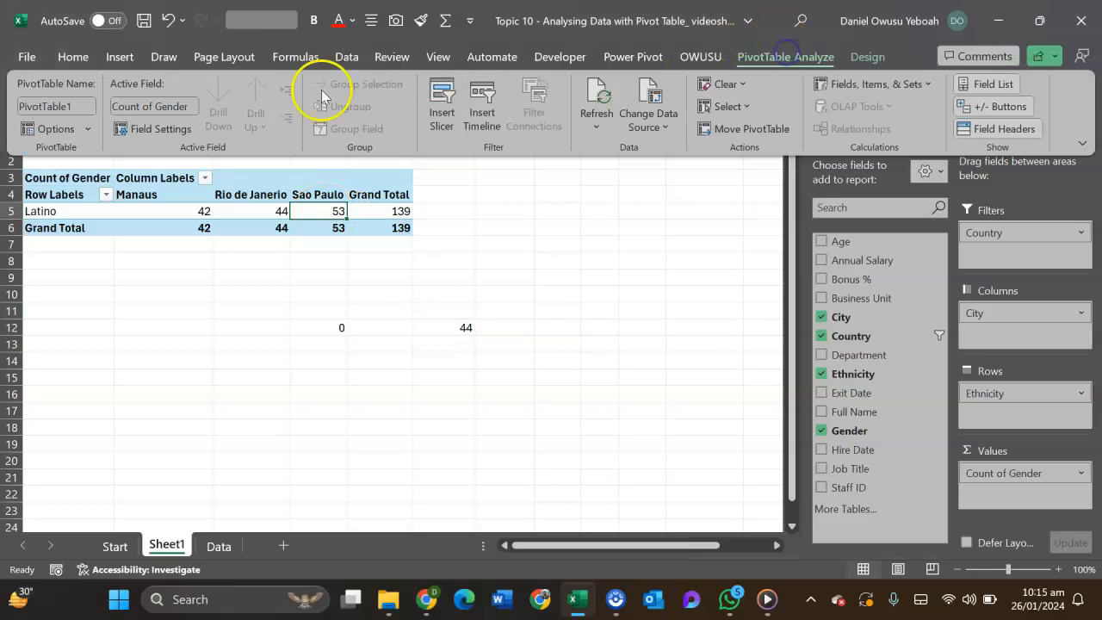
pyautogui.click(89, 129)
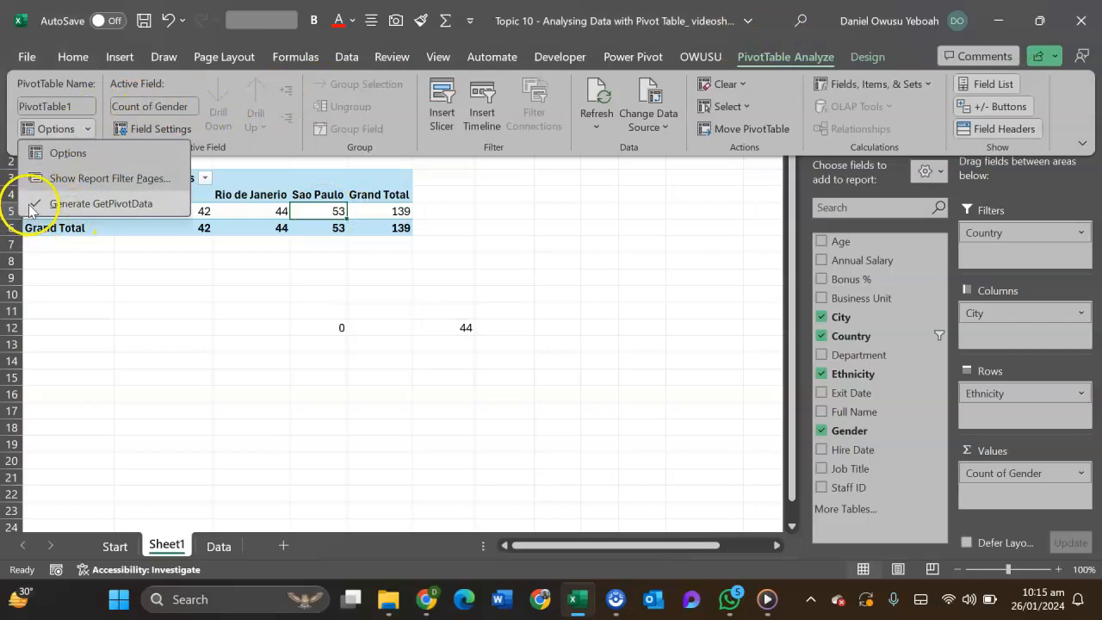
pyautogui.click(160, 206)
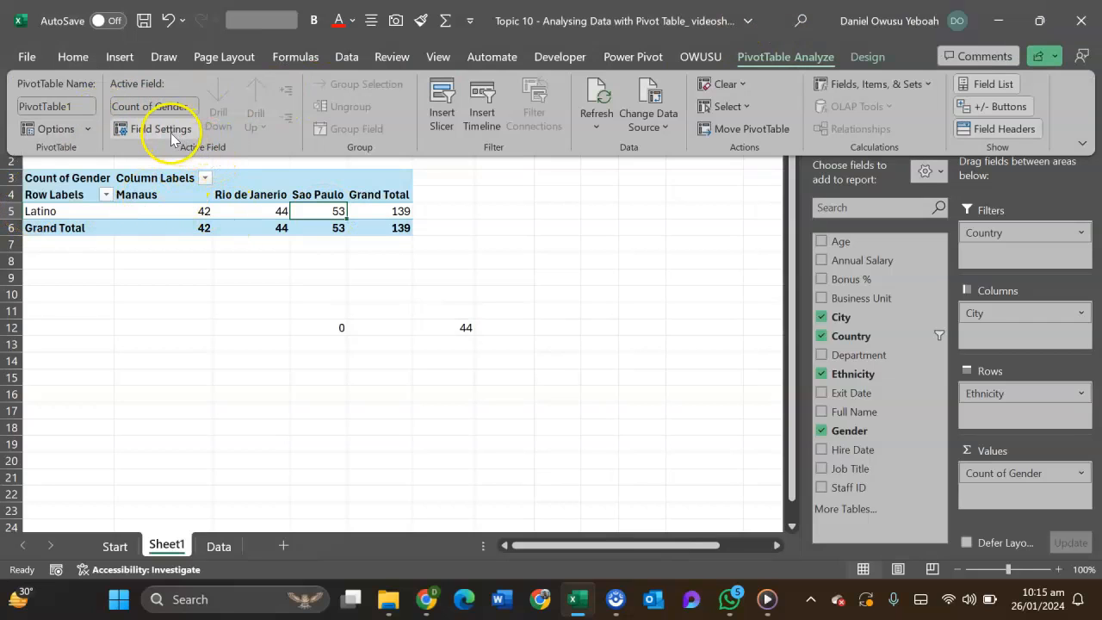
pyautogui.click(151, 129)
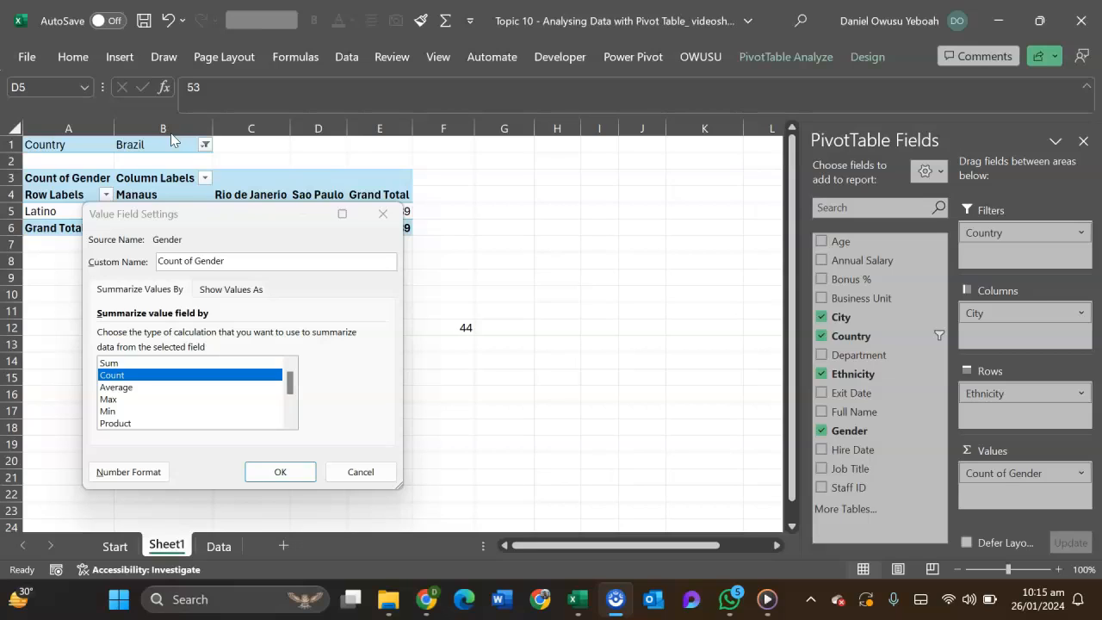
pyautogui.click(1025, 503)
pyautogui.click(136, 472)
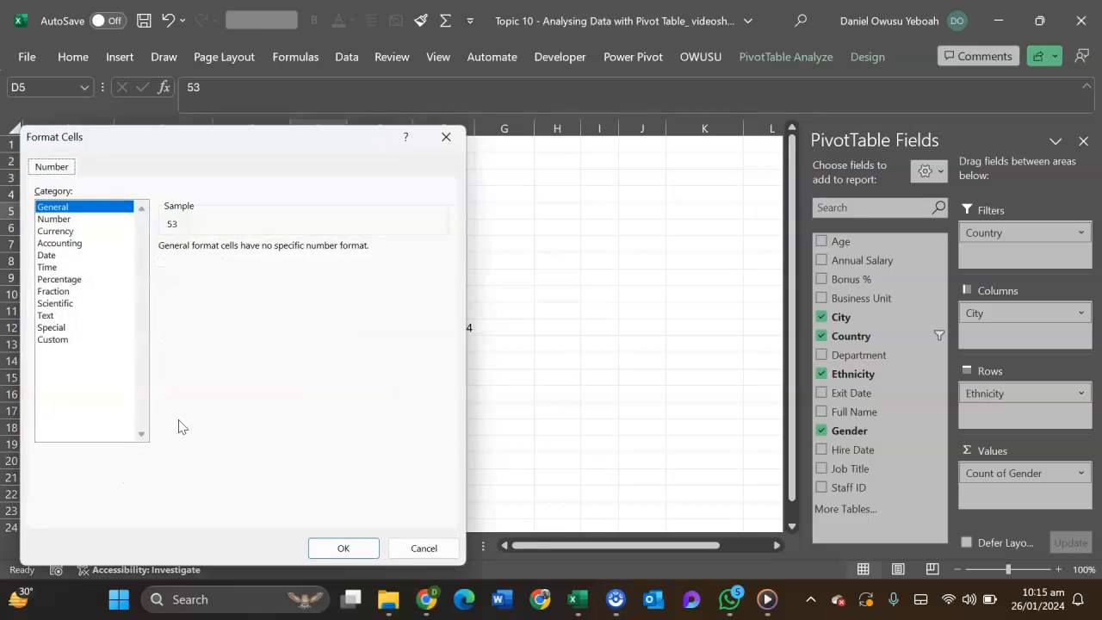
pyautogui.press('Escape')
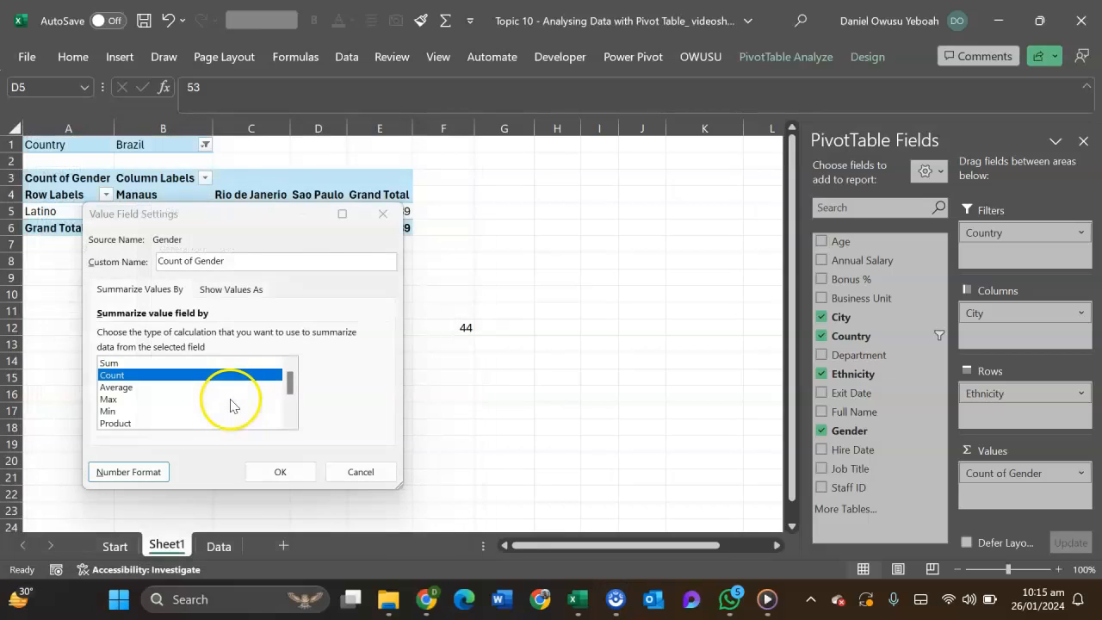
pyautogui.click(386, 212)
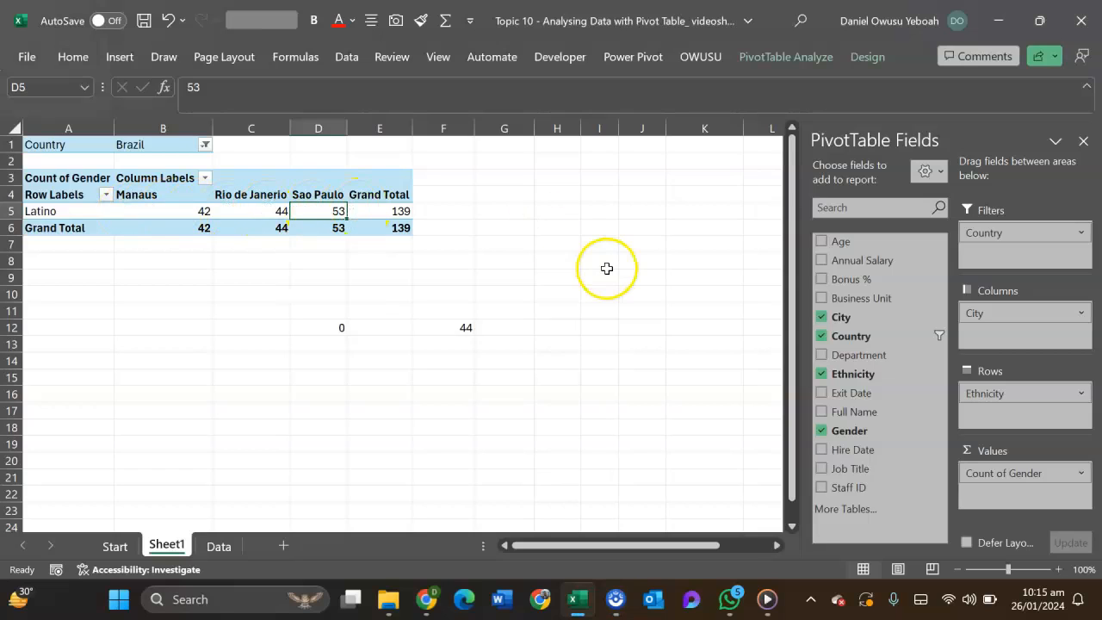
# Step: Move the City field from Columns to Rows and add Annual Salary to the Values area
pyautogui.moveTo(982, 317); pyautogui.dragTo(996, 416)
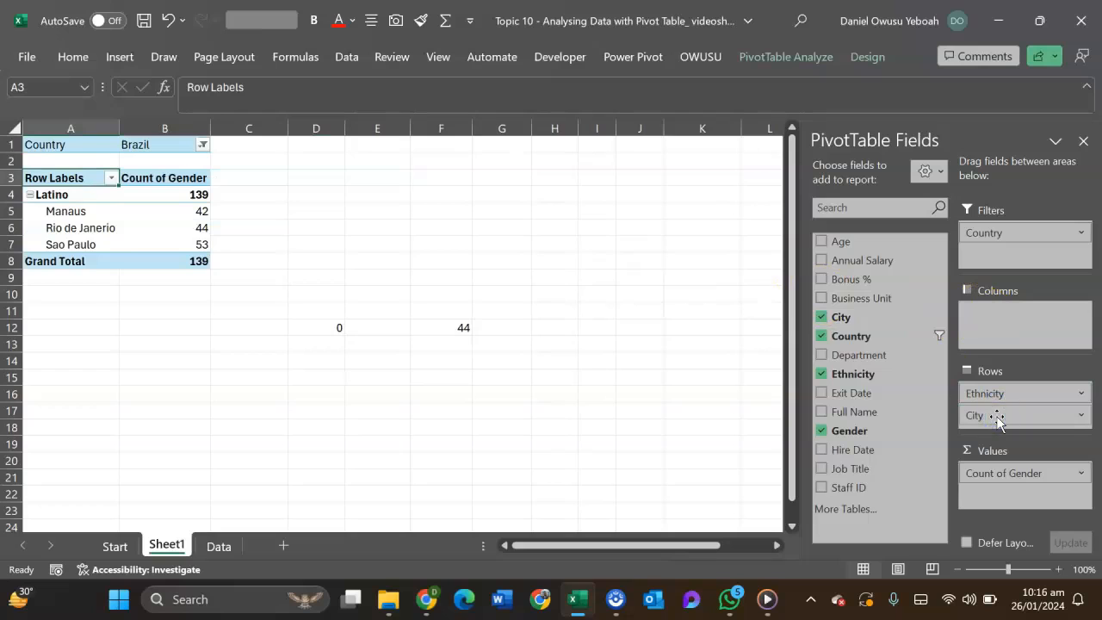
pyautogui.moveTo(837, 260); pyautogui.dragTo(1016, 488)
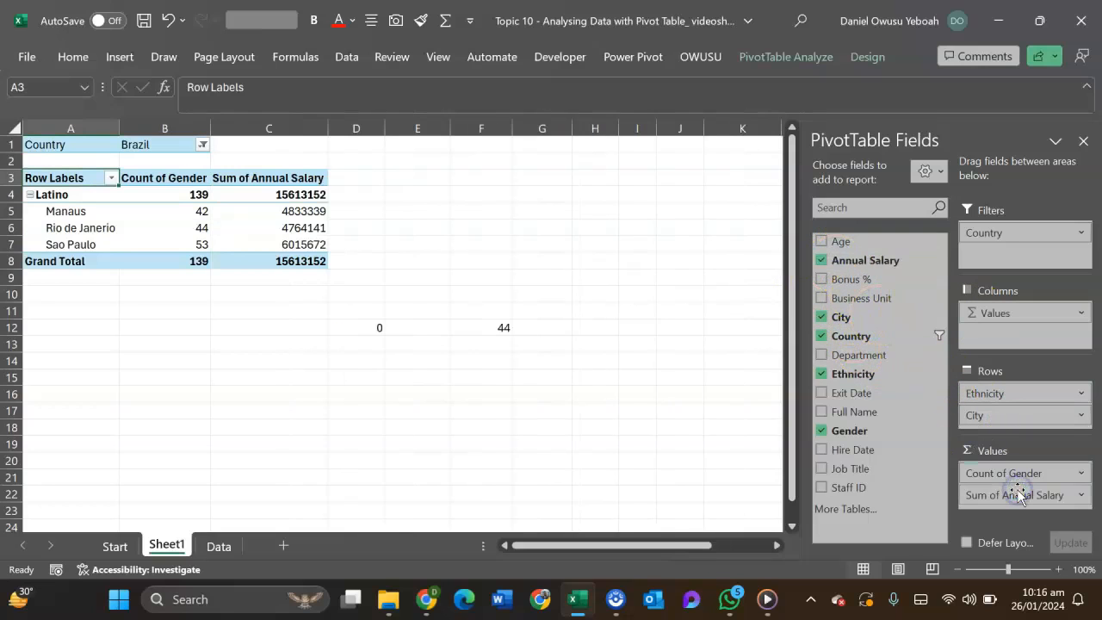
# Step: Change the Annual Salary value field to summarize by Average
pyautogui.click(294, 215)
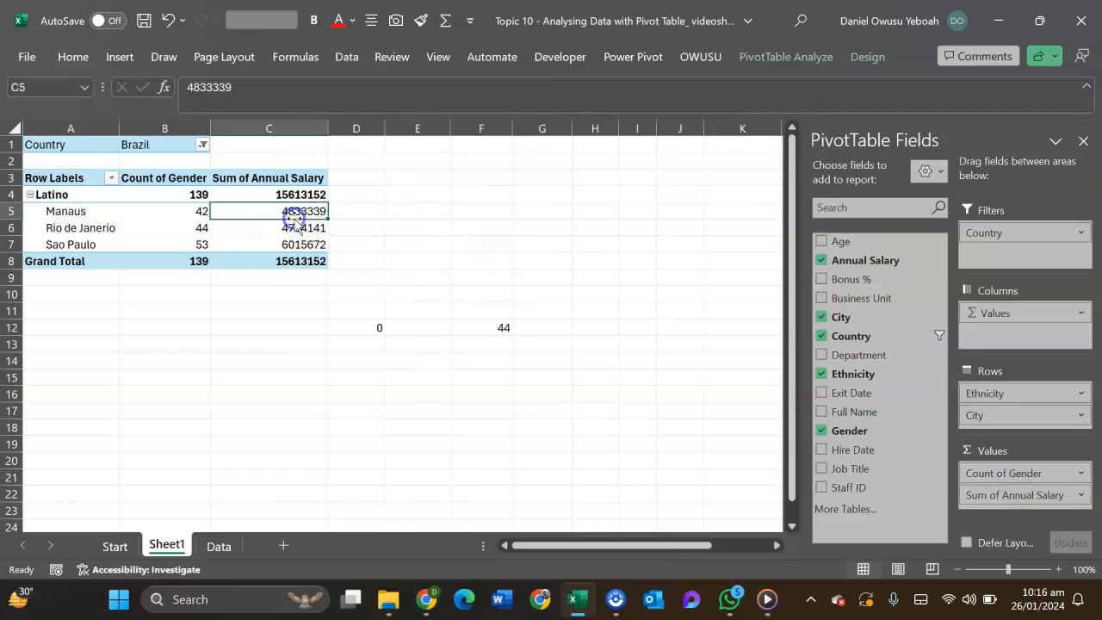
pyautogui.click(771, 58)
pyautogui.click(156, 136)
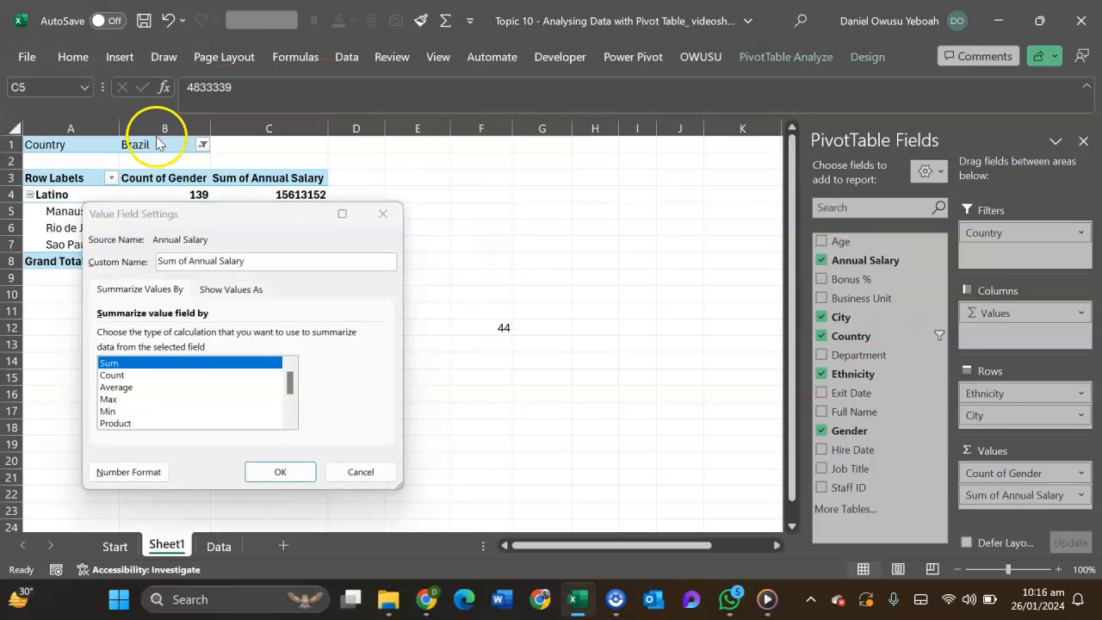
pyautogui.click(112, 386)
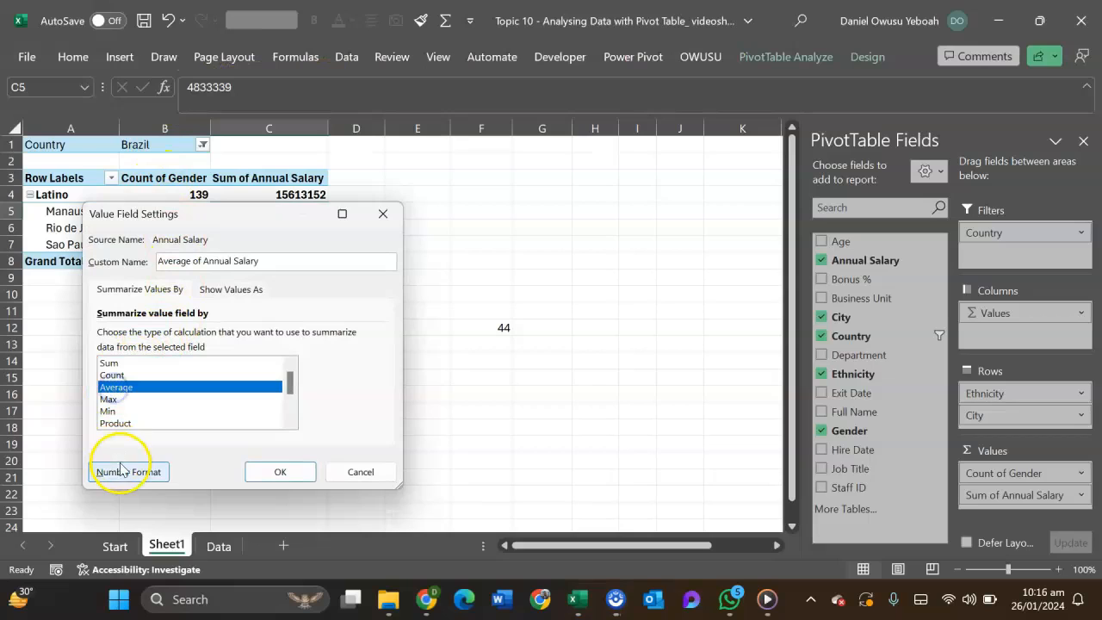
pyautogui.click(276, 471)
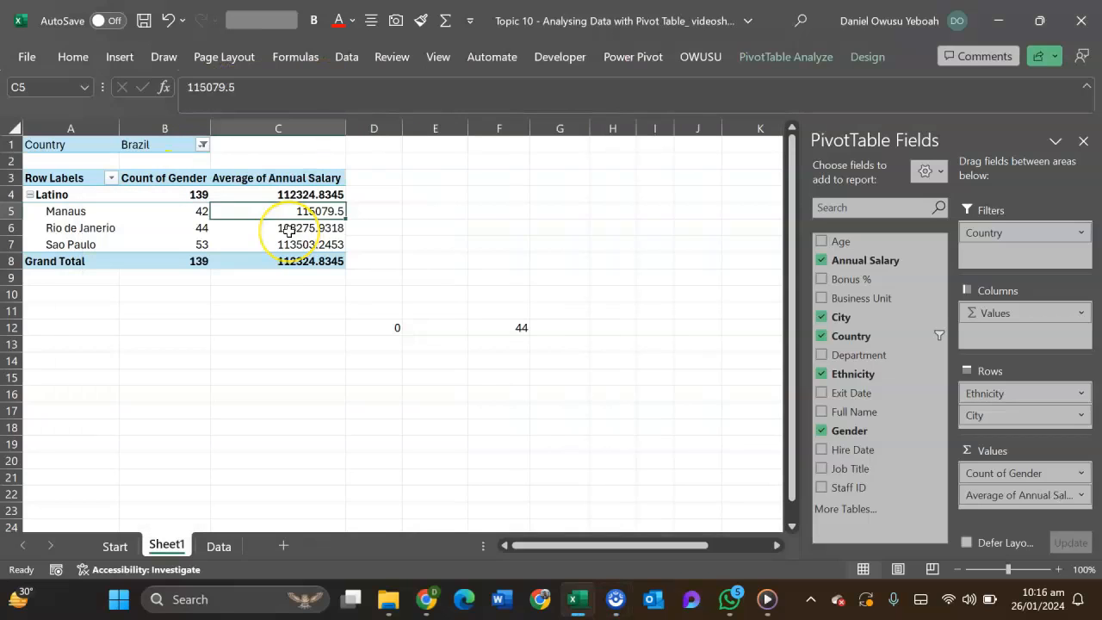
# Step: Format the Average of Annual Salary values as Number with 2 decimal places and a 1000 separator
pyautogui.click(291, 230)
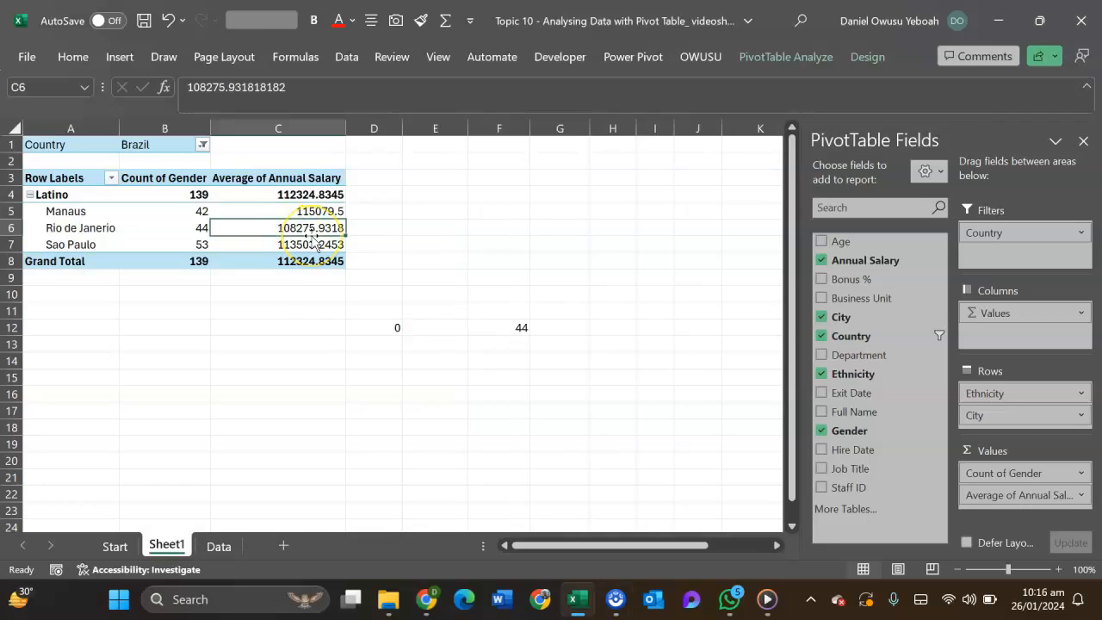
pyautogui.click(804, 64)
pyautogui.click(160, 129)
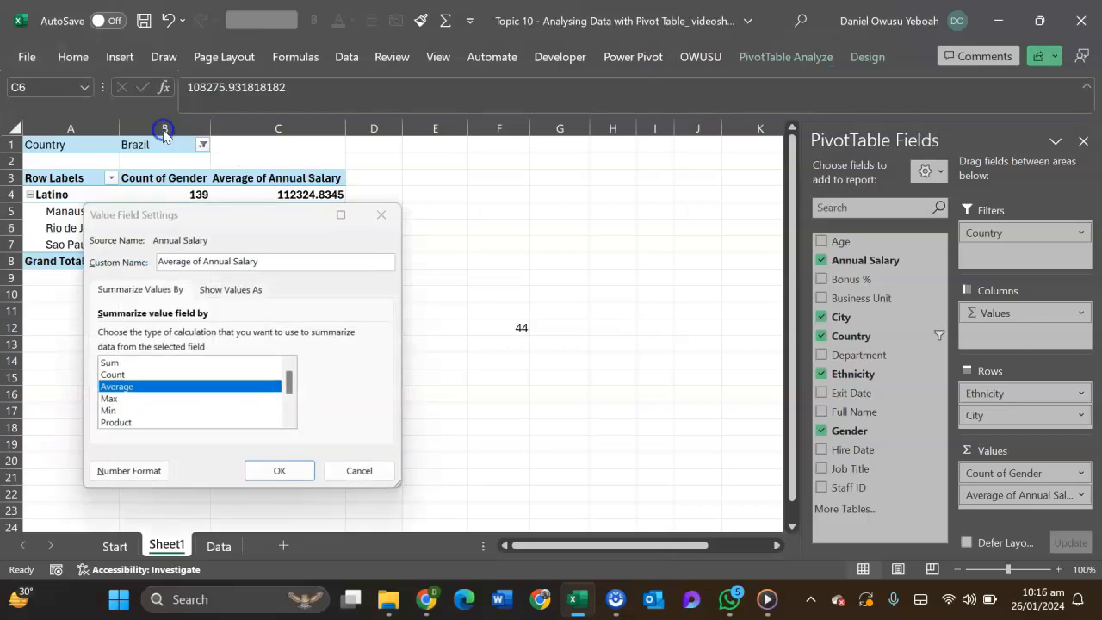
pyautogui.click(146, 469)
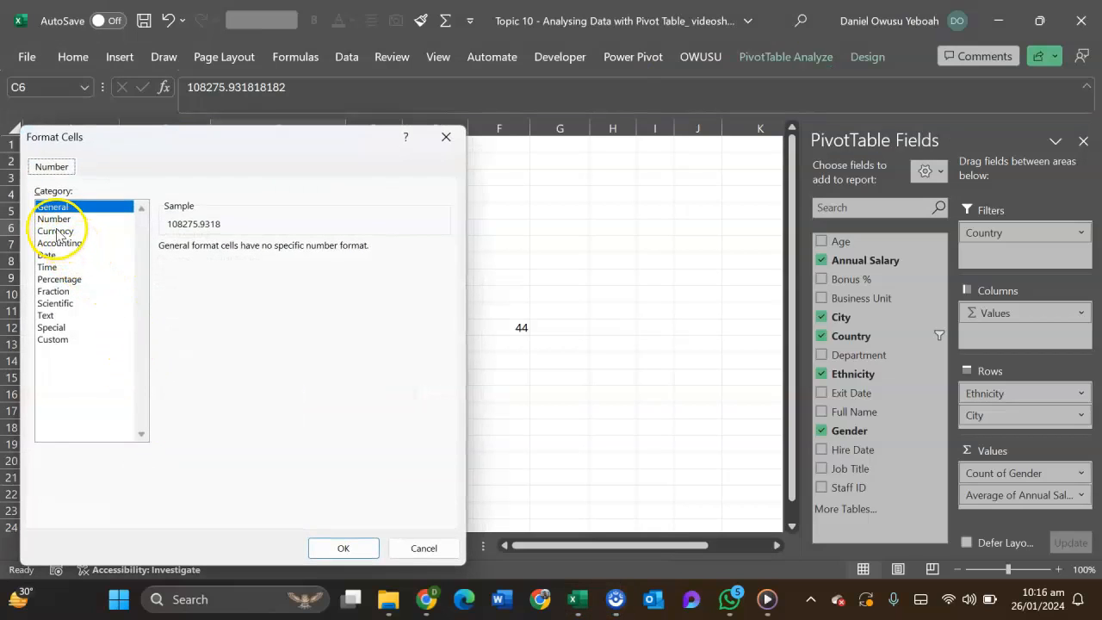
pyautogui.click(84, 219)
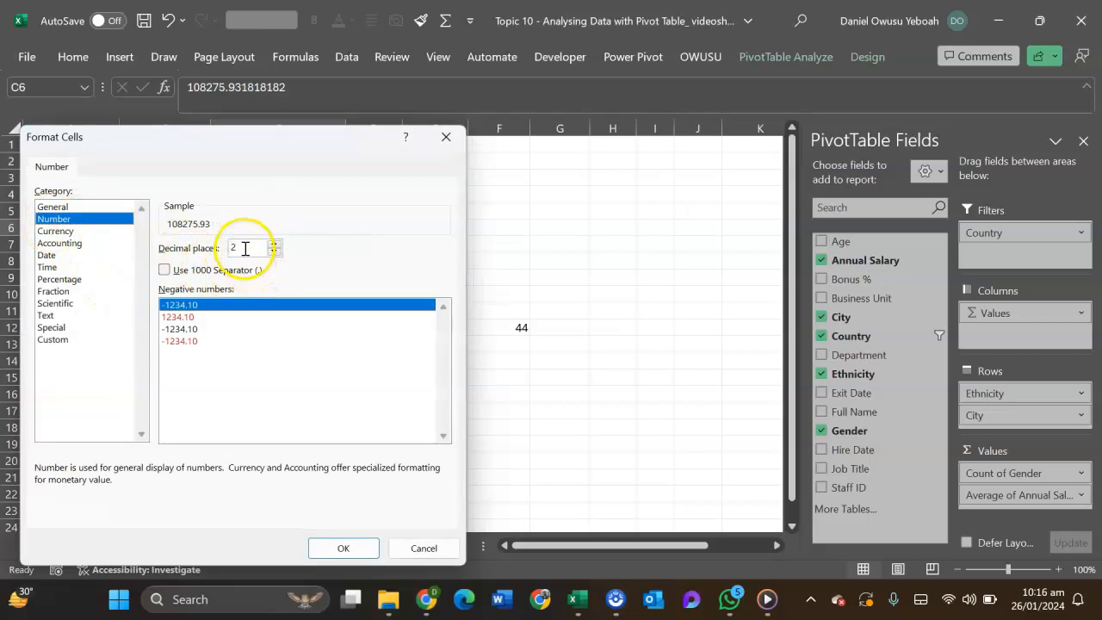
pyautogui.click(169, 272)
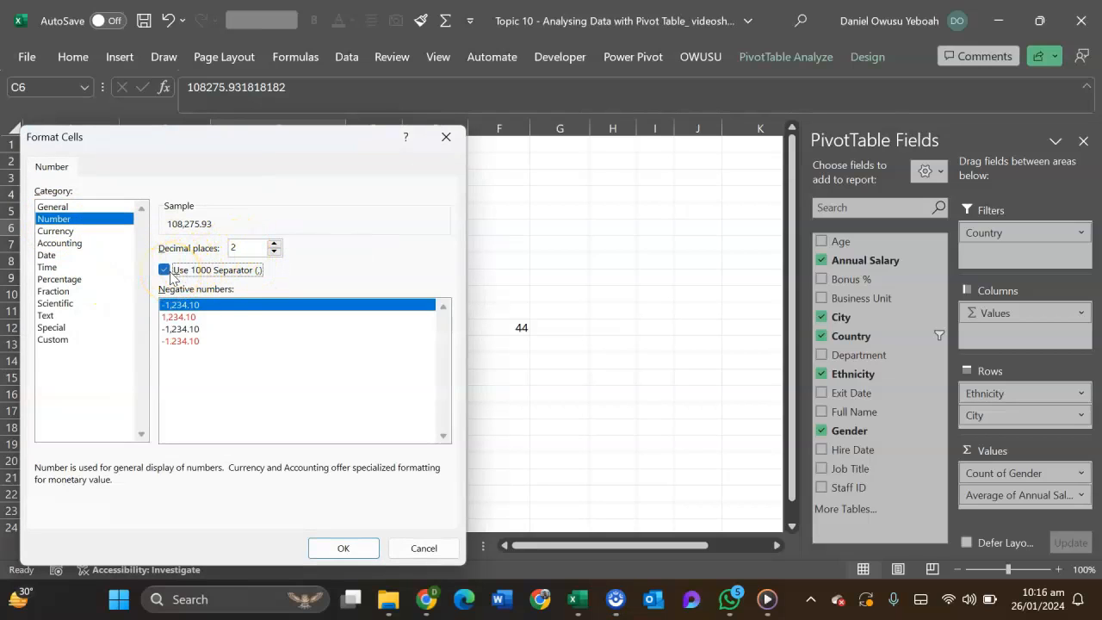
pyautogui.click(353, 548)
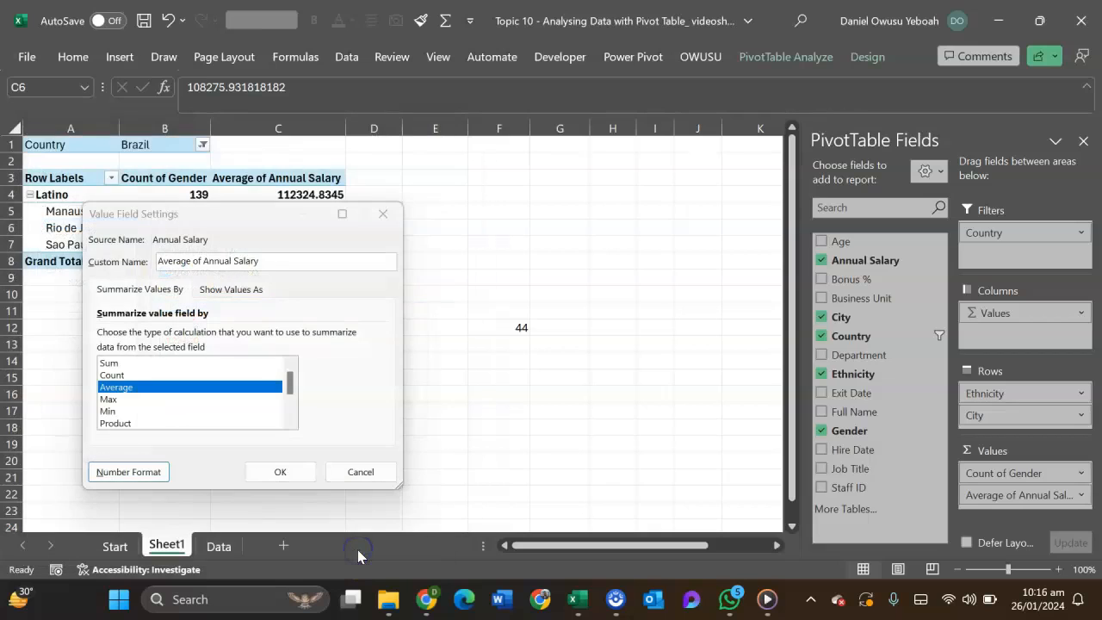
pyautogui.click(281, 474)
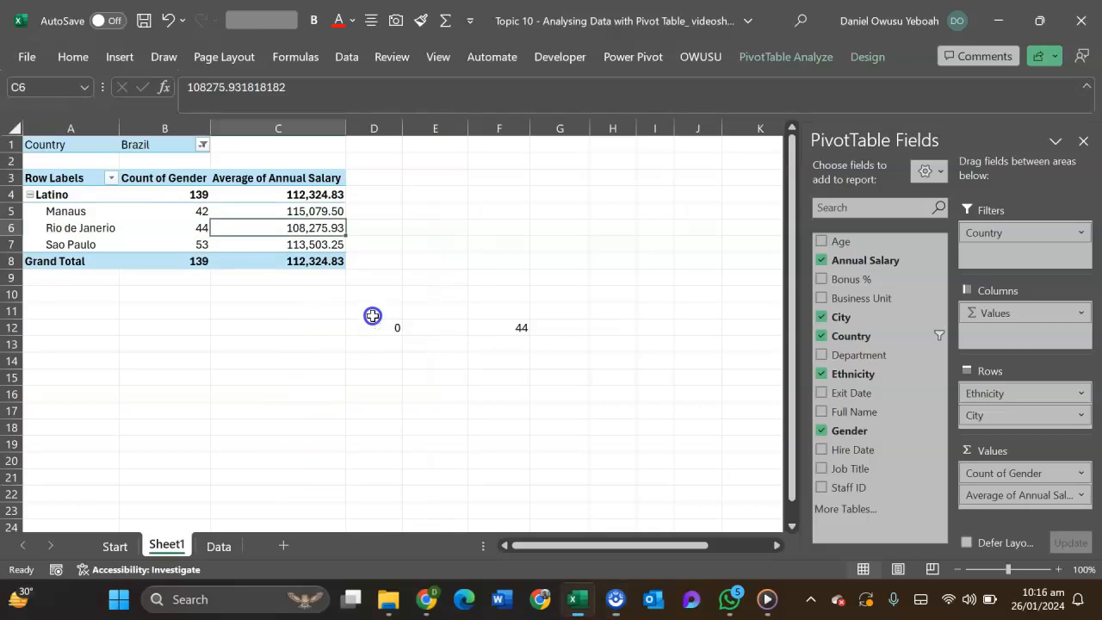
# Step: Clear the two reference formulas in the range D11:G15 below the PivotTable
pyautogui.moveTo(386, 314); pyautogui.dragTo(545, 379)
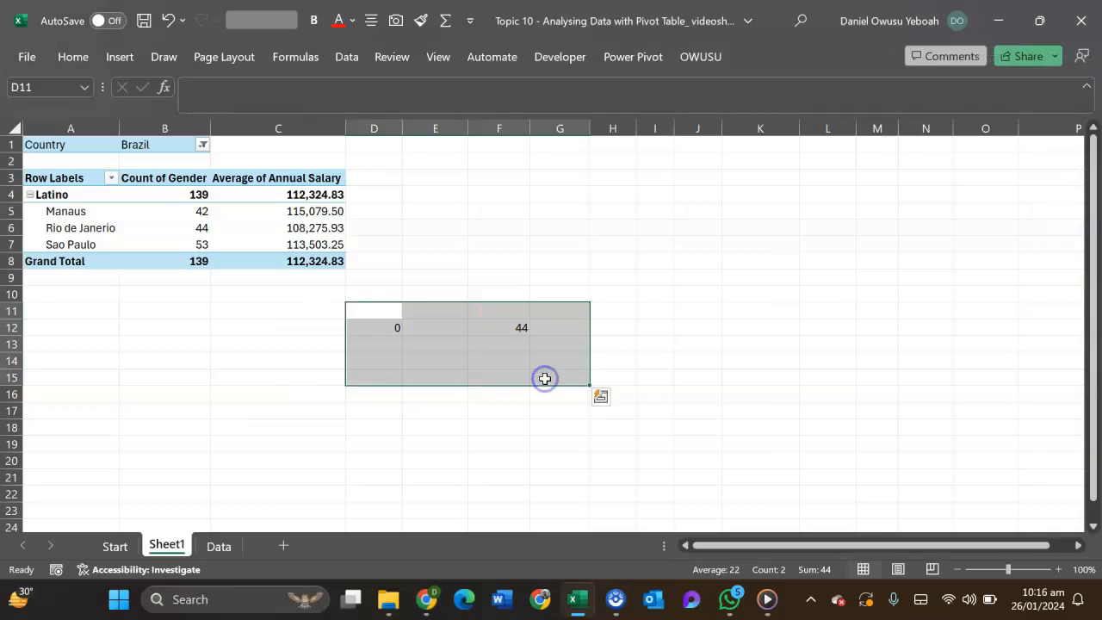
pyautogui.click(297, 229)
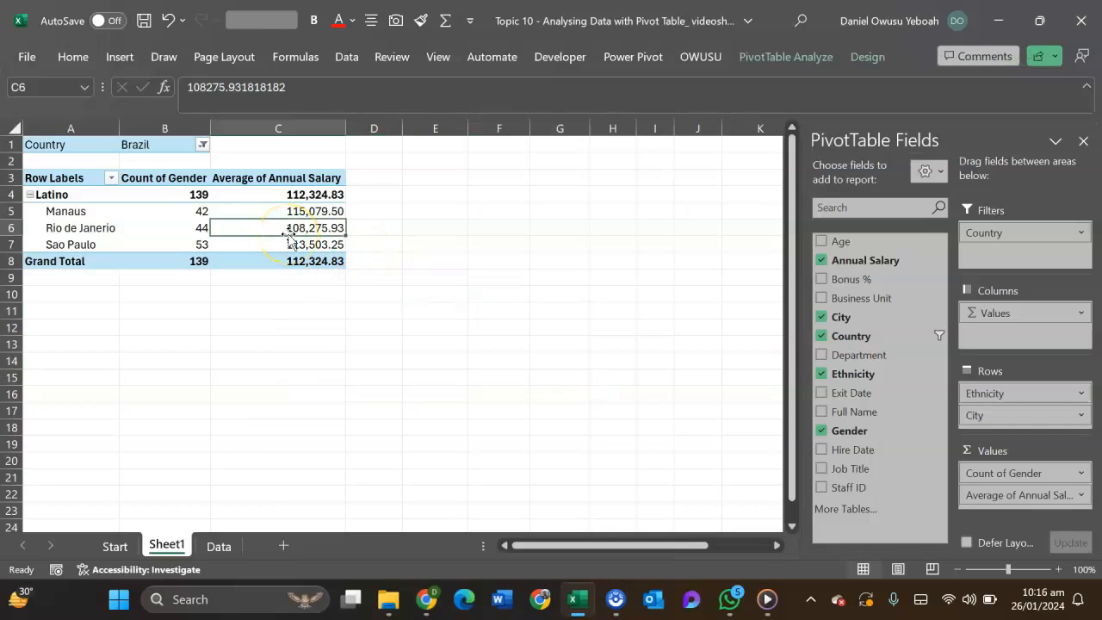
# Step: Open the value field settings for Average of Annual Salary from its header and from a value cell, closing each without changes
pyautogui.doubleClick(270, 184)
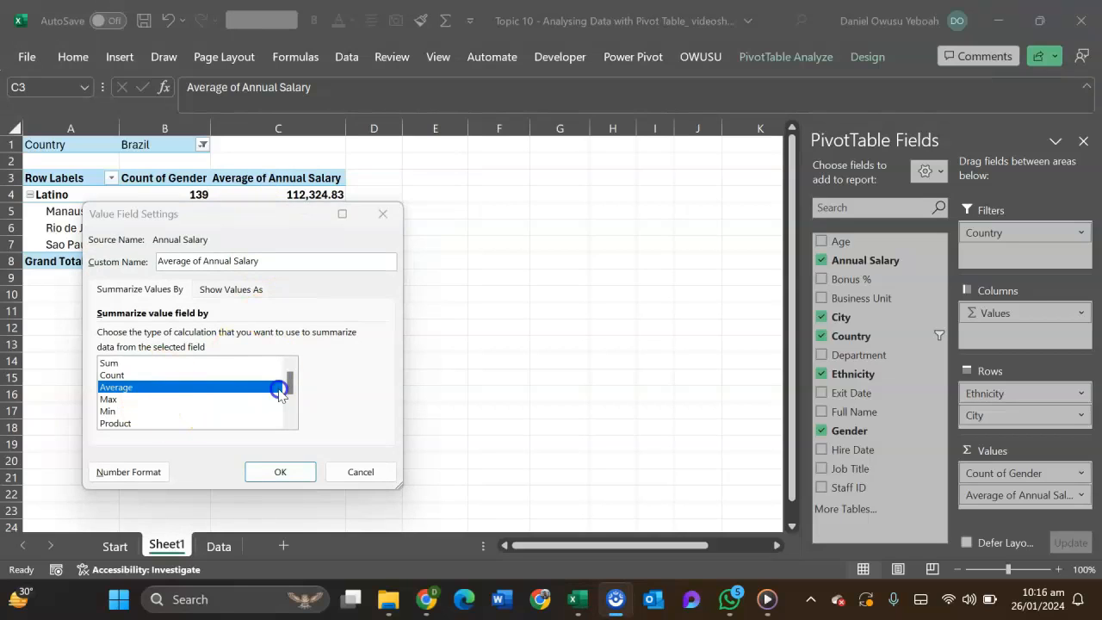
pyautogui.click(382, 214)
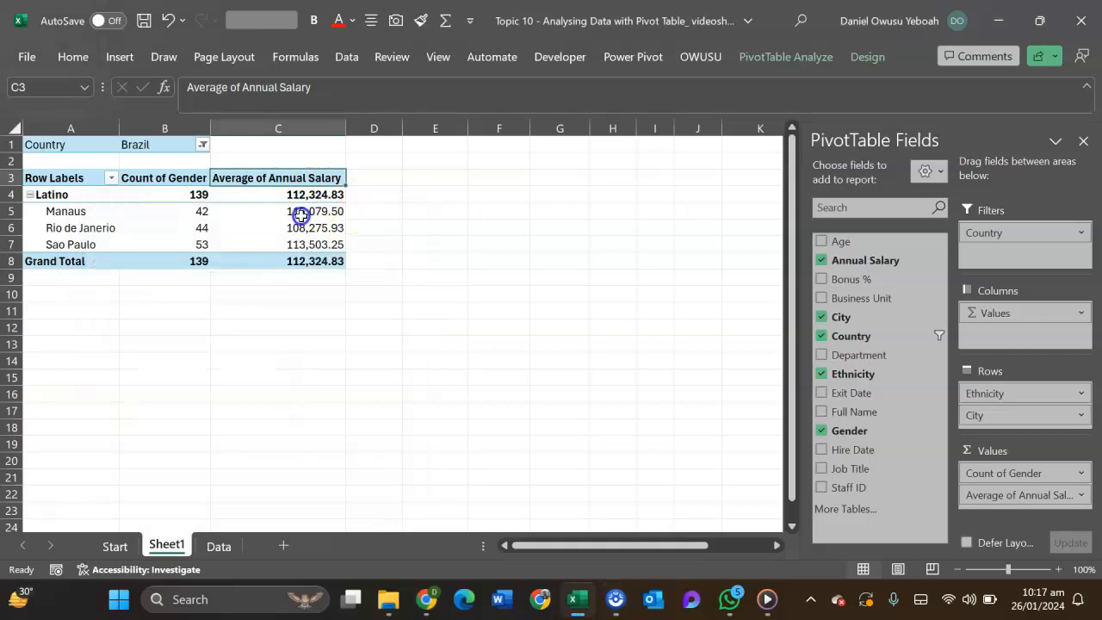
pyautogui.click(300, 215)
pyautogui.rightClick(301, 215)
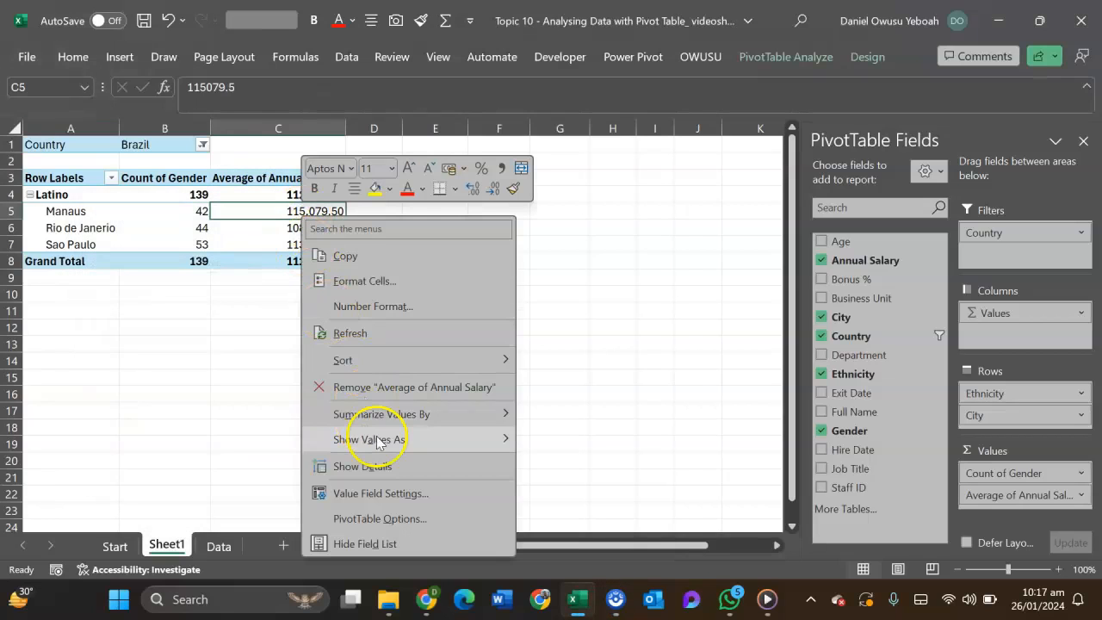
pyautogui.click(387, 492)
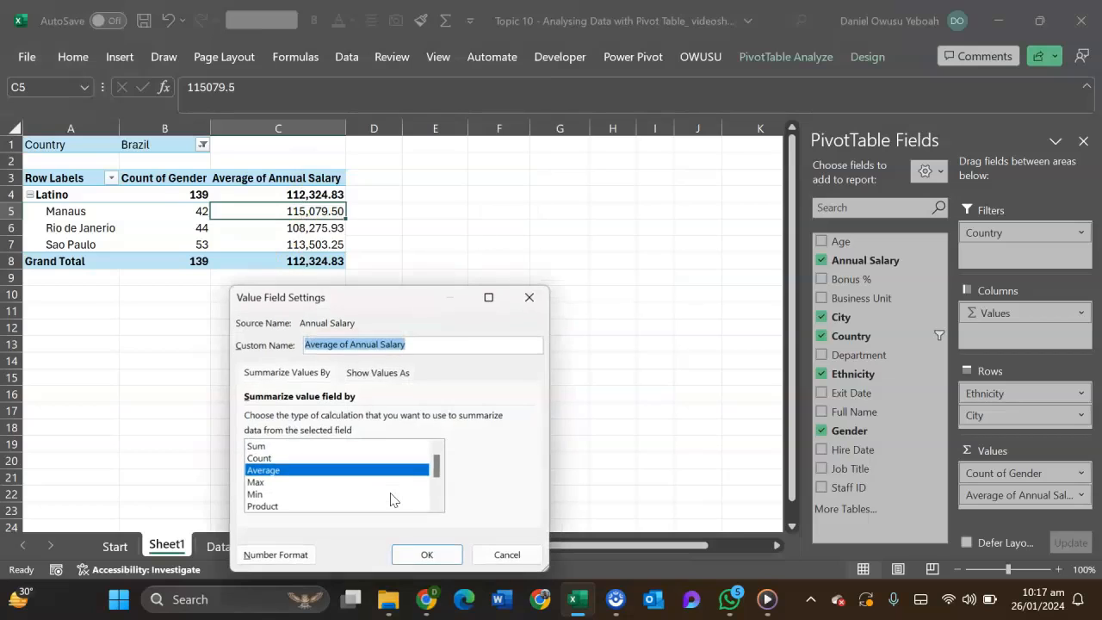
pyautogui.press('Escape')
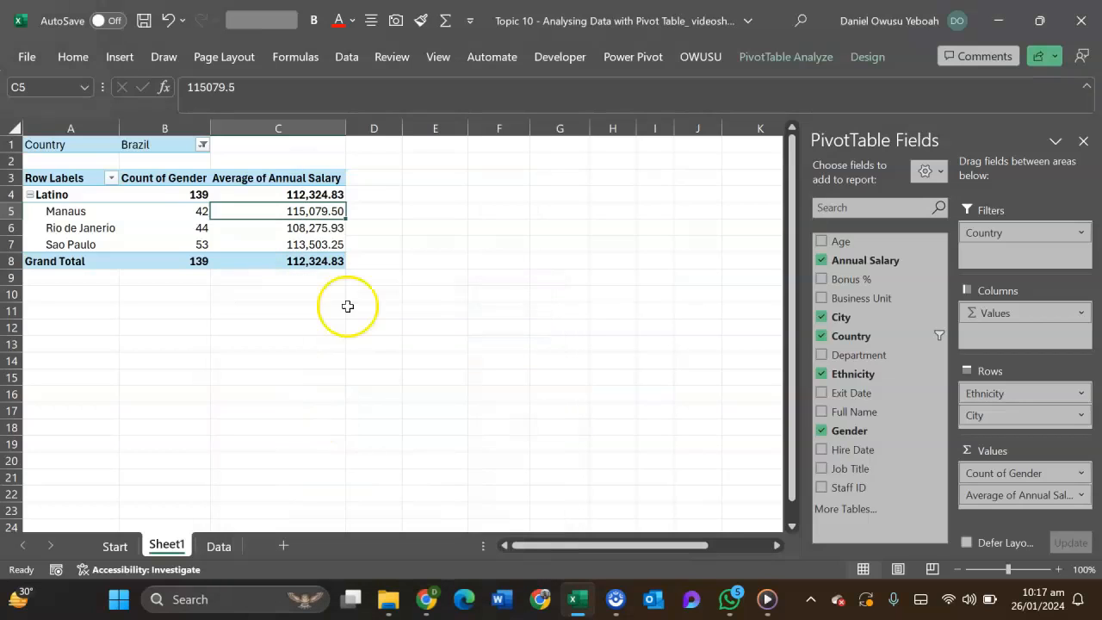
# Step: Open and close the Count of Gender value field settings from the Values area, and bring up the PivotTable analysis tools
pyautogui.click(1082, 474)
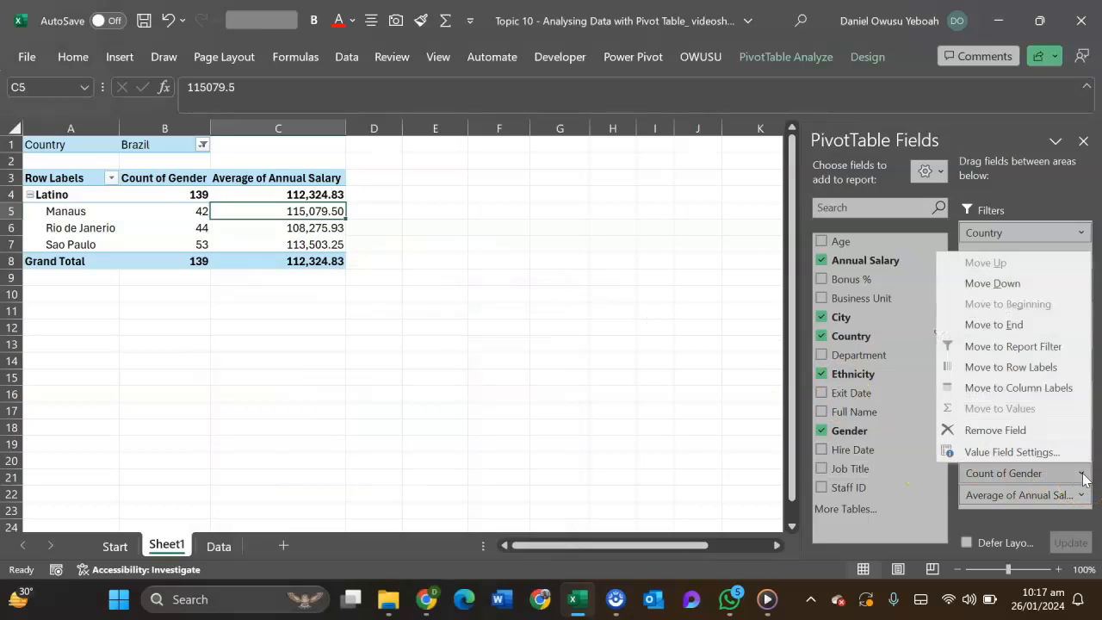
pyautogui.click(990, 452)
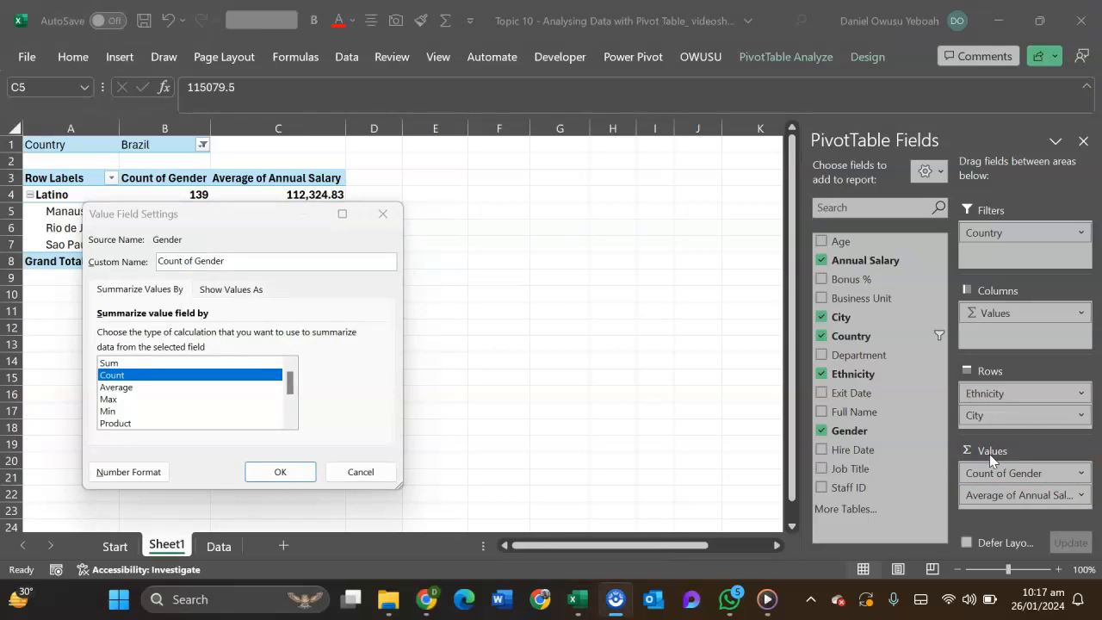
pyautogui.click(383, 214)
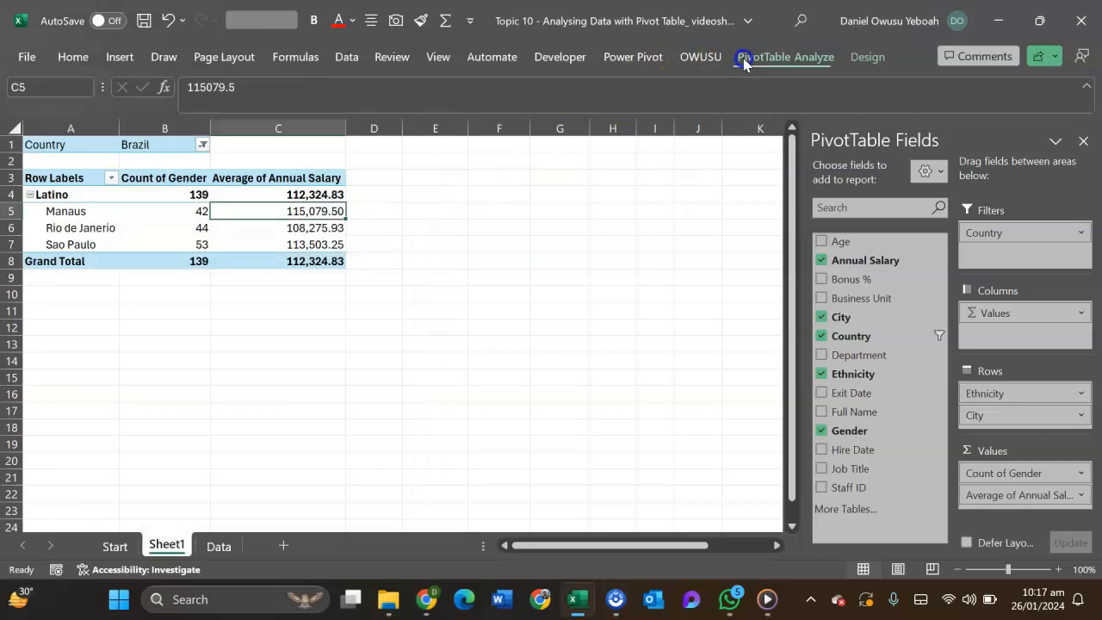
pyautogui.click(748, 57)
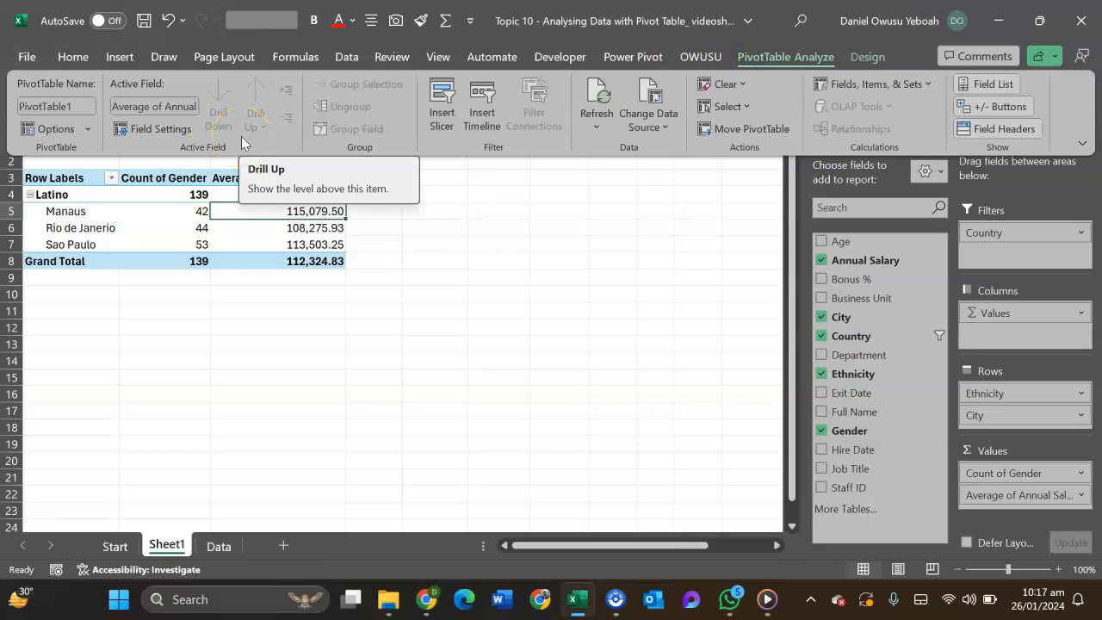
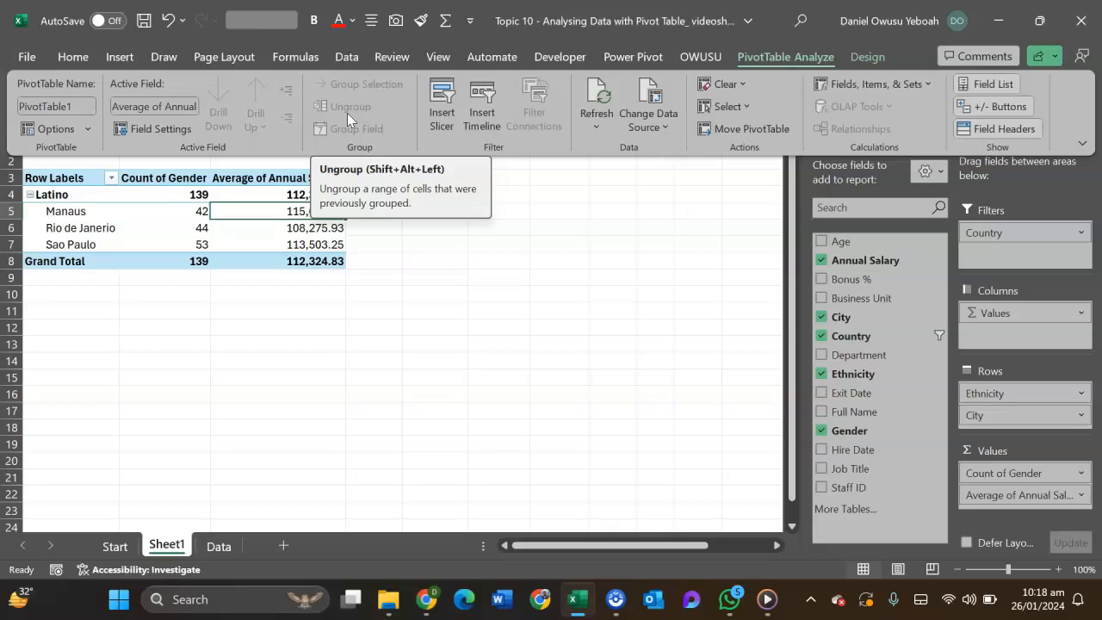
# Step: Insert slicers for the Country and Gender fields of the PivotTable
pyautogui.click(439, 121)
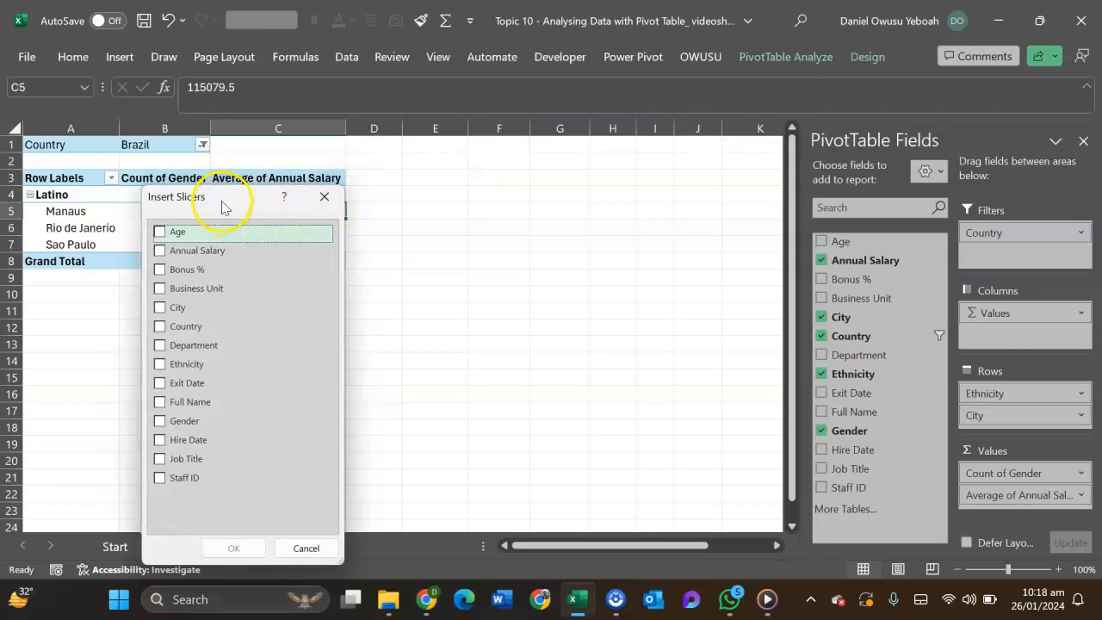
pyautogui.moveTo(224, 203); pyautogui.dragTo(439, 163)
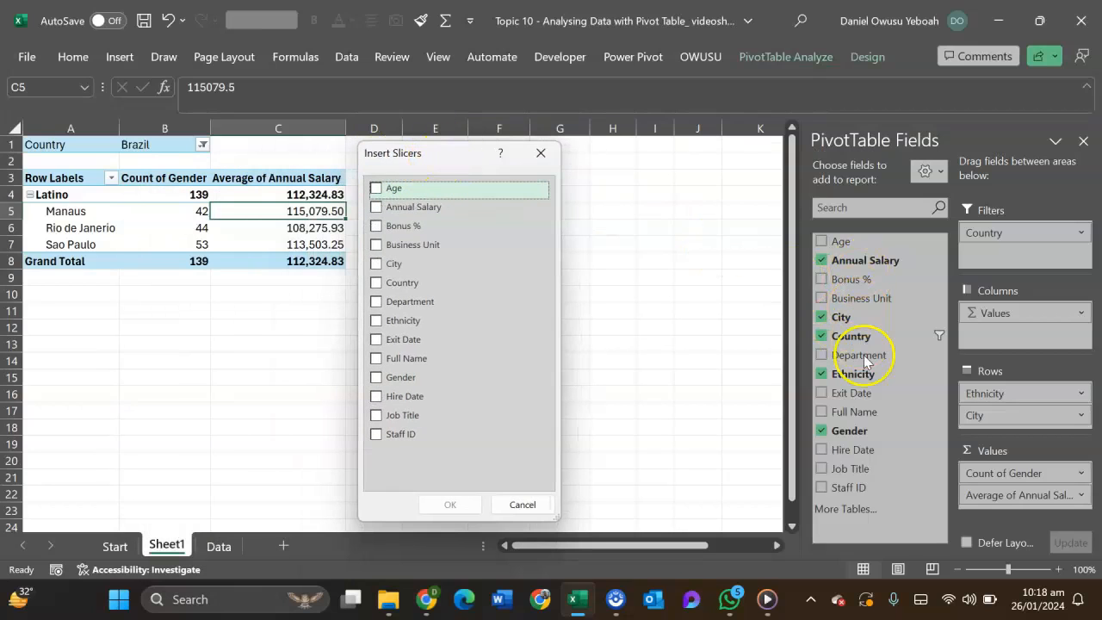
pyautogui.click(377, 283)
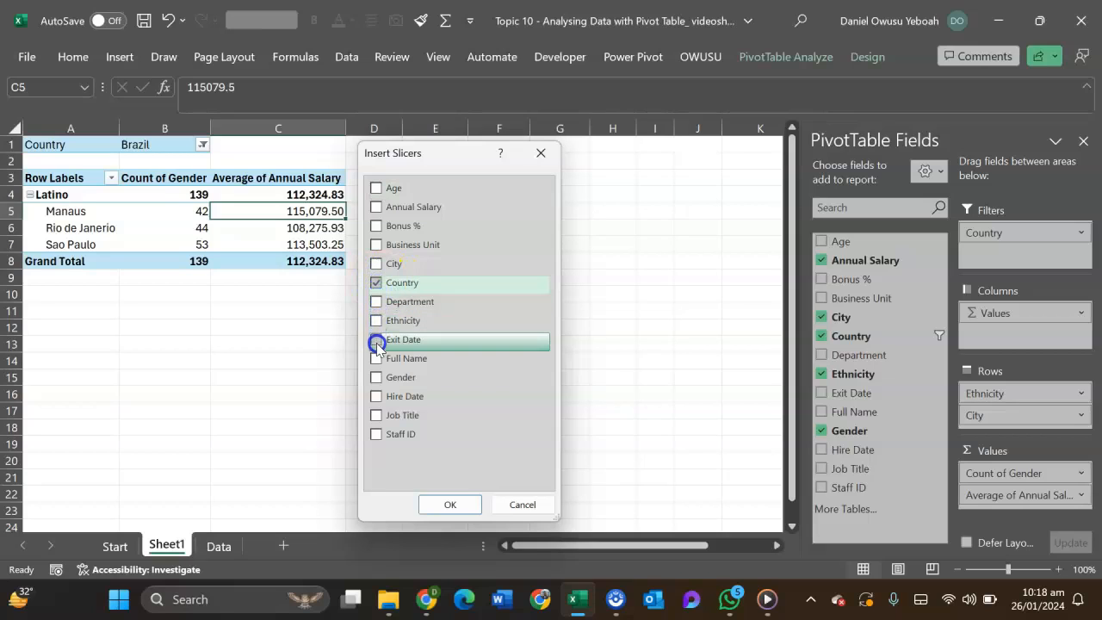
pyautogui.click(375, 376)
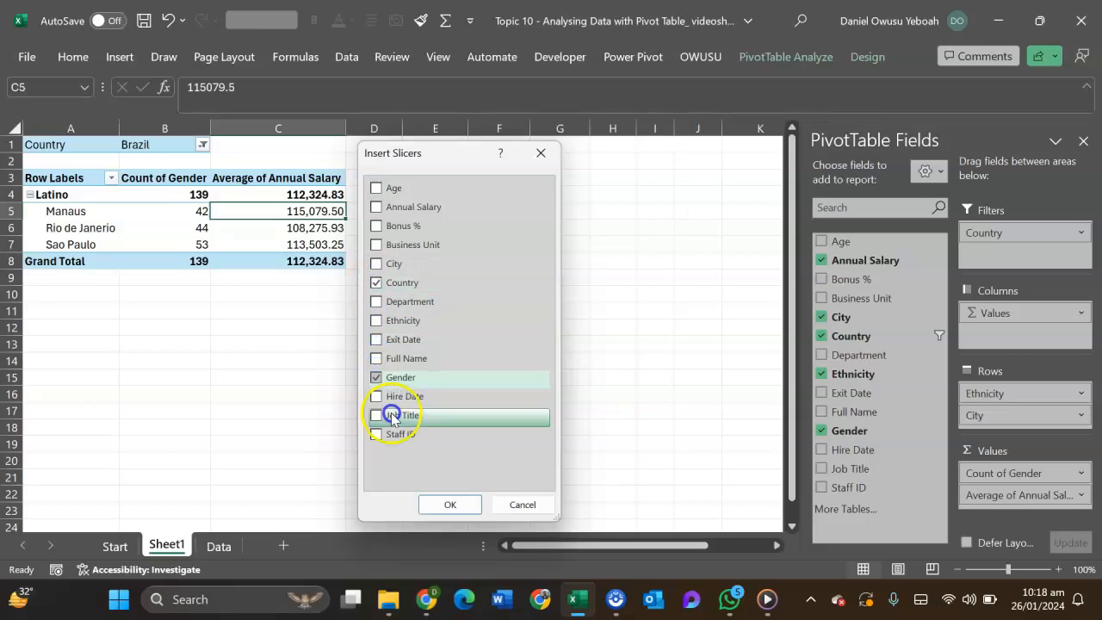
pyautogui.click(443, 507)
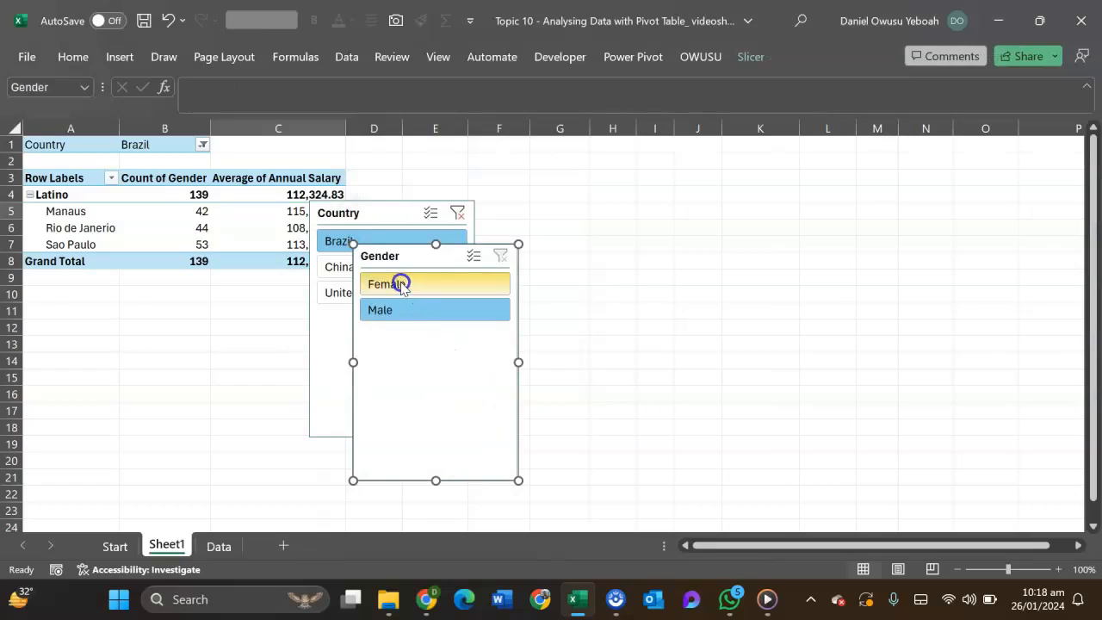
# Step: Move the Gender slicer beside the Country slicer and filter the PivotTable by Female, then by Male
pyautogui.moveTo(386, 253); pyautogui.dragTo(524, 218)
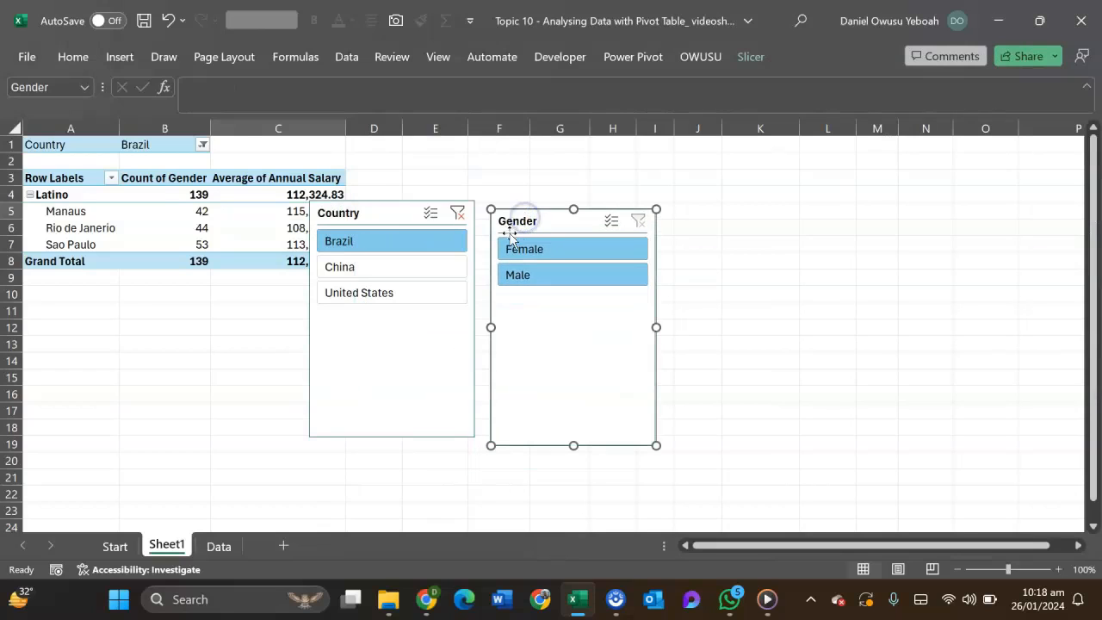
pyautogui.click(517, 249)
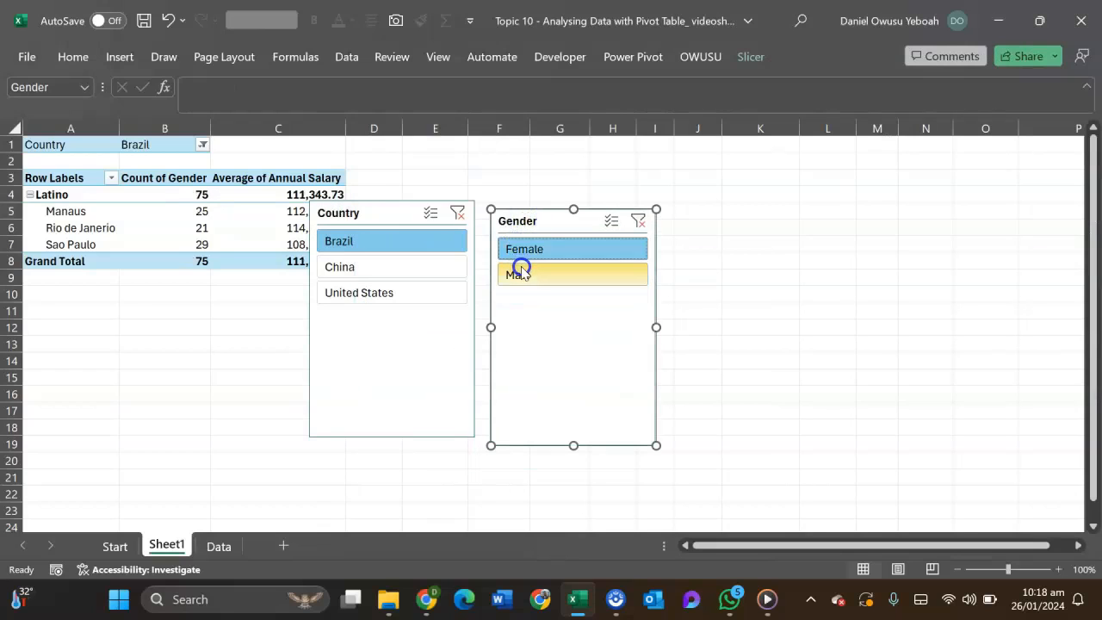
pyautogui.click(523, 274)
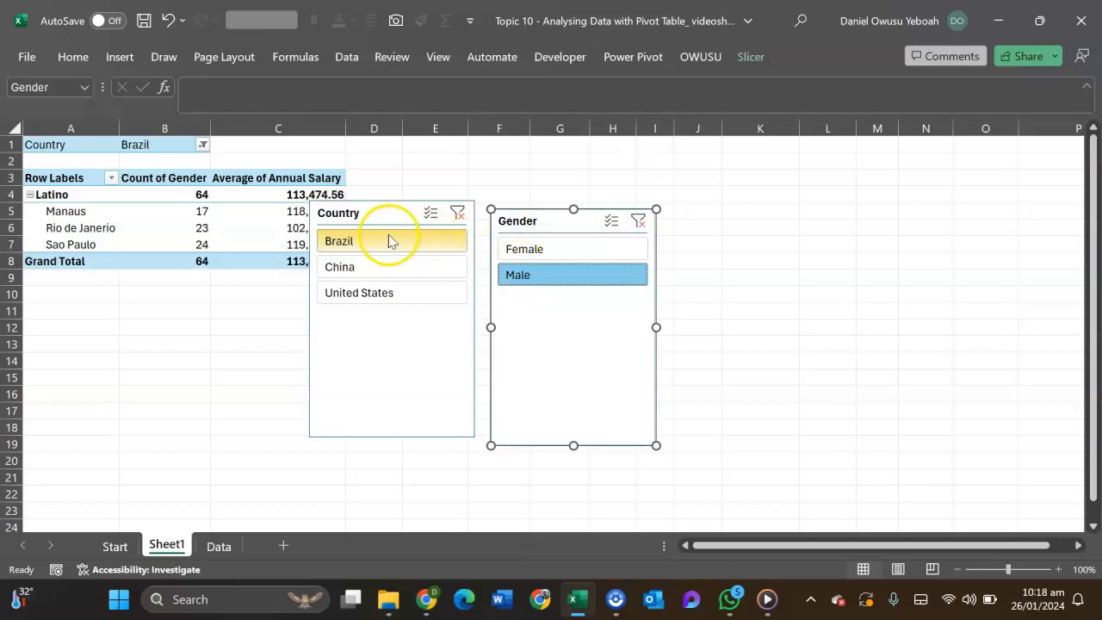
# Step: Filter the Country slicer to China, then clear the filters on both the Gender and Country slicers
pyautogui.click(362, 263)
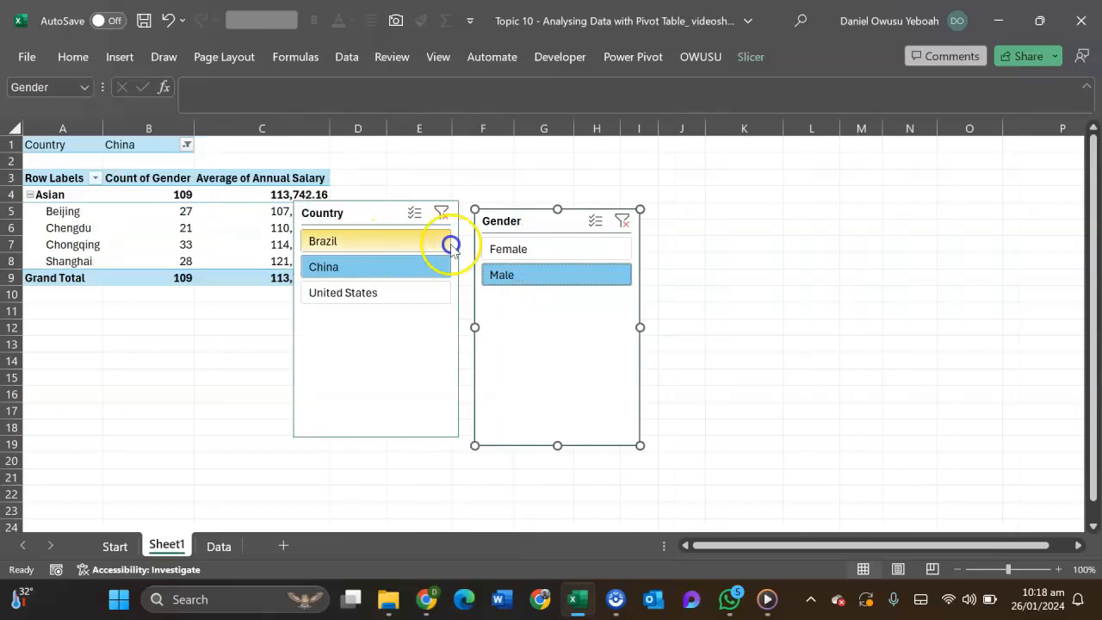
pyautogui.click(622, 221)
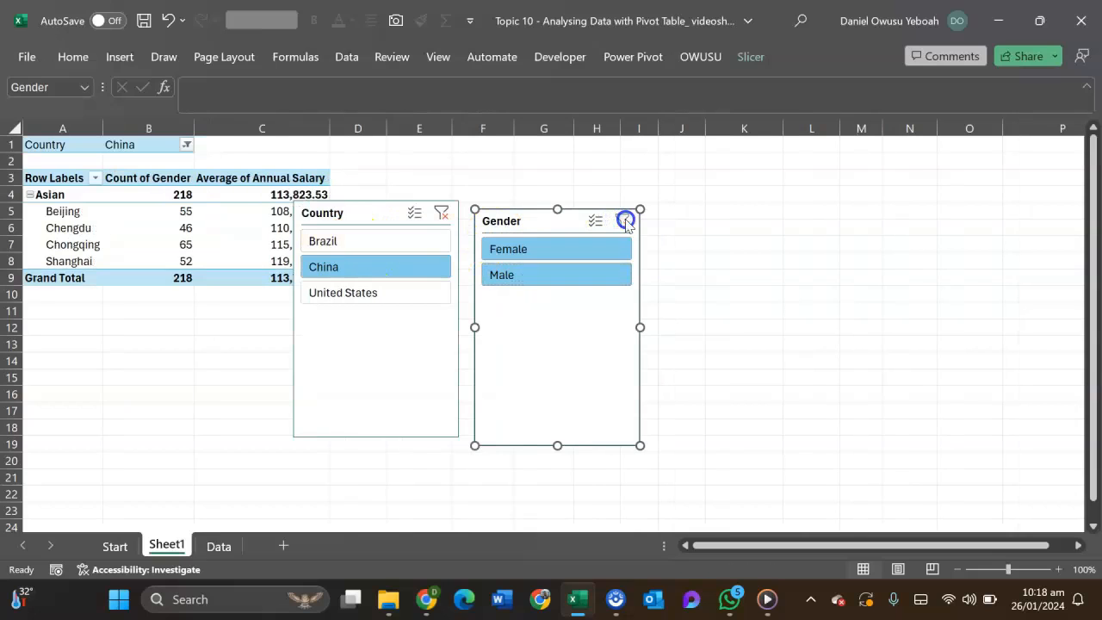
pyautogui.click(441, 213)
# Step: Delete the Country and Gender slicers from the sheet
pyautogui.click(396, 215)
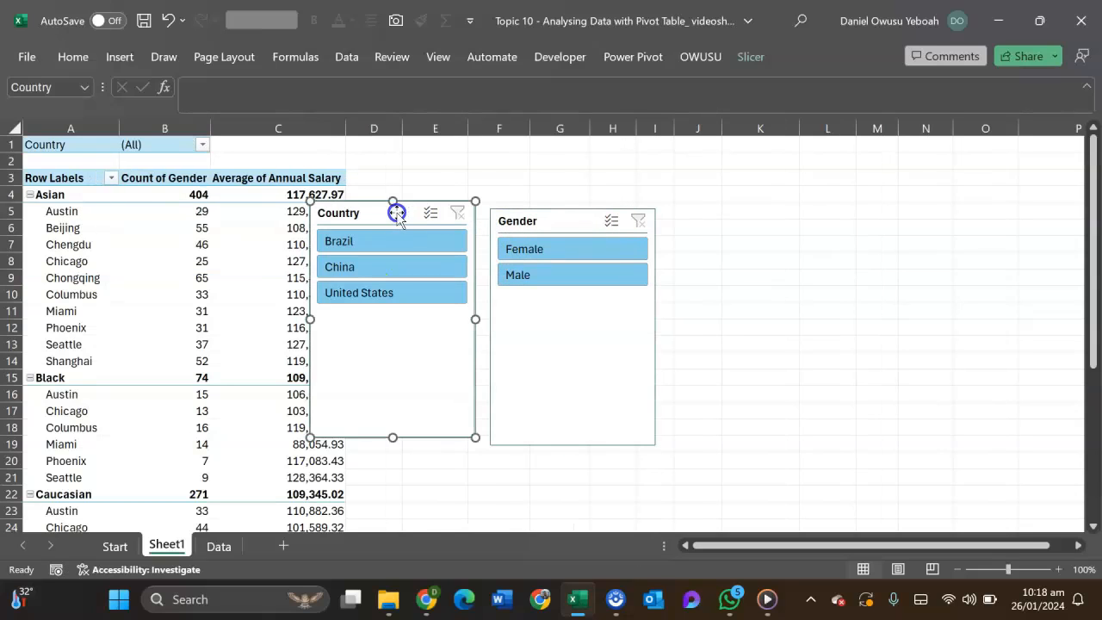
pyautogui.press('Delete')
pyautogui.click(554, 230)
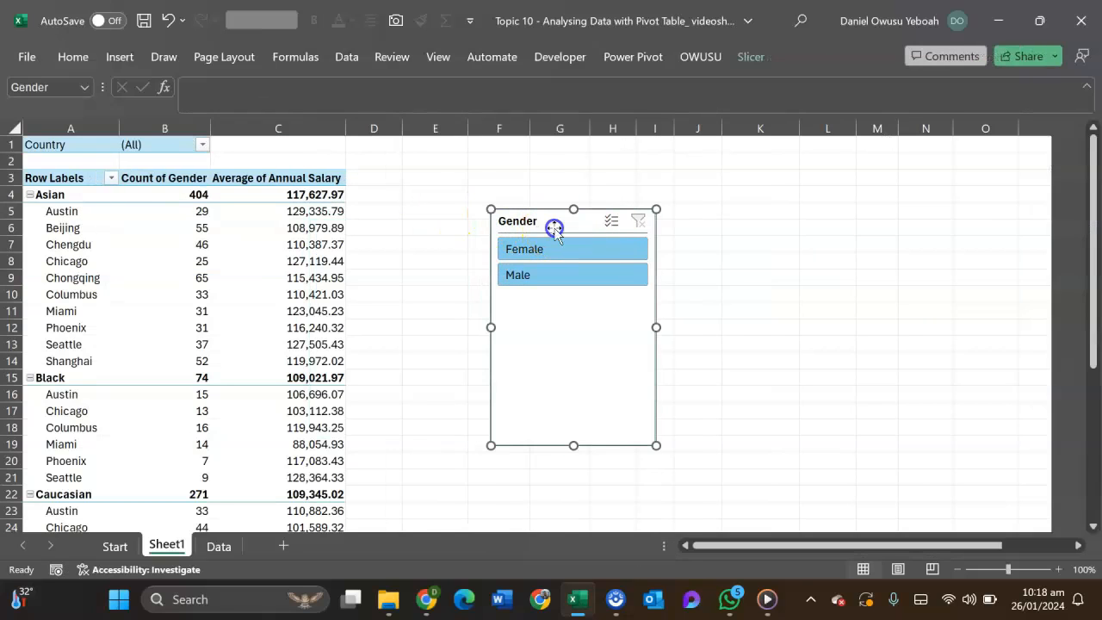
pyautogui.press('Delete')
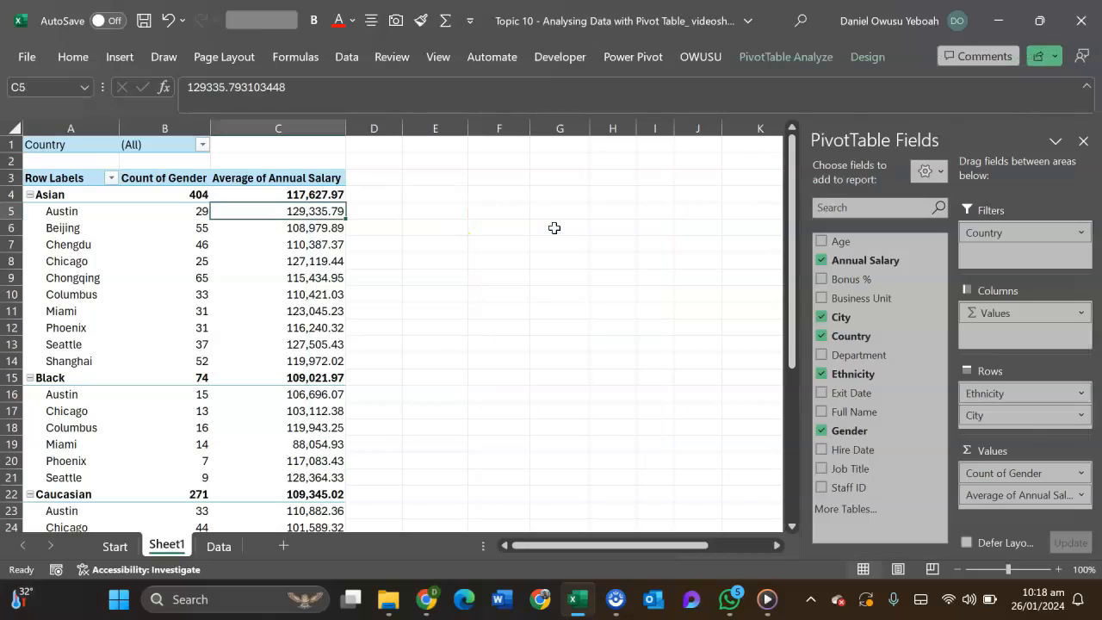
# Step: Insert a timeline for the Hire Date field of the PivotTable
pyautogui.click(753, 53)
pyautogui.click(495, 118)
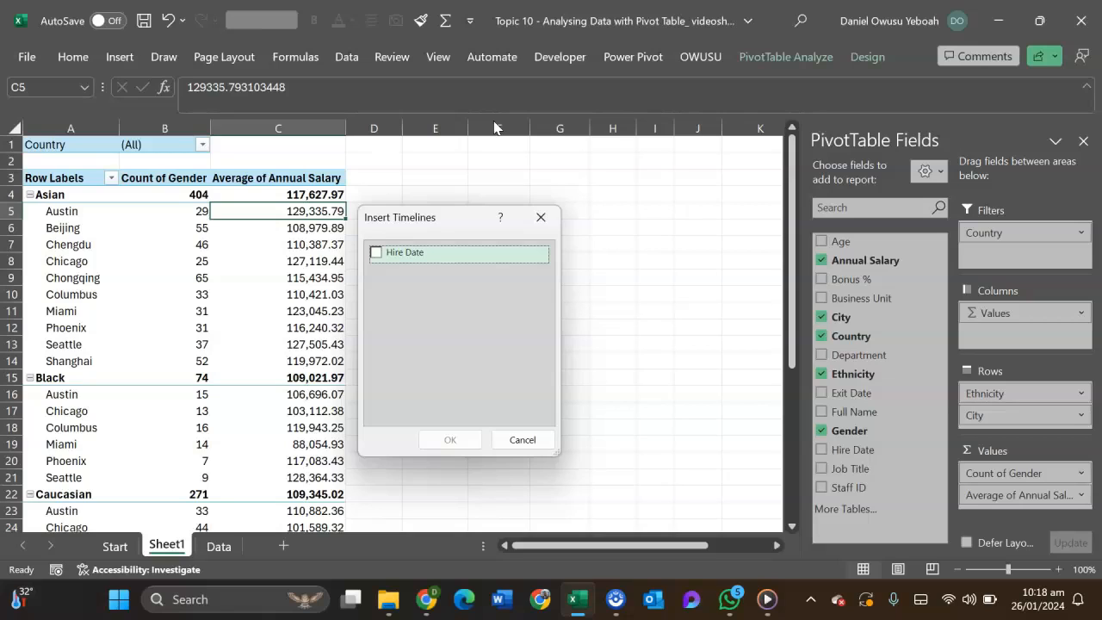
pyautogui.click(376, 253)
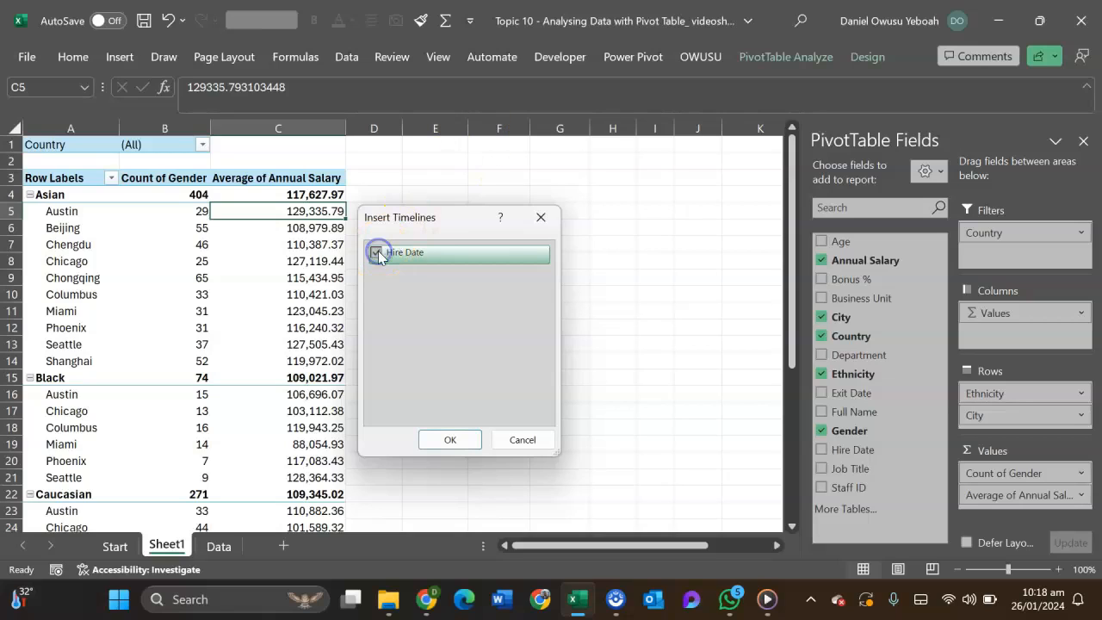
pyautogui.click(448, 439)
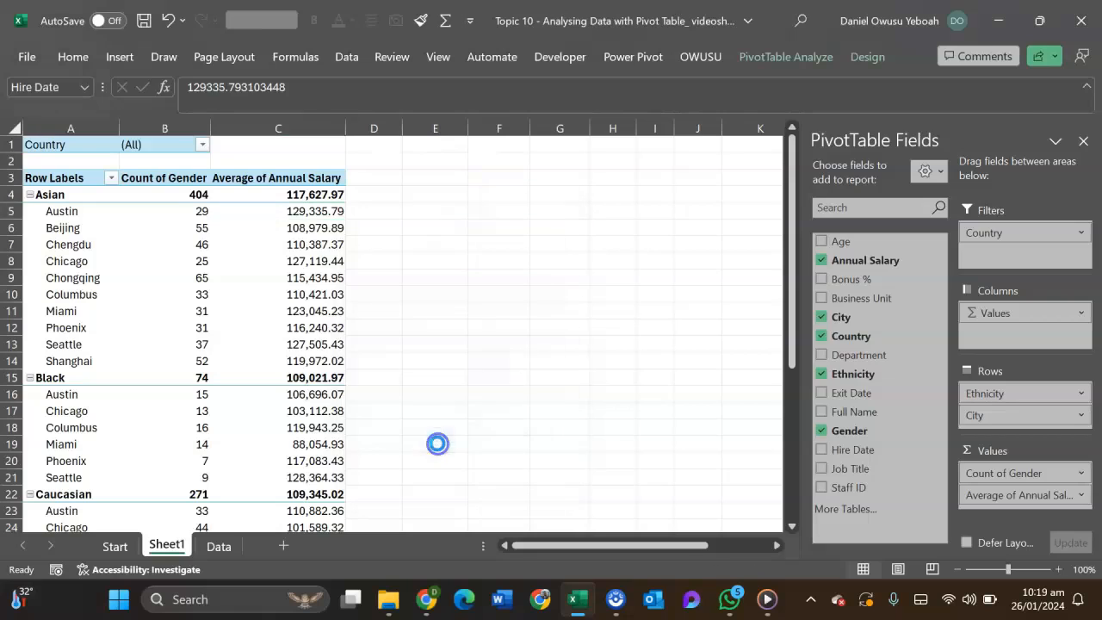
# Step: Move the Hire Date timeline beside the PivotTable and widen it
pyautogui.moveTo(364, 303); pyautogui.dragTo(490, 184)
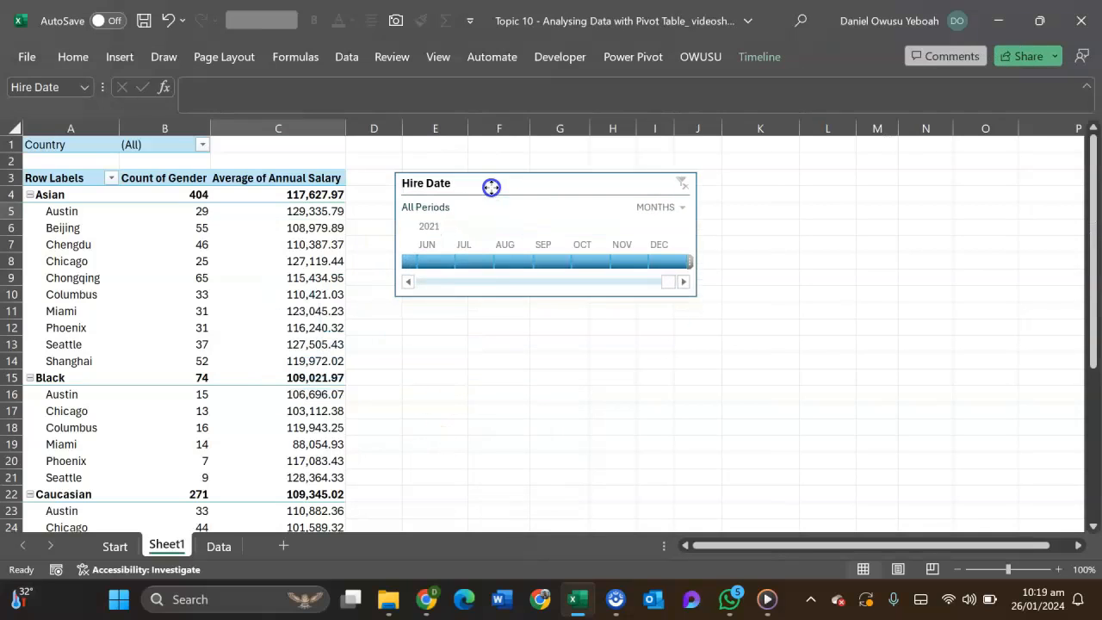
pyautogui.moveTo(697, 234); pyautogui.dragTo(1006, 246)
pyautogui.click(483, 280)
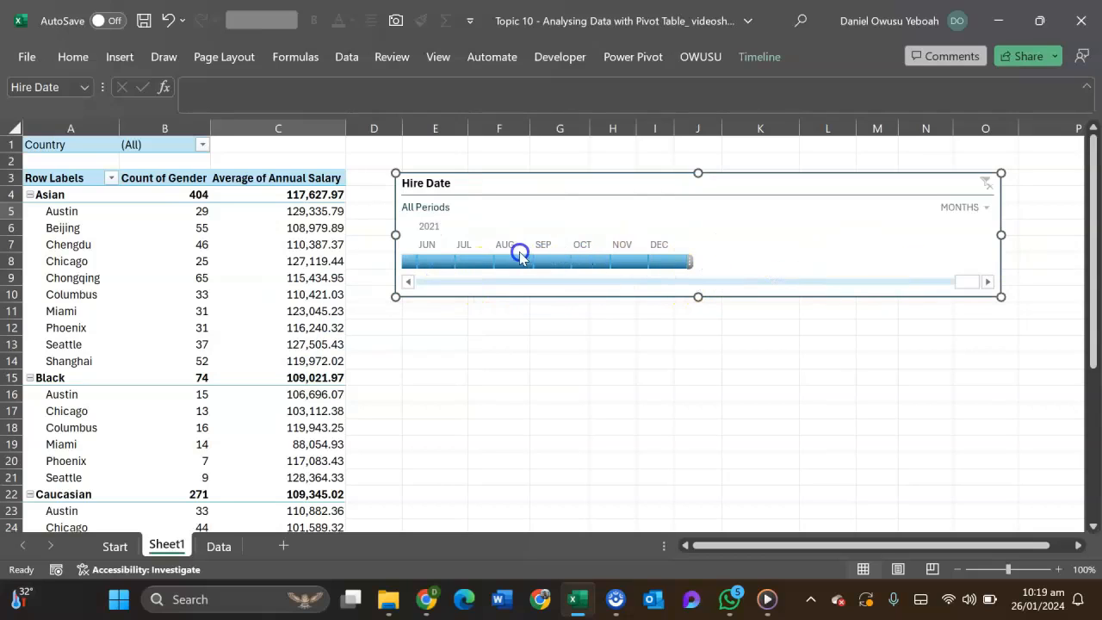
# Step: Filter the timeline to Jul–Aug 2021 and open its time-level options, closing them without changes
pyautogui.click(520, 261)
pyautogui.moveTo(517, 258)
pyautogui.mouseDown()
pyautogui.moveTo(460, 266)
pyautogui.moveTo(608, 264)
pyautogui.moveTo(534, 269)
pyautogui.mouseUp()
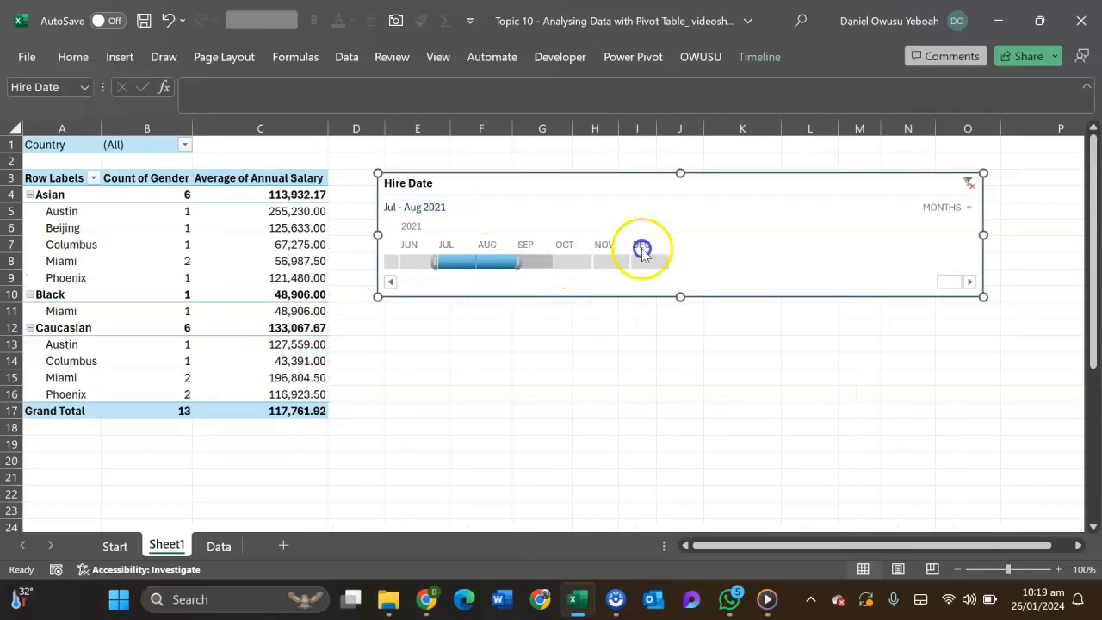
pyautogui.click(960, 208)
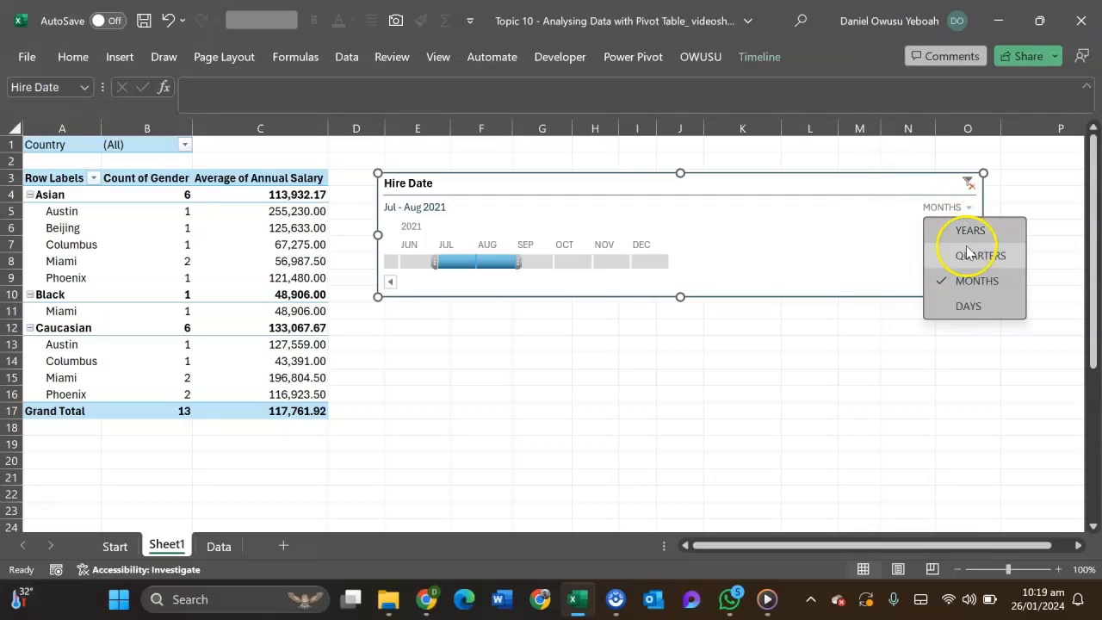
pyautogui.click(874, 238)
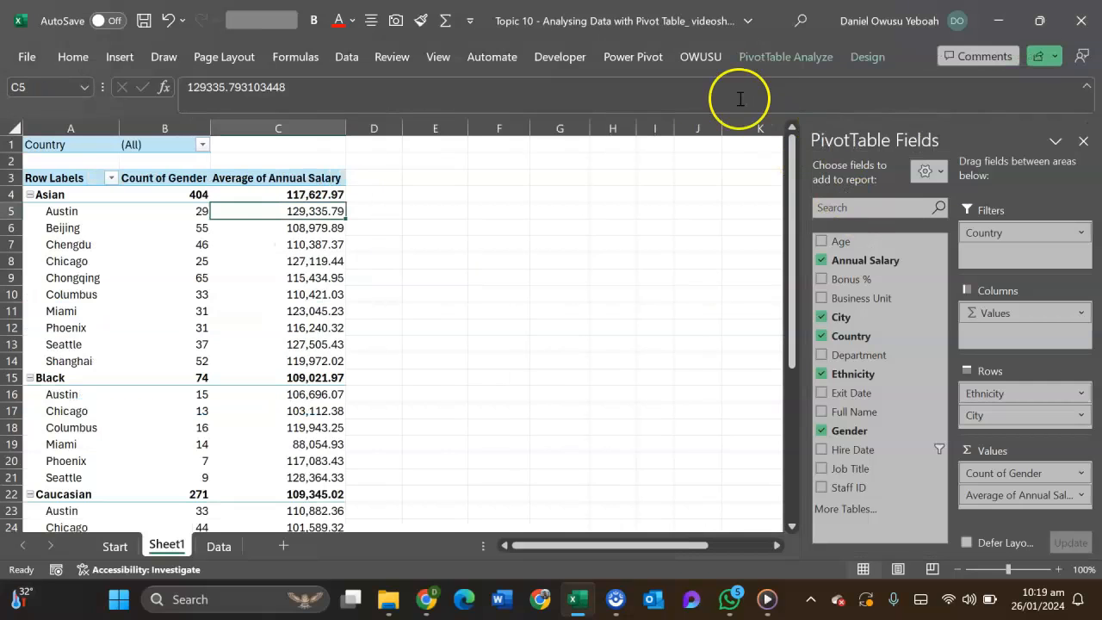
# Step: Open the PivotTable Refresh options, then switch to the Data sheet and browse the employee table
pyautogui.click(759, 63)
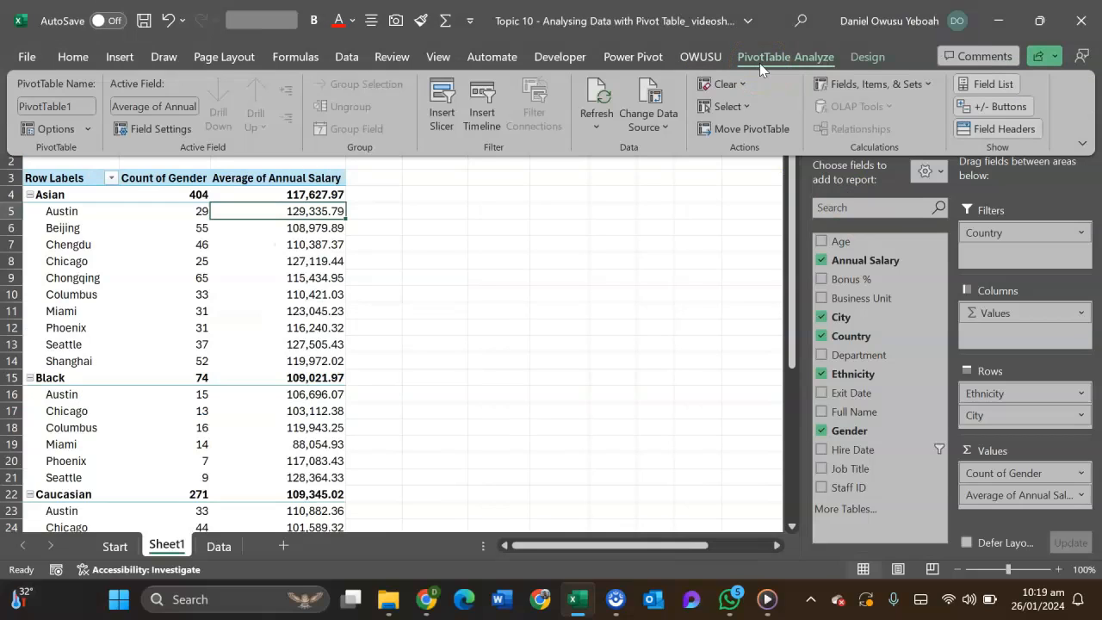
pyautogui.click(587, 126)
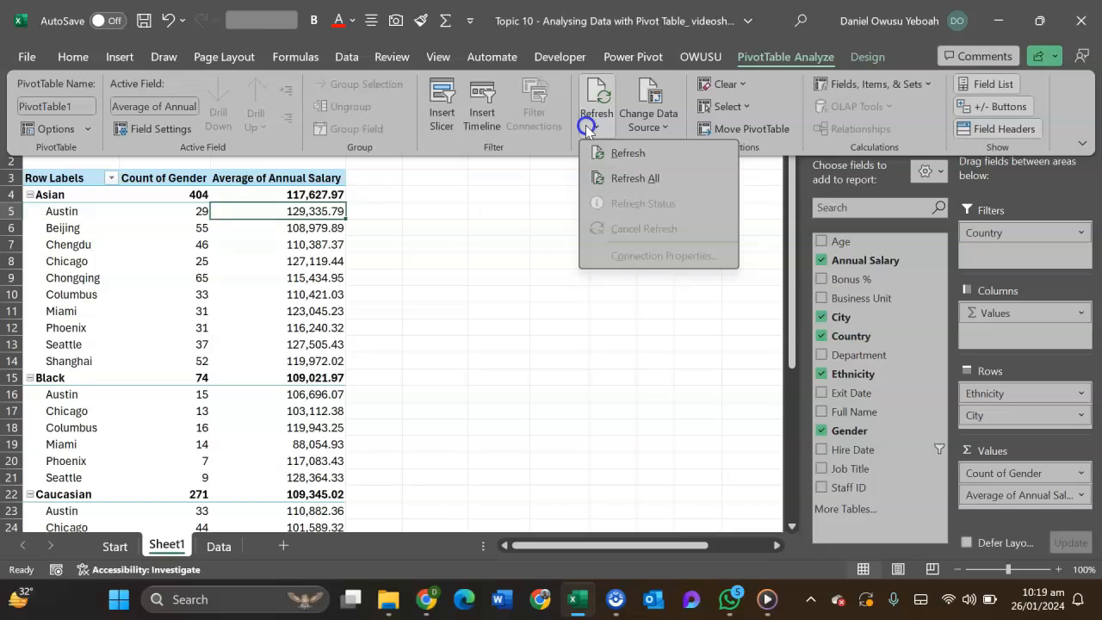
pyautogui.click(213, 546)
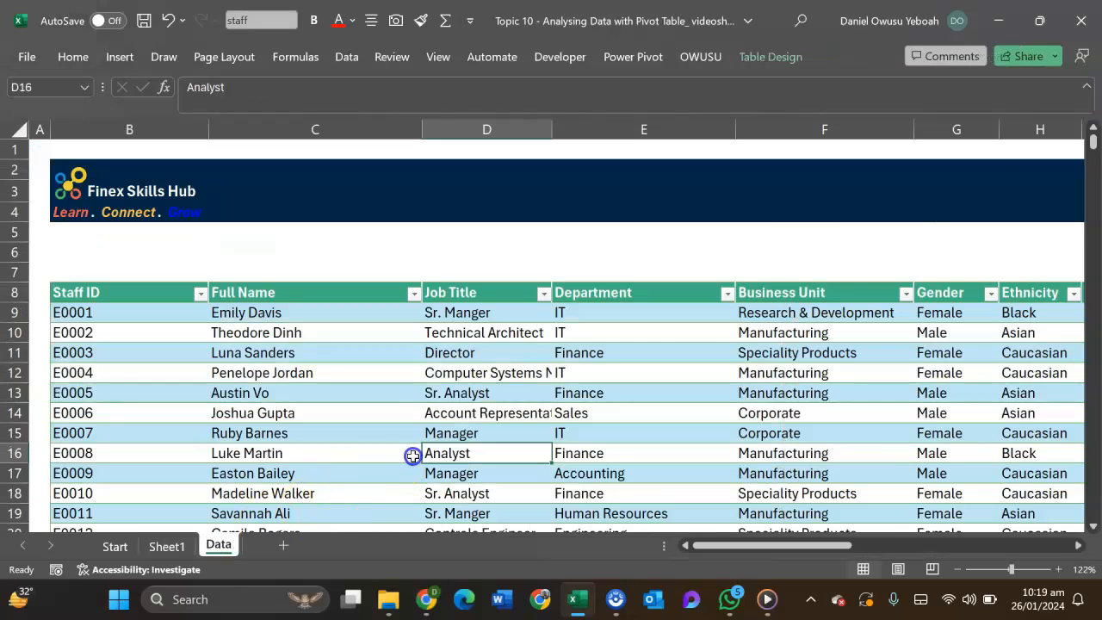
pyautogui.keyDown('ctrl'); pyautogui.scroll(-2, 414, 456); pyautogui.keyUp('ctrl')
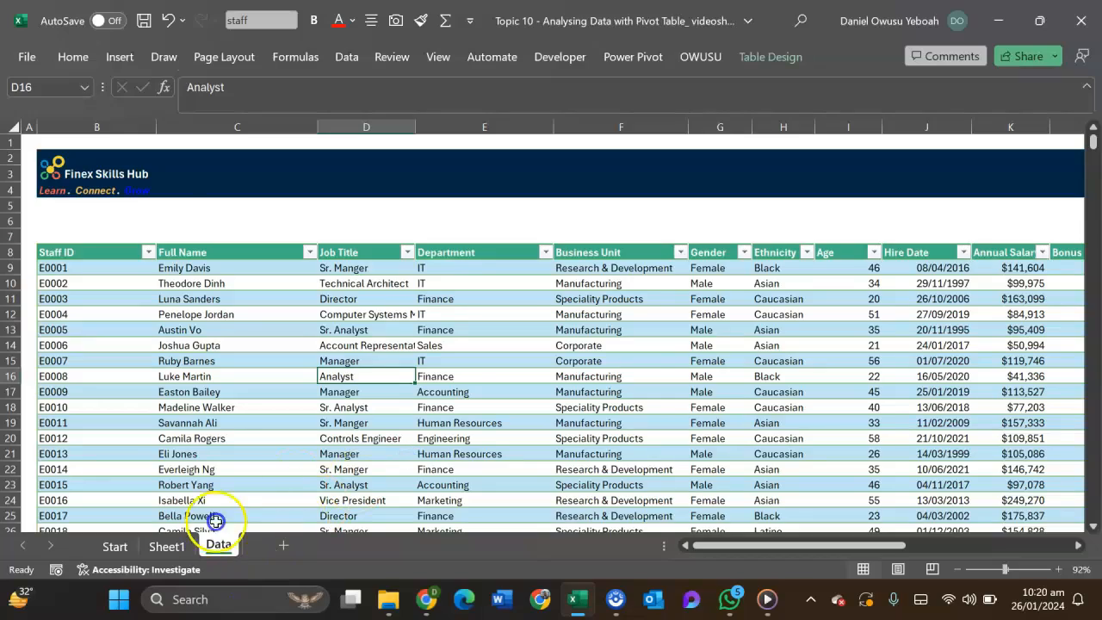
pyautogui.hscroll(3, 456, 394)
pyautogui.scroll(-1, 455, 398)
pyautogui.scroll(-1, 452, 395)
pyautogui.hscroll(-3, 451, 393)
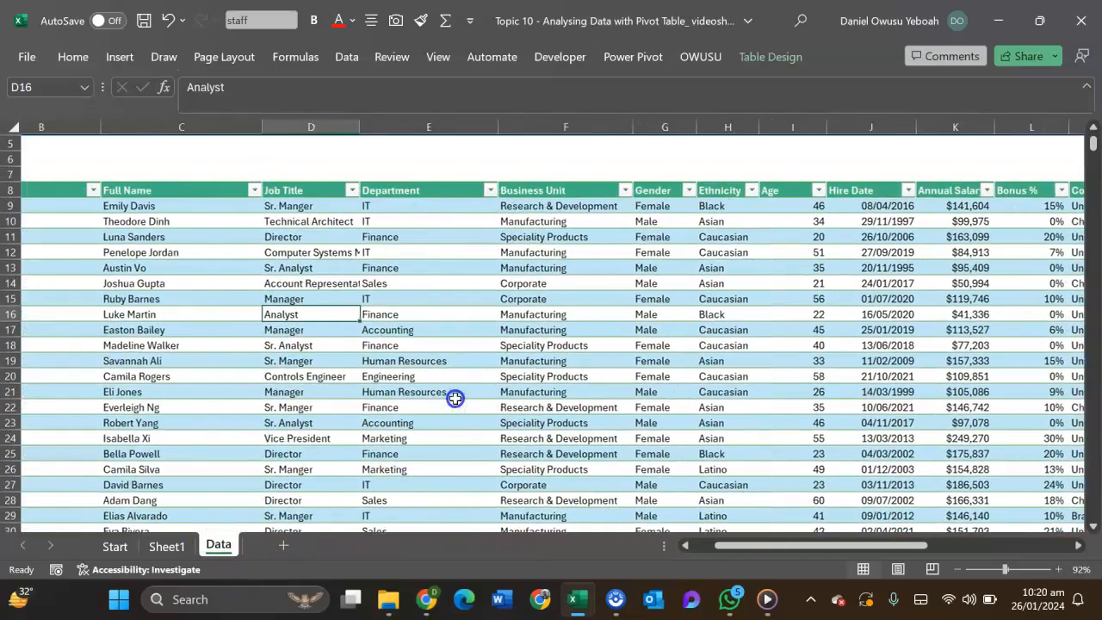
pyautogui.scroll(-1, 452, 393)
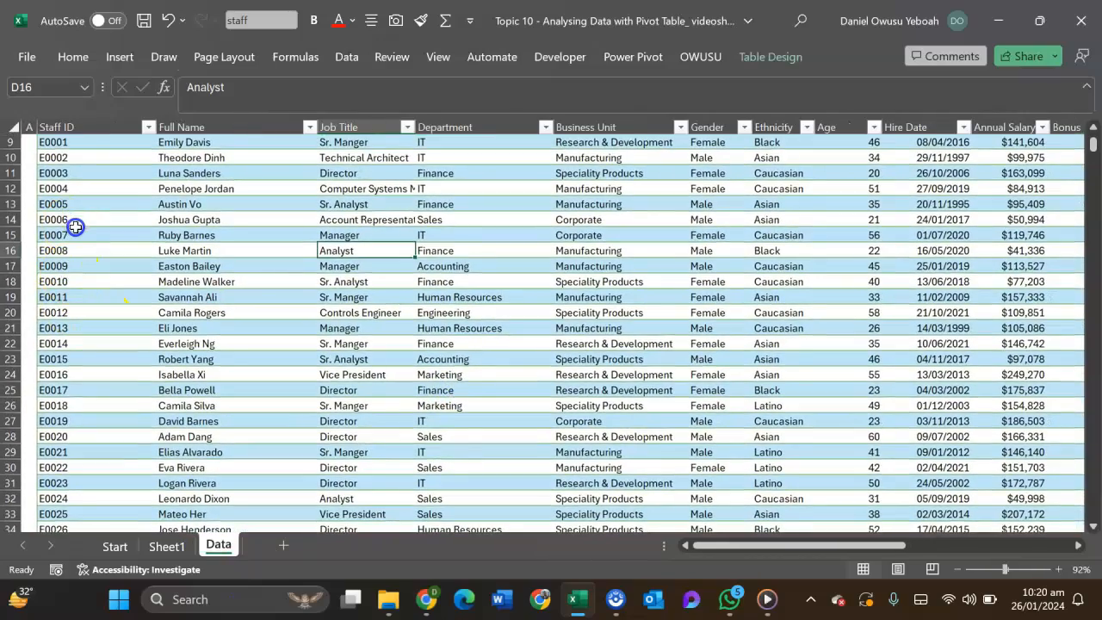
# Step: Clear all employee records in the Data table from row 14 (E0006) down to the last row
pyautogui.click(74, 221)
pyautogui.hotkey('ctrl', 'shift', 'Down')
pyautogui.hotkey('ctrl', 'shift', 'Right')
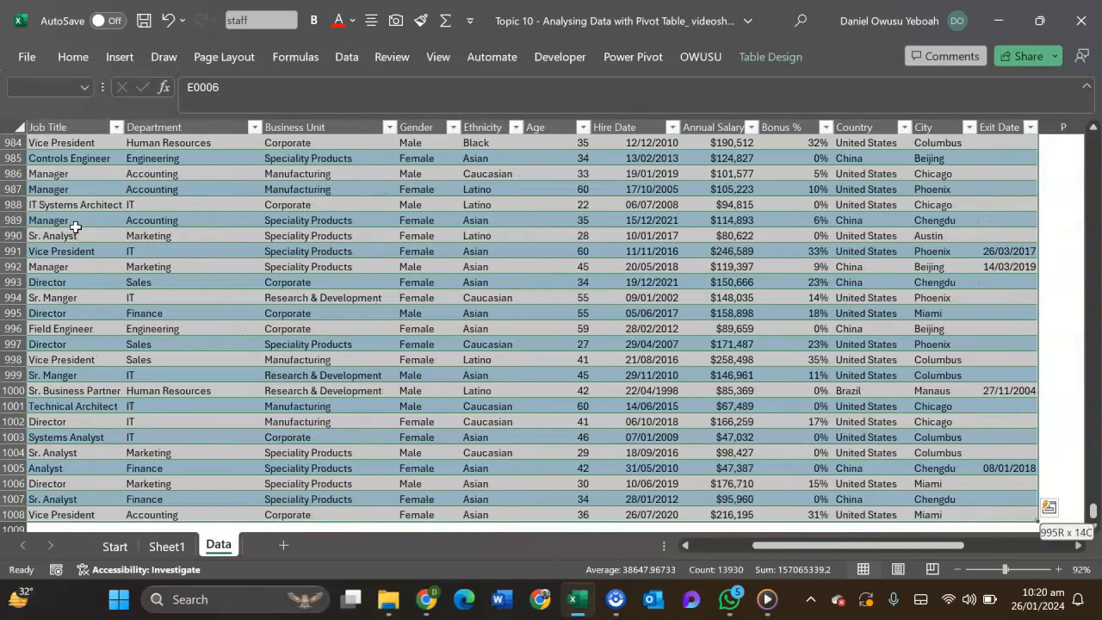
pyautogui.hotkey('ctrl', 'BackSpace')
pyautogui.click(266, 261)
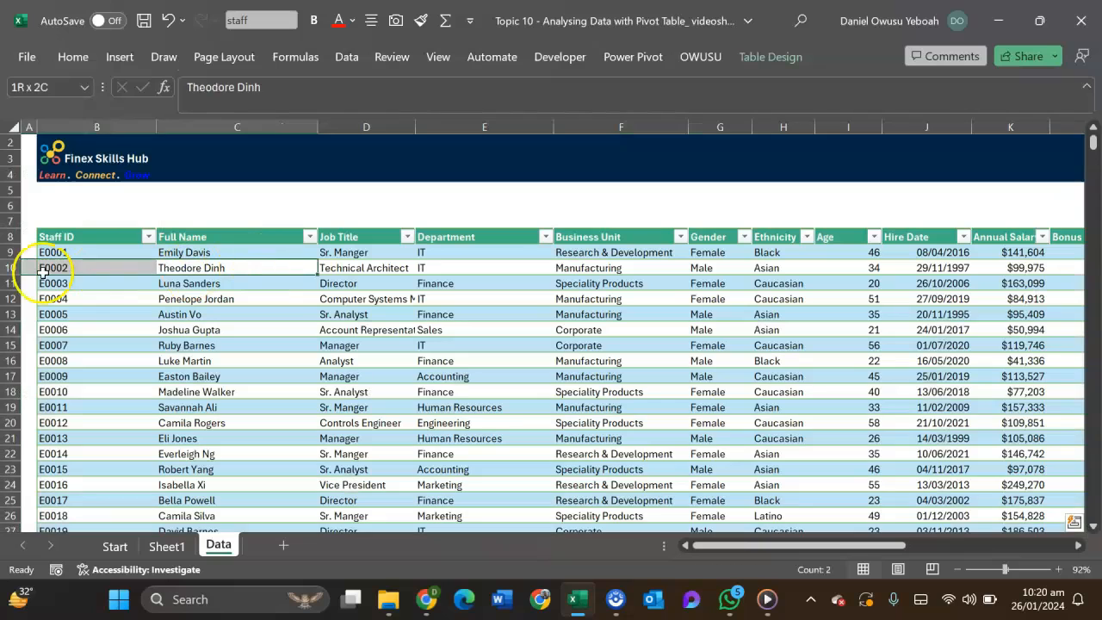
pyautogui.click(40, 329)
pyautogui.hotkey('ctrl', 'shift', 'Down')
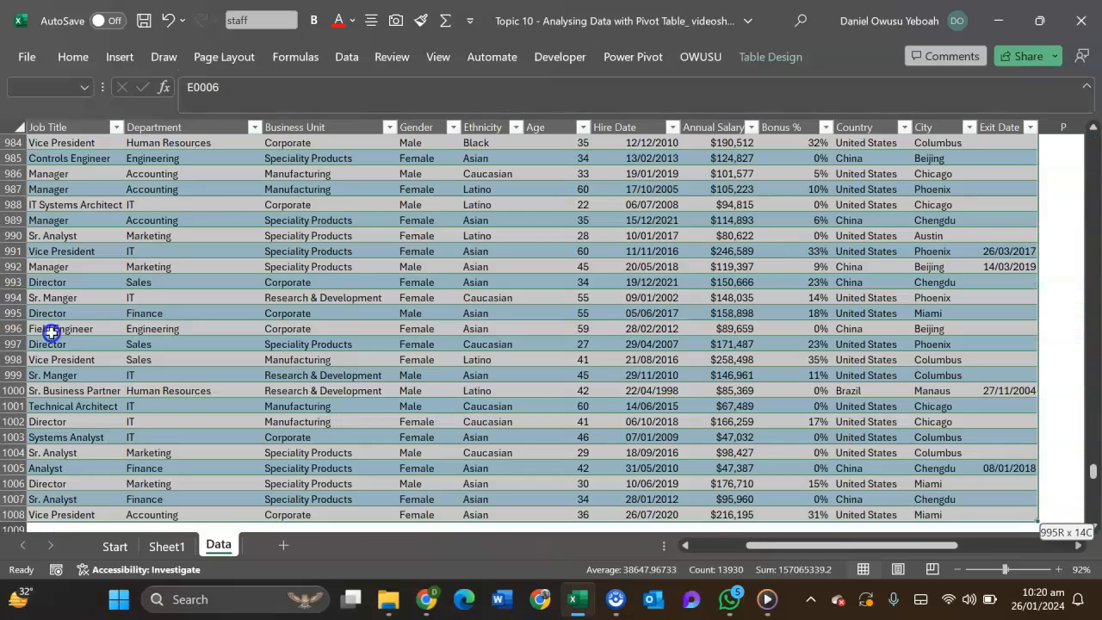
pyautogui.hotkey('ctrl', 'BackSpace')
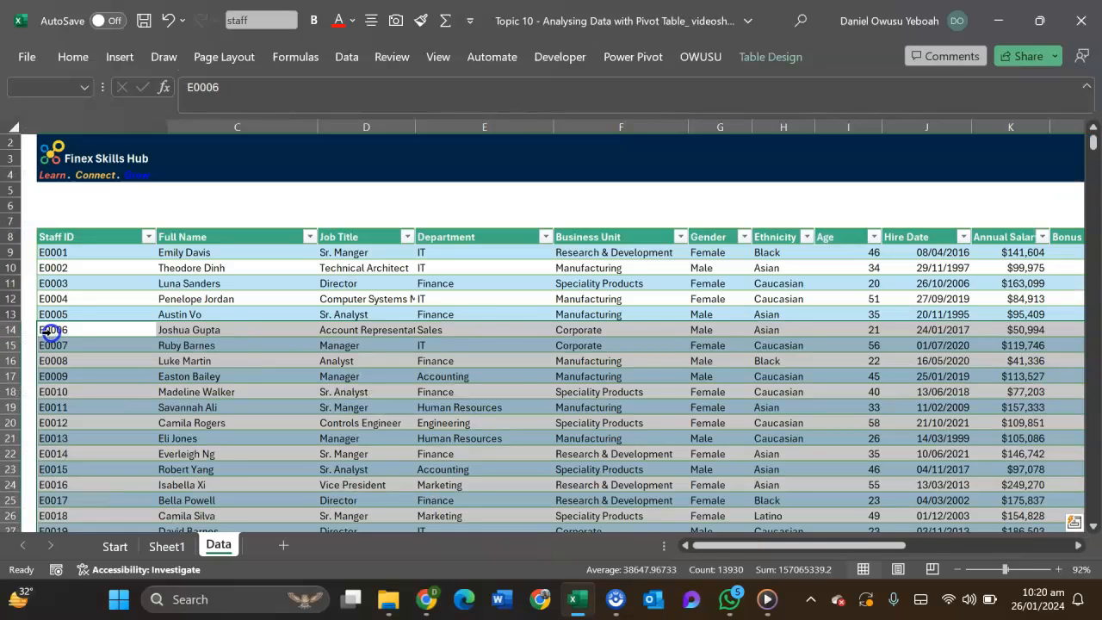
pyautogui.press('Delete')
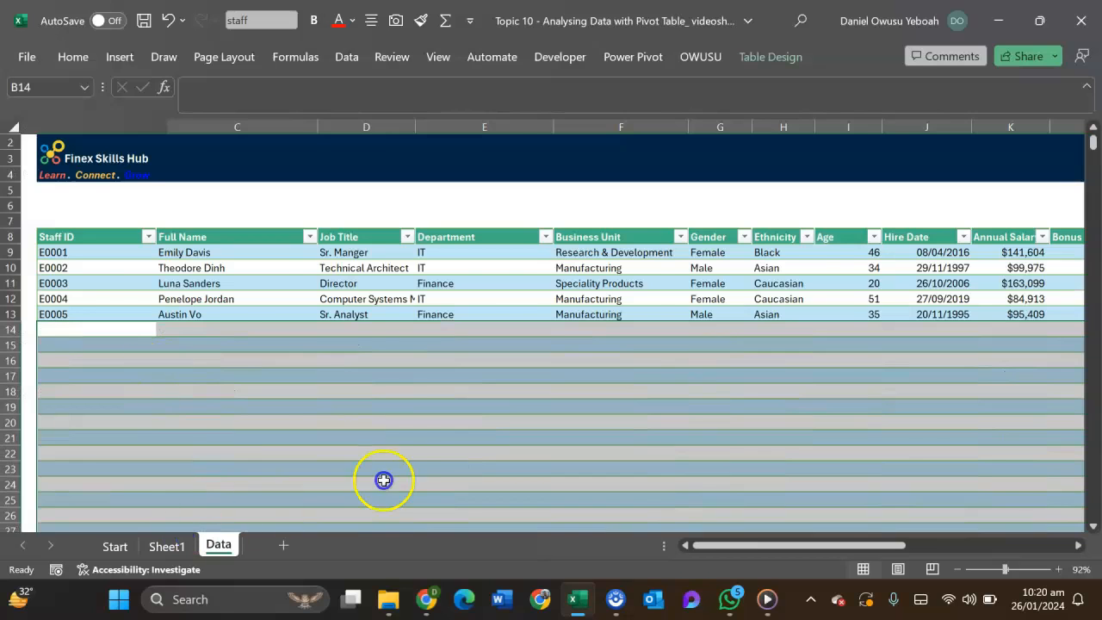
# Step: Switch to the PivotTable on Sheet1 and refresh it so it reflects the trimmed Data table
pyautogui.hscroll(5, 419, 462)
pyautogui.hscroll(-5, 419, 462)
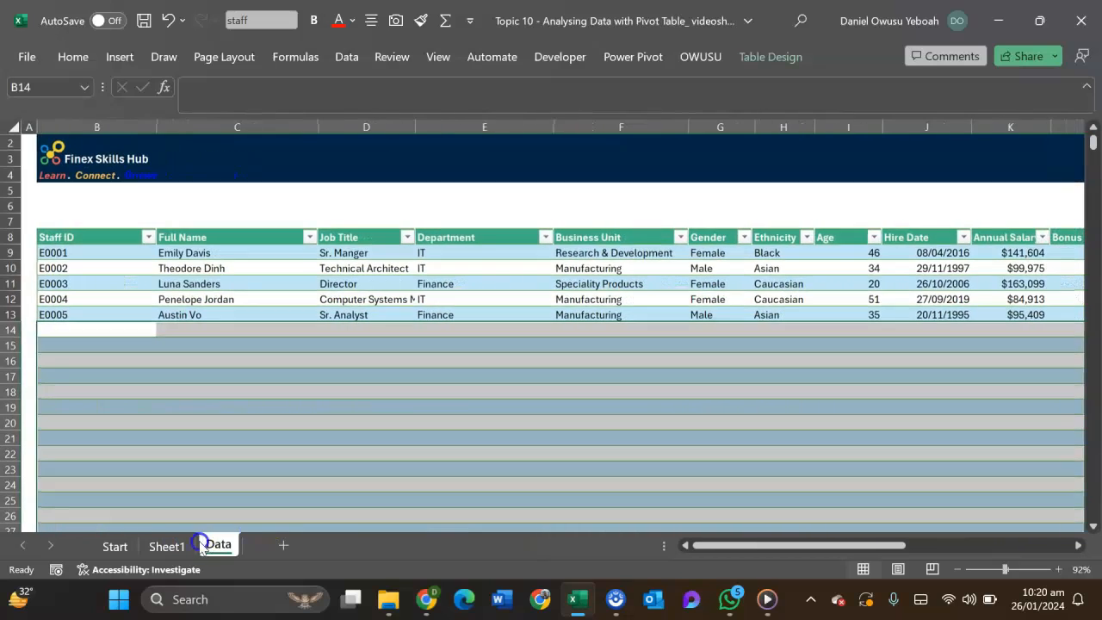
pyautogui.click(167, 546)
pyautogui.scroll(-3, 201, 467)
pyautogui.scroll(-6, 202, 467)
pyautogui.scroll(9, 202, 467)
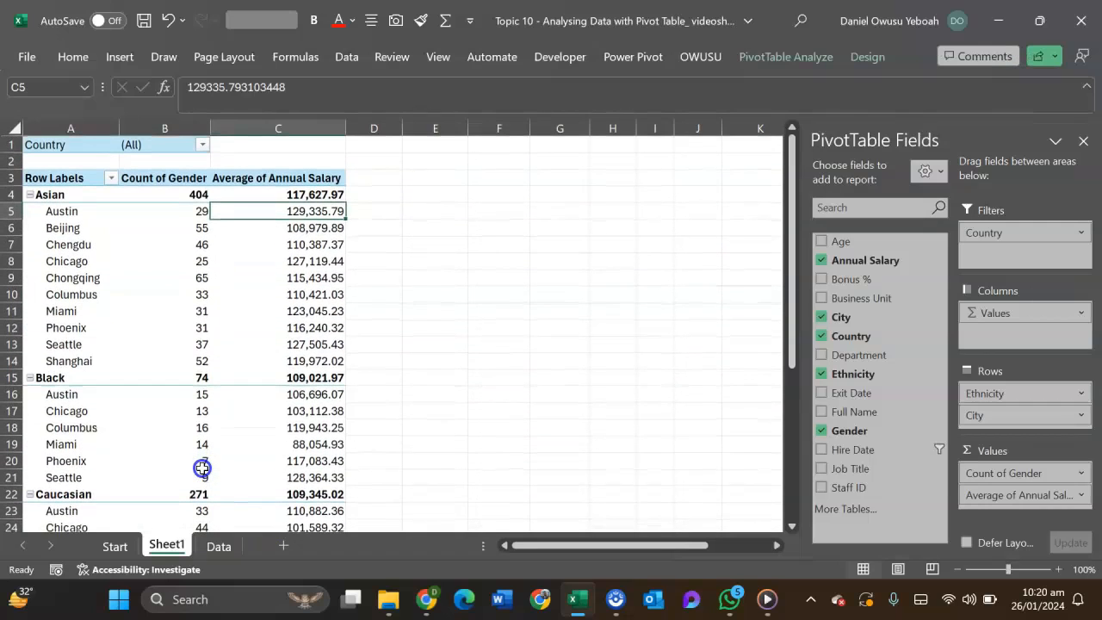
pyautogui.click(775, 57)
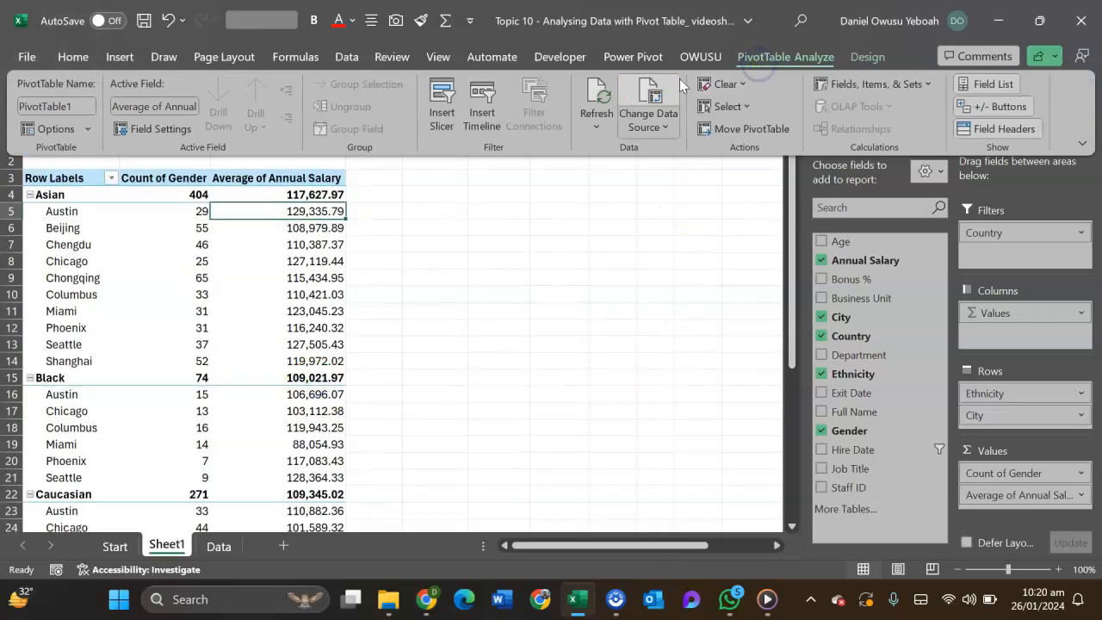
pyautogui.click(600, 116)
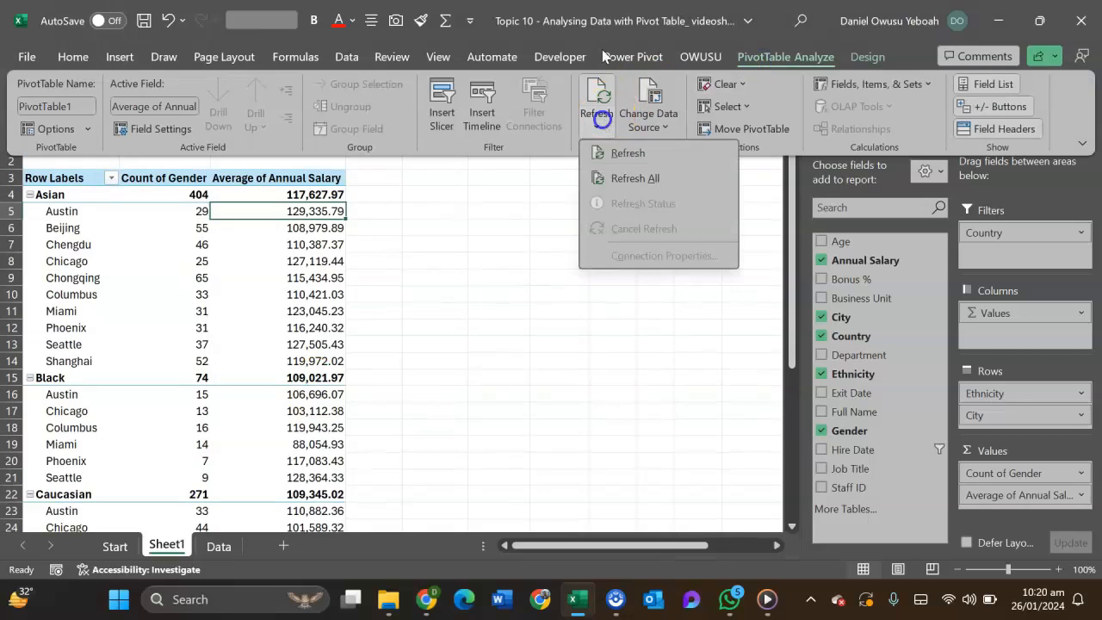
pyautogui.click(624, 154)
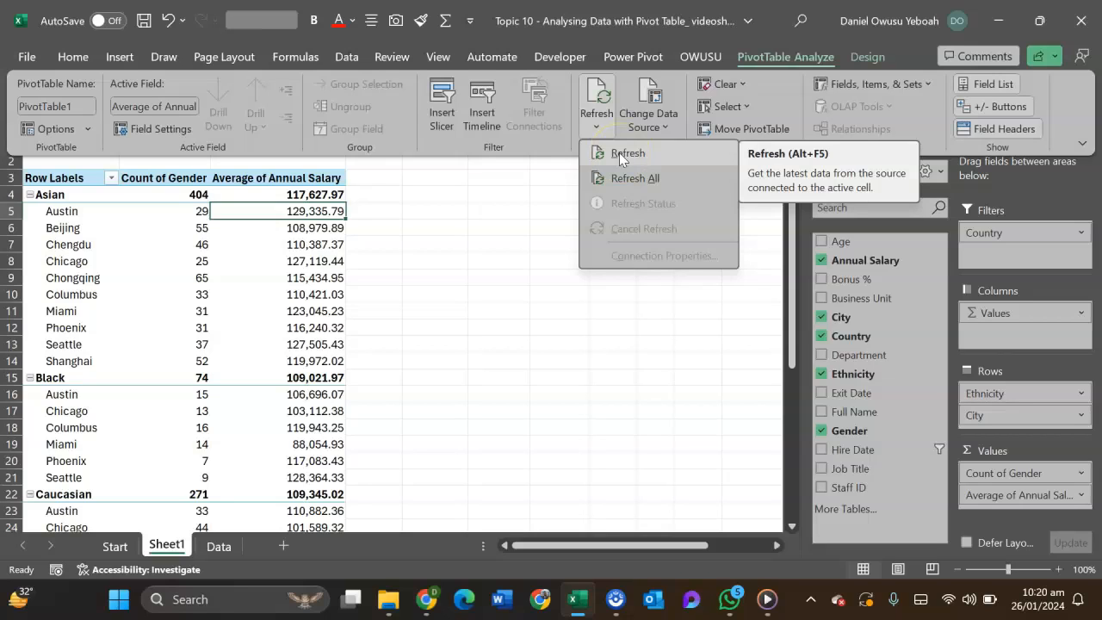
pyautogui.click(629, 178)
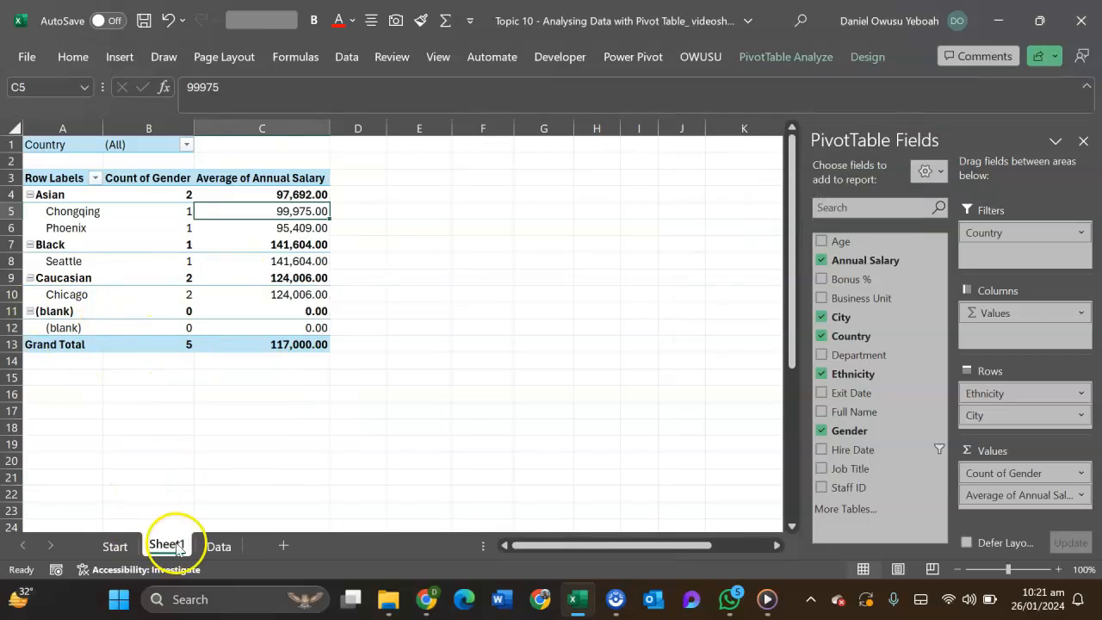
# Step: Restore the deleted employee records in the Data table
pyautogui.click(217, 546)
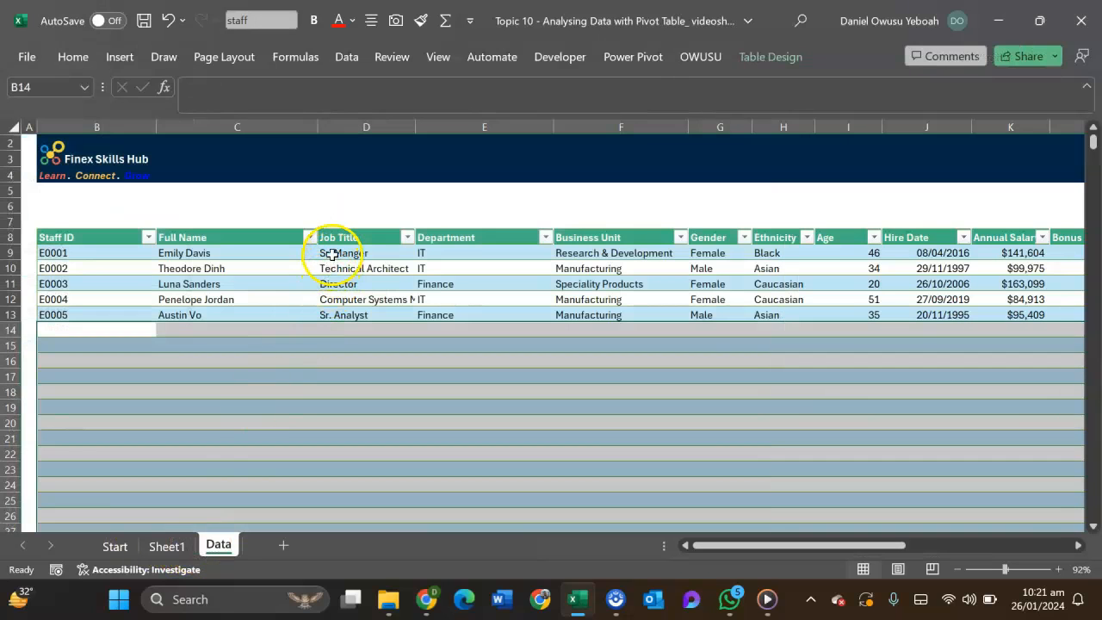
pyautogui.moveTo(332, 255); pyautogui.dragTo(332, 315)
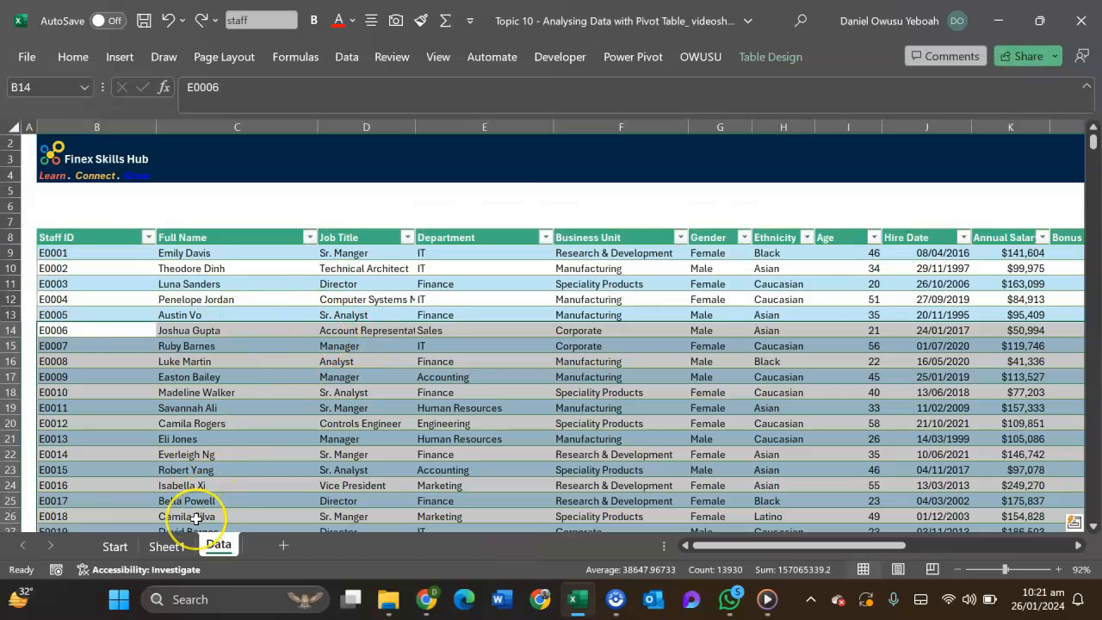
pyautogui.hotkey('ctrl', 'q')
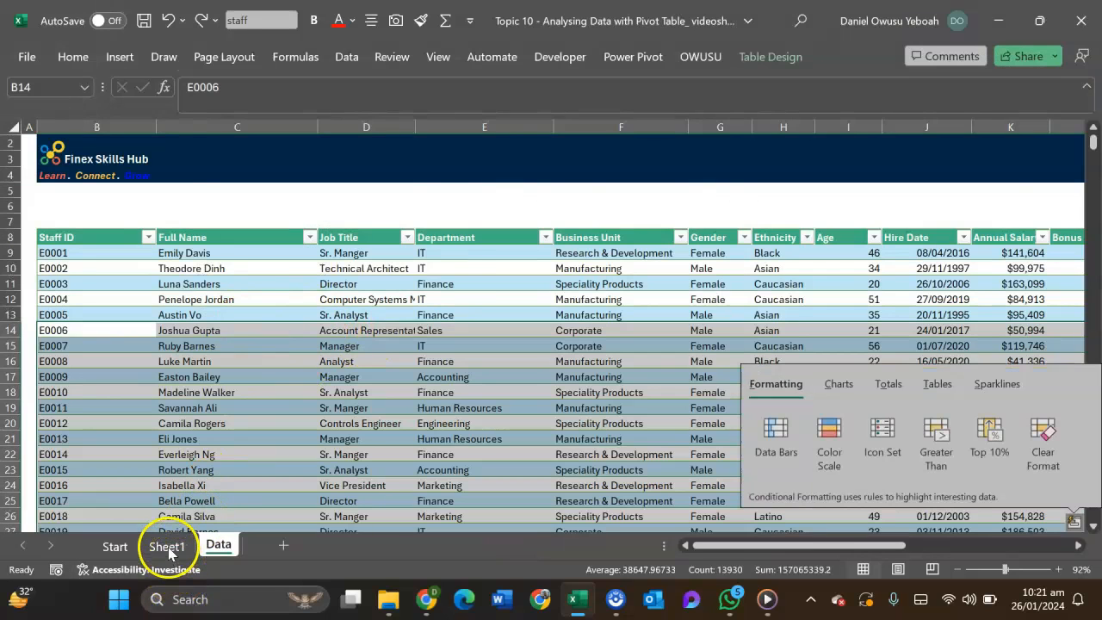
# Step: Open the PivotTable's Change Data Source dialog and confirm the staff table as its source range
pyautogui.click(167, 546)
pyautogui.click(295, 361)
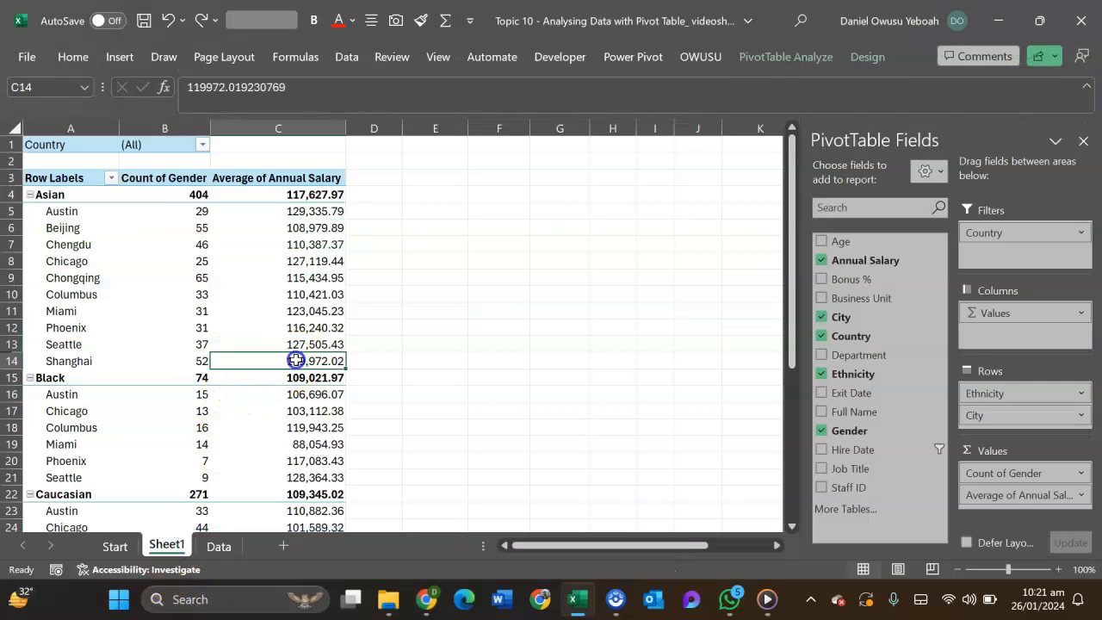
pyautogui.click(280, 310)
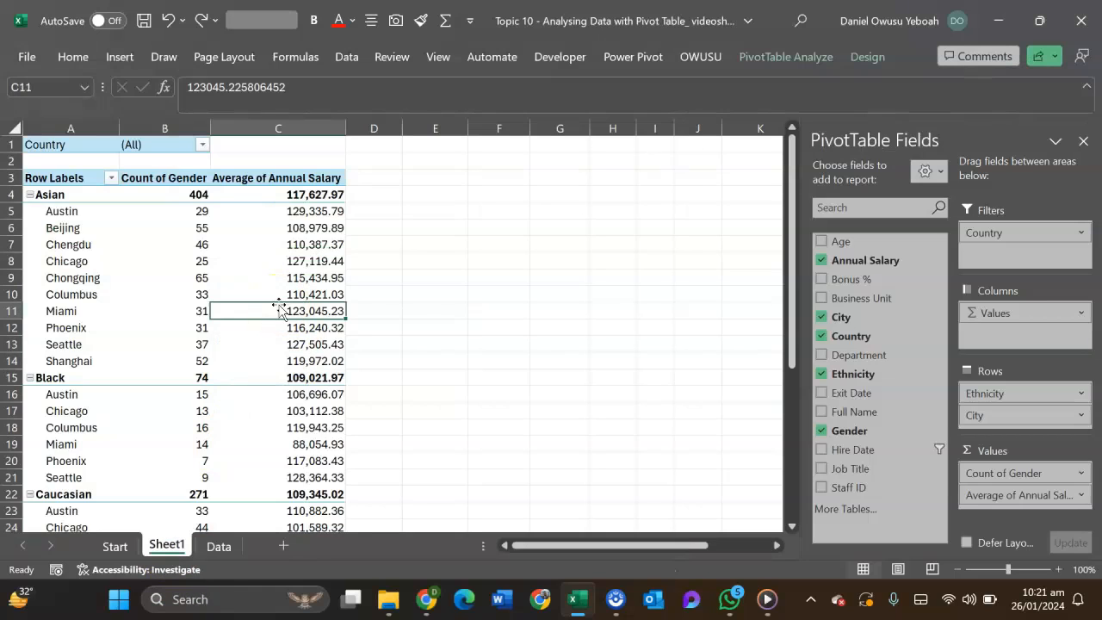
pyautogui.click(814, 56)
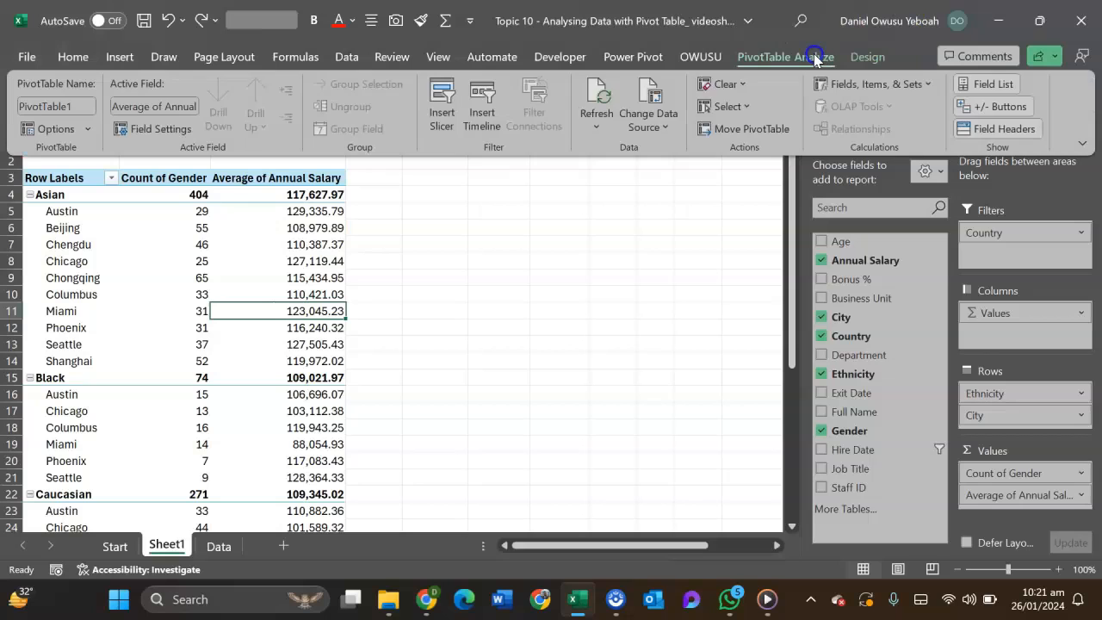
pyautogui.click(653, 127)
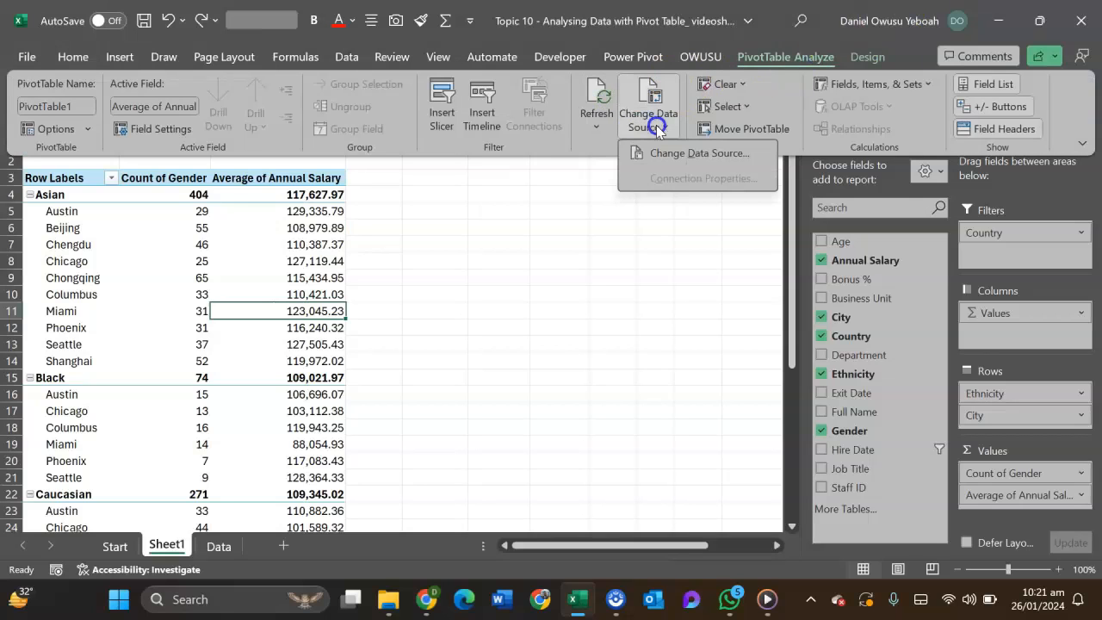
pyautogui.click(668, 153)
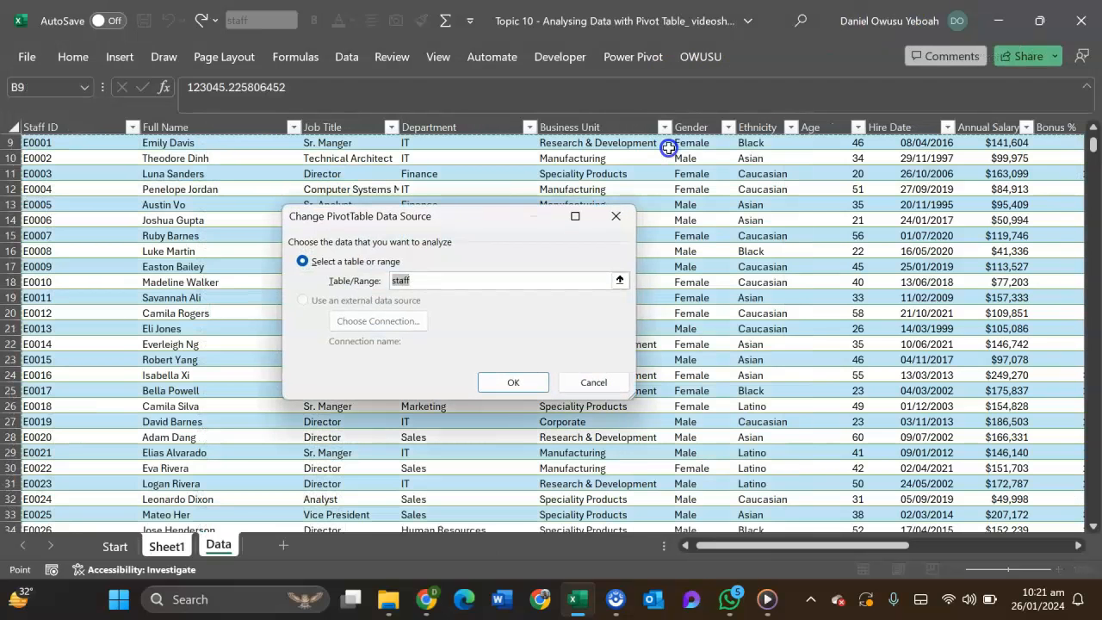
pyautogui.scroll(3, 520, 160)
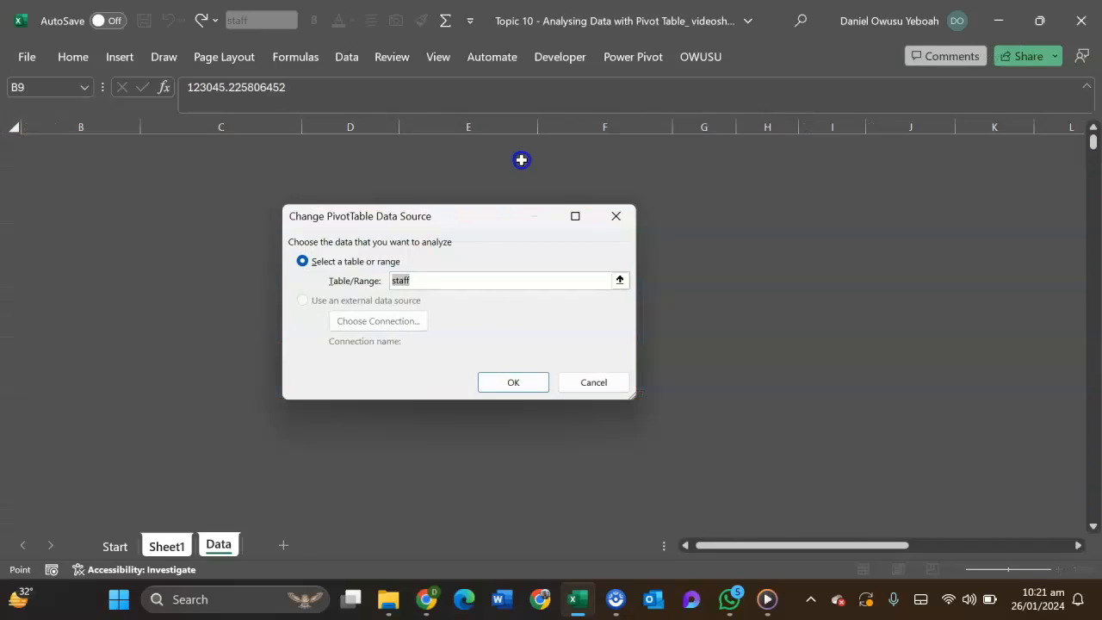
pyautogui.scroll(-6, 857, 518)
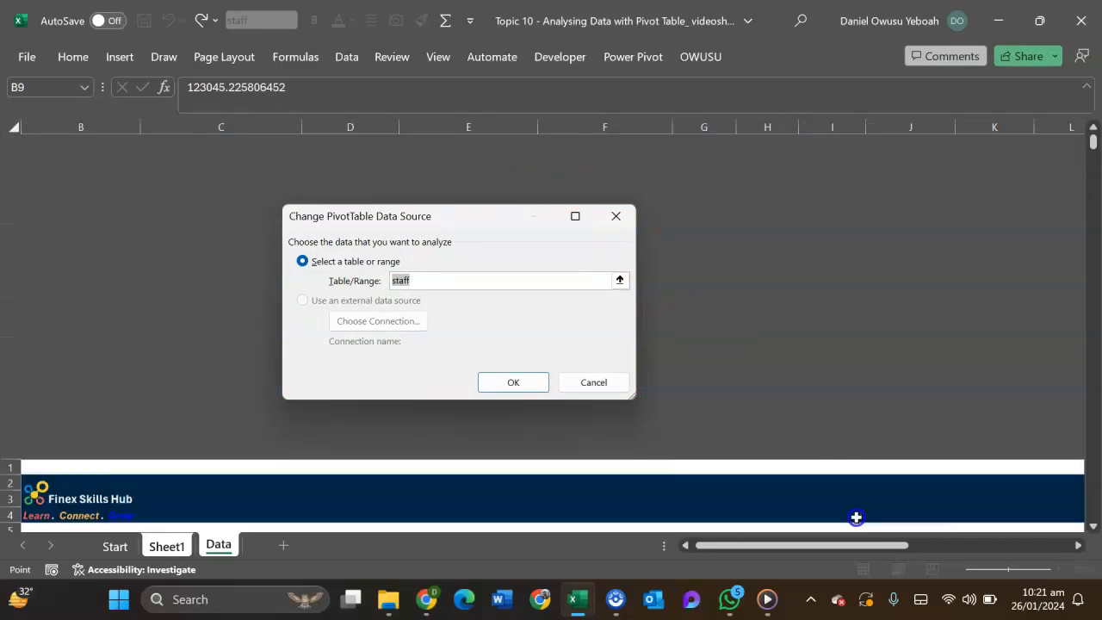
pyautogui.scroll(4, 857, 518)
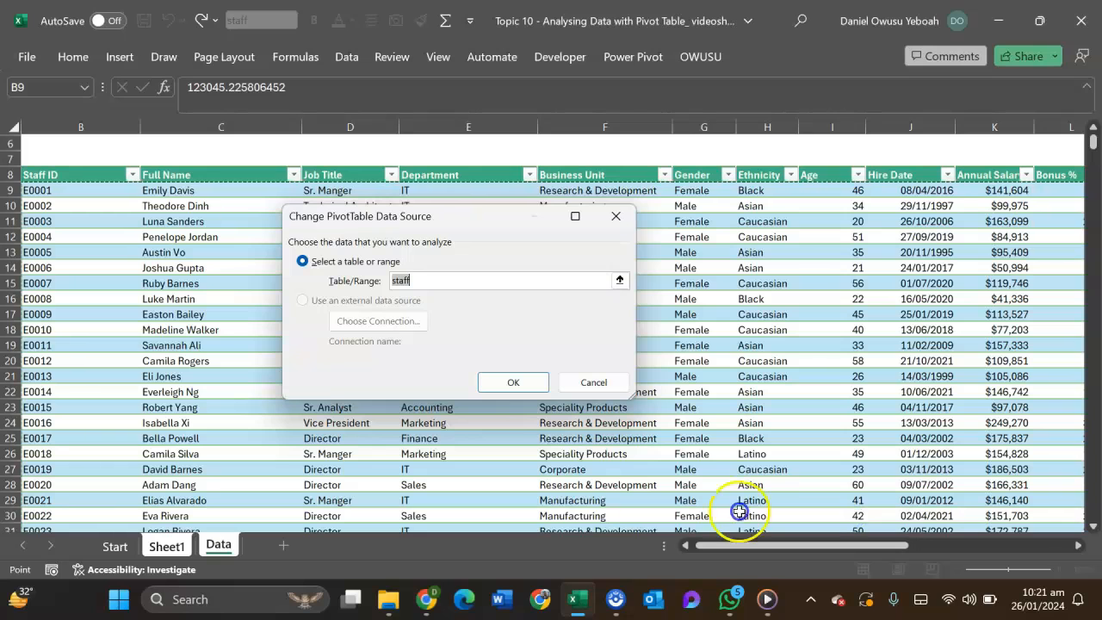
pyautogui.click(620, 285)
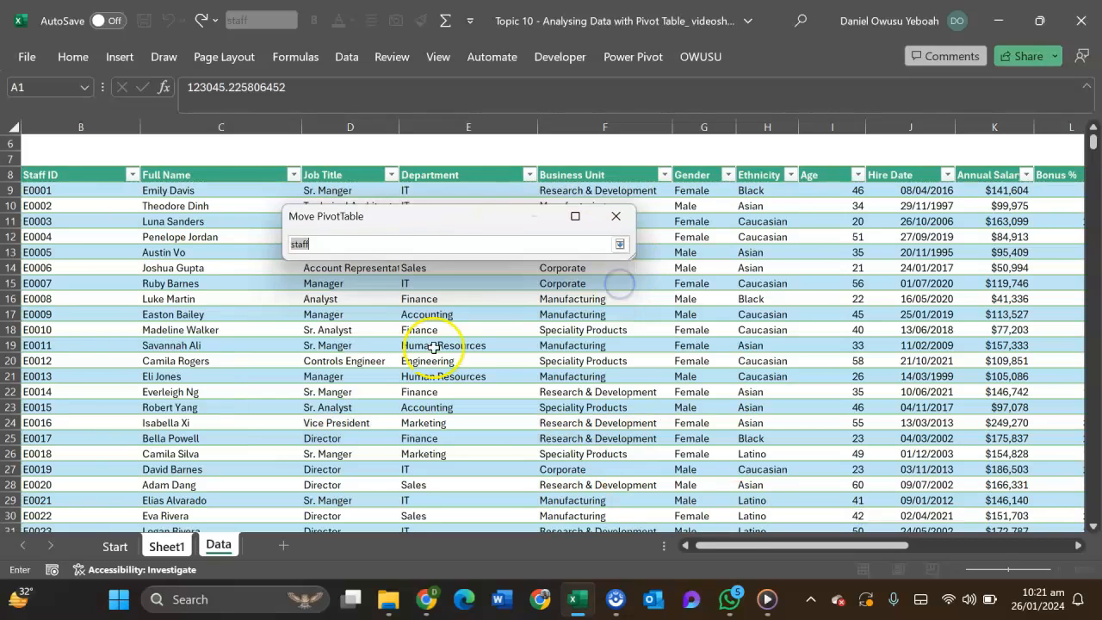
pyautogui.scroll(1, 419, 344)
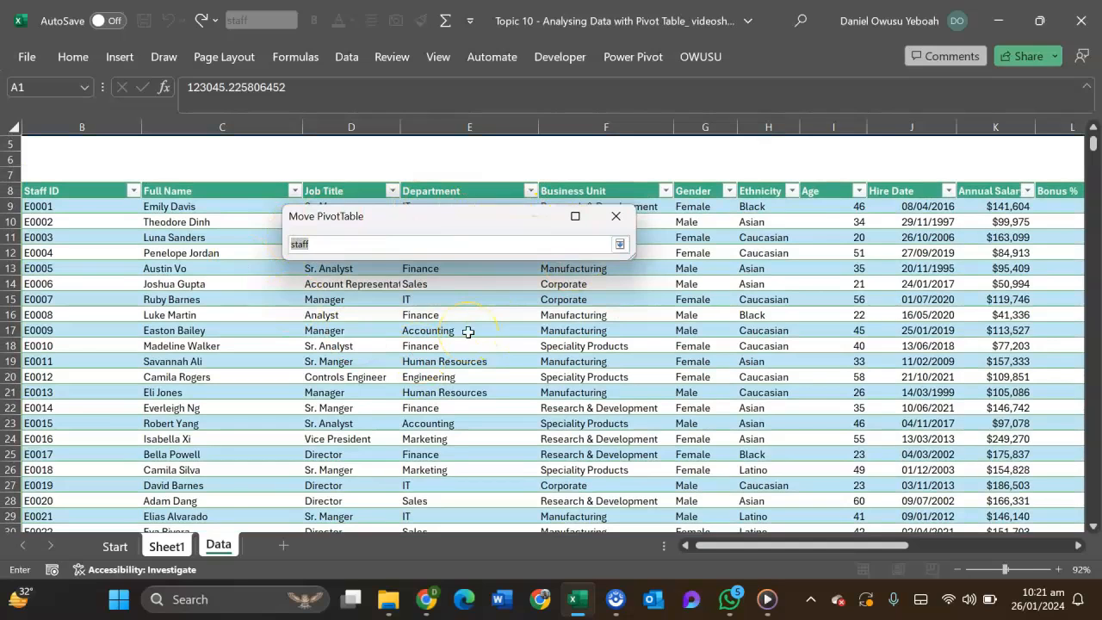
pyautogui.click(621, 244)
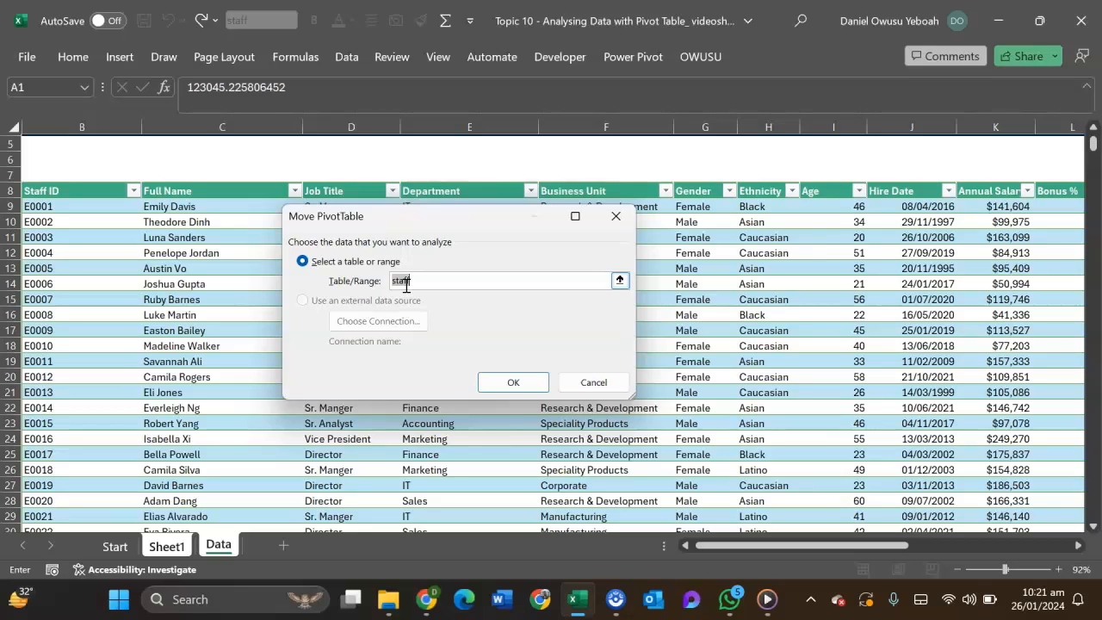
pyautogui.click(431, 298)
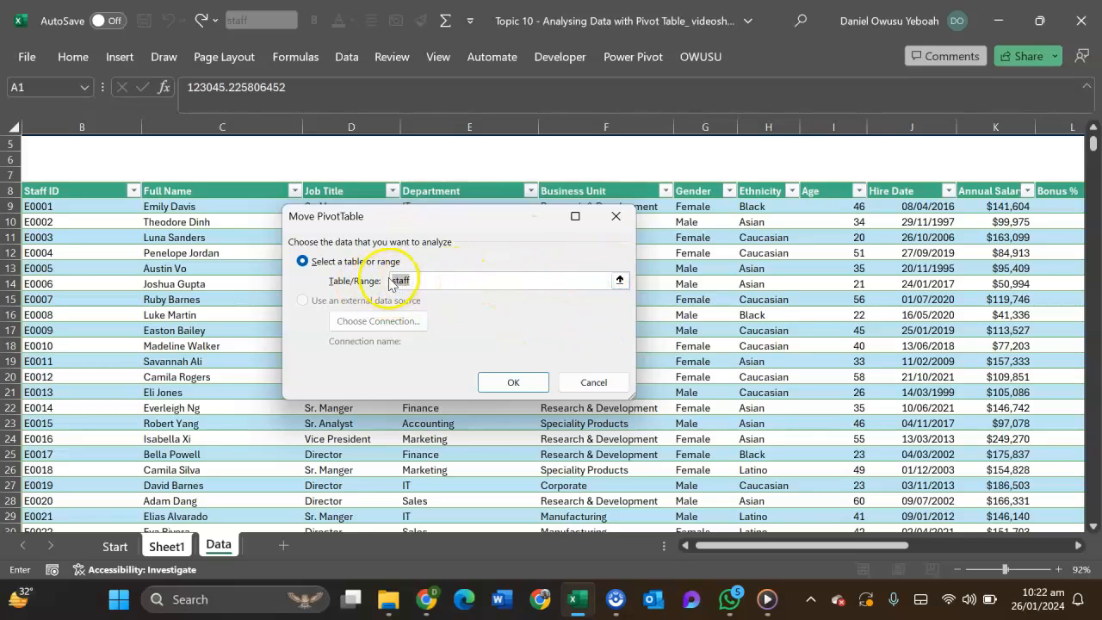
pyautogui.click(515, 380)
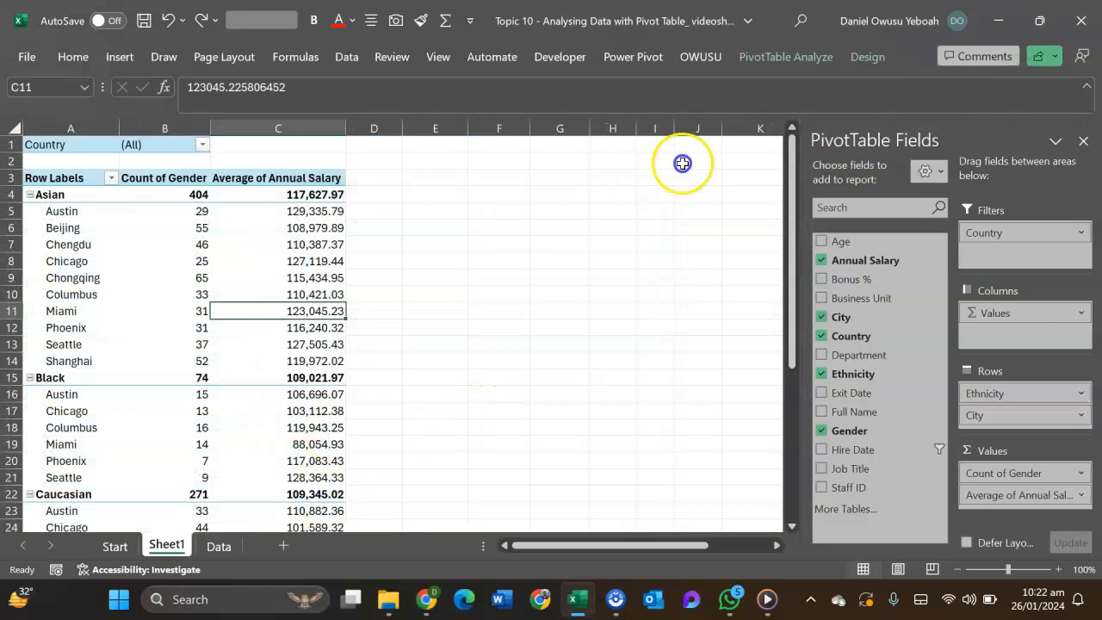
# Step: Clear all fields from the PivotTable, then undo the clear
pyautogui.click(785, 57)
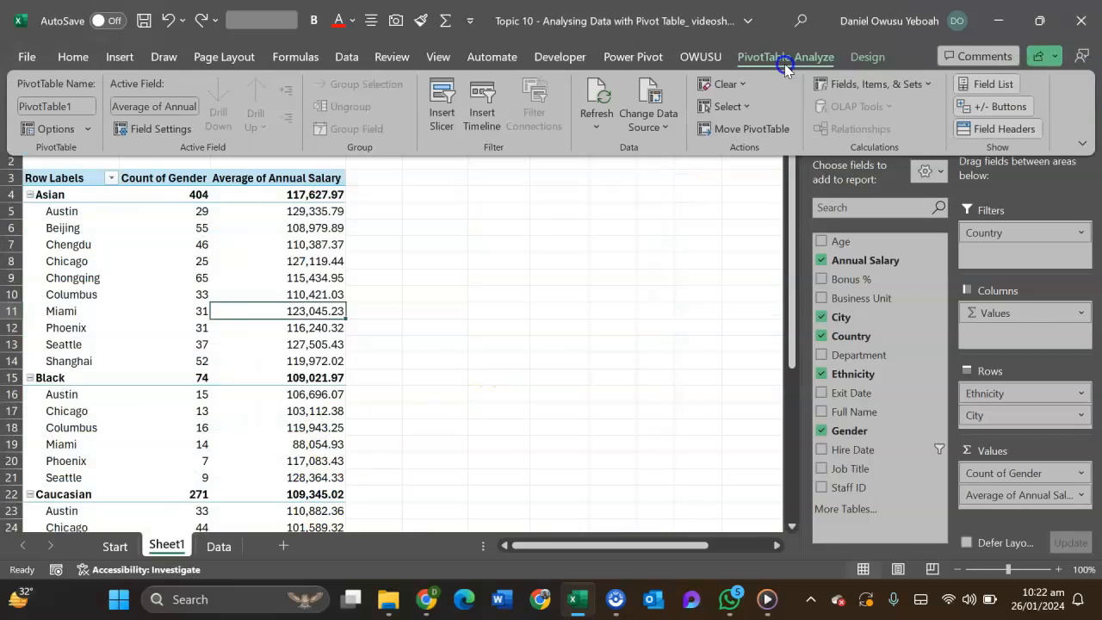
pyautogui.click(742, 85)
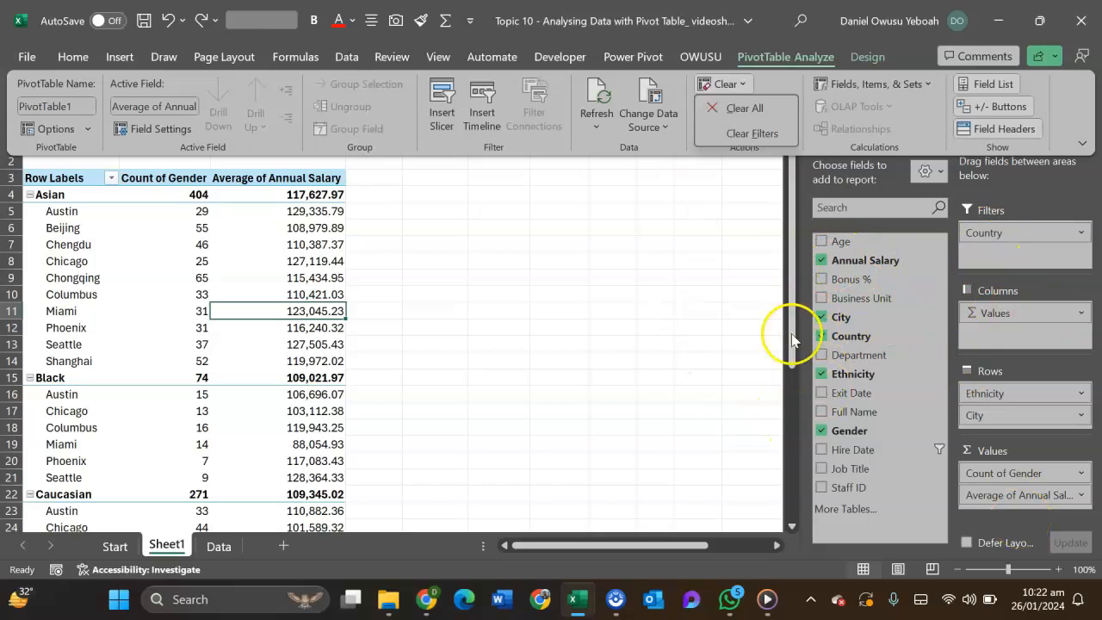
pyautogui.click(734, 110)
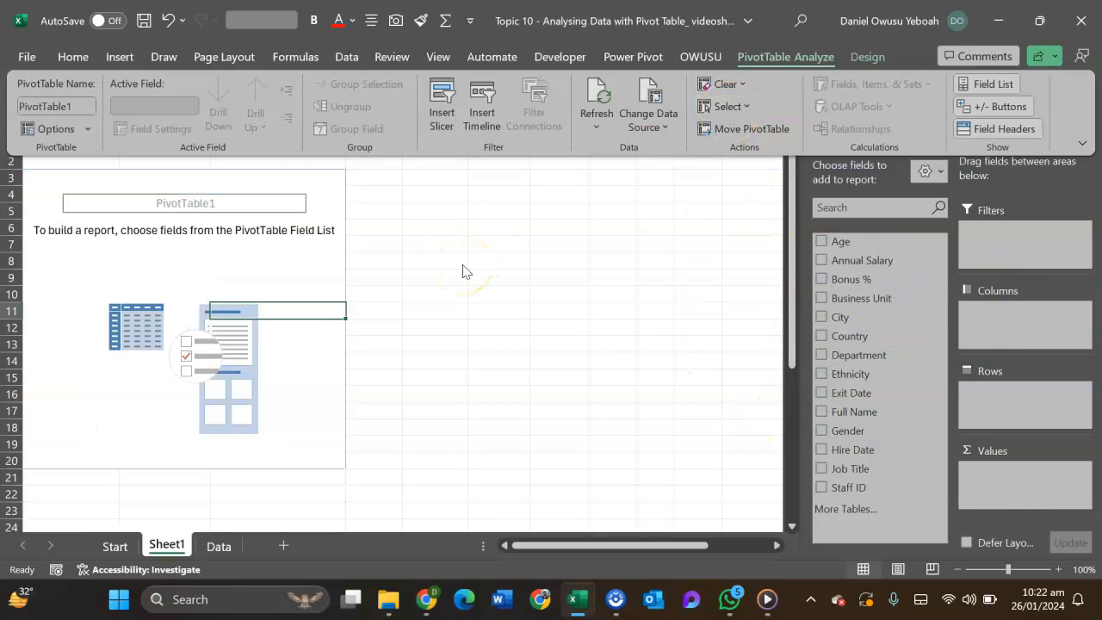
pyautogui.hotkey('ctrl', 'z')
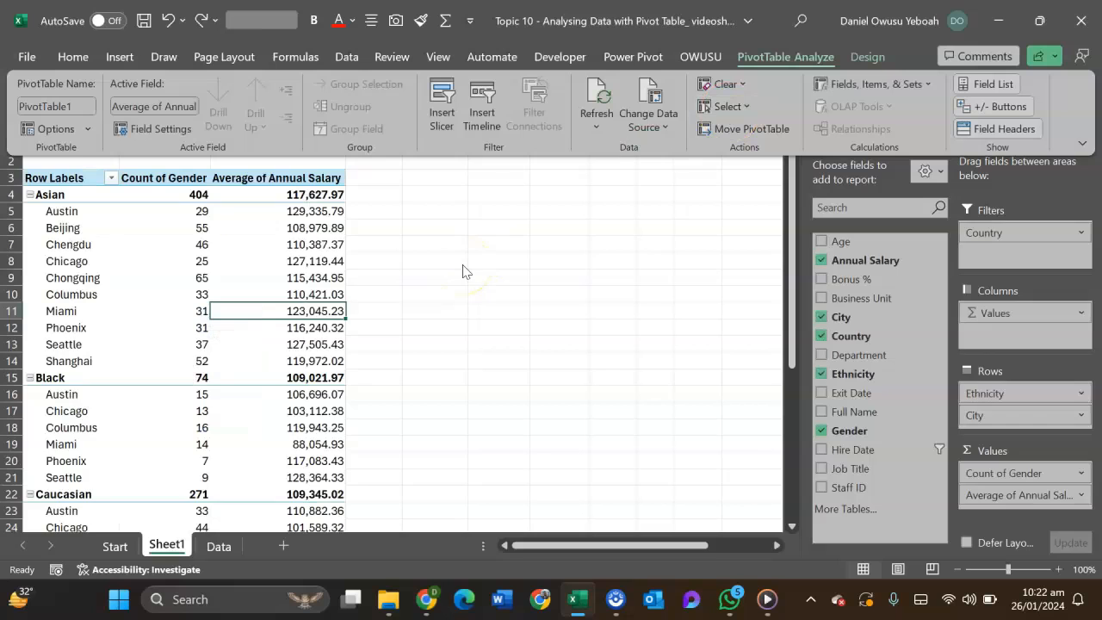
# Step: Select the entire PivotTable, copy it and paste a duplicate starting at cell F1
pyautogui.click(728, 107)
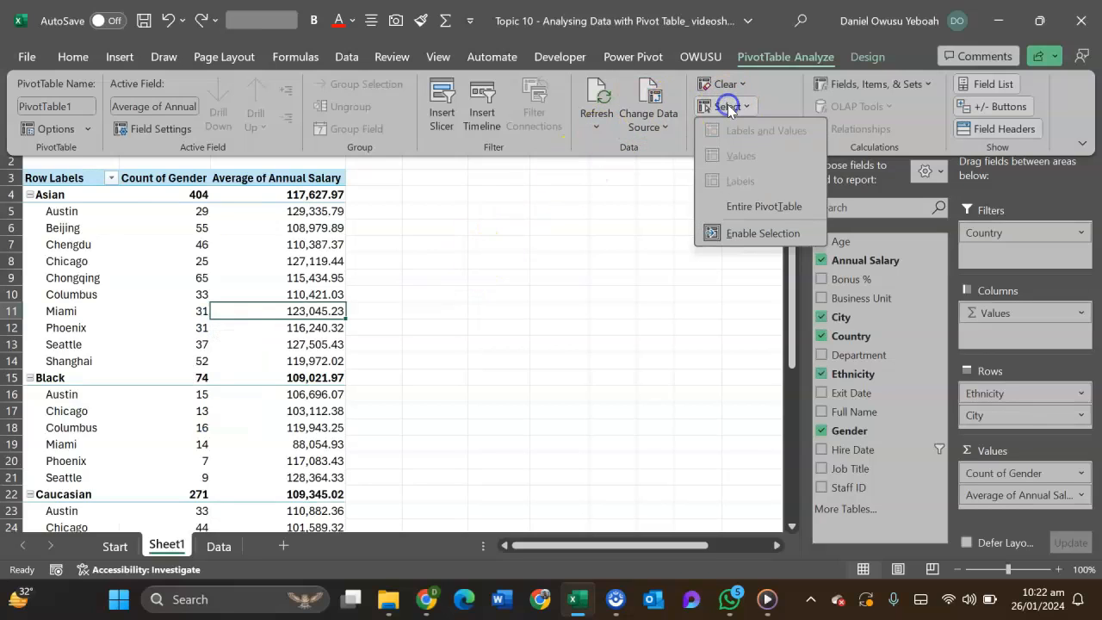
pyautogui.click(738, 208)
pyautogui.hotkey('ctrl', 'F1')
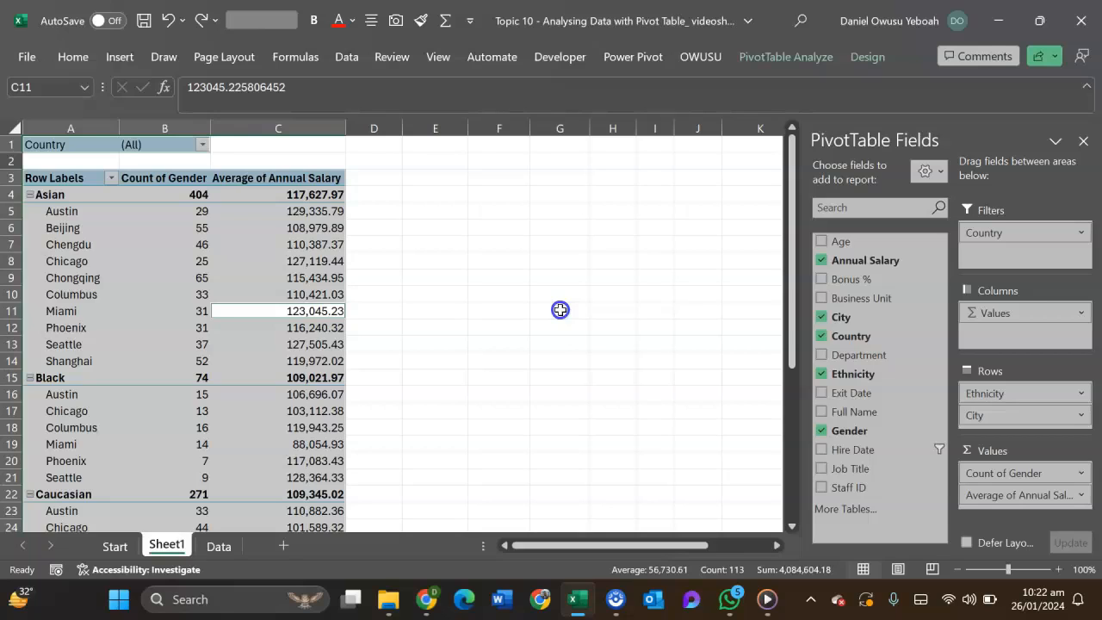
pyautogui.moveTo(141, 262)
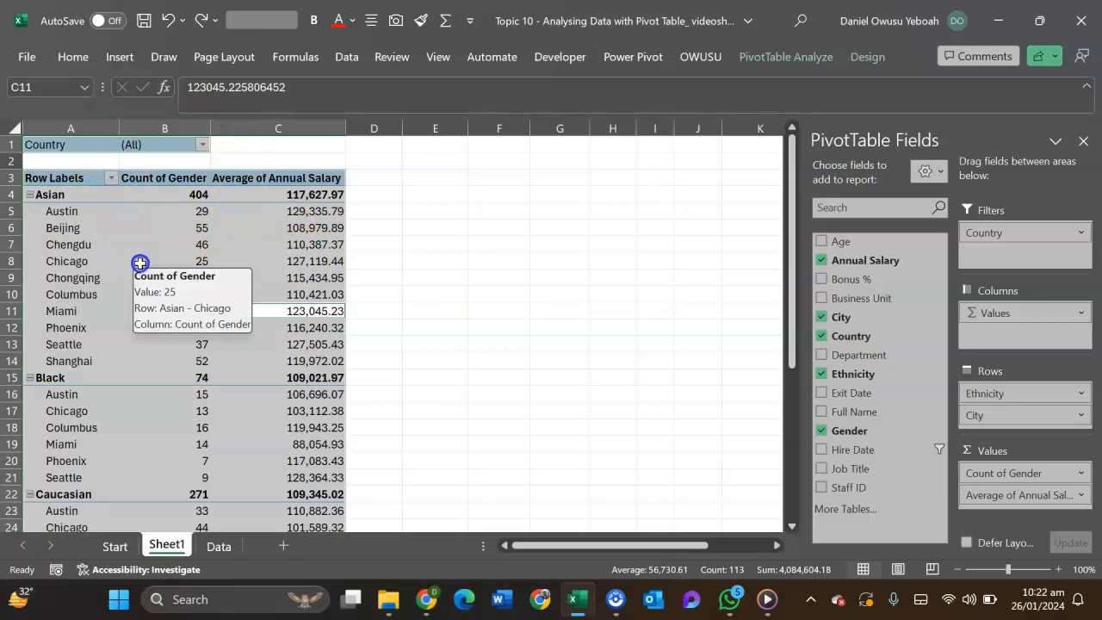
pyautogui.hotkey('ctrl', 'a')
pyautogui.hotkey('ctrl', 'c')
pyautogui.click(509, 148)
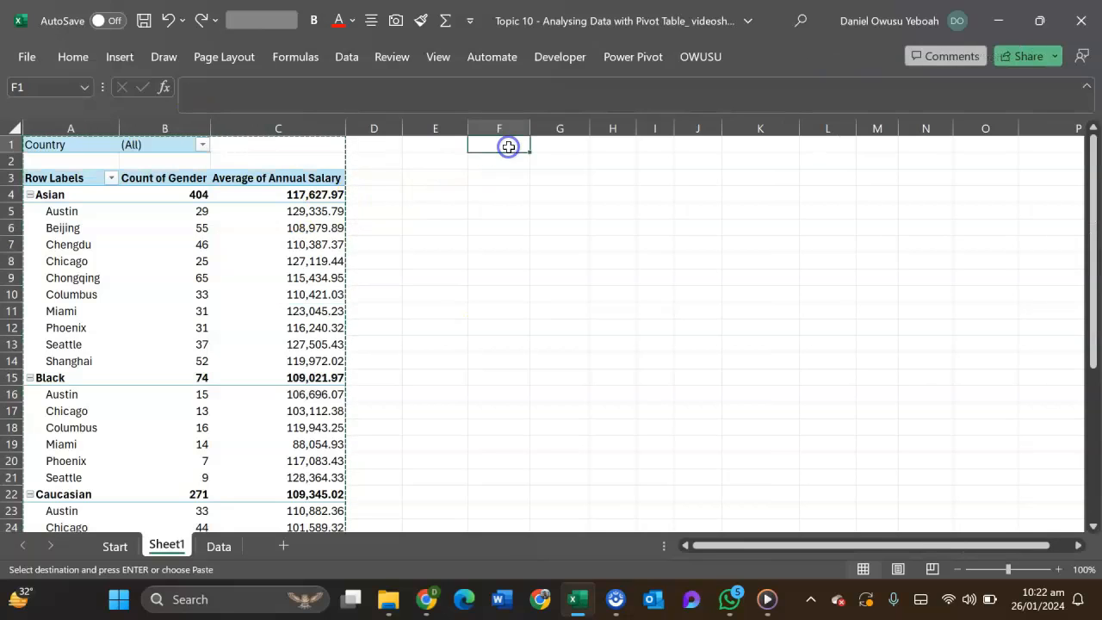
pyautogui.hotkey('ctrl', 'v')
# Step: AutoFit the column widths of the pasted PivotTable
pyautogui.press('alt')
pyautogui.press('h')
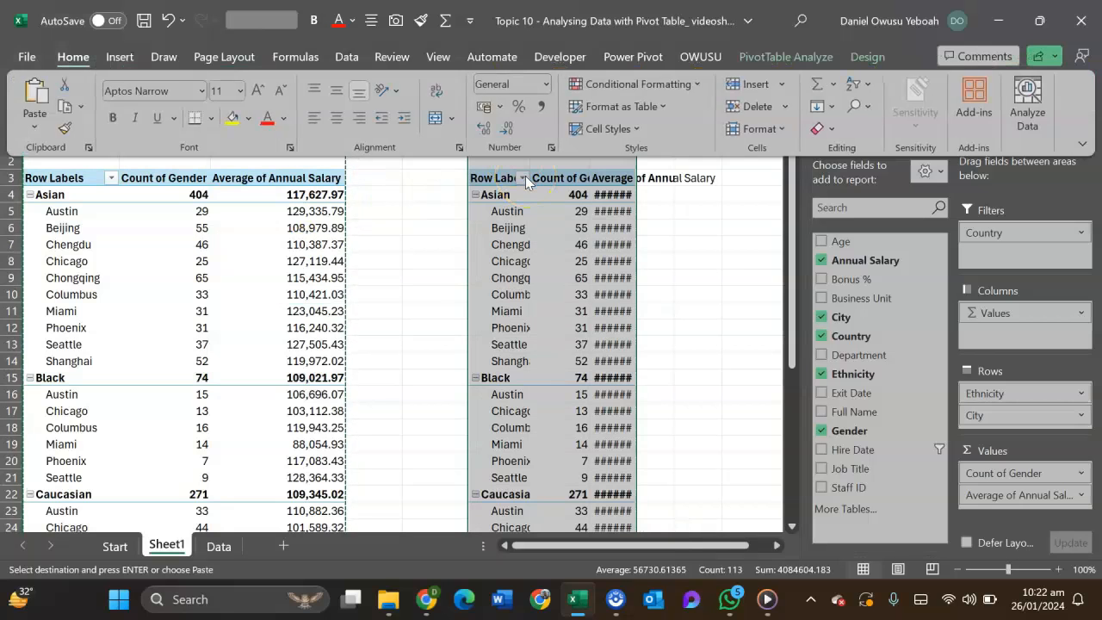
pyautogui.press('o')
pyautogui.press('i')
pyautogui.hscroll(3, 610, 222)
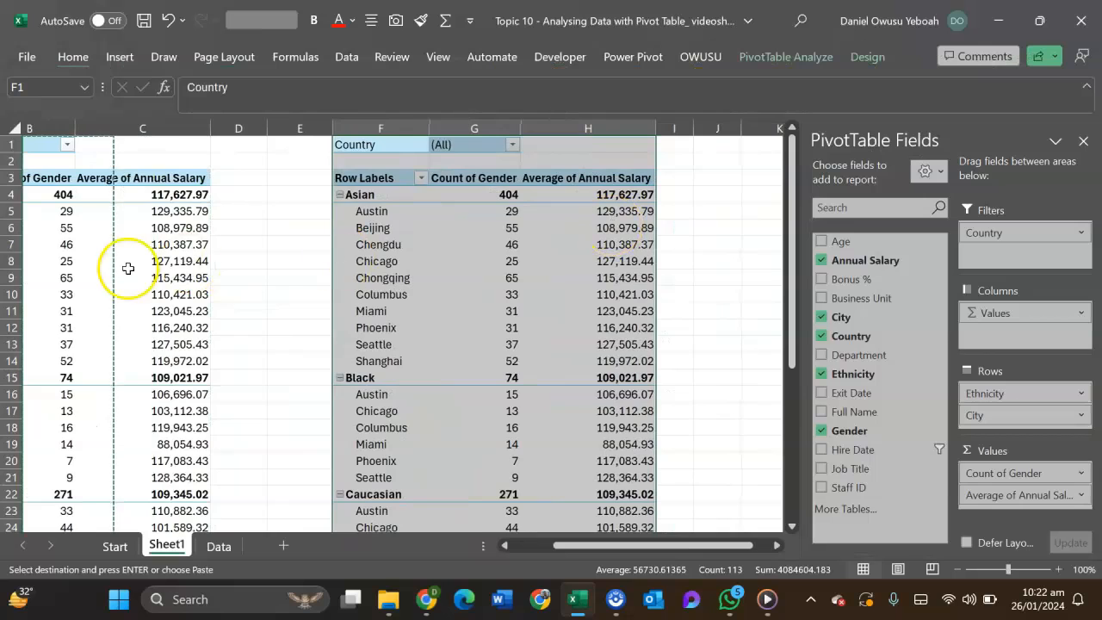
pyautogui.hscroll(-2, 128, 269)
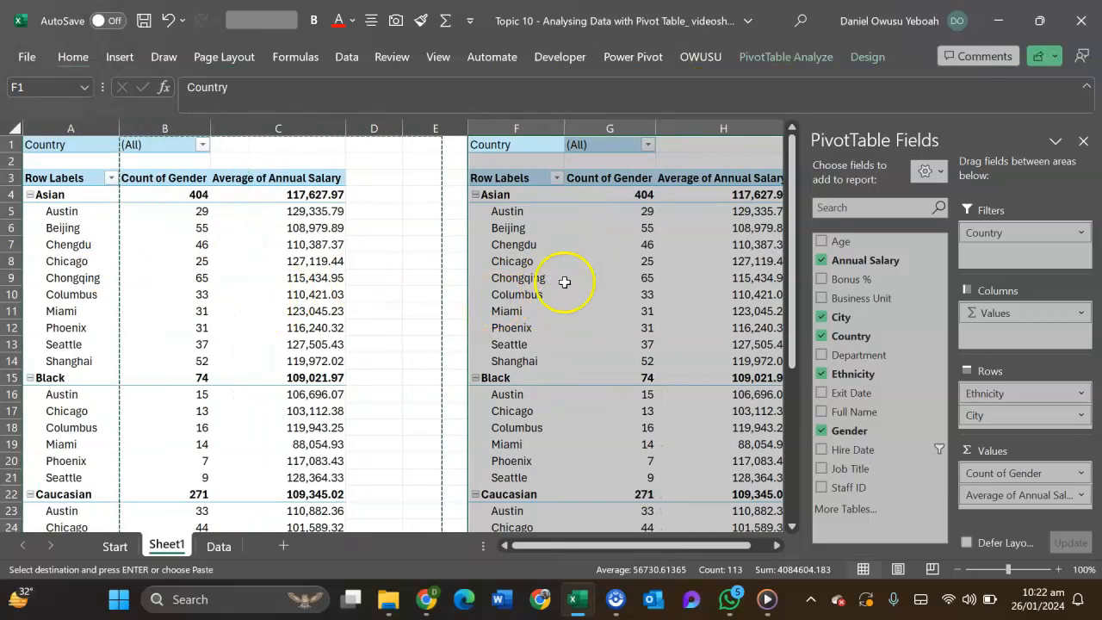
pyautogui.hscroll(2, 564, 281)
# Step: Clear all fields from the copied PivotTable at F1
pyautogui.click(517, 257)
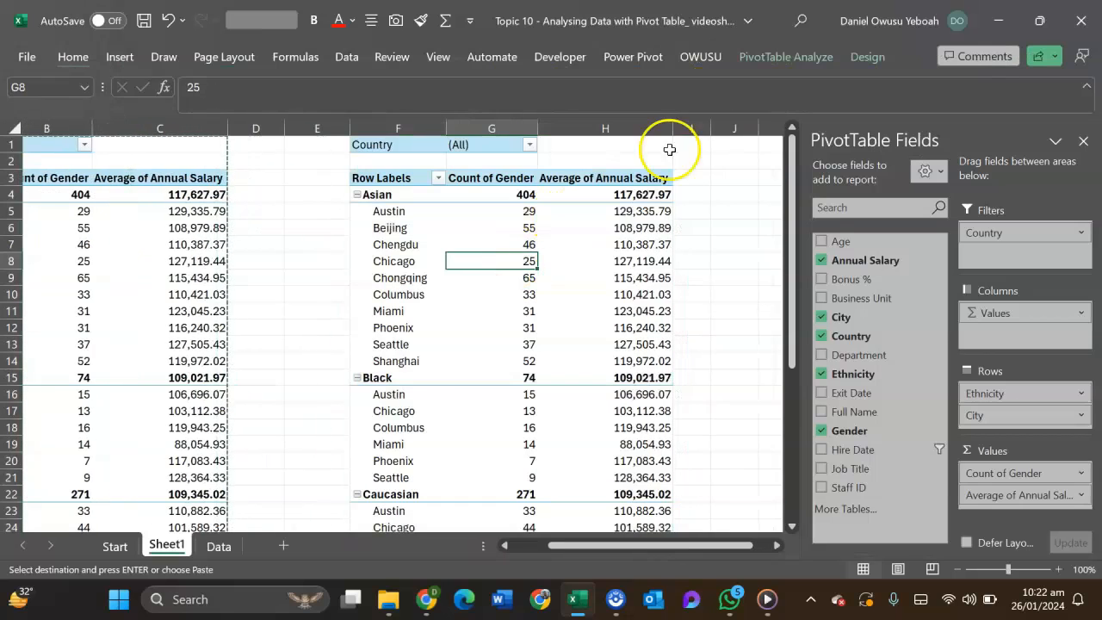
pyautogui.click(818, 56)
pyautogui.click(727, 84)
pyautogui.click(742, 108)
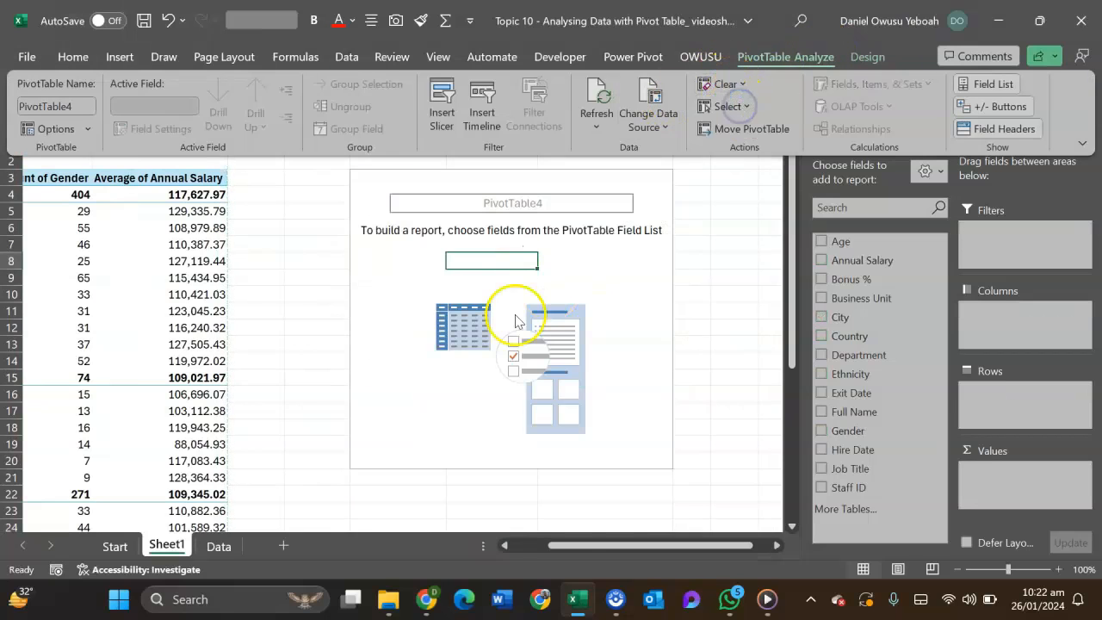
pyautogui.hscroll(-3, 515, 321)
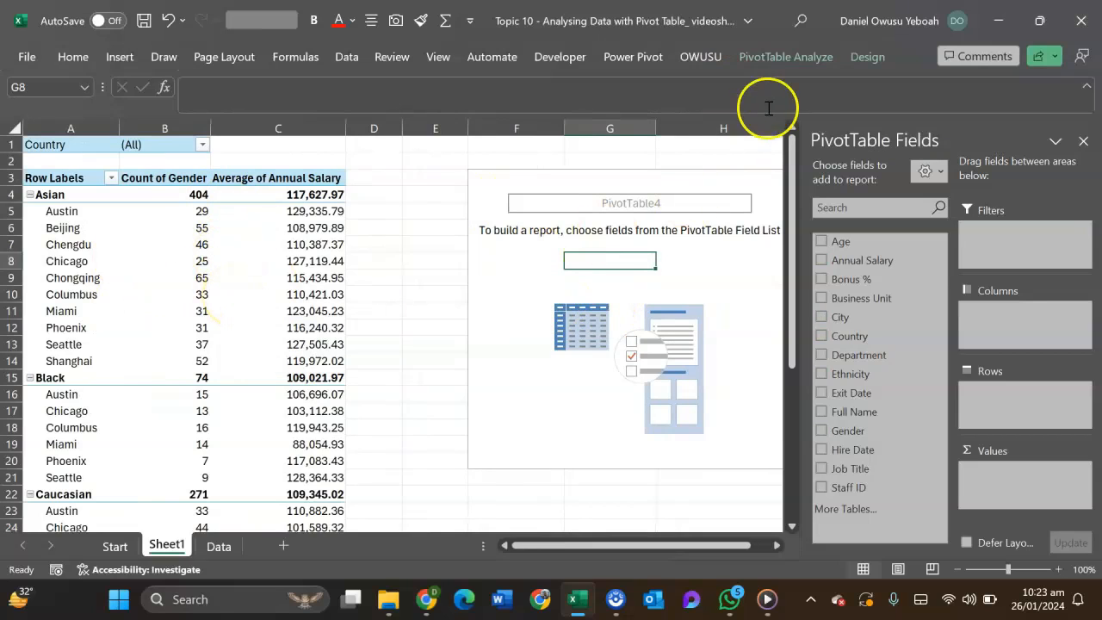
# Step: Explore the Move PivotTable and Fields, Items & Sets commands for the PivotTables without changing them
pyautogui.click(758, 56)
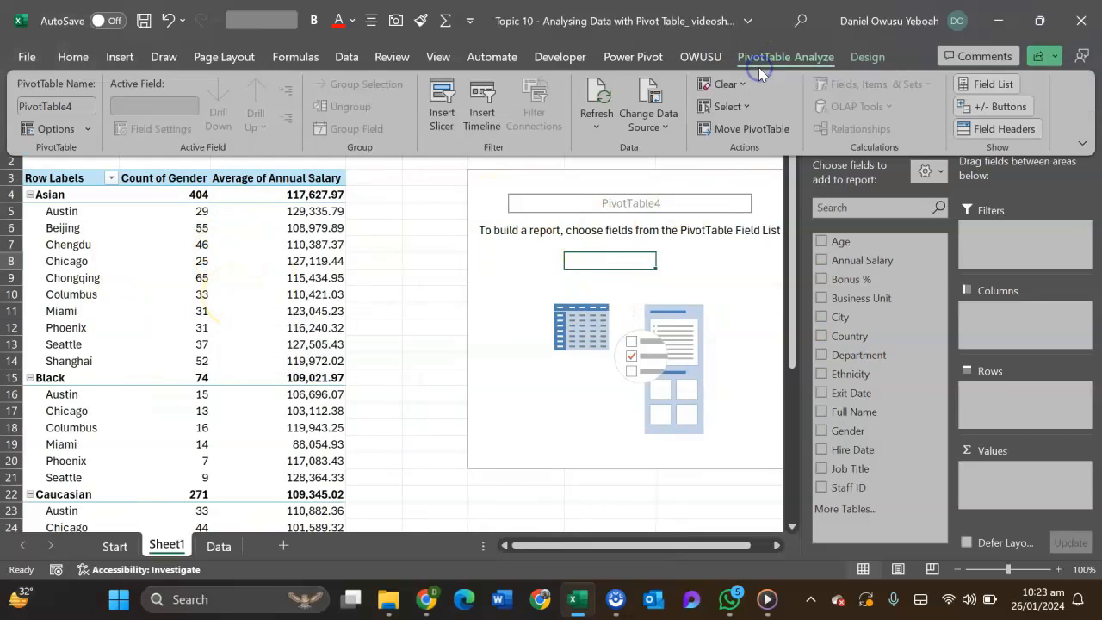
pyautogui.click(750, 124)
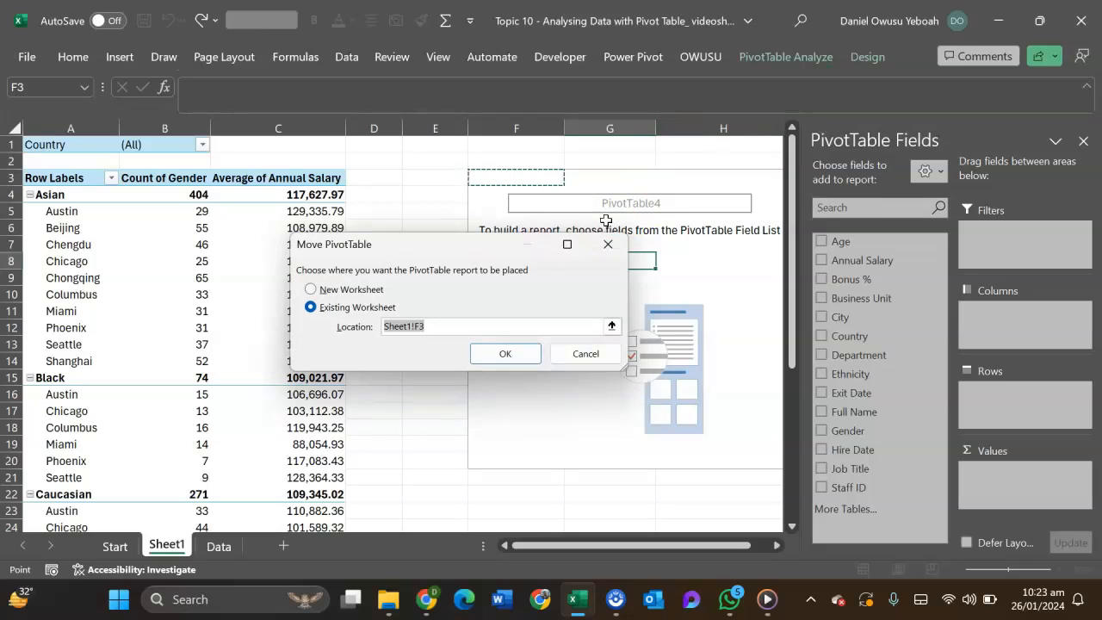
pyautogui.press('Return')
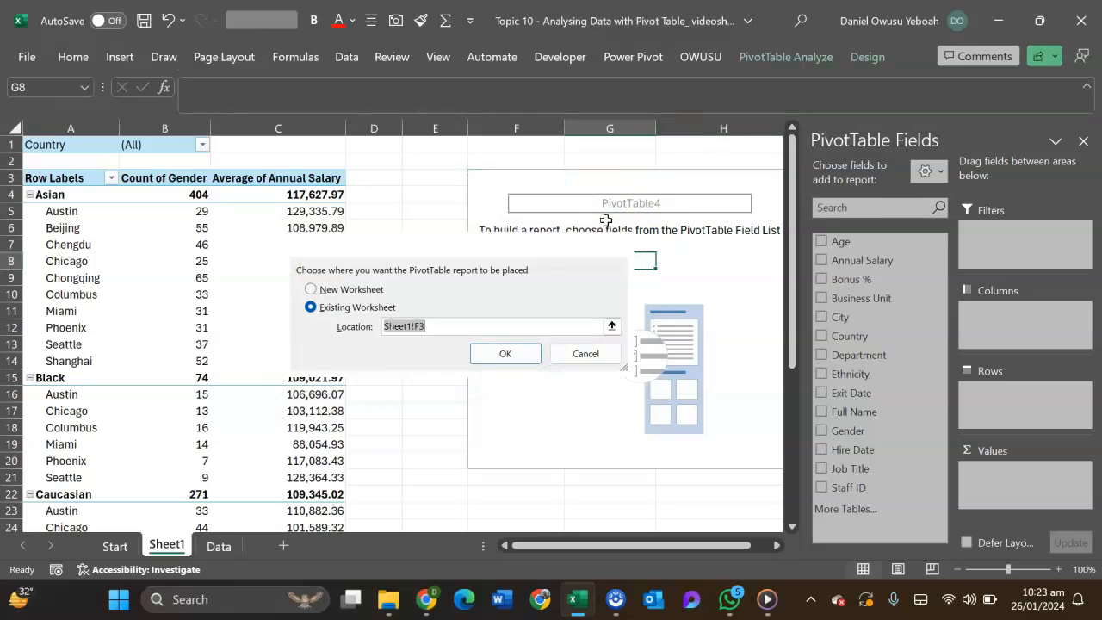
pyautogui.click(771, 56)
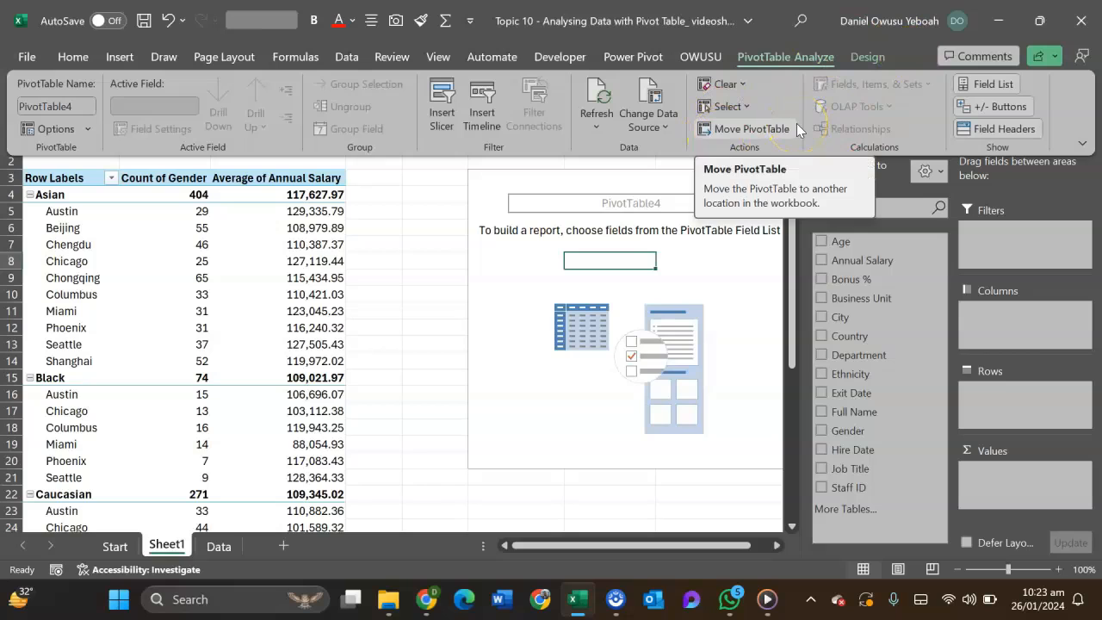
pyautogui.click(278, 272)
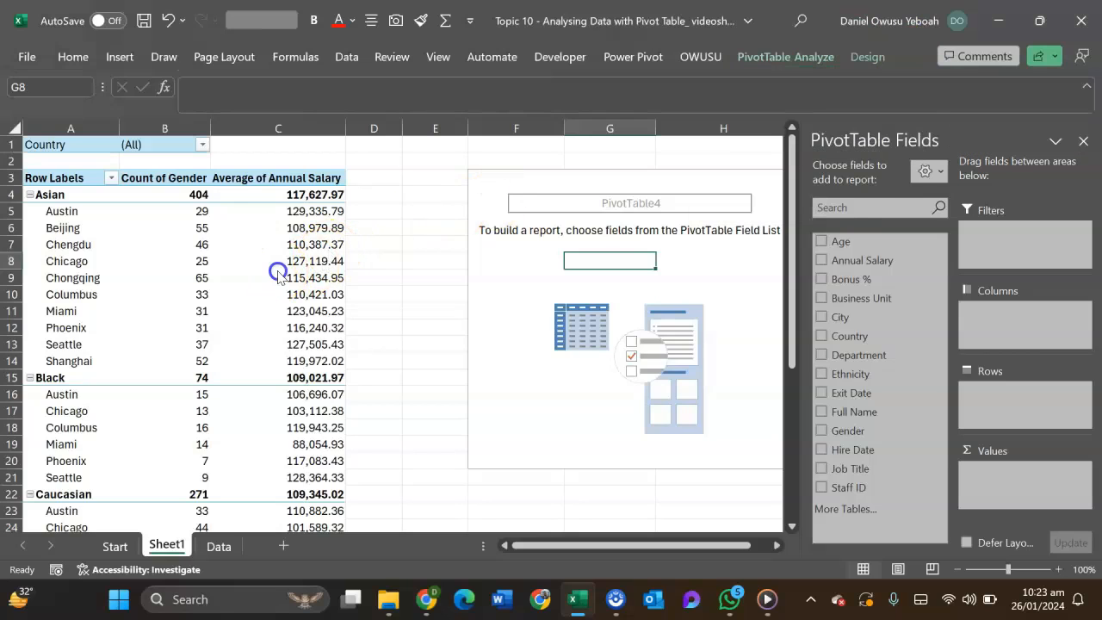
pyautogui.click(762, 65)
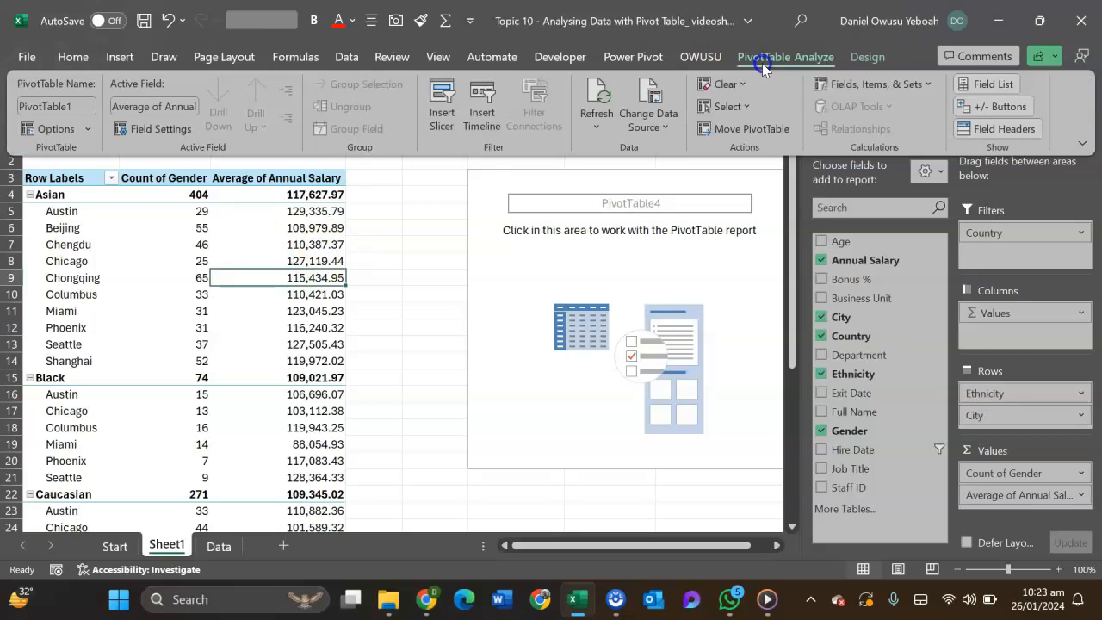
pyautogui.click(882, 85)
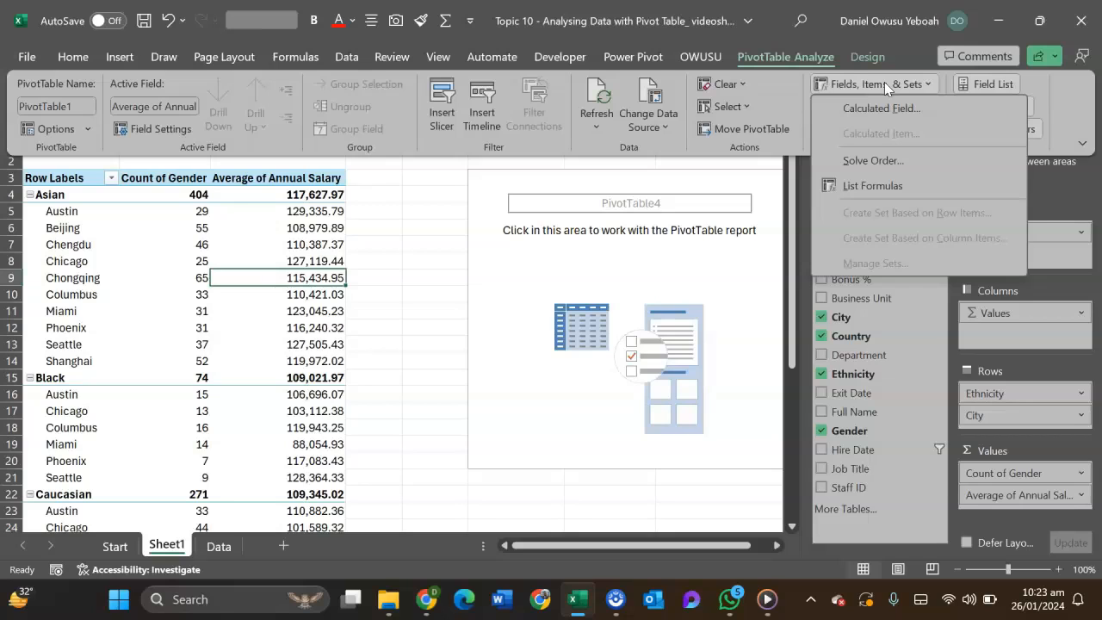
pyautogui.click(860, 54)
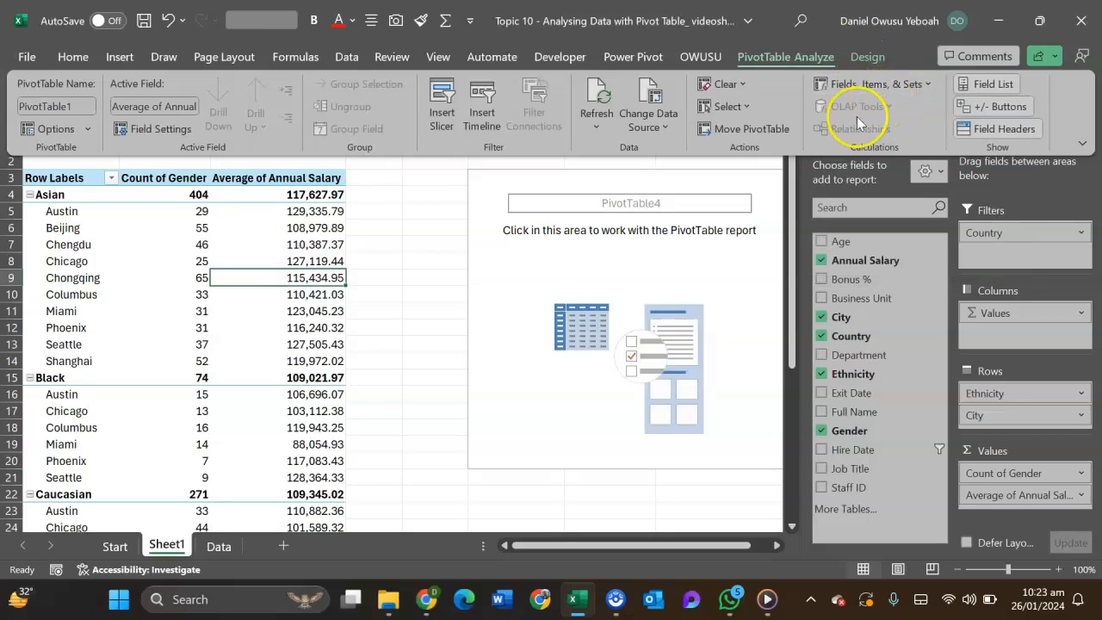
pyautogui.press('Up')
pyautogui.press('Up')
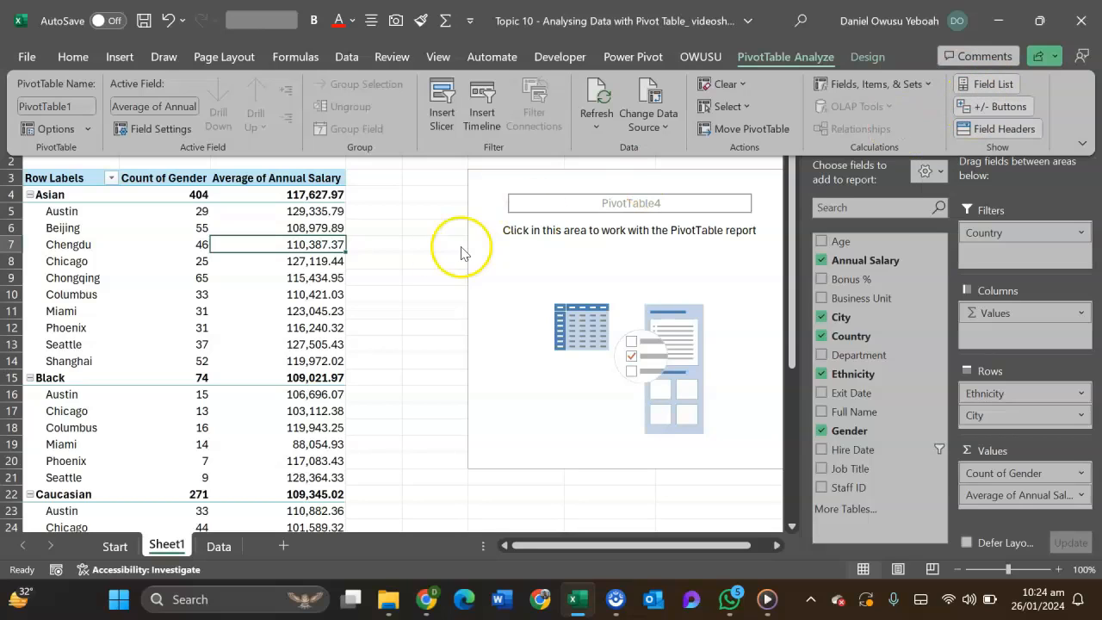
pyautogui.click(433, 248)
pyautogui.click(315, 277)
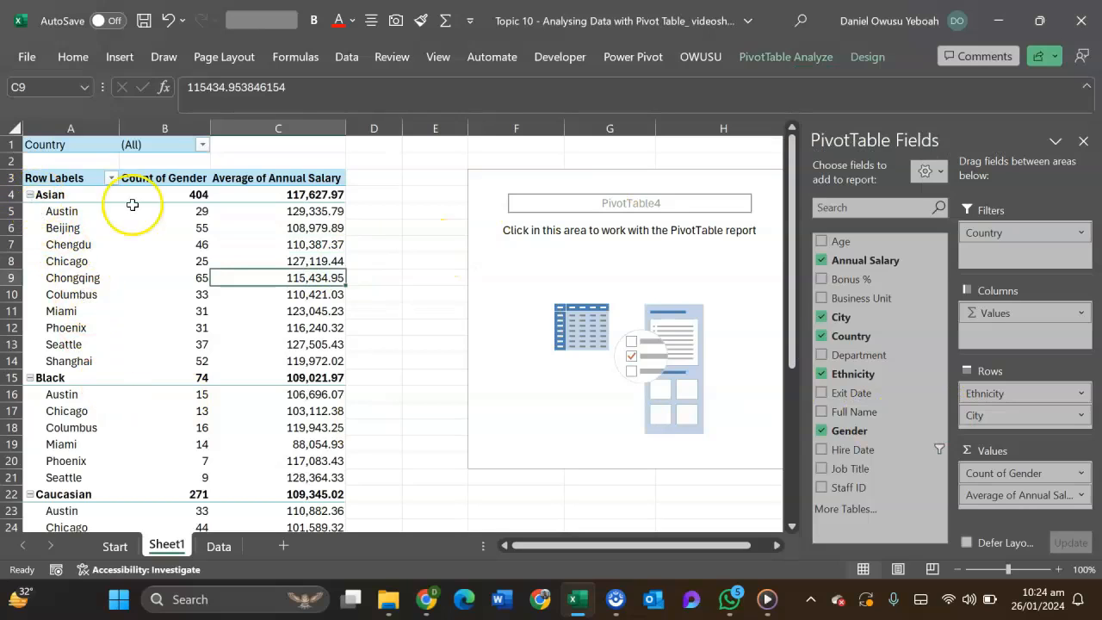
# Step: Collapse the Asian, Black, Caucasian and Latino groups in the original PivotTable
pyautogui.click(31, 195)
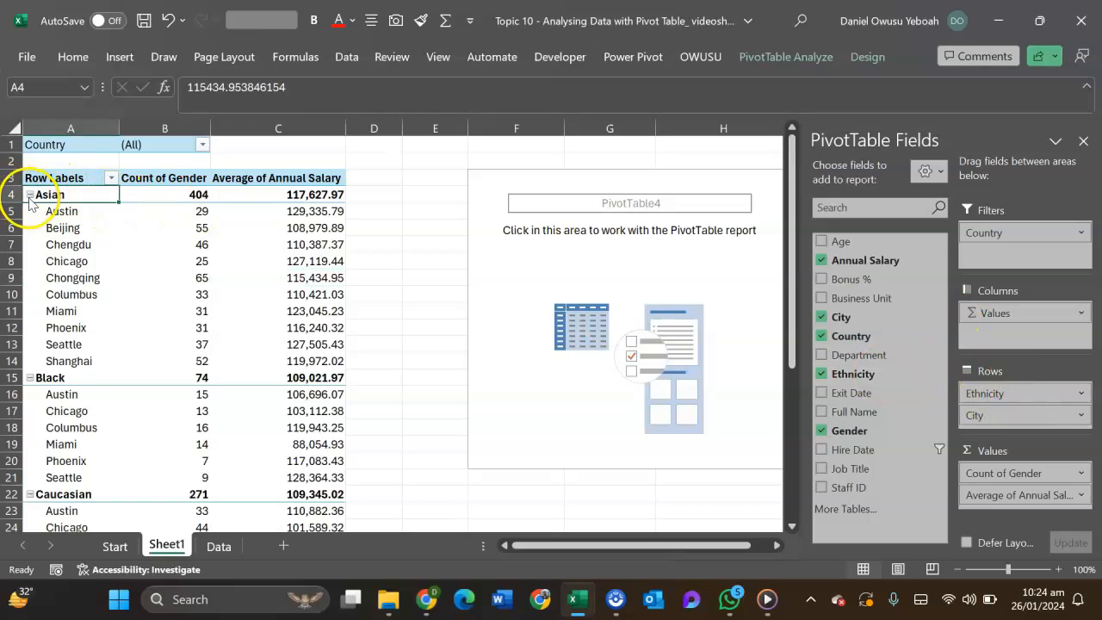
pyautogui.click(30, 195)
pyautogui.click(30, 212)
pyautogui.click(29, 211)
pyautogui.click(30, 229)
pyautogui.click(29, 228)
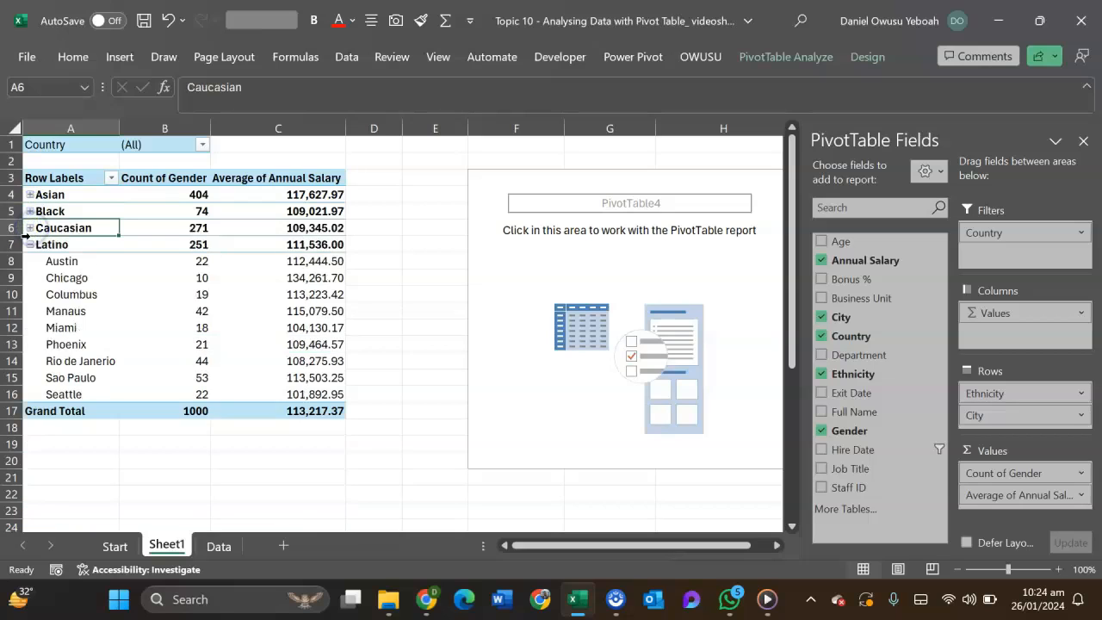
pyautogui.click(31, 245)
pyautogui.click(31, 244)
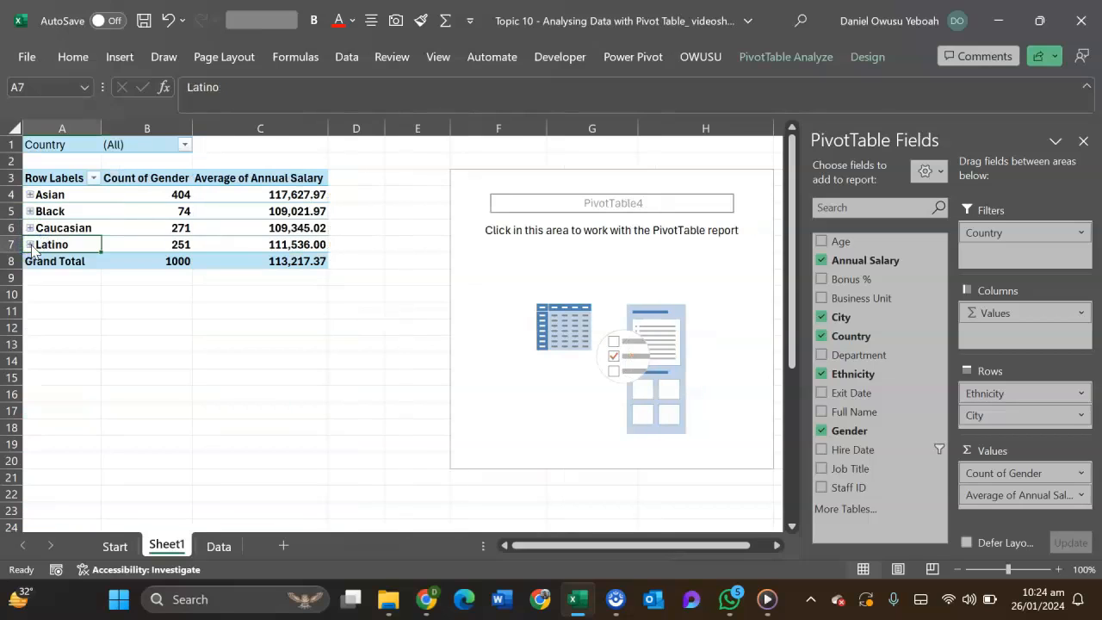
pyautogui.click(30, 244)
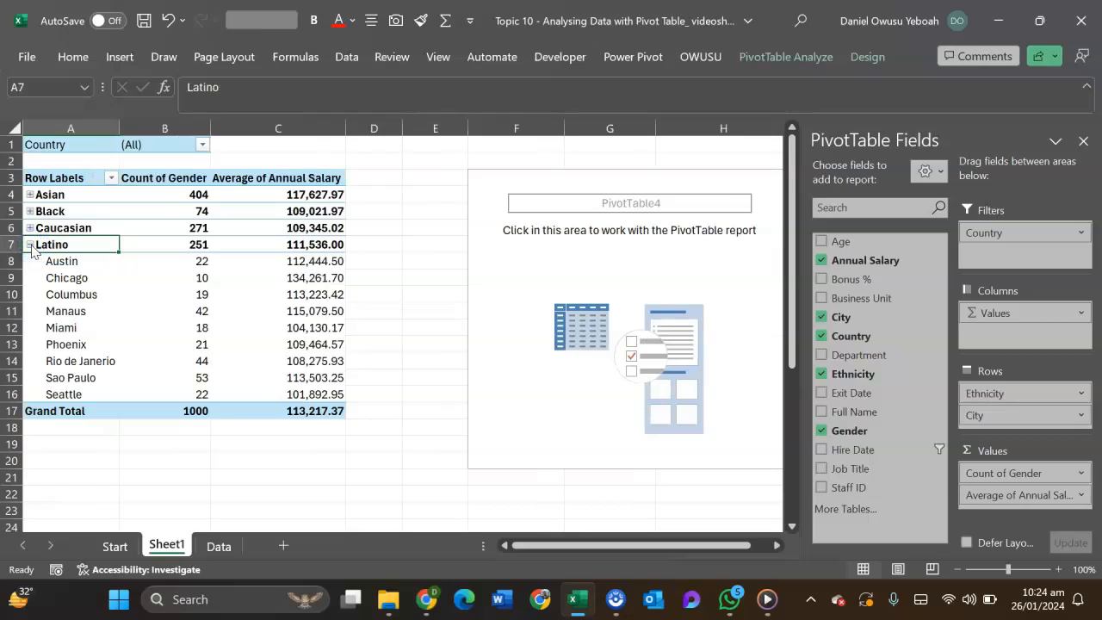
pyautogui.click(29, 228)
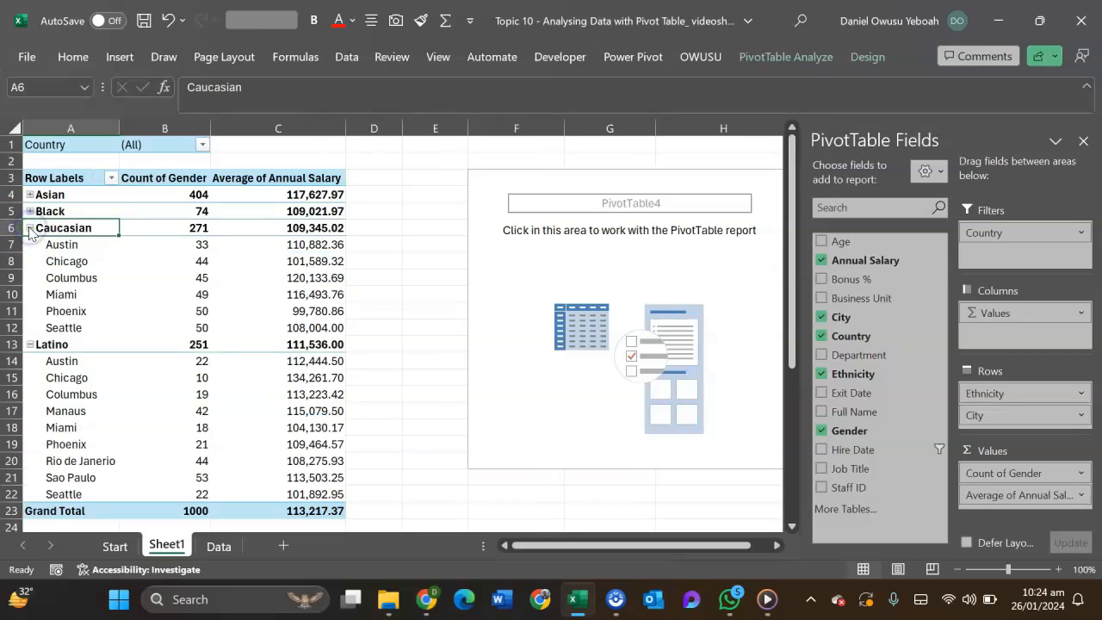
pyautogui.click(29, 228)
pyautogui.click(30, 245)
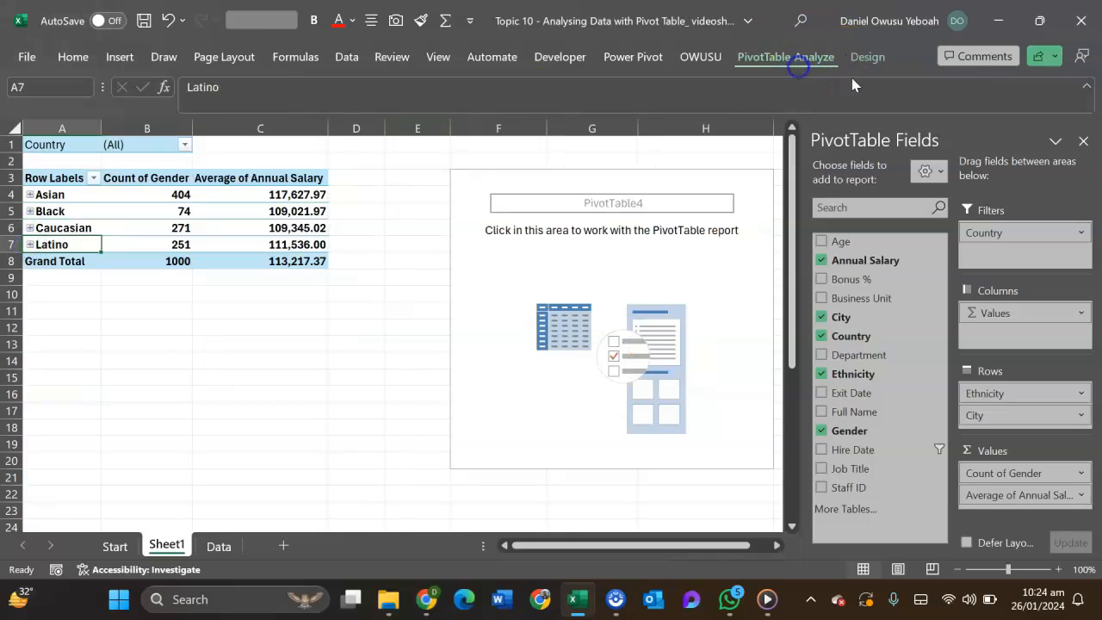
# Step: Hide the PivotTable's expand/collapse buttons, then show them again
pyautogui.click(796, 59)
pyautogui.click(984, 118)
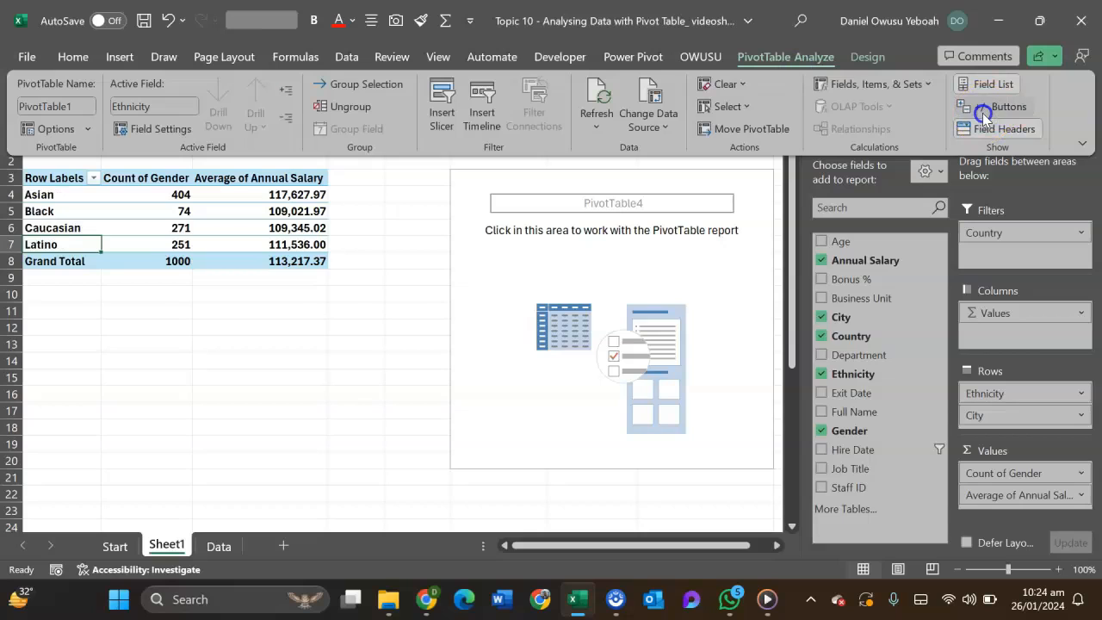
pyautogui.click(983, 113)
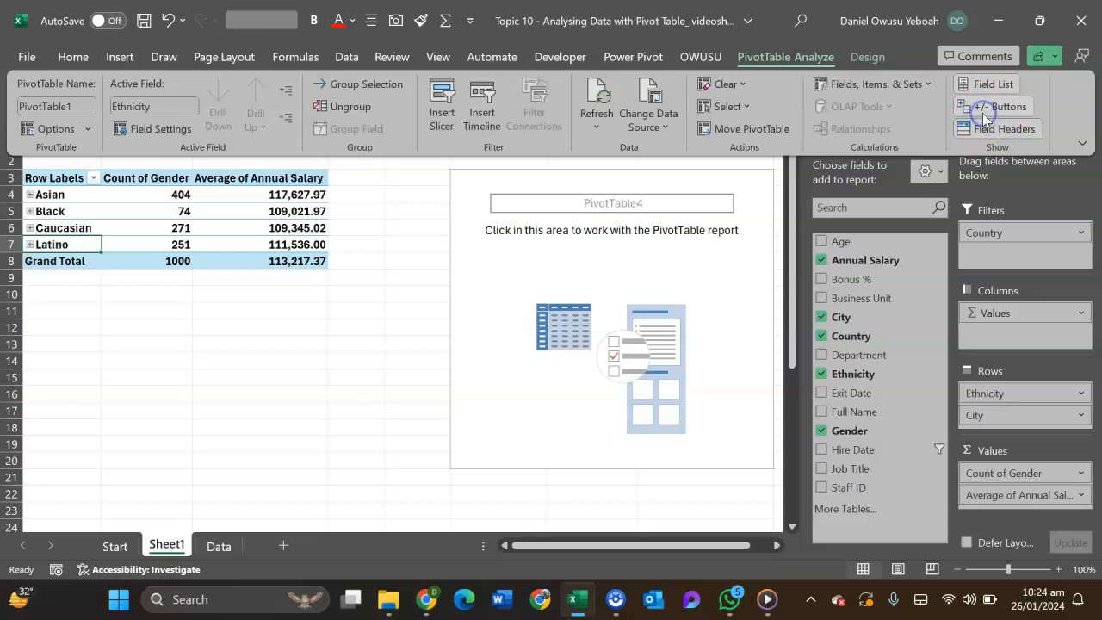
pyautogui.click(30, 229)
pyautogui.click(30, 229)
pyautogui.click(30, 229)
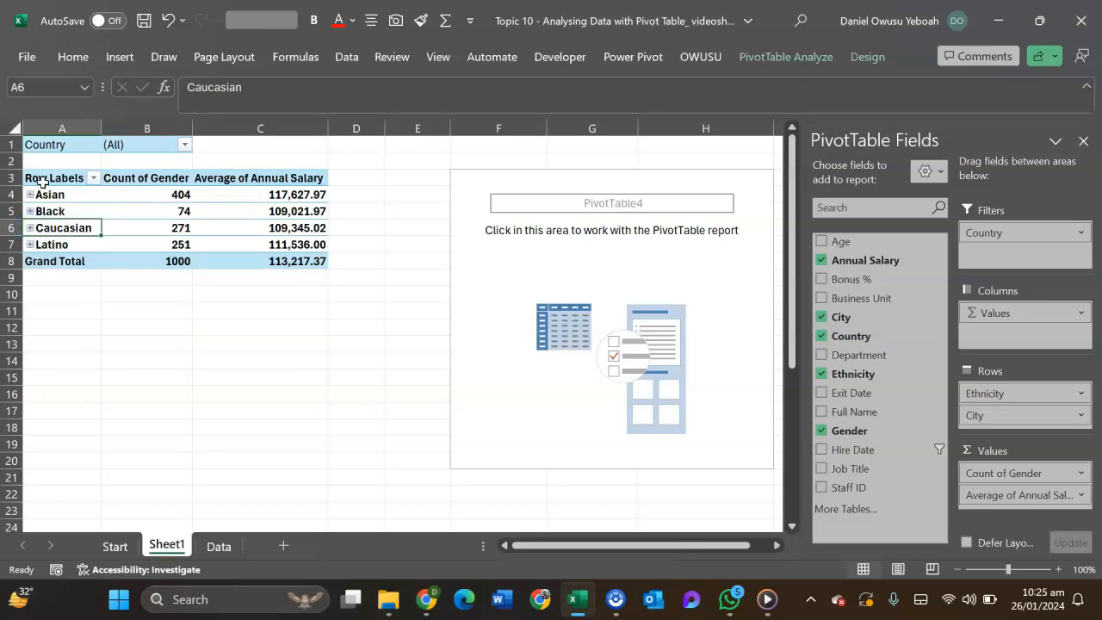
pyautogui.click(54, 195)
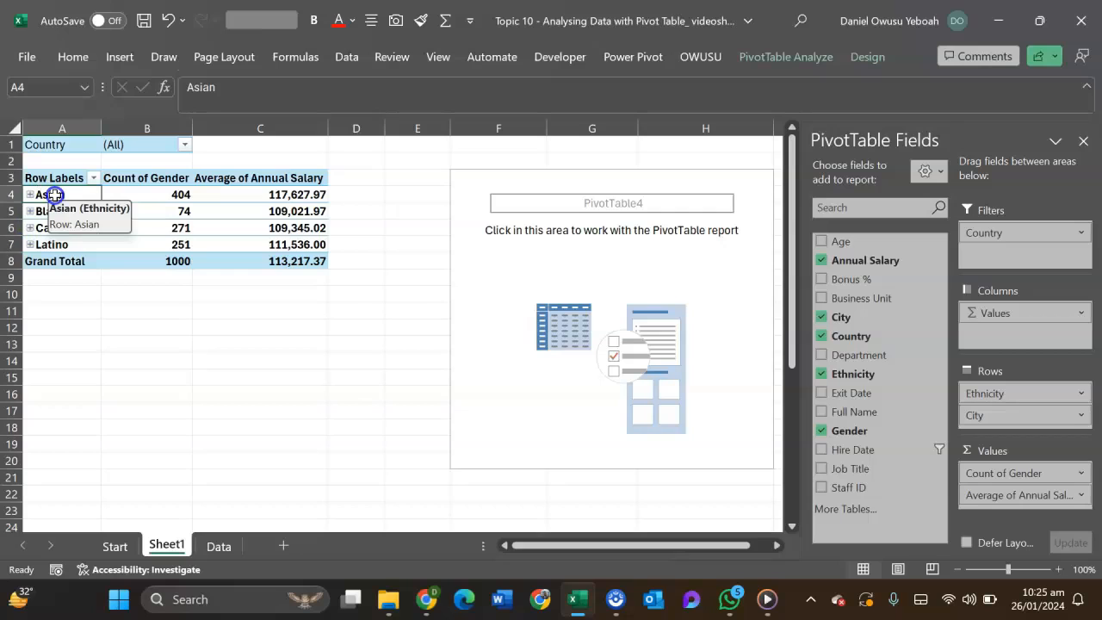
pyautogui.rightClick(55, 196)
pyautogui.rightClick(74, 204)
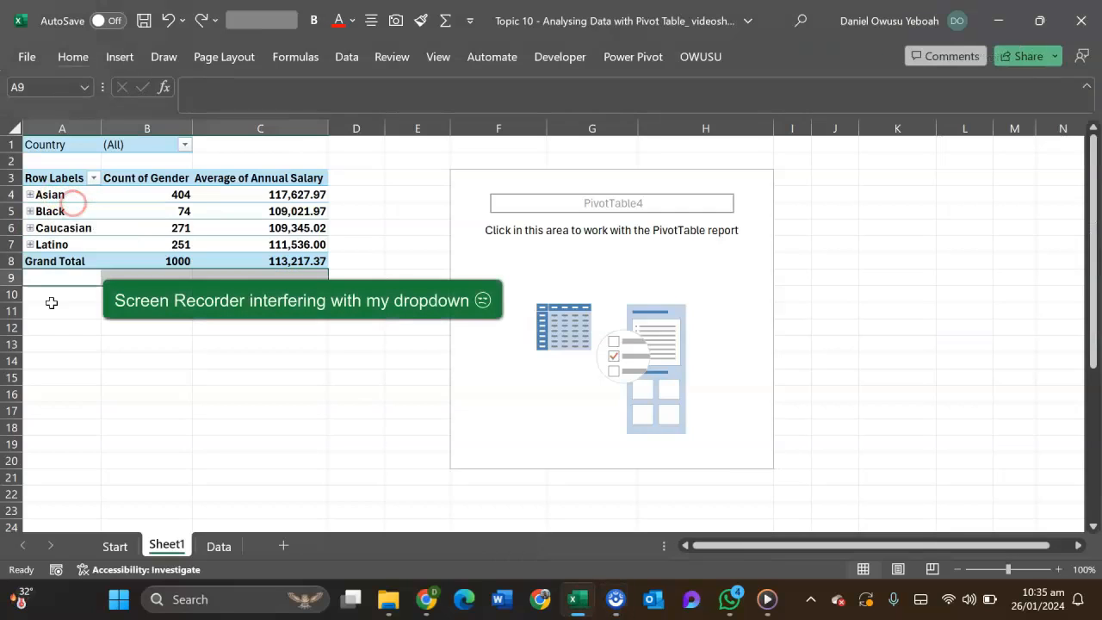
# Step: Insert four columns before column A to shift both PivotTables to the right
pyautogui.click(53, 312)
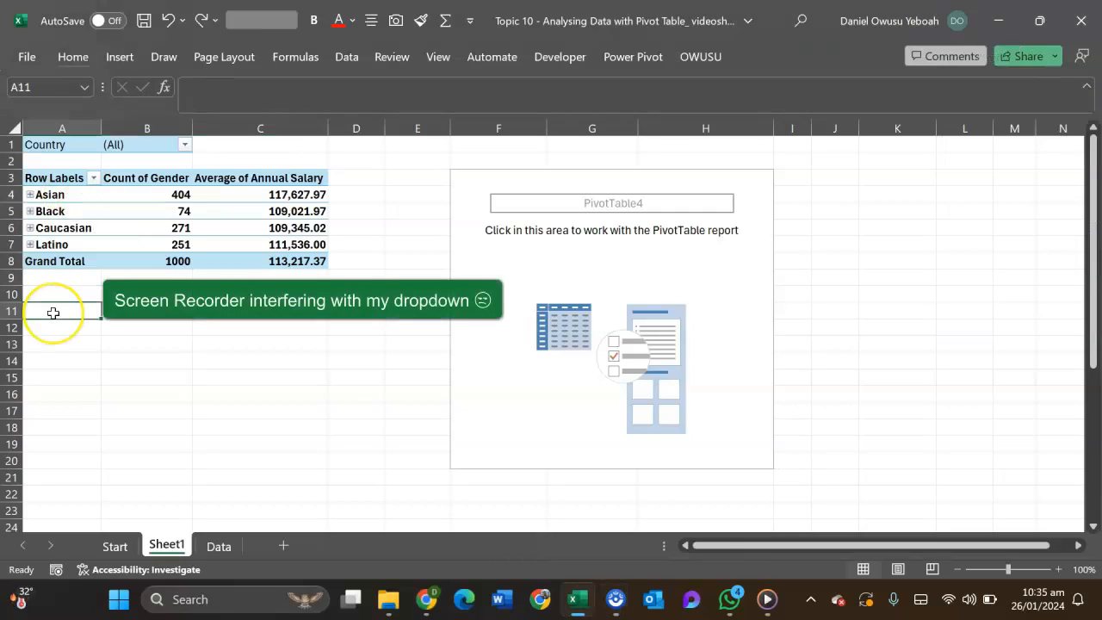
pyautogui.hotkey('shift', 'Right')
pyautogui.hotkey('shift', 'Right')
pyautogui.hotkey('shift', 'Right')
pyautogui.hotkey('alt', 'h')
pyautogui.press('i')
pyautogui.press('c')
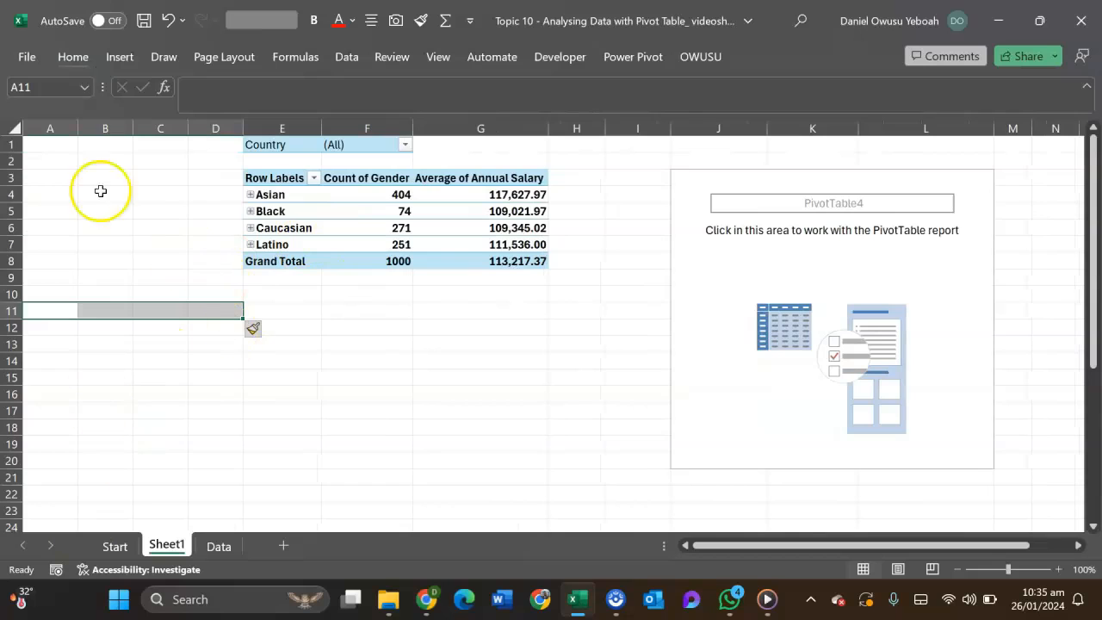
# Step: Expand the entire Ethnicity field in the original PivotTable
pyautogui.click(292, 193)
pyautogui.rightClick(301, 196)
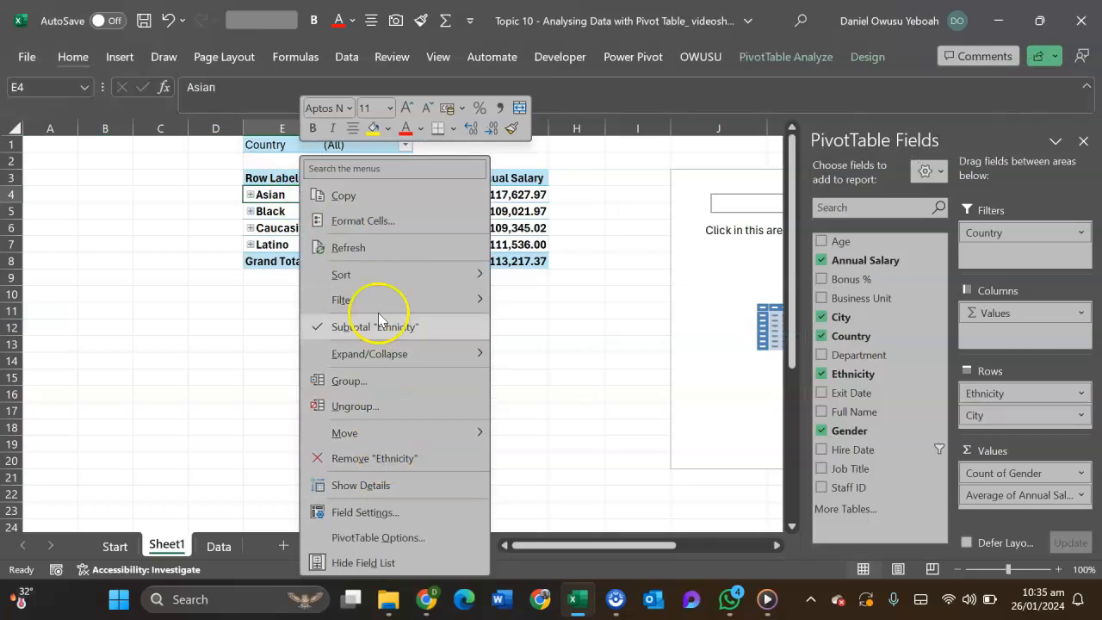
pyautogui.moveTo(392, 360)
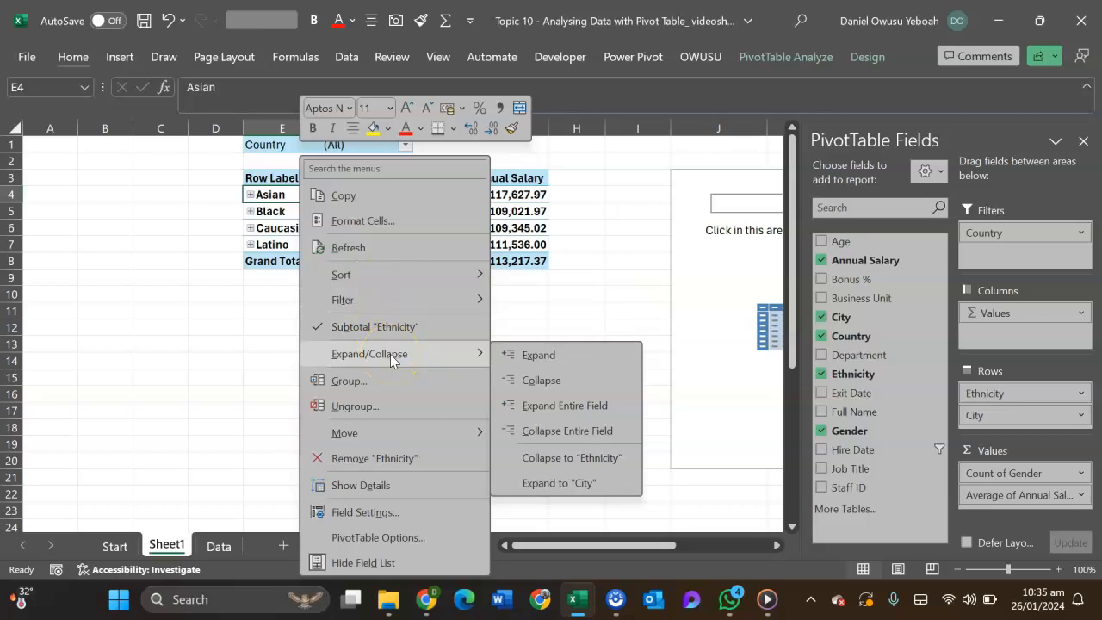
pyautogui.click(551, 406)
pyautogui.scroll(-10, 371, 352)
pyautogui.scroll(10, 370, 351)
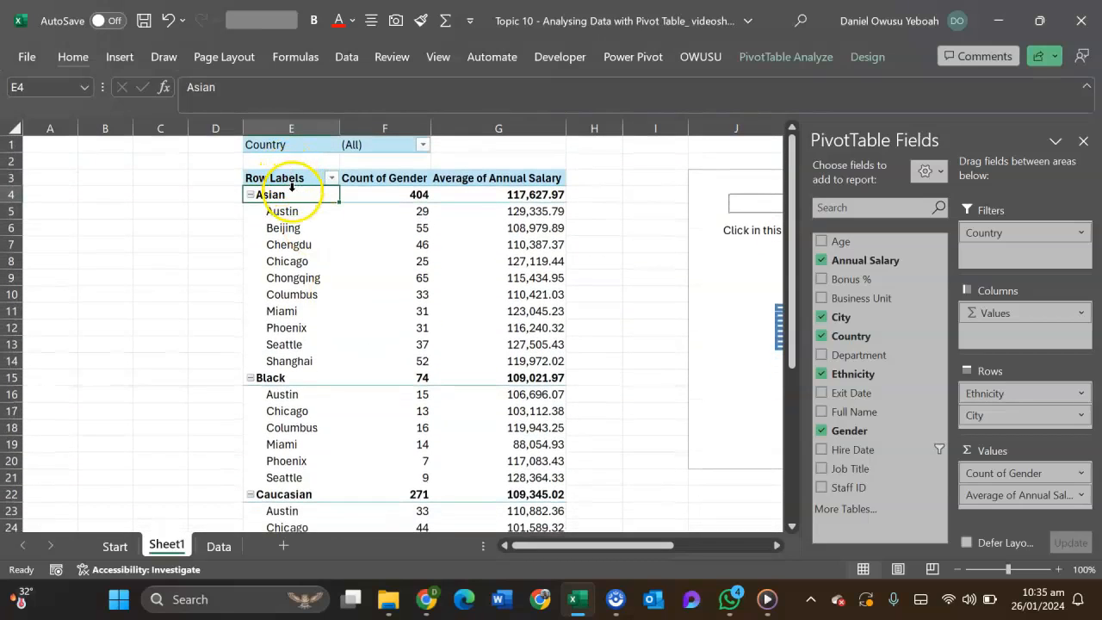
# Step: Collapse the entire Ethnicity field in the original PivotTable
pyautogui.rightClick(293, 195)
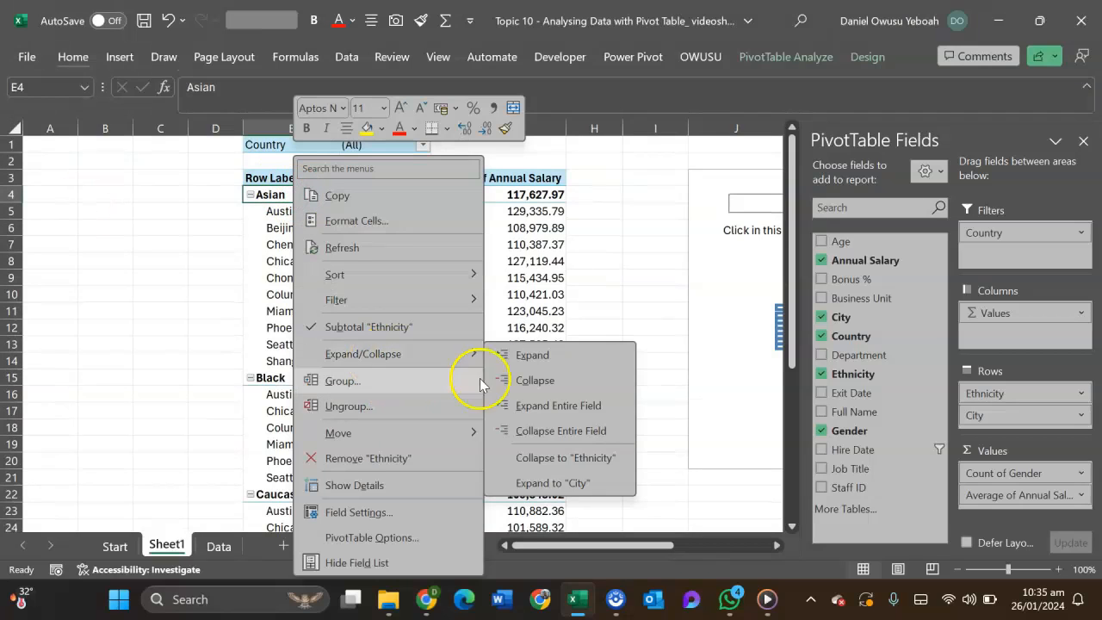
pyautogui.click(530, 429)
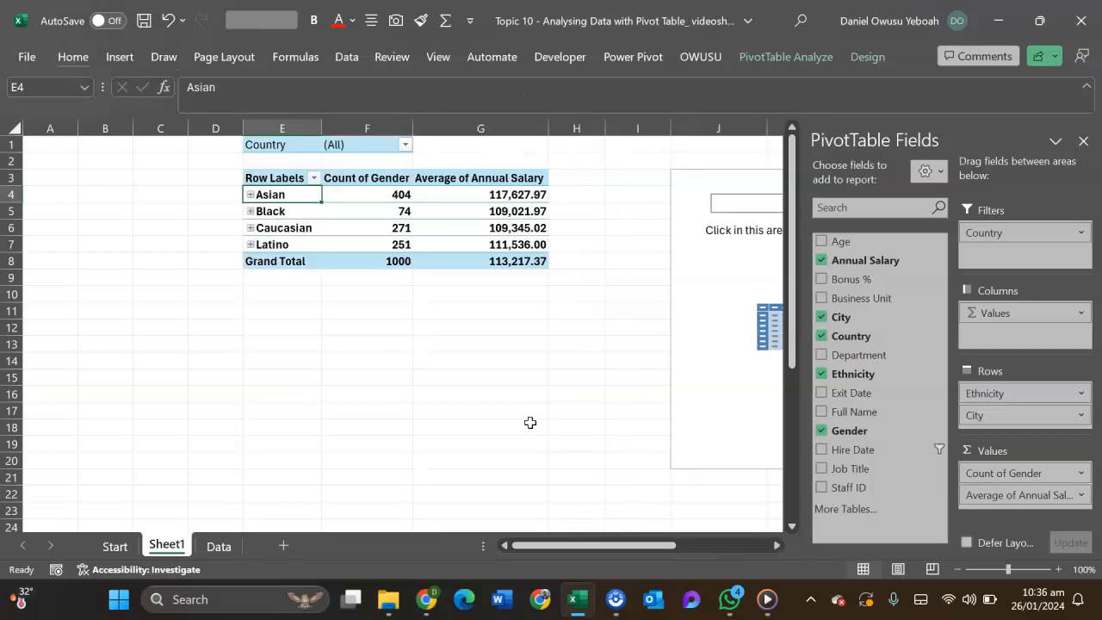
# Step: Hide the PivotTable's field headers, then show them again
pyautogui.click(766, 60)
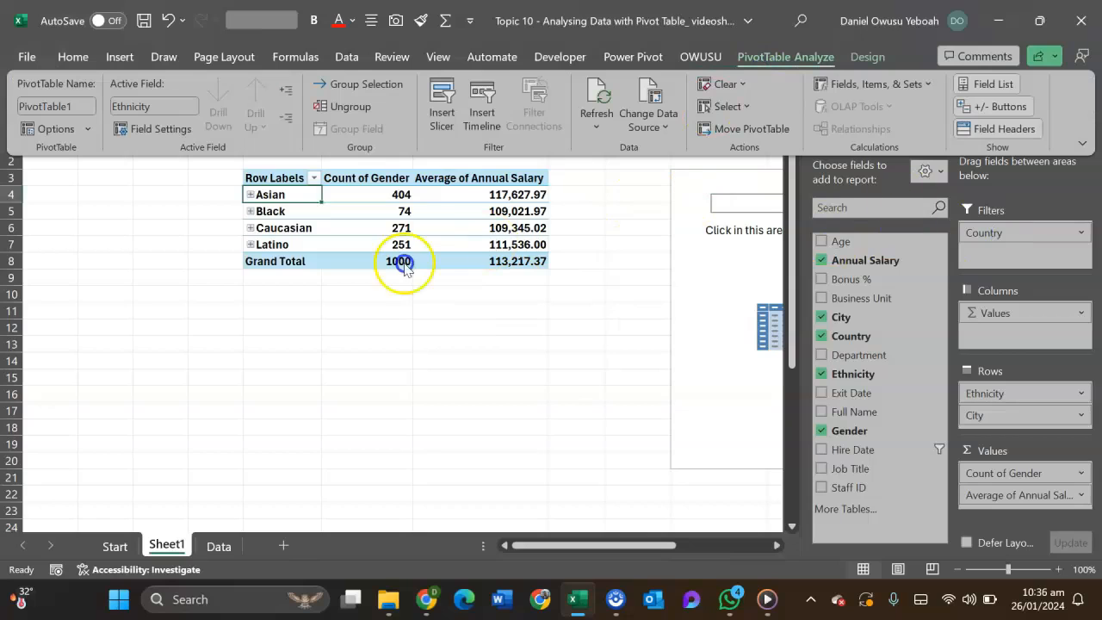
pyautogui.click(994, 130)
pyautogui.click(995, 131)
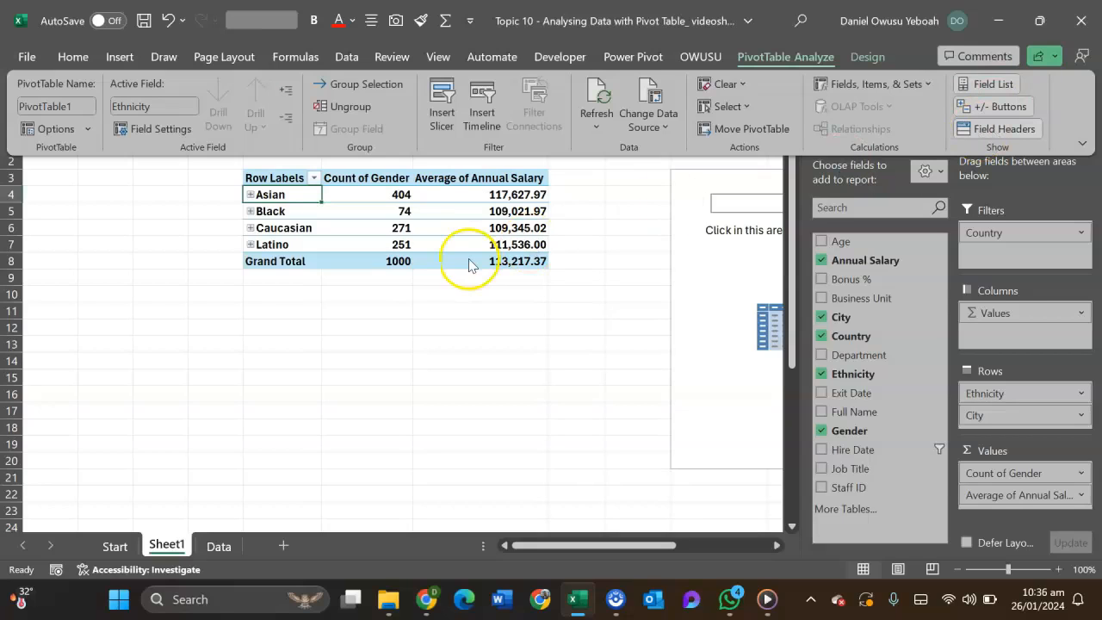
# Step: Expand the Asian group to show its cities
pyautogui.click(866, 58)
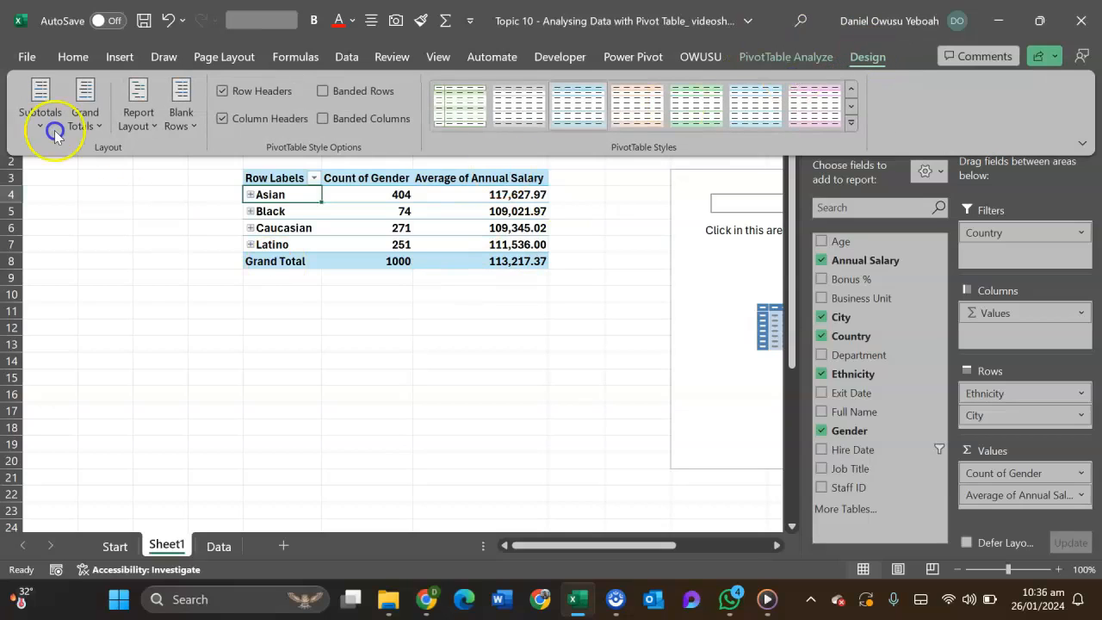
pyautogui.click(249, 195)
pyautogui.click(249, 195)
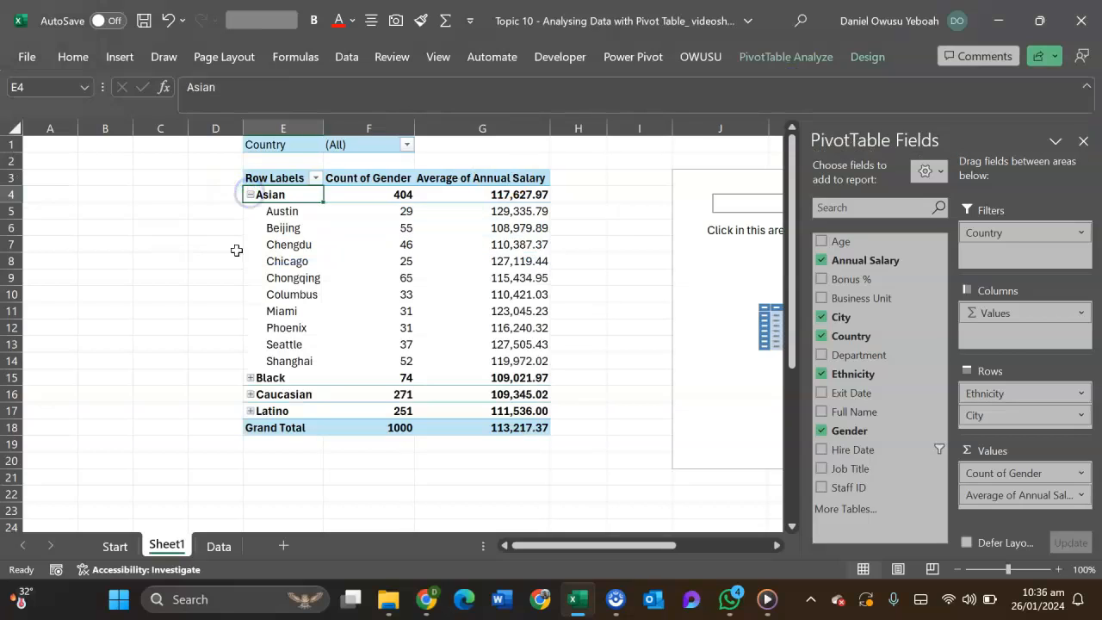
# Step: Expand the entire Ethnicity field so every group shows its cities
pyautogui.rightClick(290, 196)
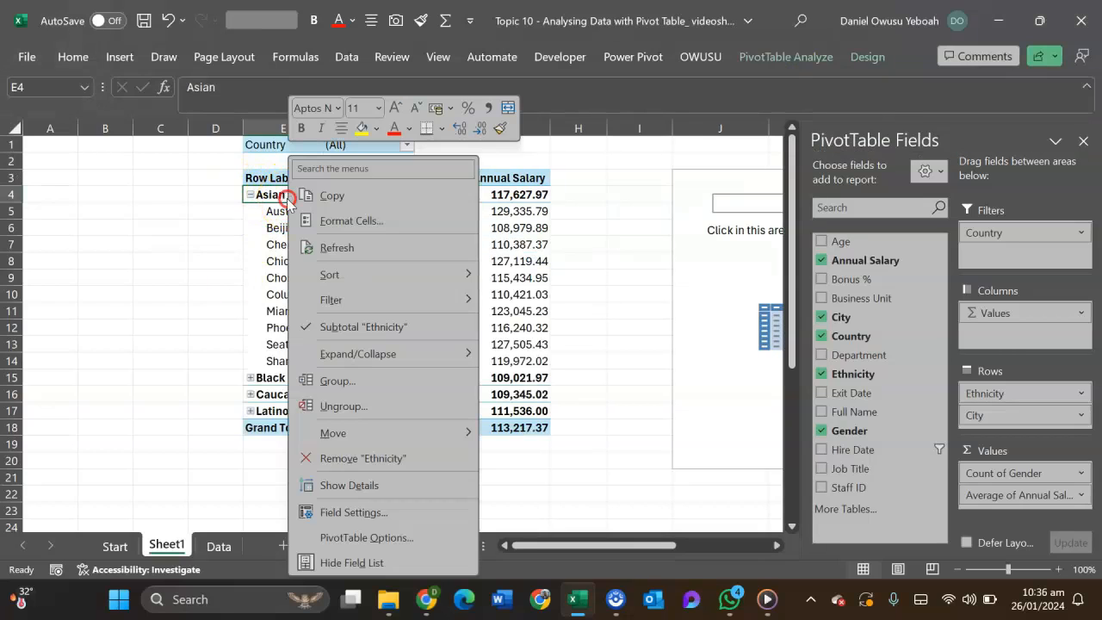
pyautogui.moveTo(362, 352)
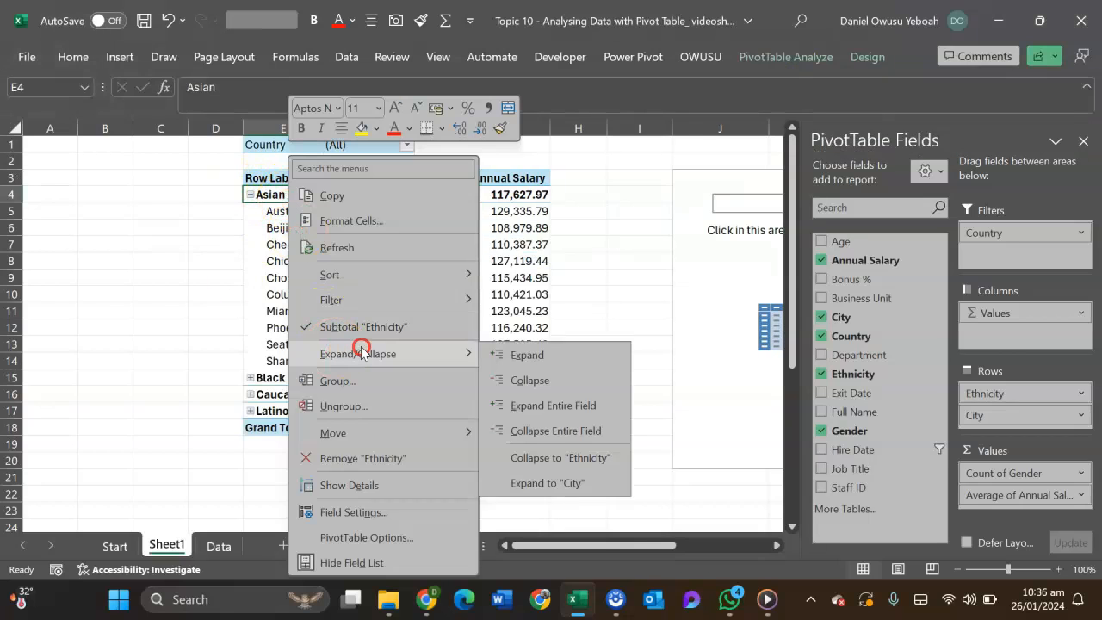
pyautogui.click(539, 407)
pyautogui.click(787, 56)
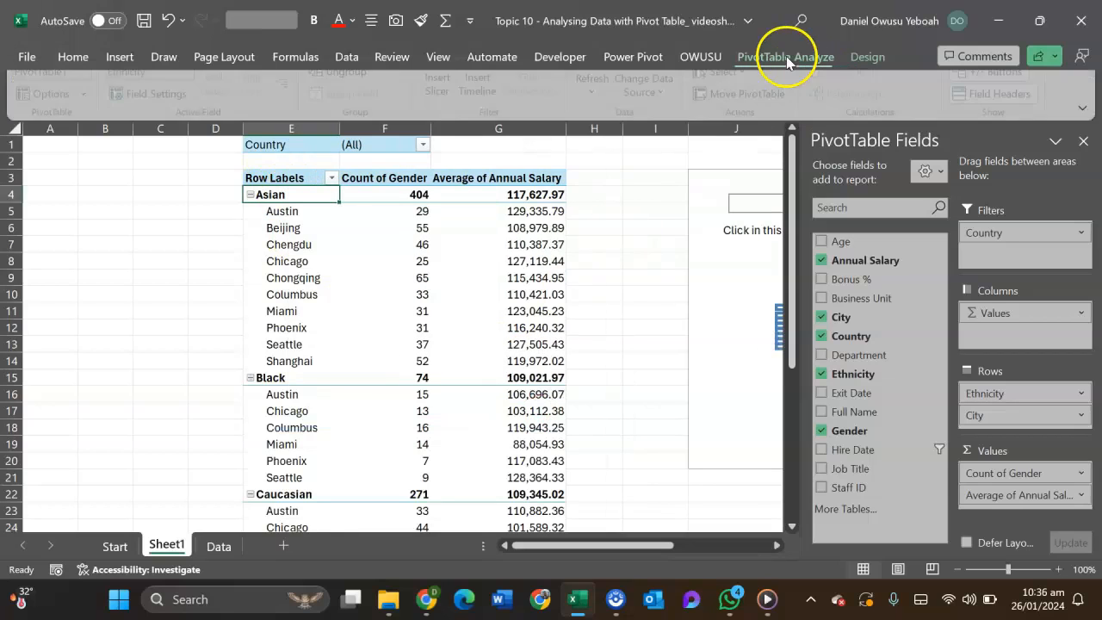
# Step: Show all subtotals at the bottom of each ethnicity group in the PivotTable
pyautogui.click(863, 56)
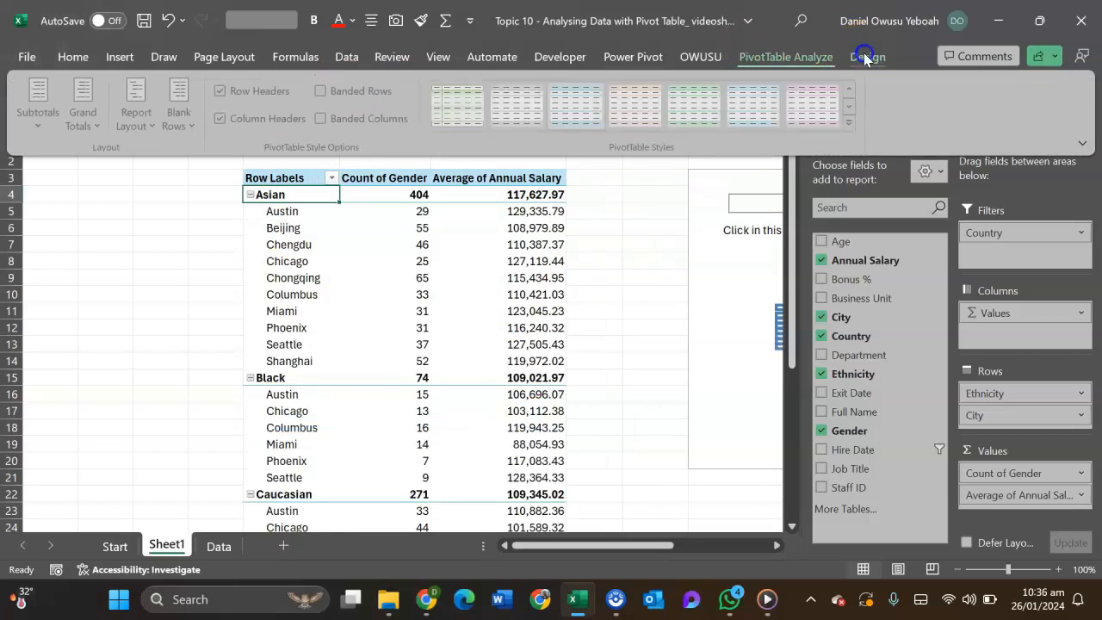
pyautogui.click(40, 111)
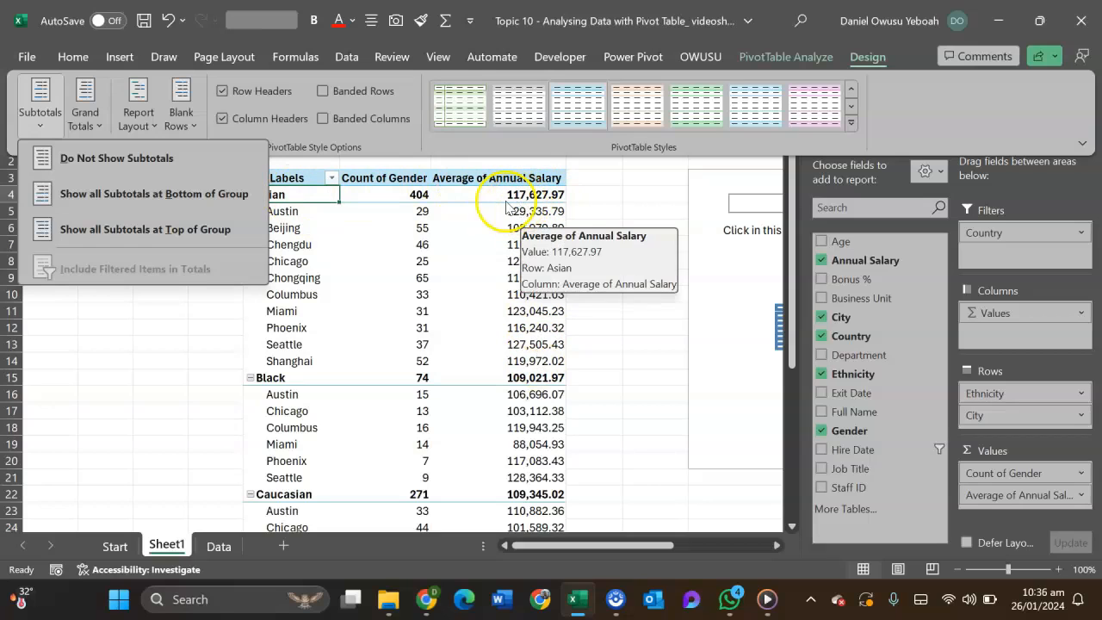
pyautogui.click(115, 195)
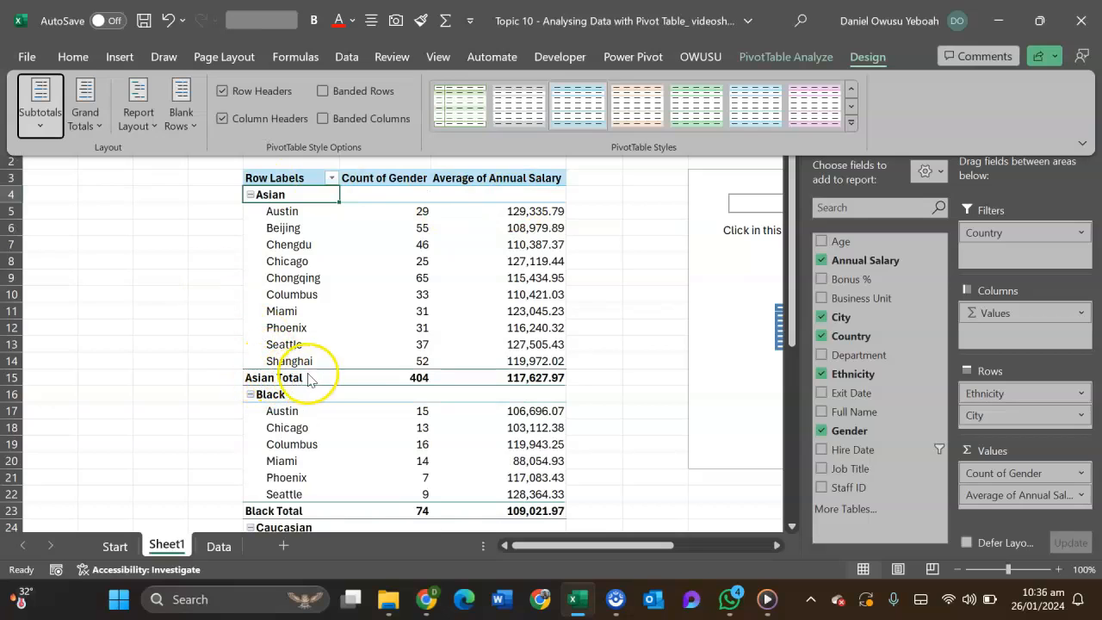
pyautogui.moveTo(541, 381)
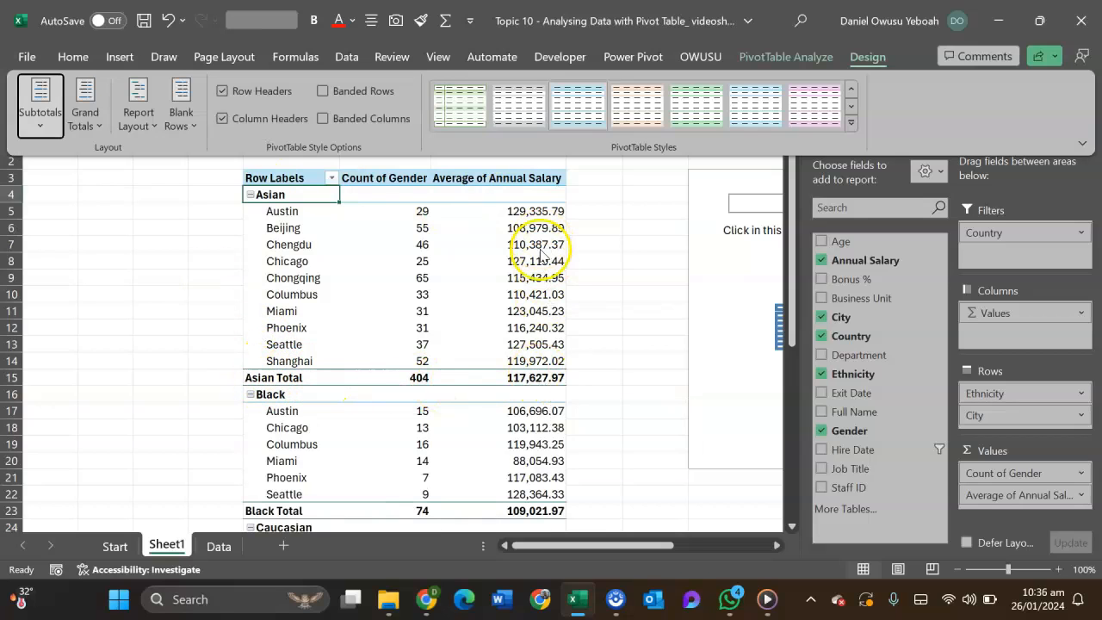
# Step: Turn off subtotals for the PivotTable
pyautogui.click(38, 131)
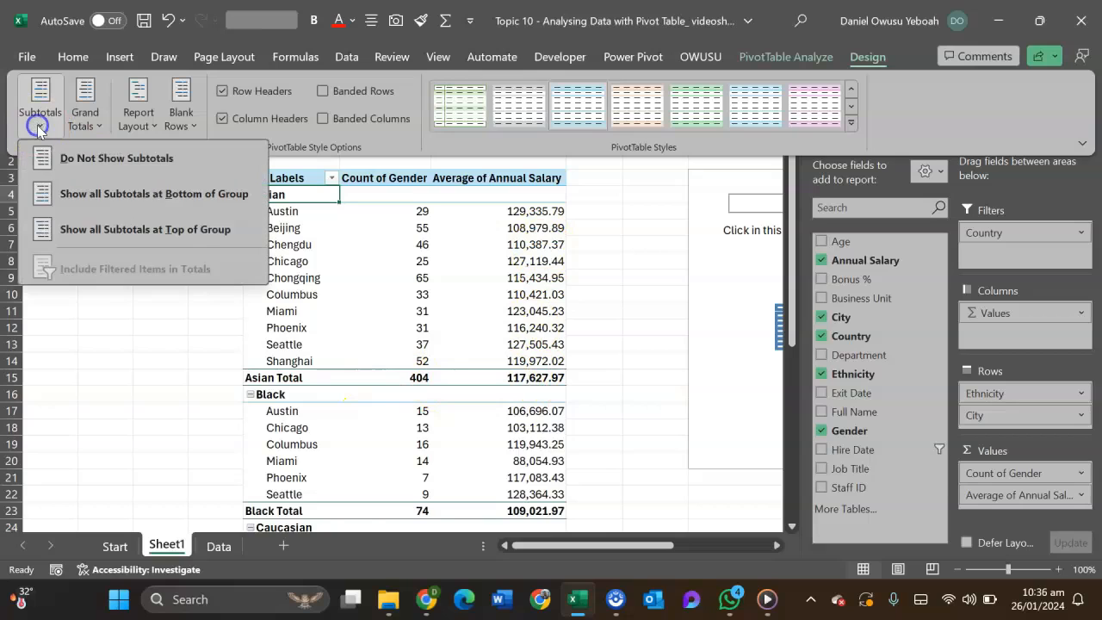
pyautogui.click(99, 163)
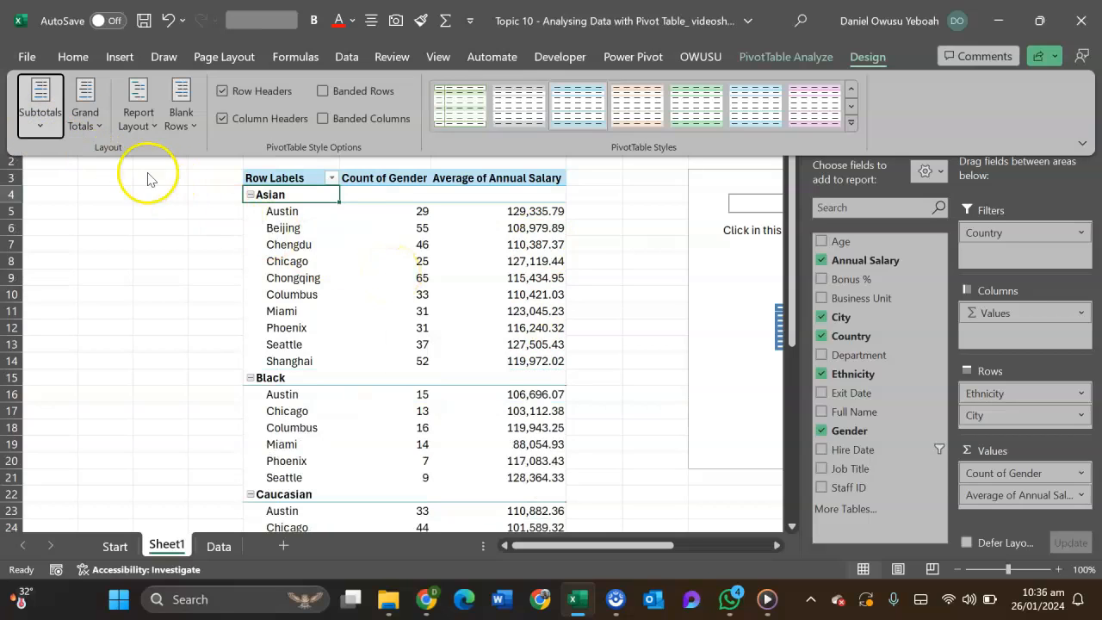
# Step: Show all subtotals at the bottom of each group again
pyautogui.click(43, 134)
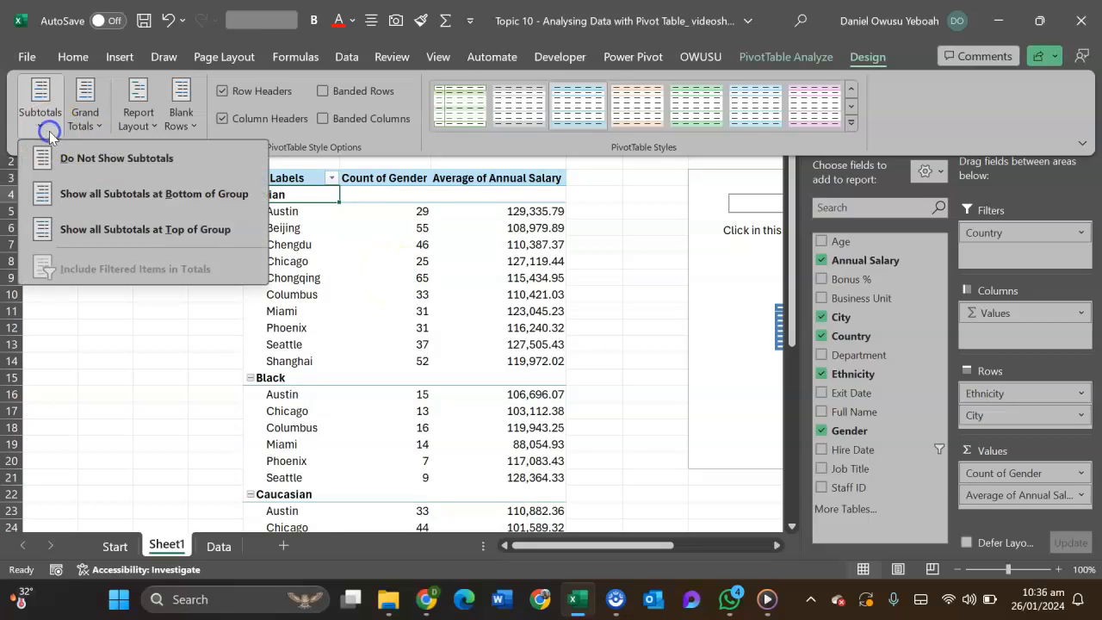
pyautogui.click(109, 195)
pyautogui.scroll(-3, 395, 323)
pyautogui.scroll(-18, 394, 323)
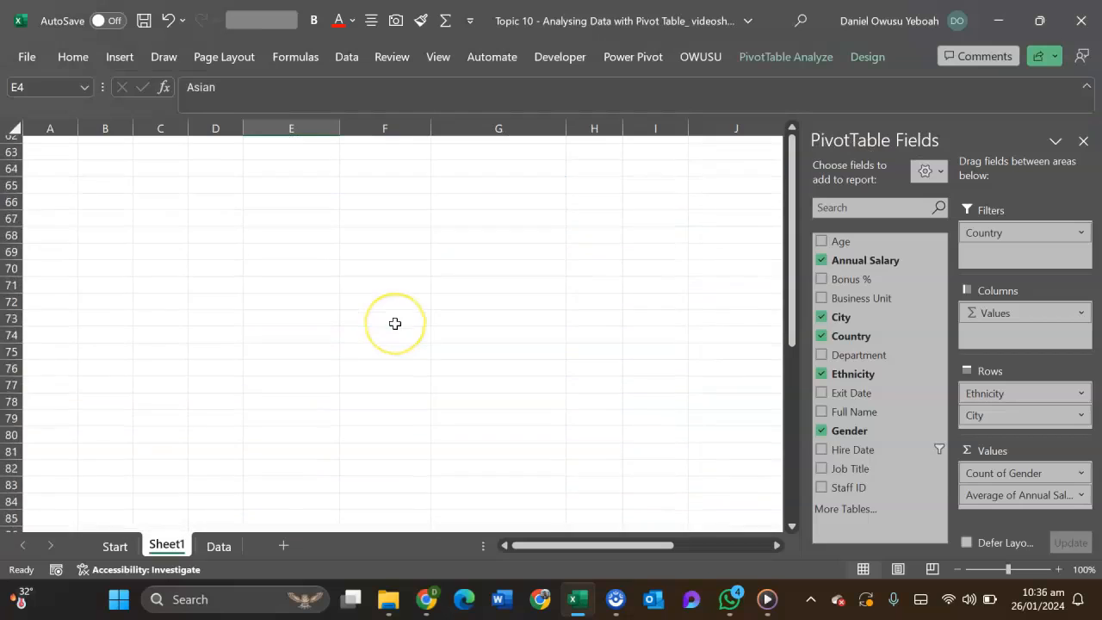
pyautogui.scroll(9, 394, 323)
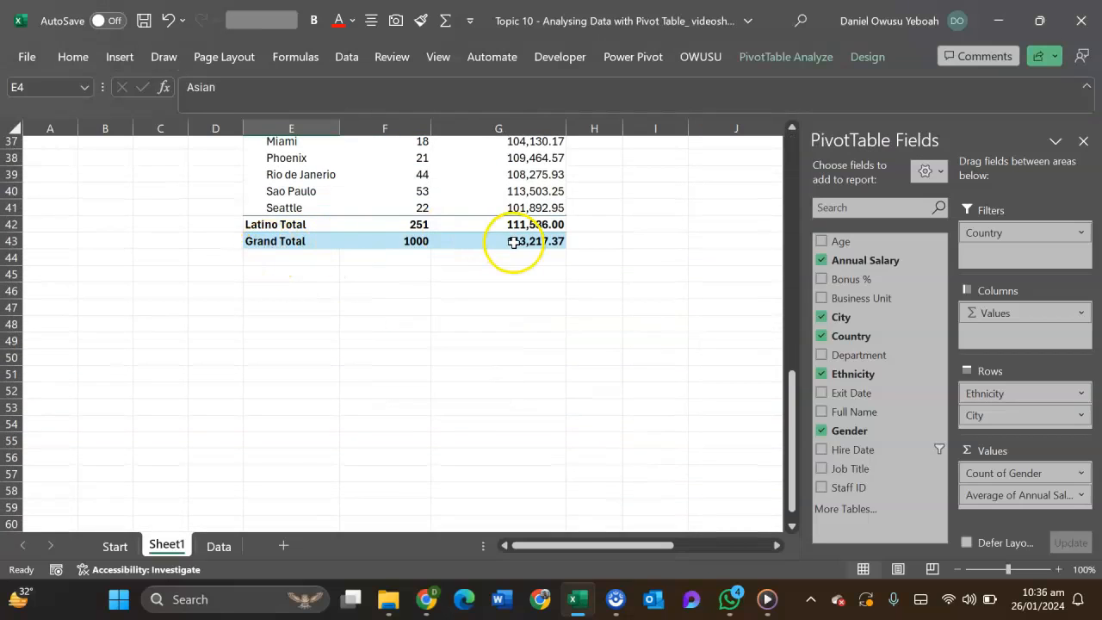
pyautogui.scroll(12, 508, 243)
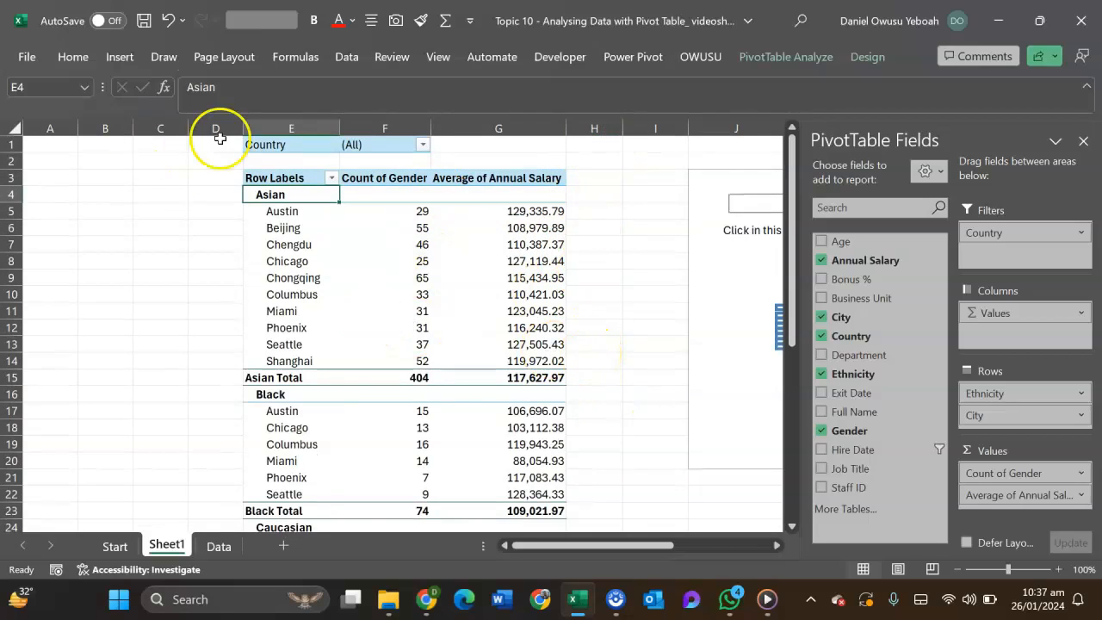
# Step: Turn grand totals off for both rows and columns
pyautogui.click(867, 57)
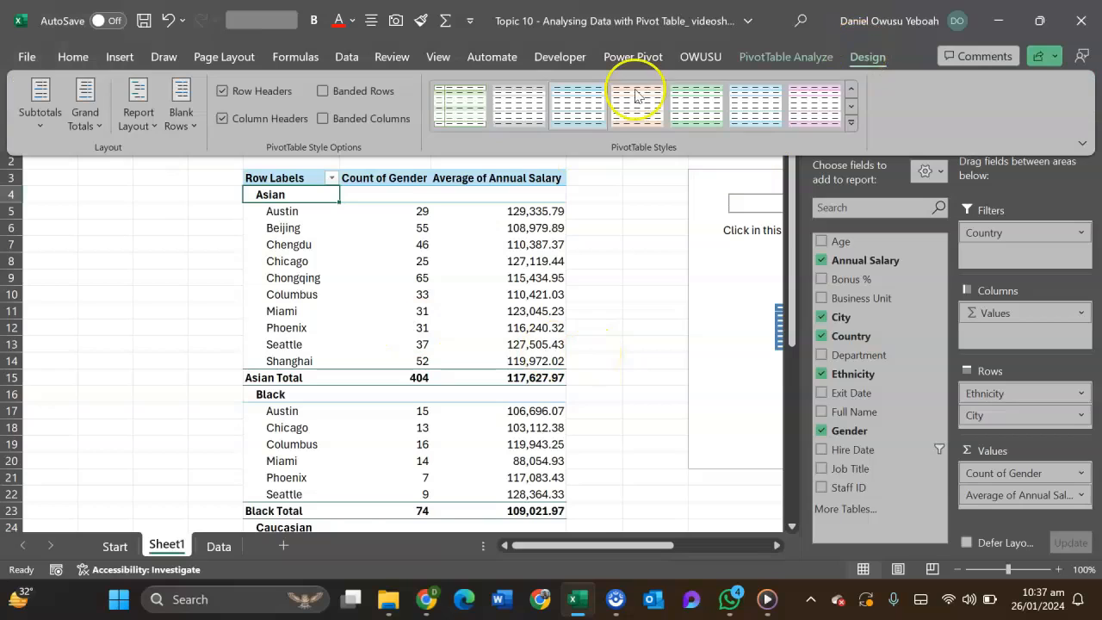
pyautogui.click(91, 127)
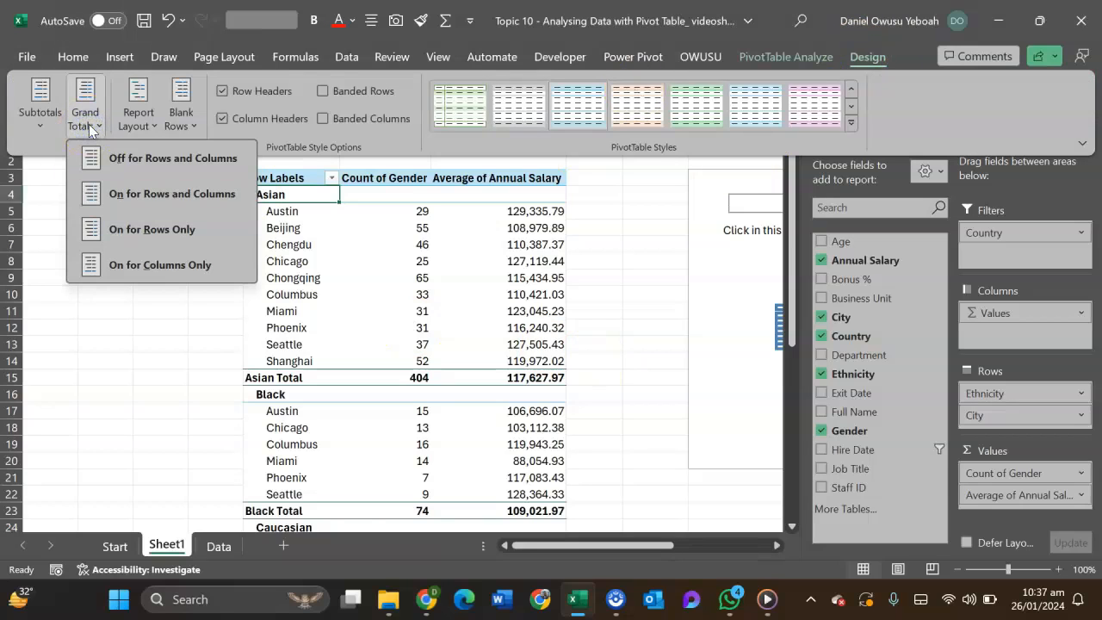
pyautogui.click(94, 158)
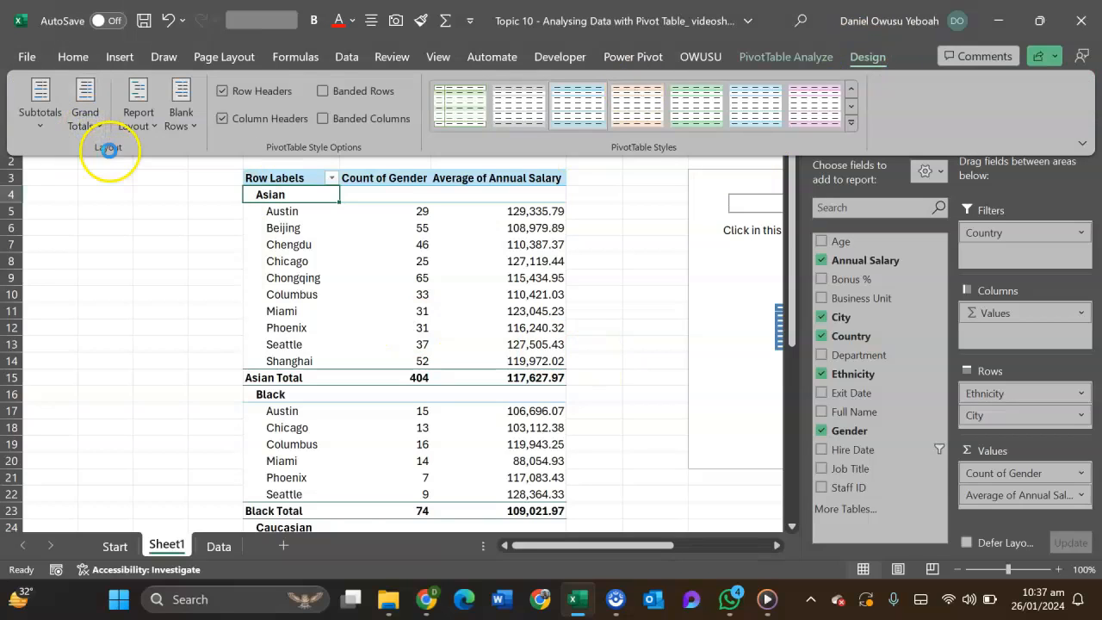
pyautogui.click(460, 347)
pyautogui.scroll(-15, 460, 344)
pyautogui.scroll(2, 461, 343)
pyautogui.scroll(12, 502, 228)
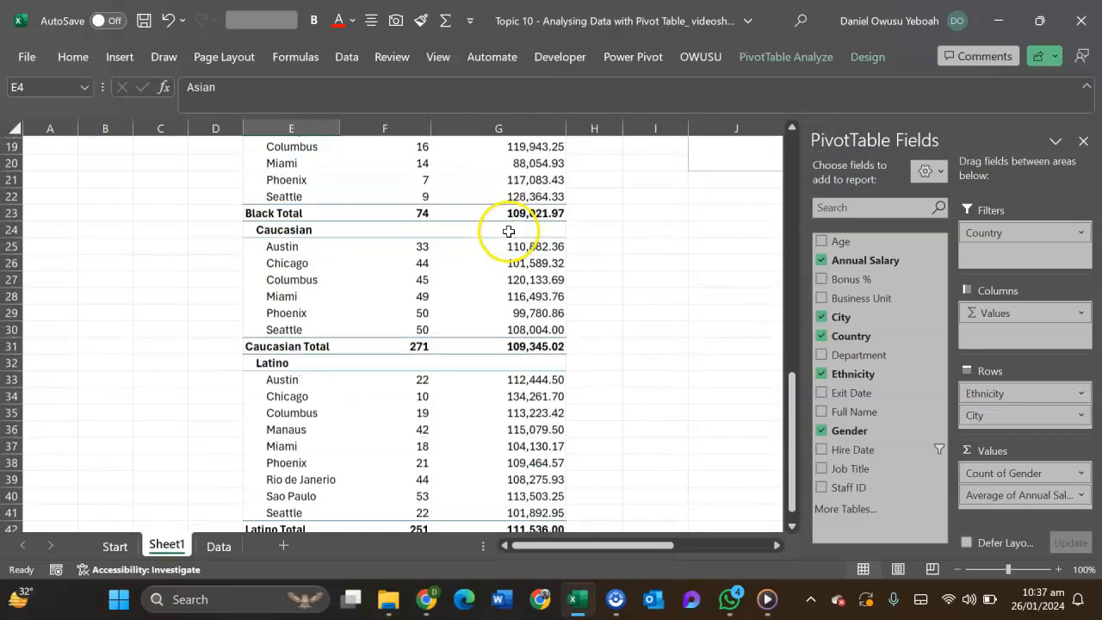
# Step: Switch the PivotTable's report layout to Outline Form
pyautogui.click(859, 57)
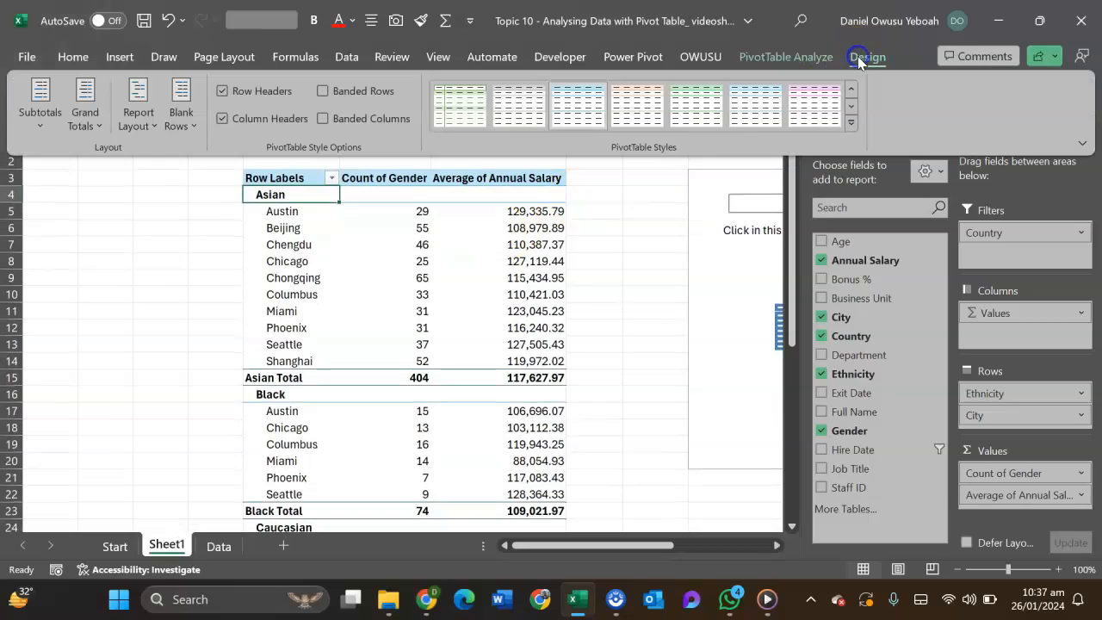
pyautogui.click(143, 125)
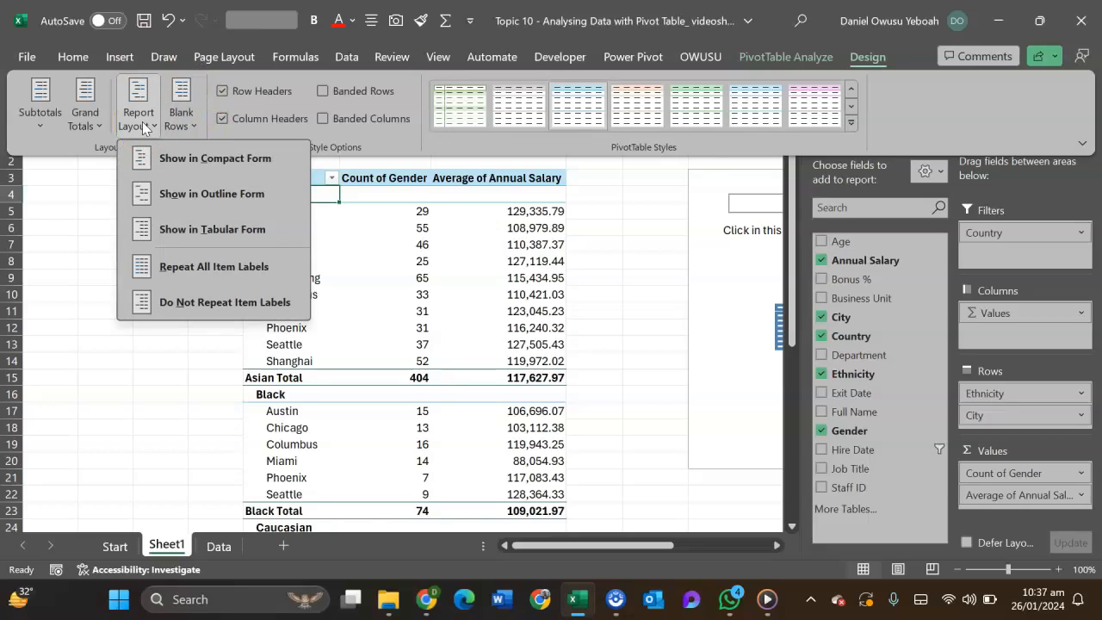
pyautogui.click(175, 195)
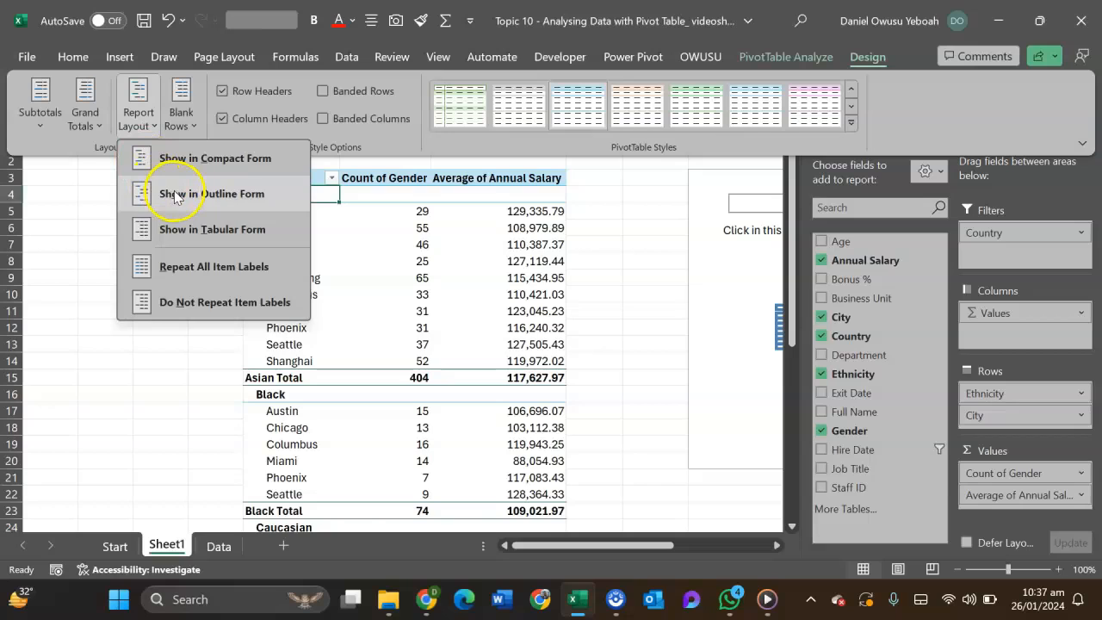
pyautogui.click(175, 195)
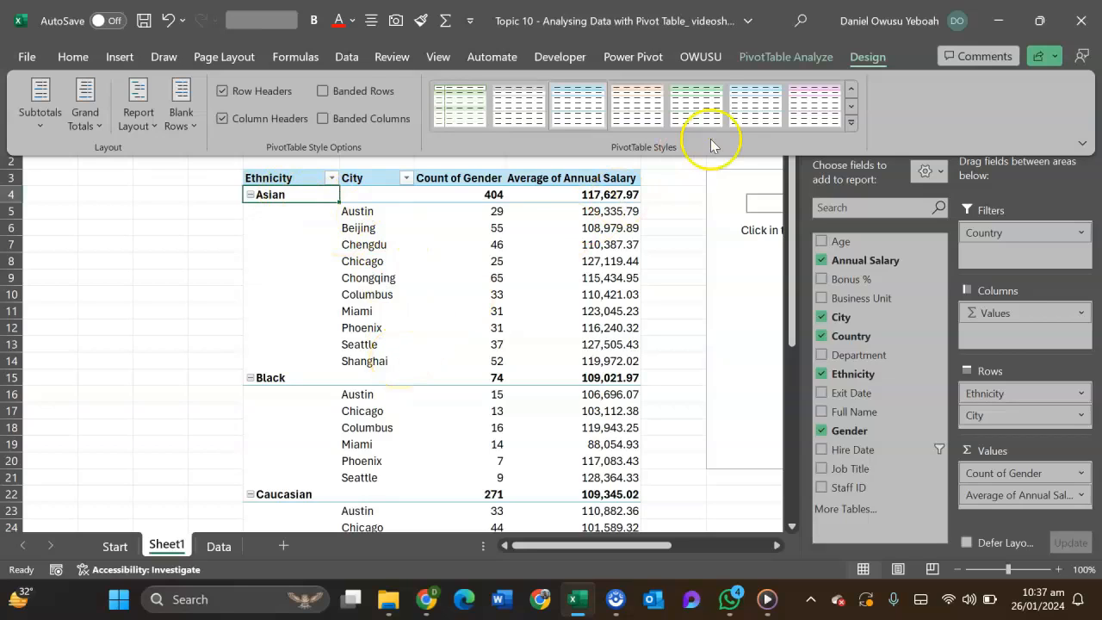
# Step: Switch the PivotTable's report layout to Tabular Form
pyautogui.click(148, 126)
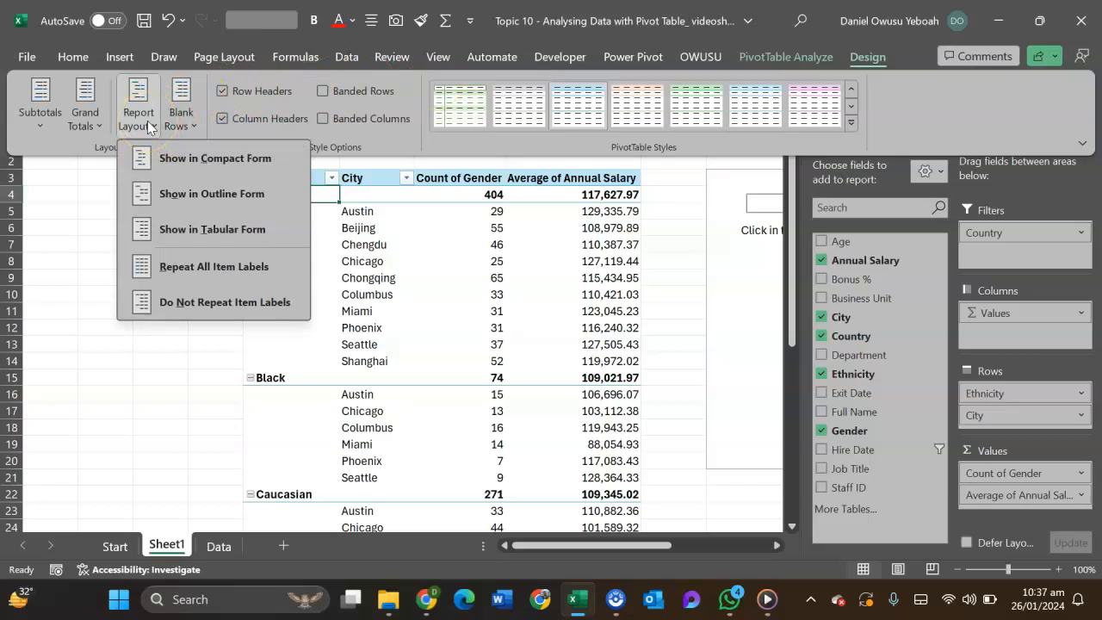
pyautogui.click(217, 230)
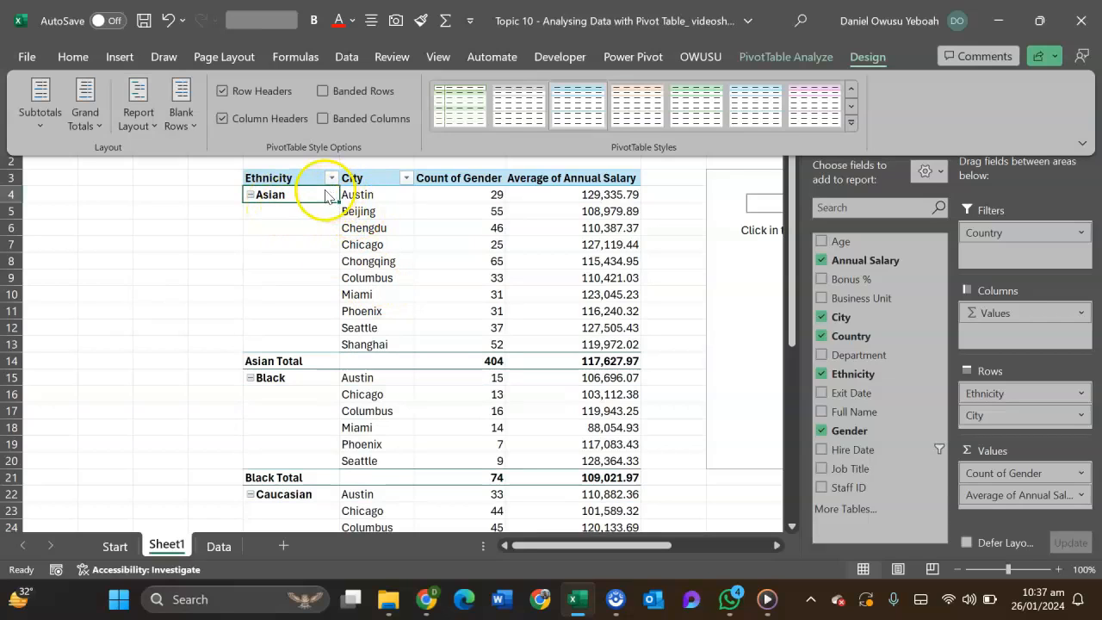
# Step: Switch the layout to Outline Form, then restore Tabular Form
pyautogui.hotkey('alt', 'j')
pyautogui.press('y')
pyautogui.press('r')
pyautogui.press('o')
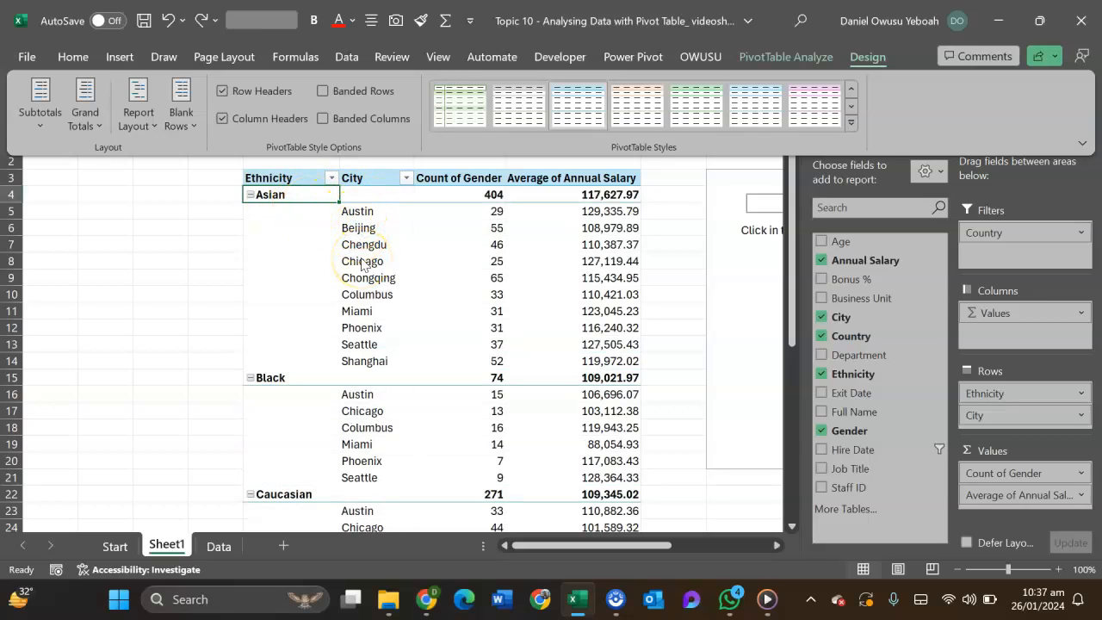
pyautogui.hotkey('ctrl', 'y')
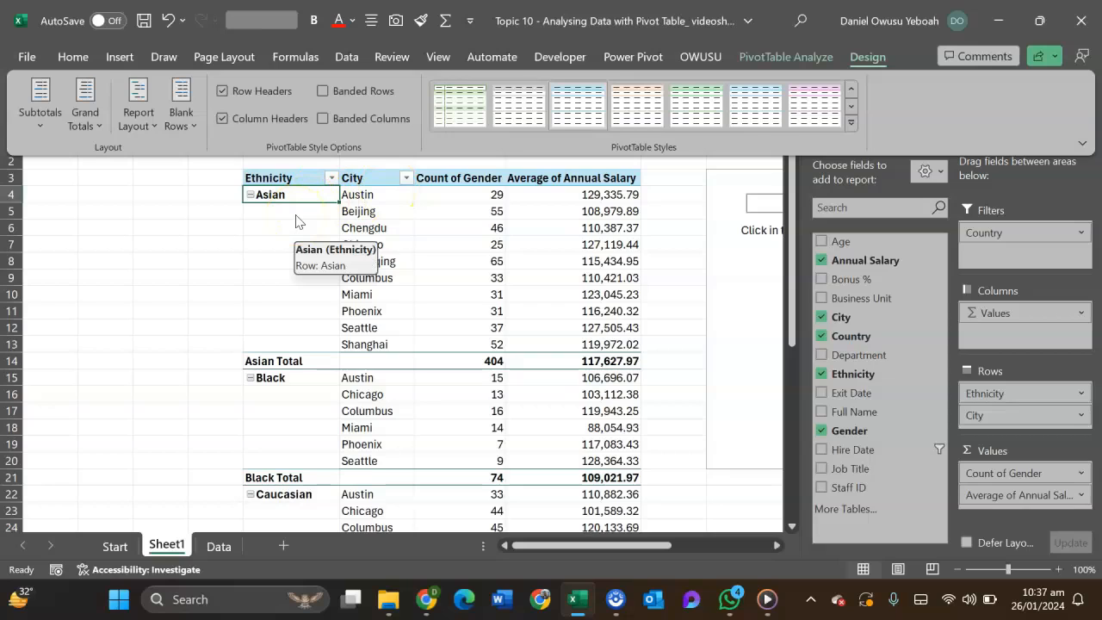
# Step: Repeat all item labels in the PivotTable's row fields
pyautogui.click(140, 129)
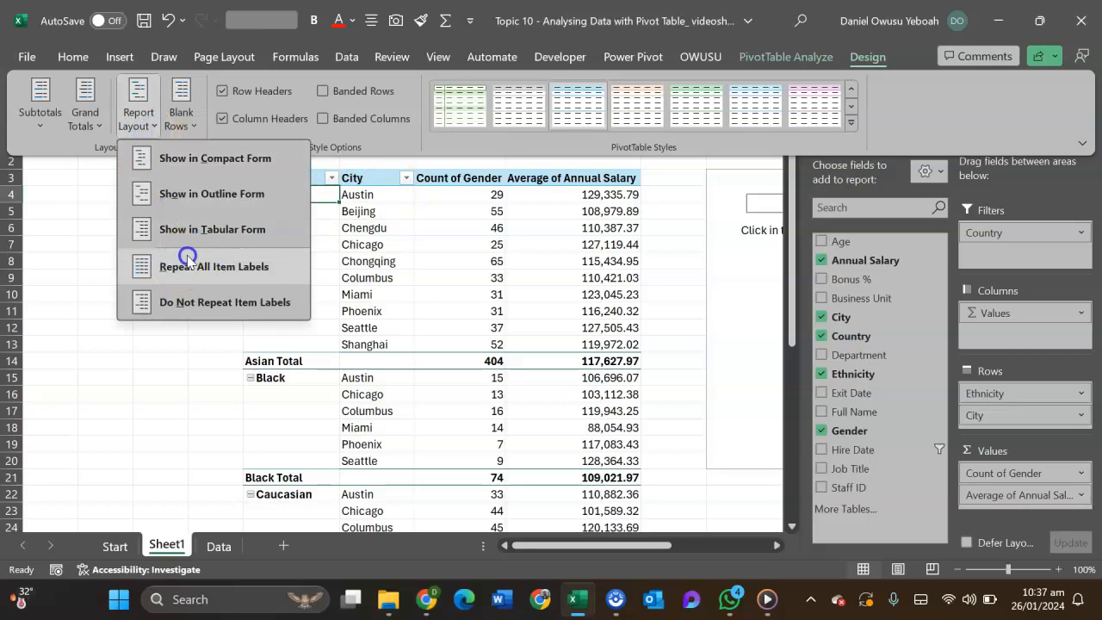
pyautogui.click(228, 266)
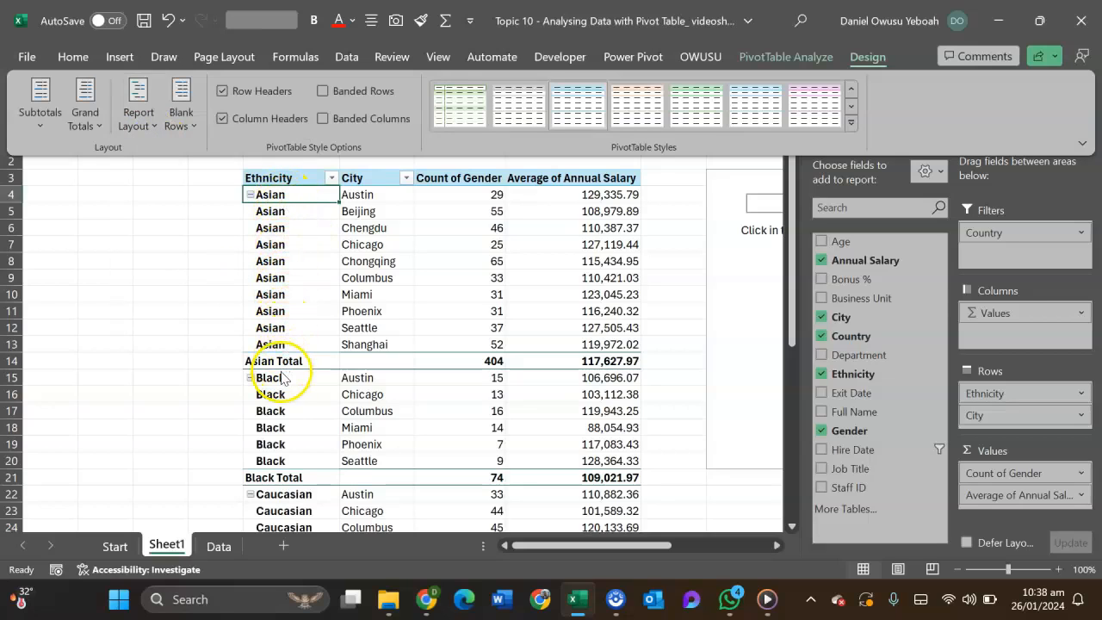
pyautogui.hotkey('ctrl', 'F1')
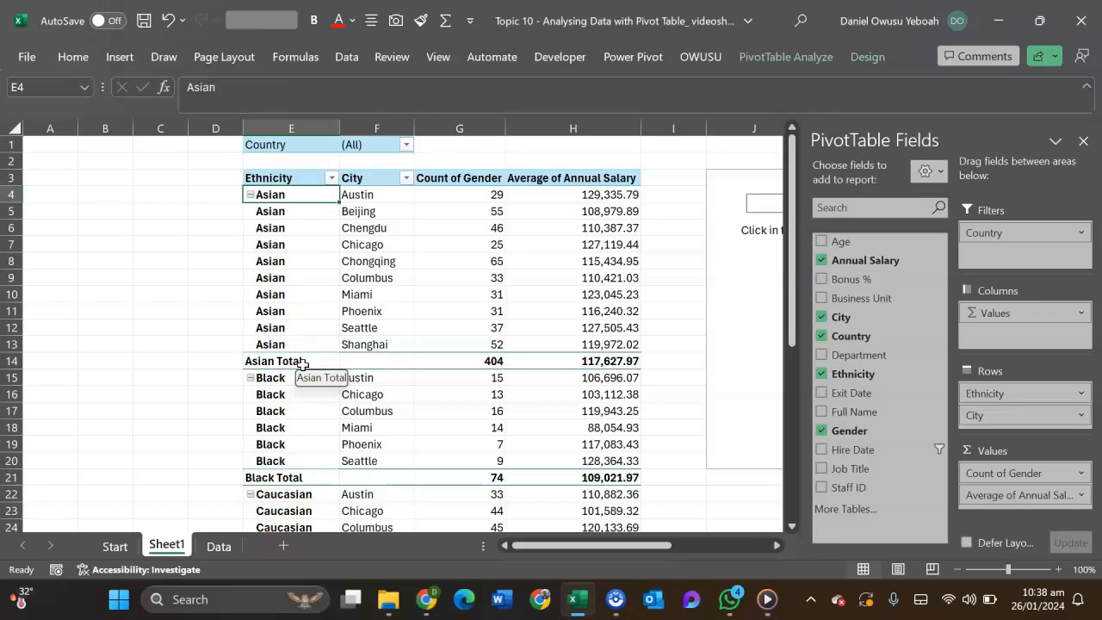
# Step: Insert a blank line after each ethnicity item
pyautogui.click(858, 56)
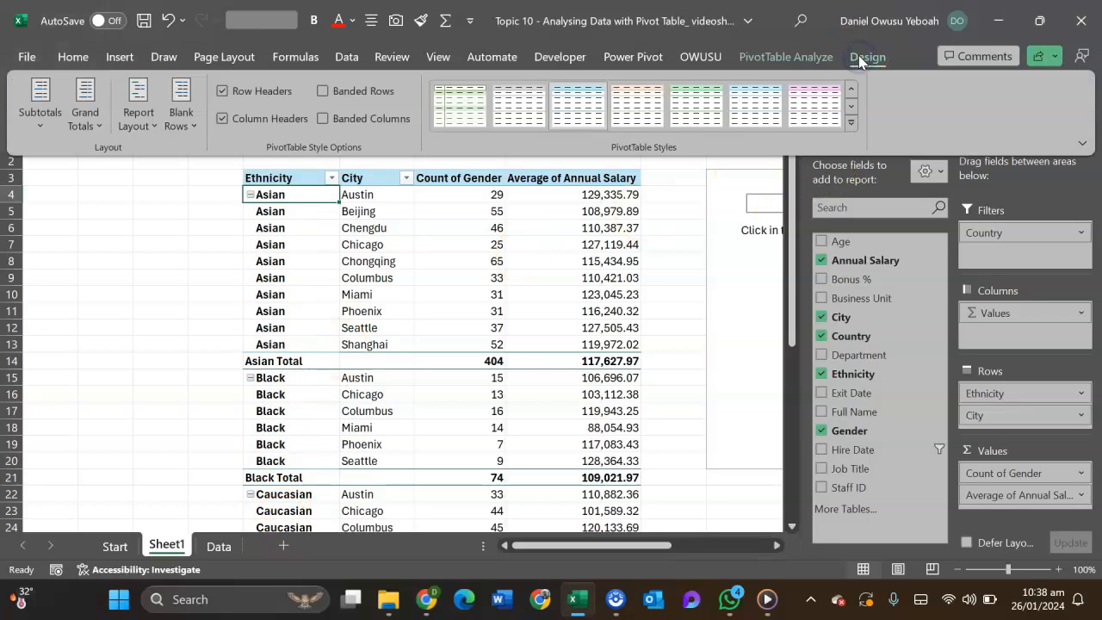
pyautogui.click(178, 133)
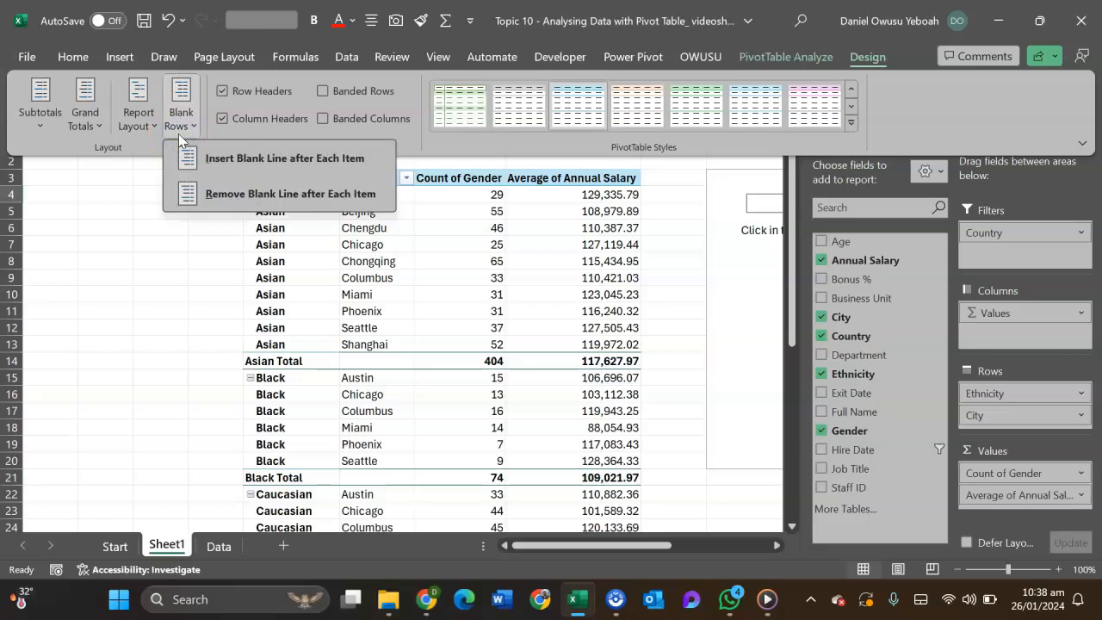
pyautogui.click(266, 157)
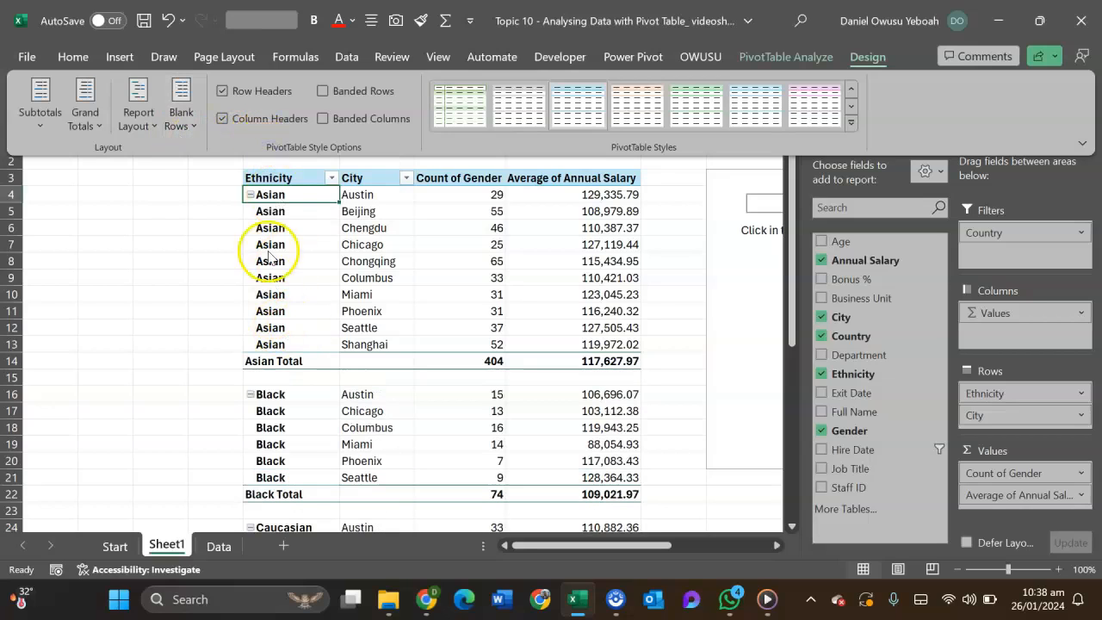
pyautogui.click(517, 379)
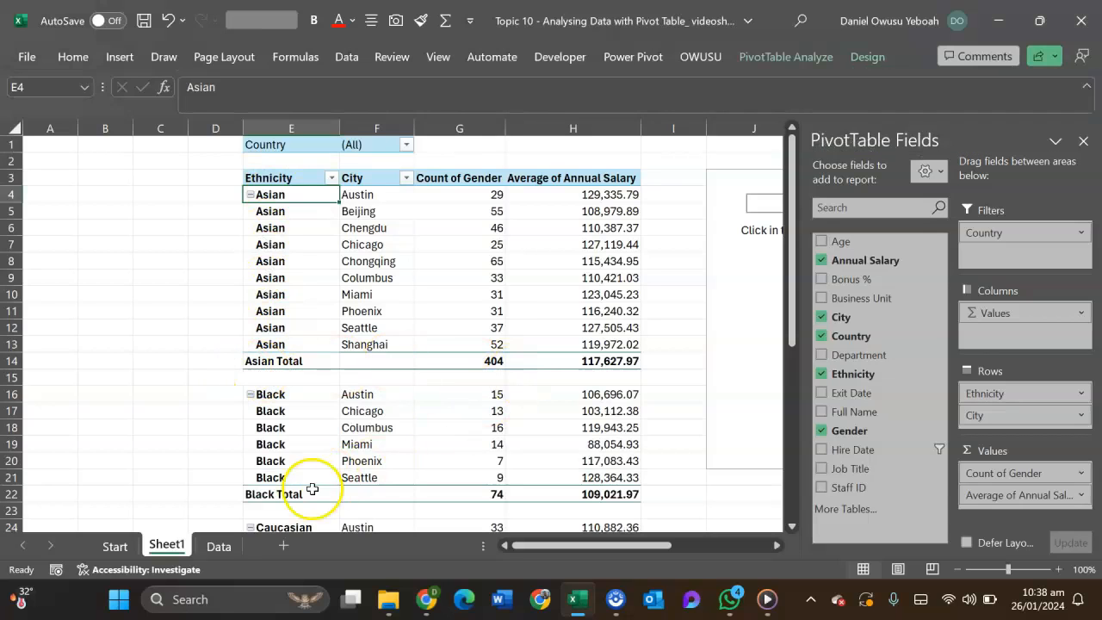
pyautogui.scroll(-6, 420, 510)
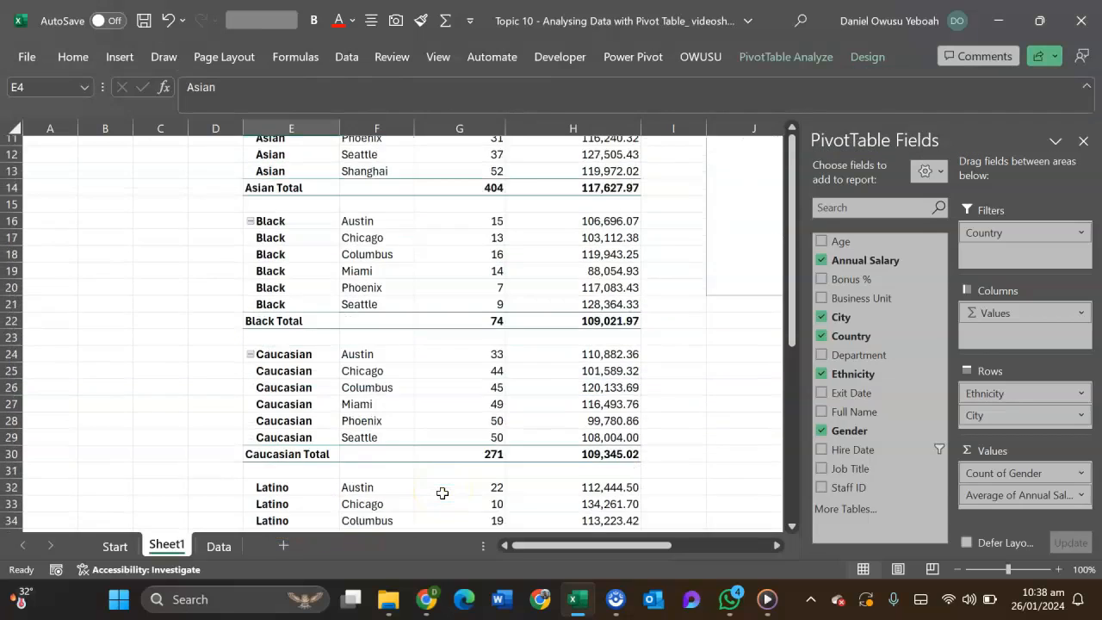
# Step: Remove the blank line after each item
pyautogui.click(878, 53)
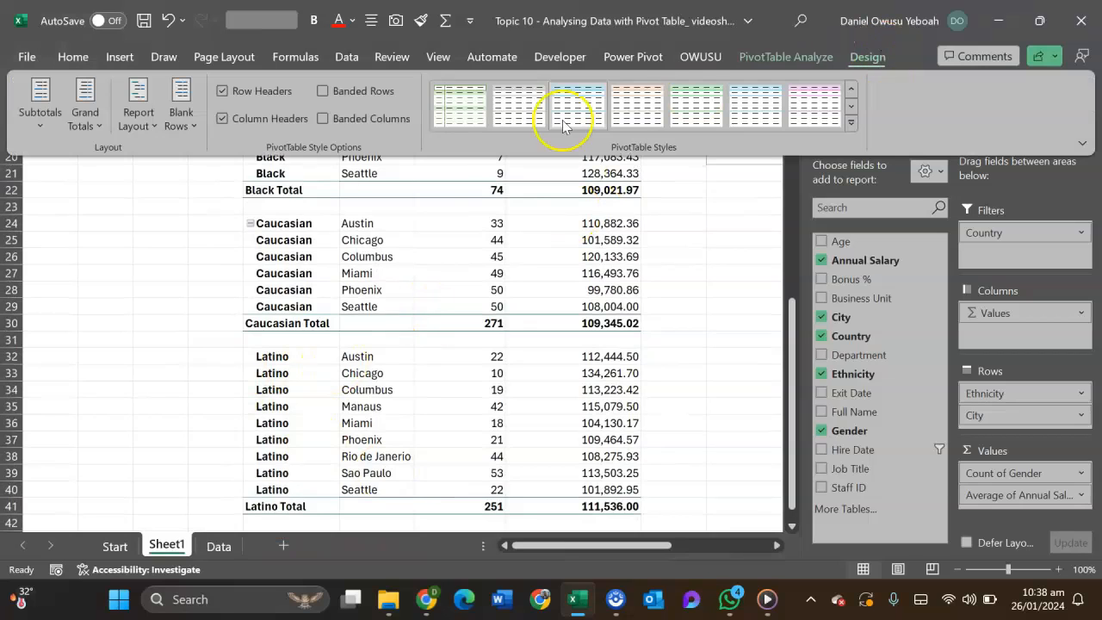
pyautogui.click(168, 129)
pyautogui.click(219, 193)
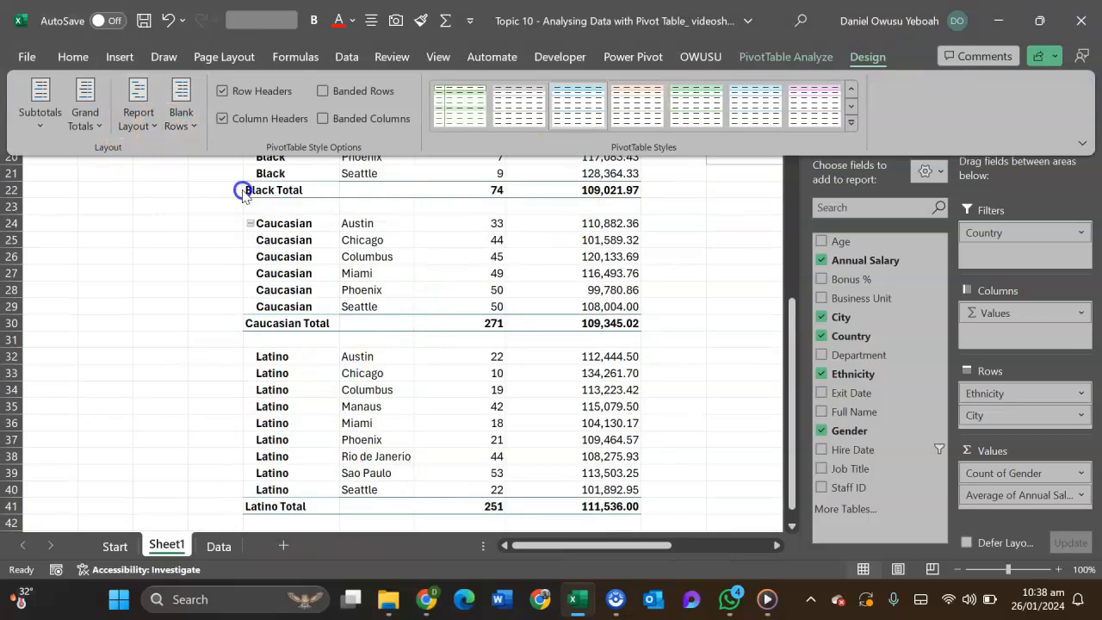
pyautogui.scroll(6, 411, 318)
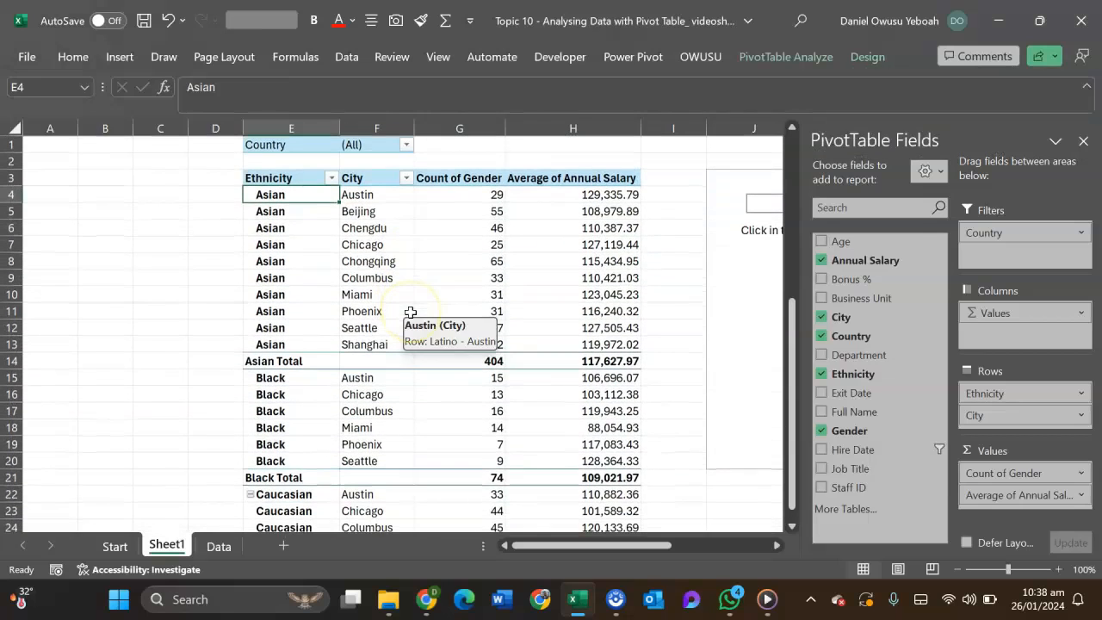
# Step: Turn off the Row Headers style option for the PivotTable
pyautogui.click(866, 60)
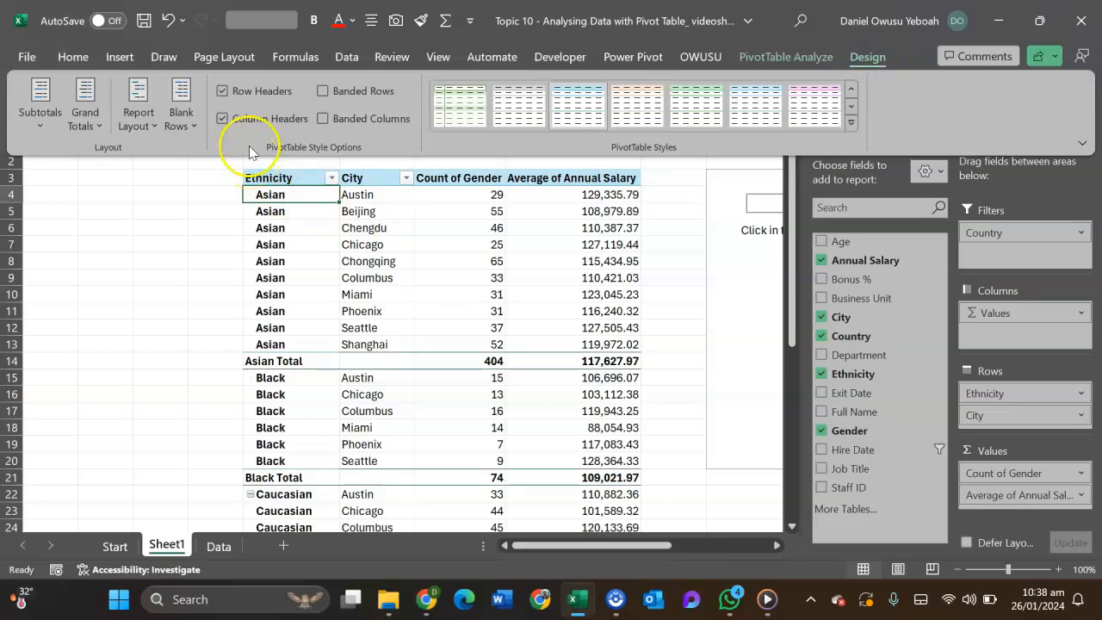
pyautogui.click(223, 91)
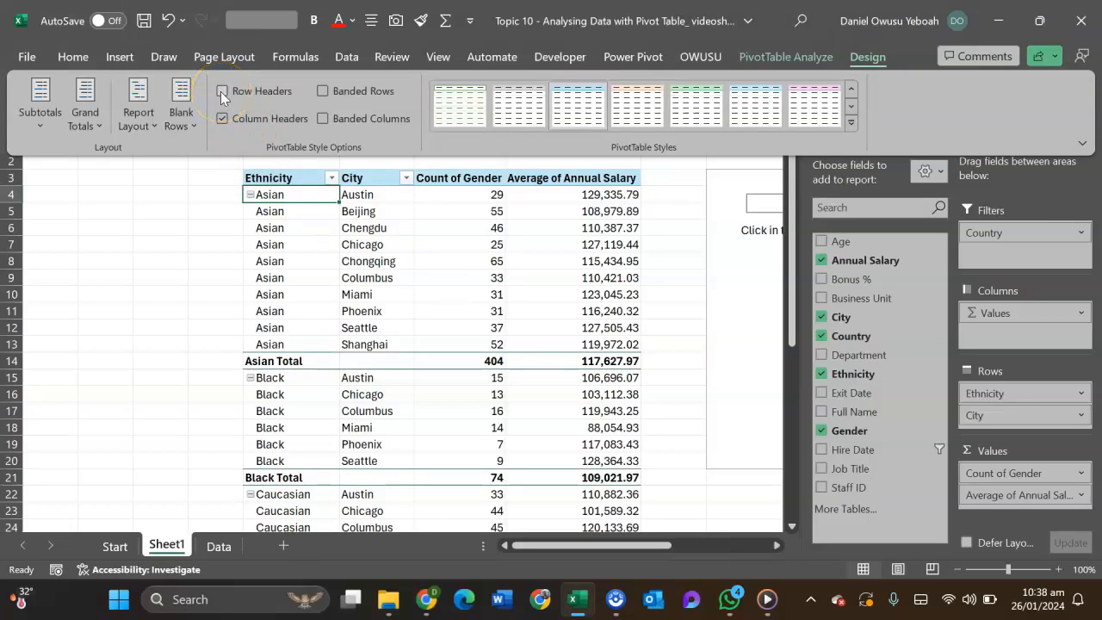
# Step: Turn the Row Headers style option back on, and switch Column Headers off and on again
pyautogui.click(222, 92)
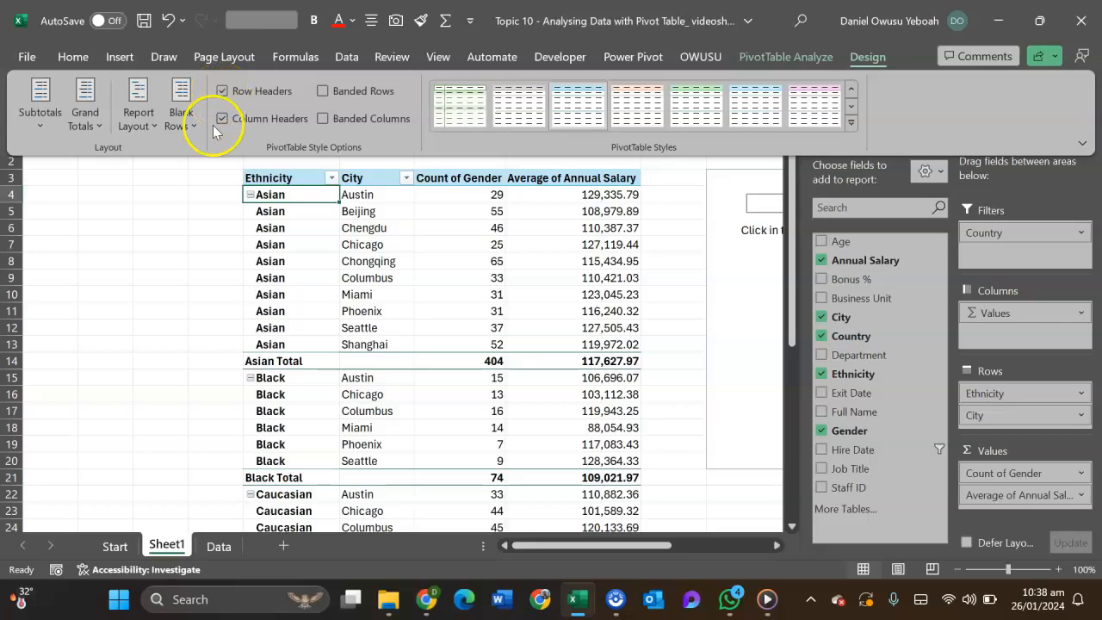
pyautogui.click(222, 120)
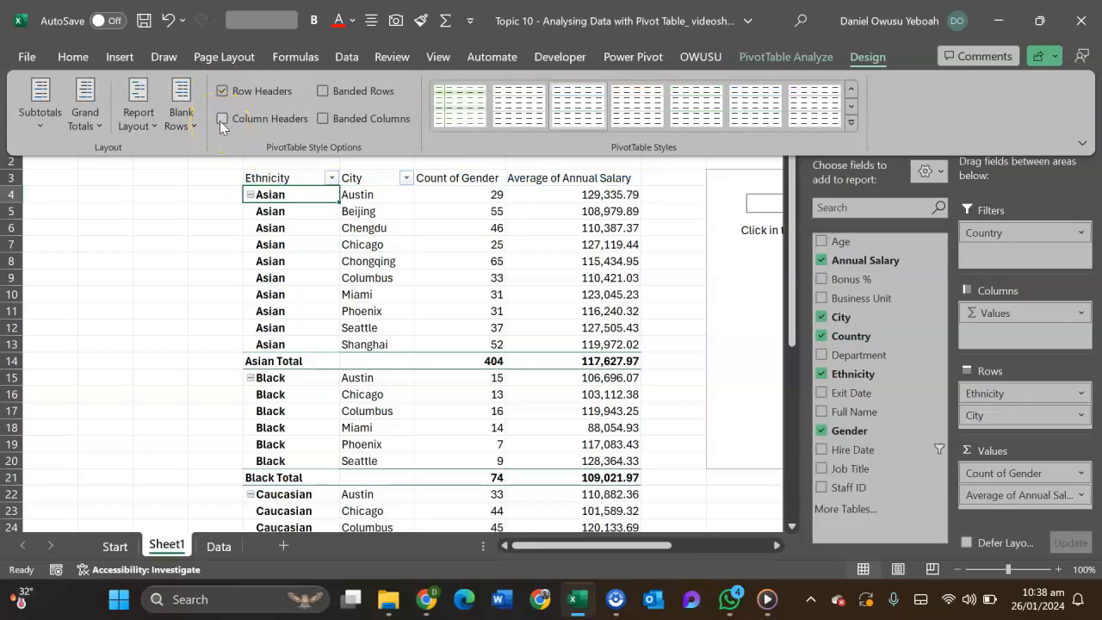
pyautogui.click(222, 120)
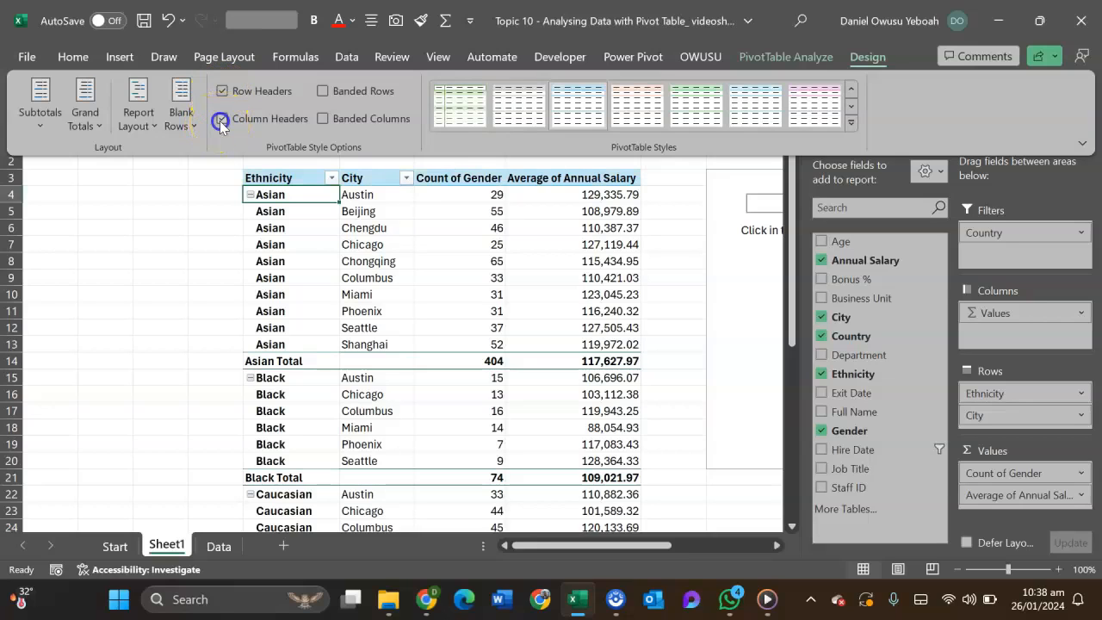
# Step: Try banded rows and banded columns on the PivotTable, turning each off again
pyautogui.click(323, 92)
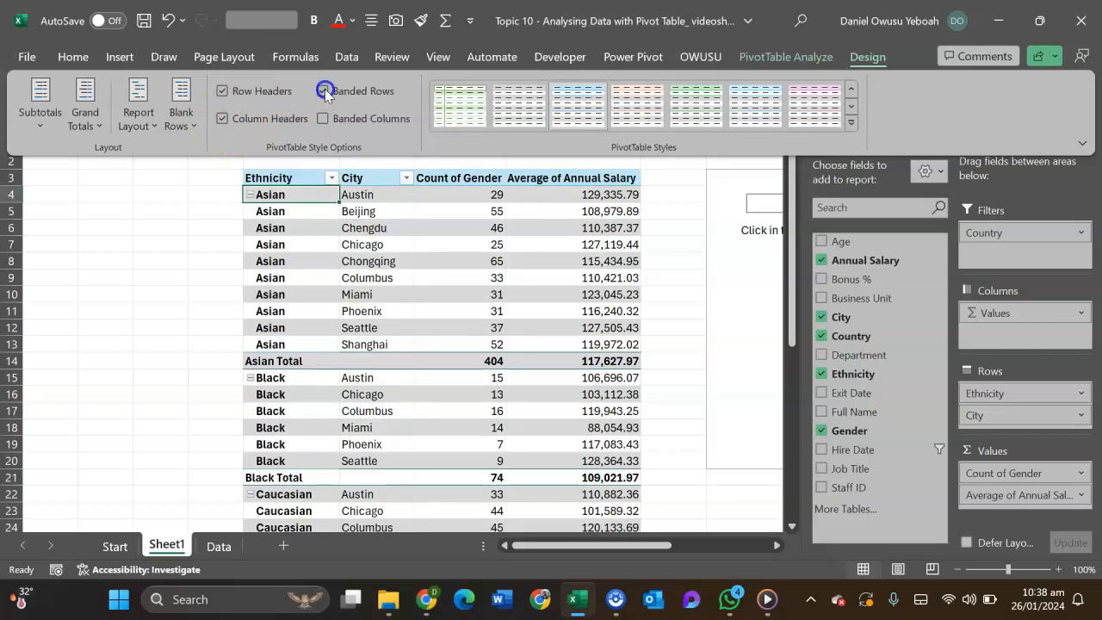
pyautogui.click(324, 91)
pyautogui.click(324, 120)
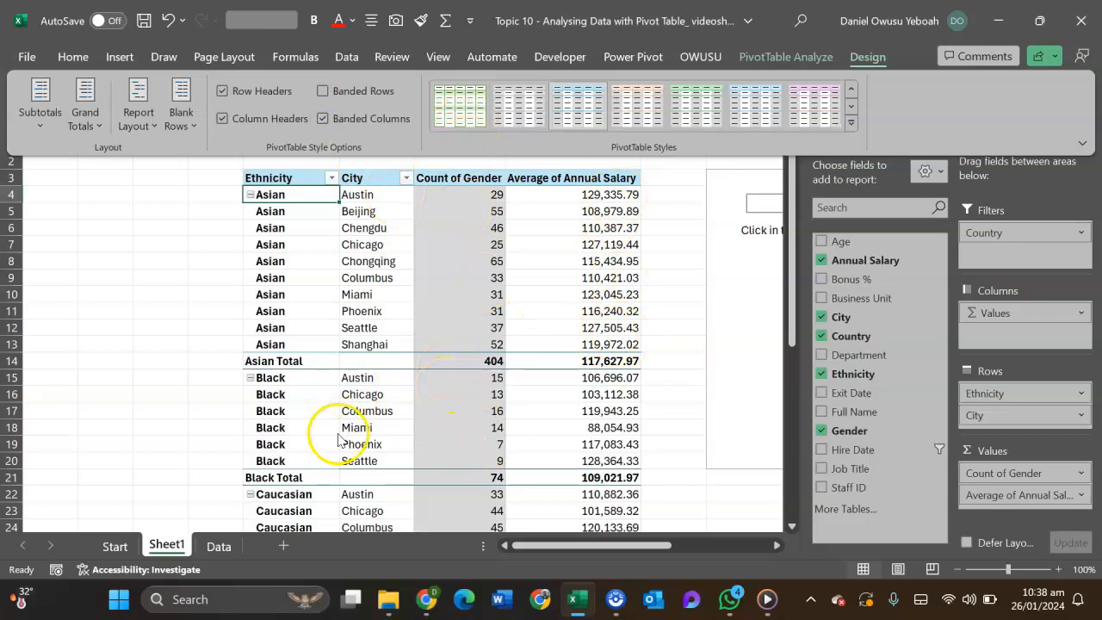
pyautogui.click(323, 120)
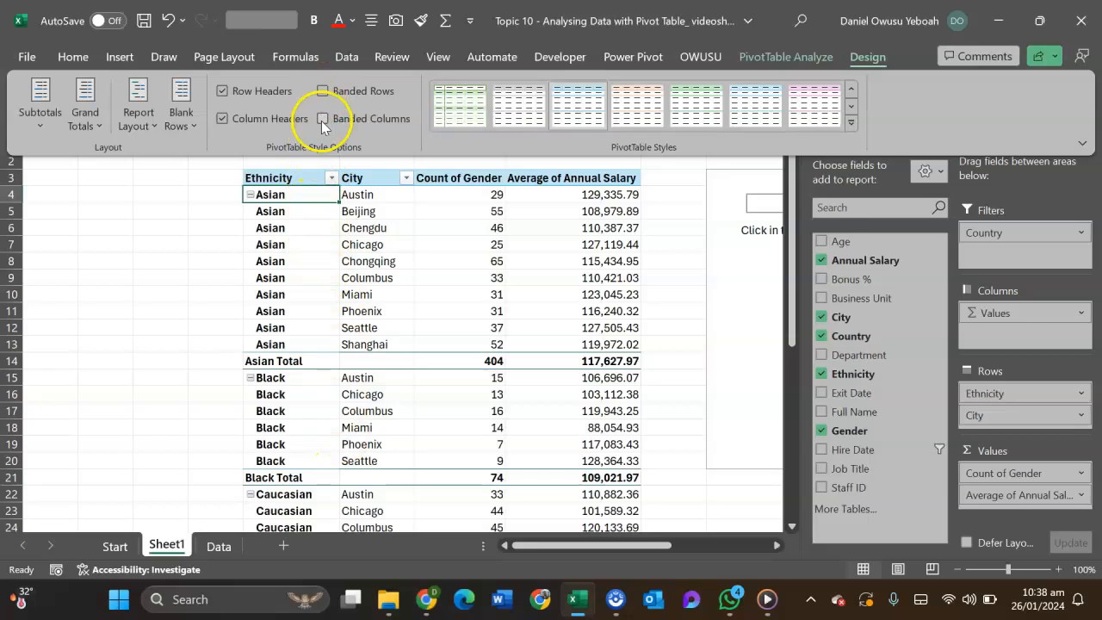
# Step: Apply the Turquoise, Pivot Style Medium 2 style to the PivotTable
pyautogui.click(850, 122)
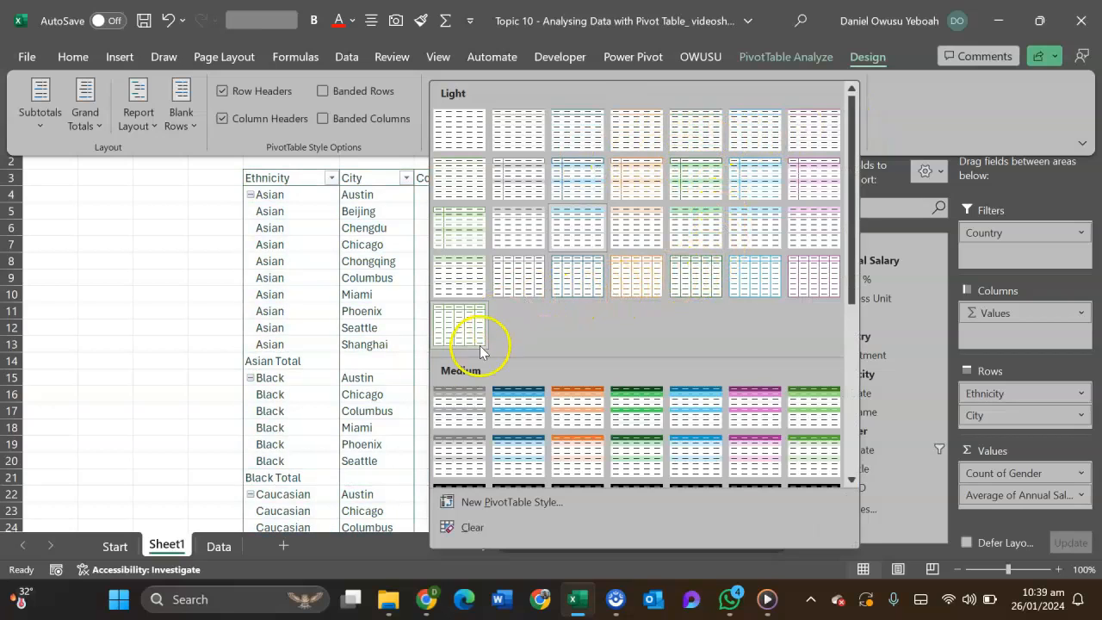
pyautogui.click(509, 420)
pyautogui.scroll(-2, 407, 422)
pyautogui.scroll(3, 408, 418)
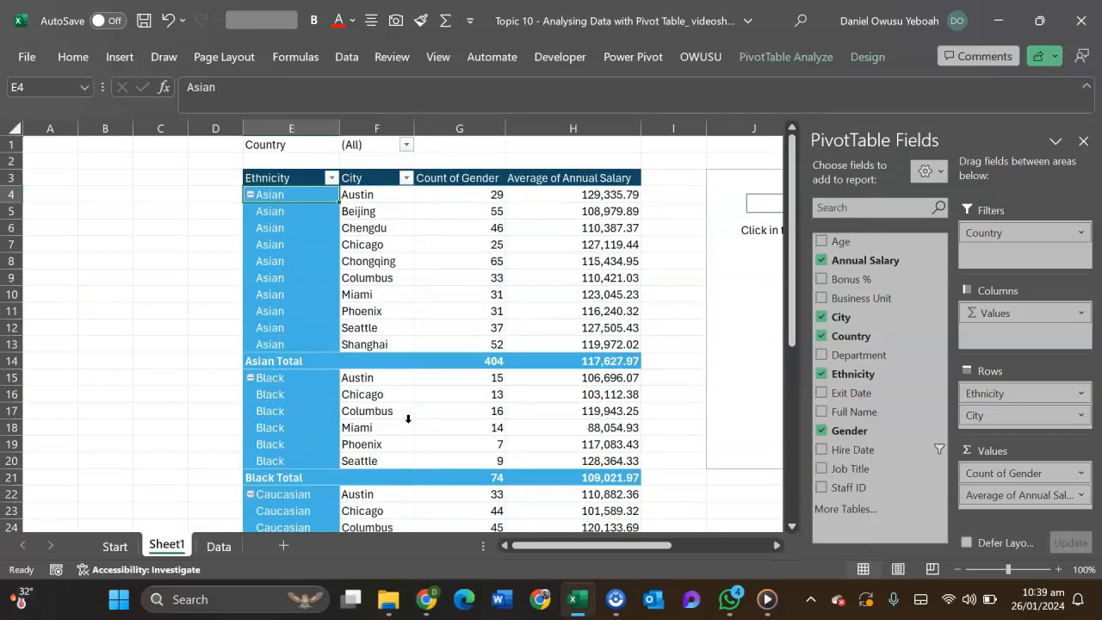
pyautogui.scroll(-10, 408, 418)
pyautogui.scroll(10, 408, 418)
# Step: Clear all fields and settings from the PivotTable
pyautogui.click(594, 377)
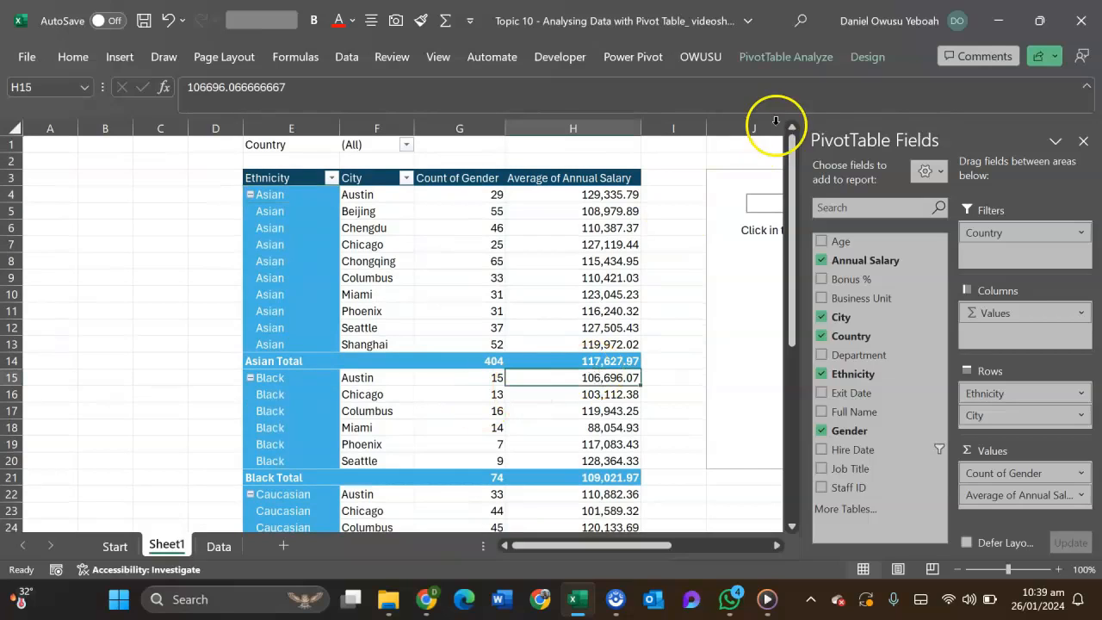
pyautogui.click(775, 61)
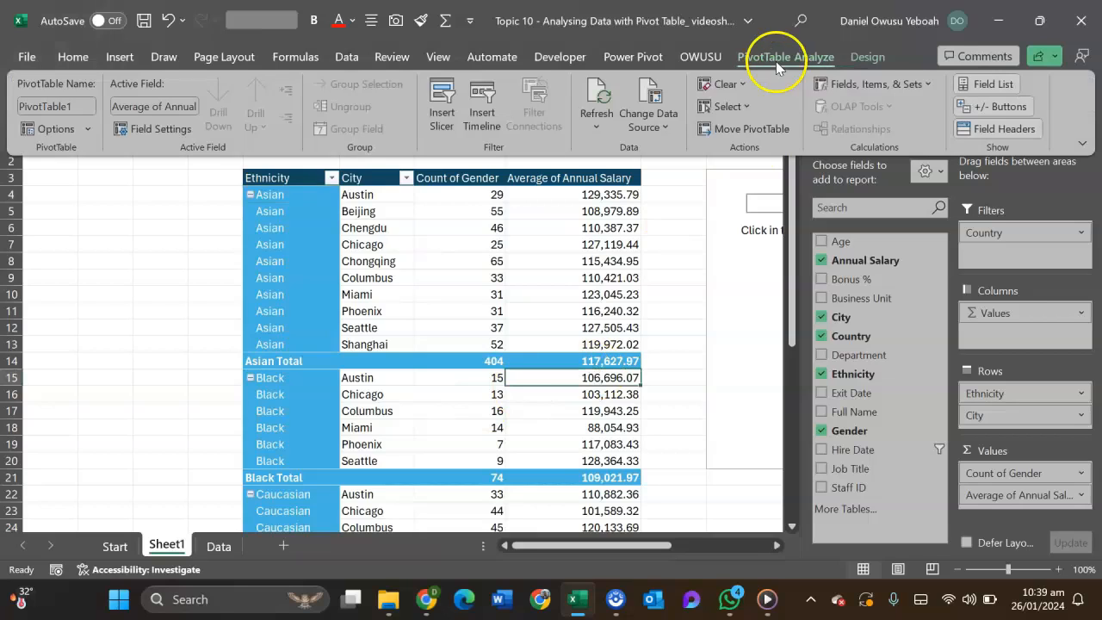
pyautogui.click(733, 84)
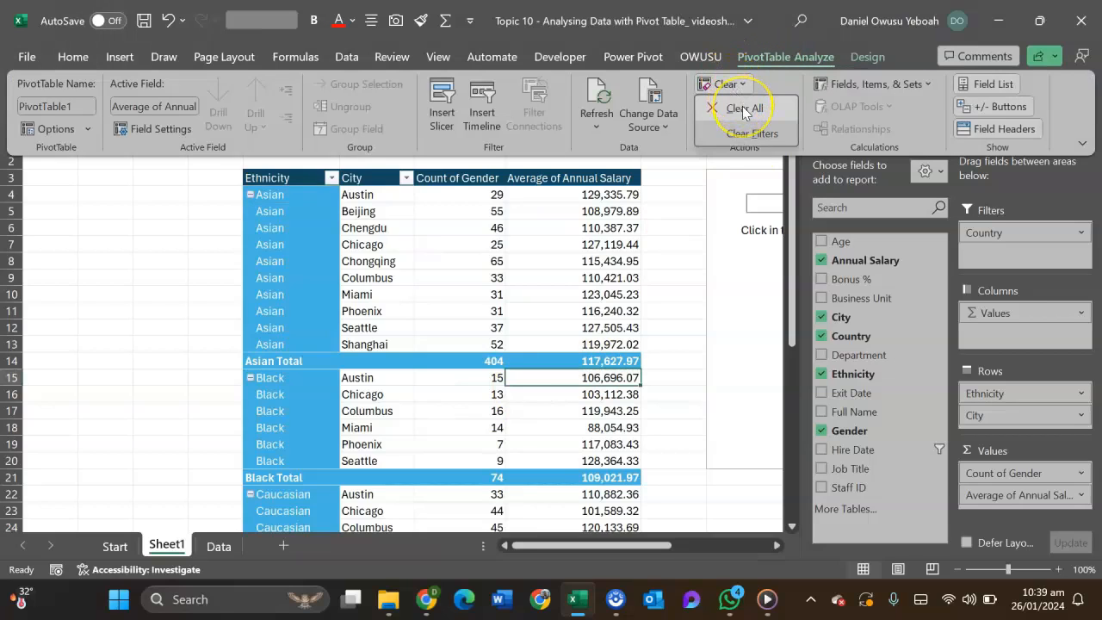
pyautogui.click(744, 110)
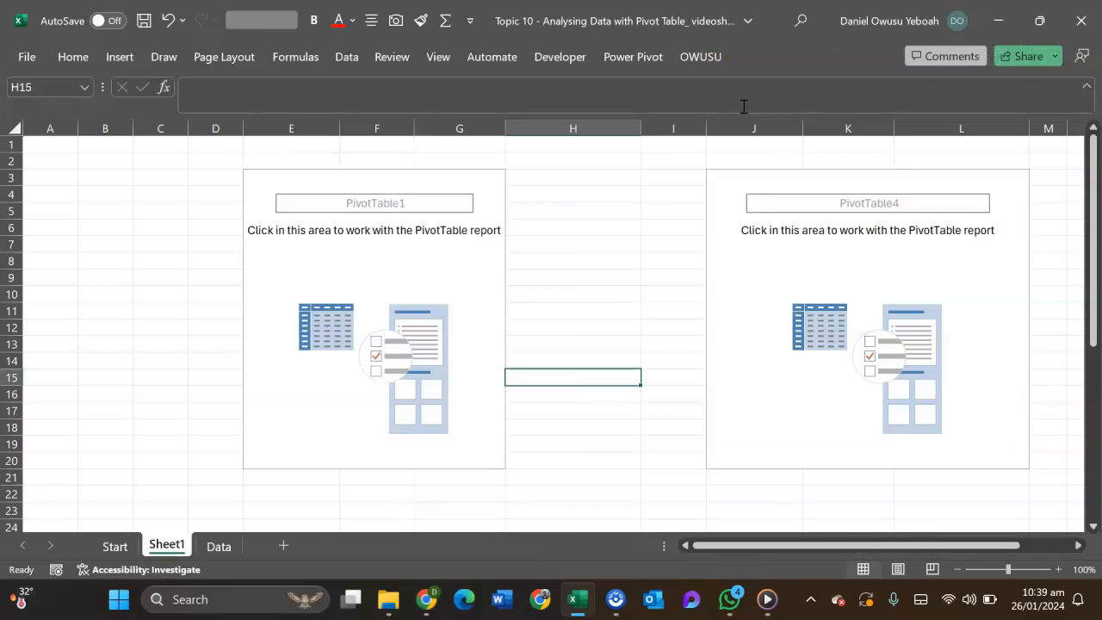
# Step: Rebuild the PivotTable with Annual Salary in Values and Job Title in Rows
pyautogui.click(445, 274)
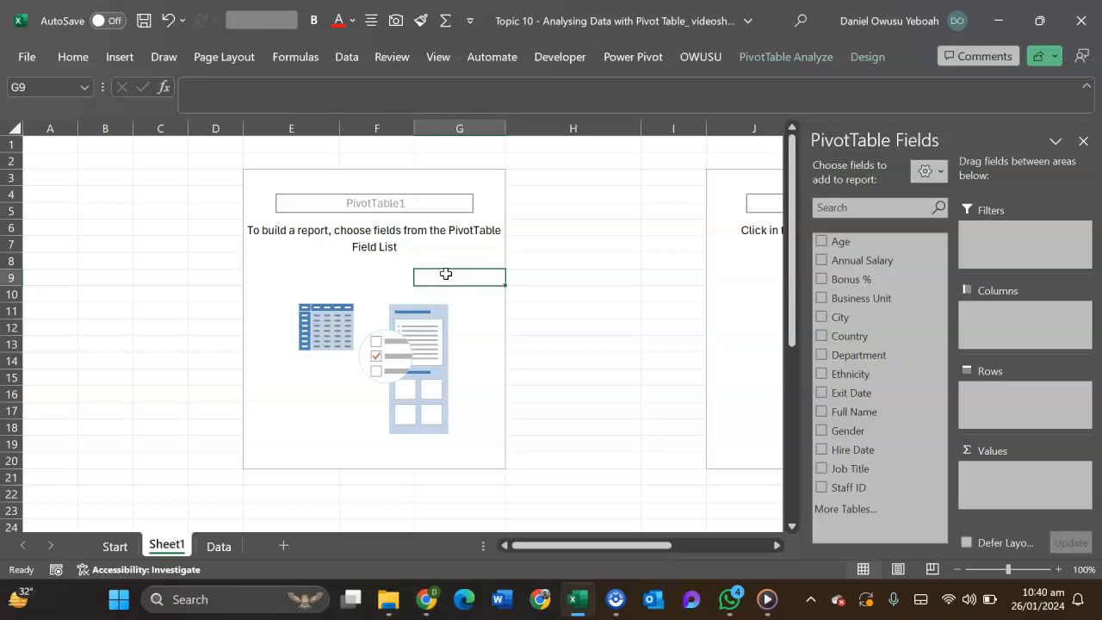
pyautogui.moveTo(874, 260); pyautogui.dragTo(1038, 479)
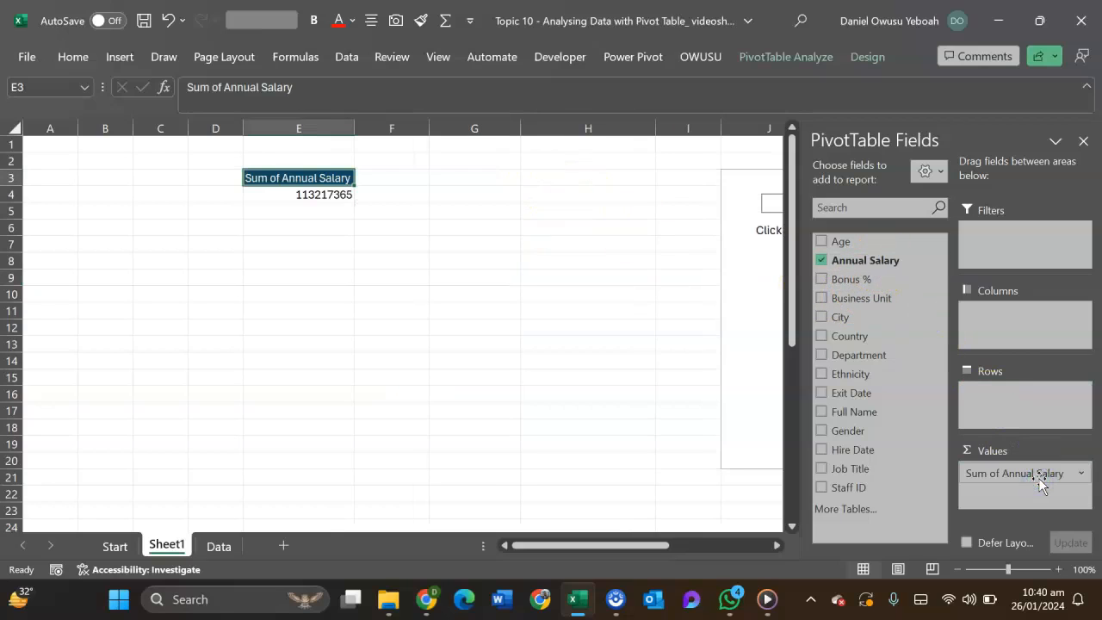
pyautogui.moveTo(859, 467); pyautogui.dragTo(988, 394)
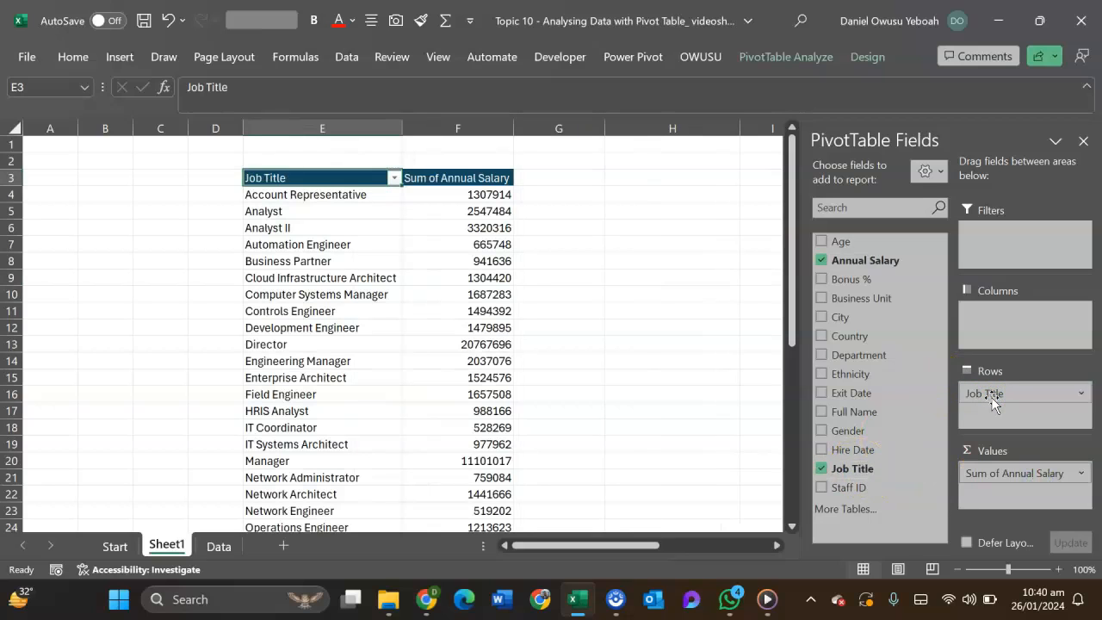
pyautogui.scroll(-6, 443, 364)
pyautogui.scroll(6, 433, 364)
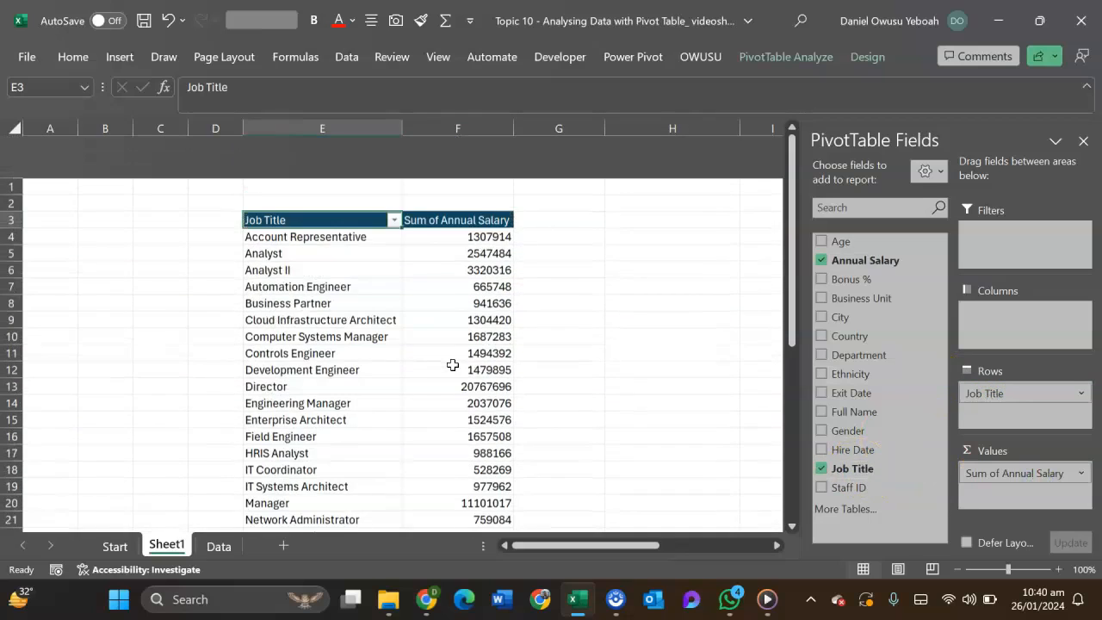
# Step: Sort the job titles by Sum of Annual Salary from largest to smallest
pyautogui.click(459, 348)
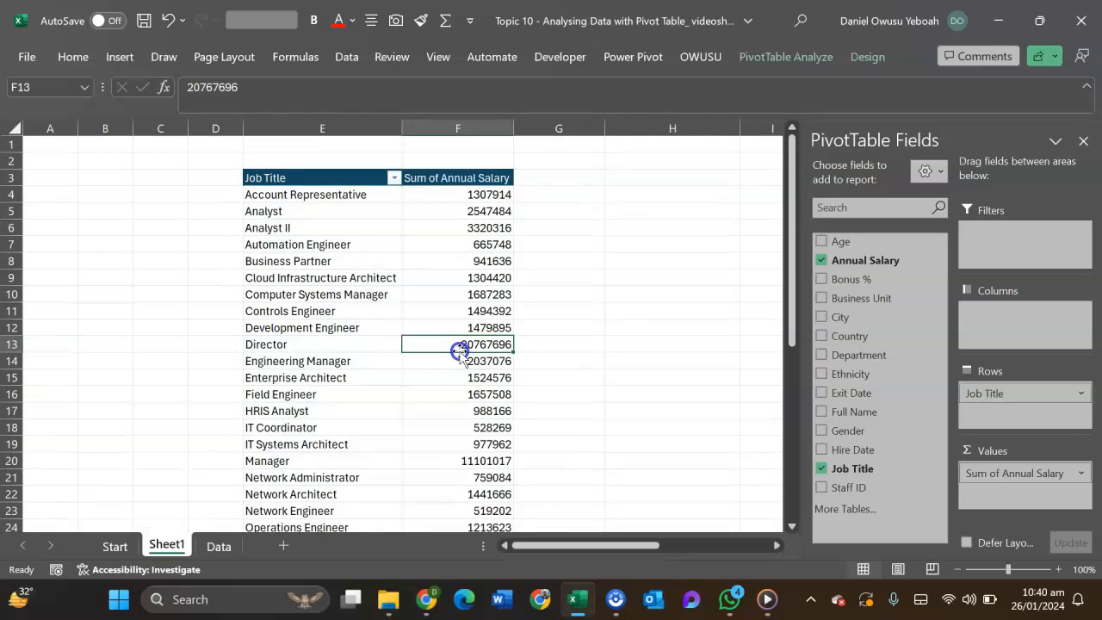
pyautogui.rightClick(461, 351)
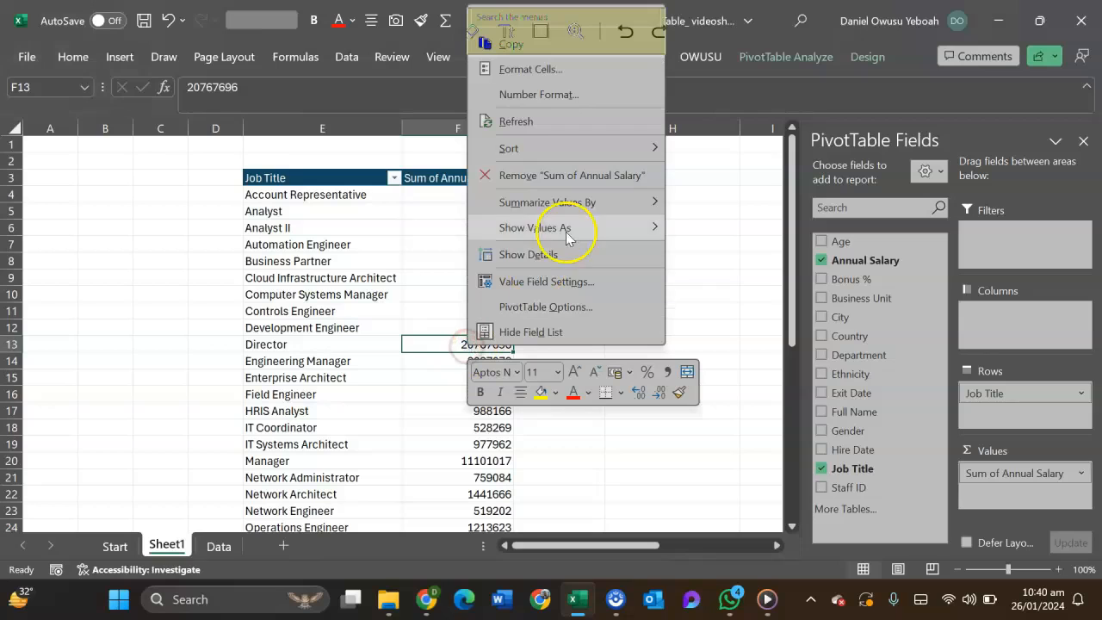
pyautogui.moveTo(623, 154)
pyautogui.click(702, 175)
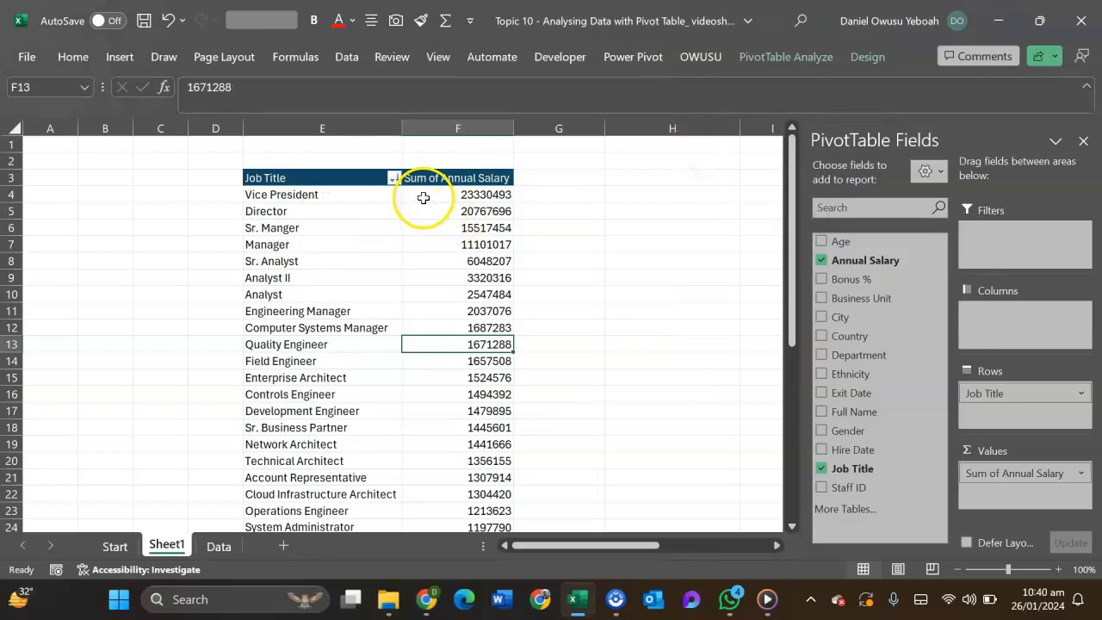
# Step: Apply a Top 10 filter to Job Title showing the top 10 items by Sum of Annual Salary
pyautogui.moveTo(416, 431)
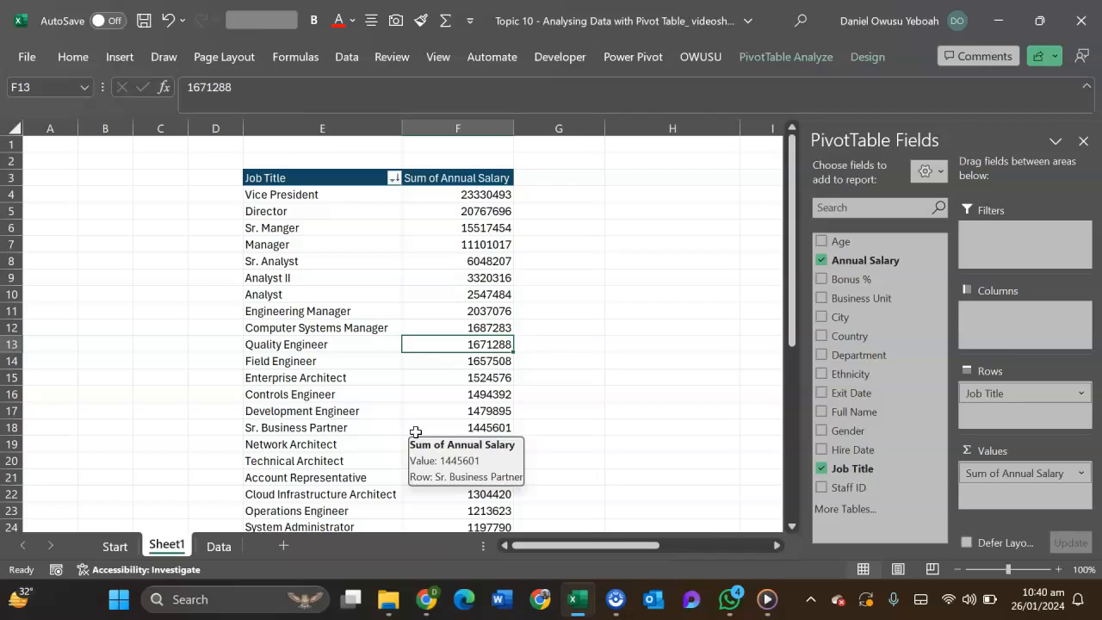
pyautogui.click(328, 213)
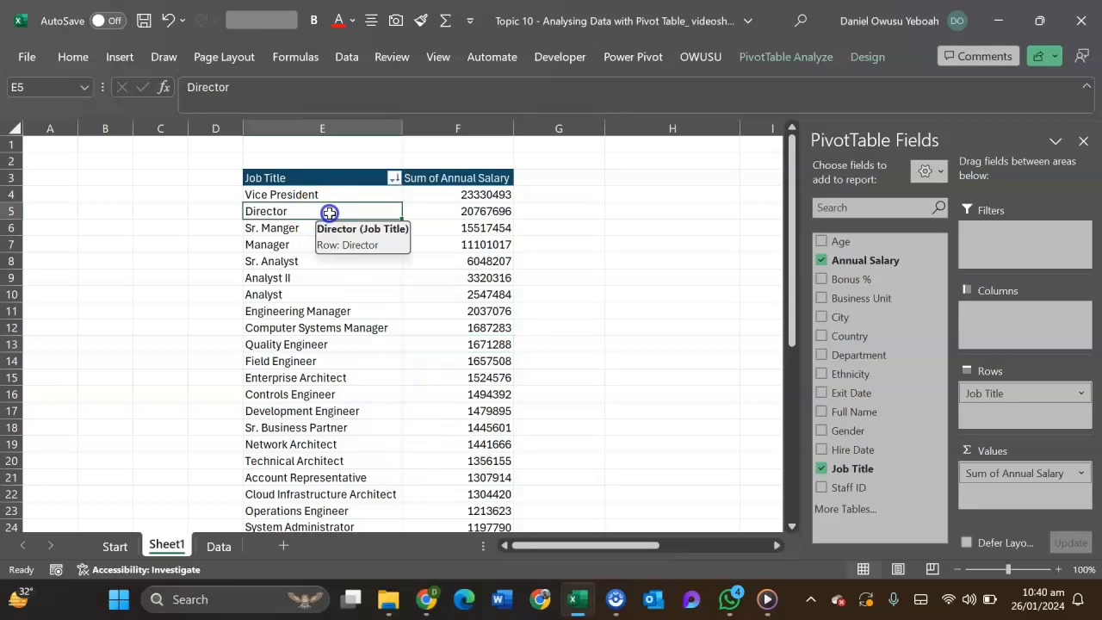
pyautogui.rightClick(328, 213)
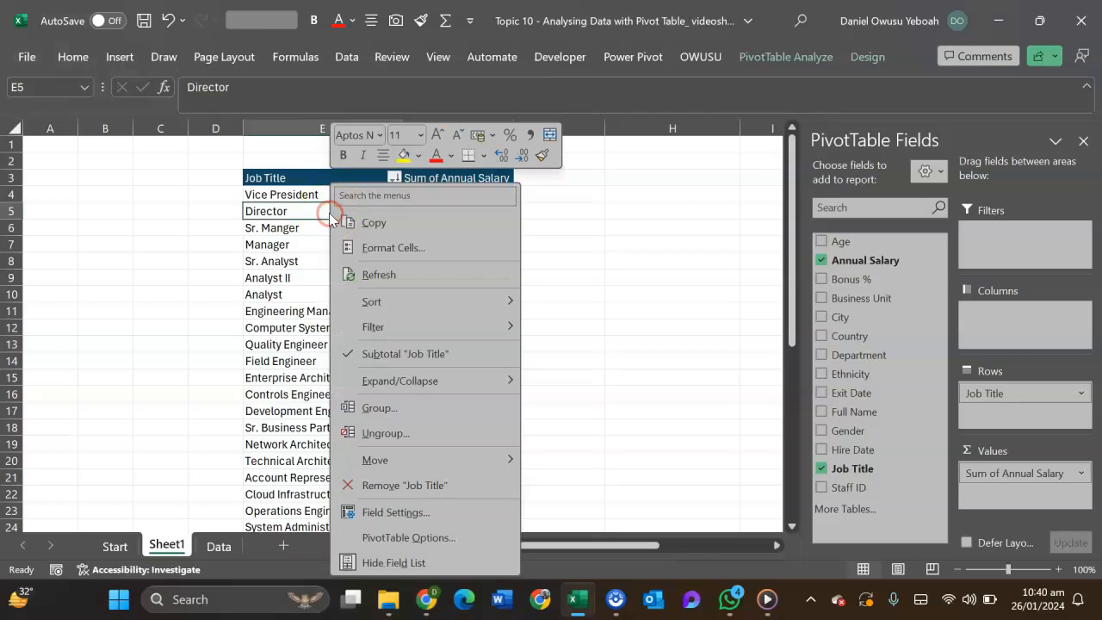
pyautogui.moveTo(355, 329)
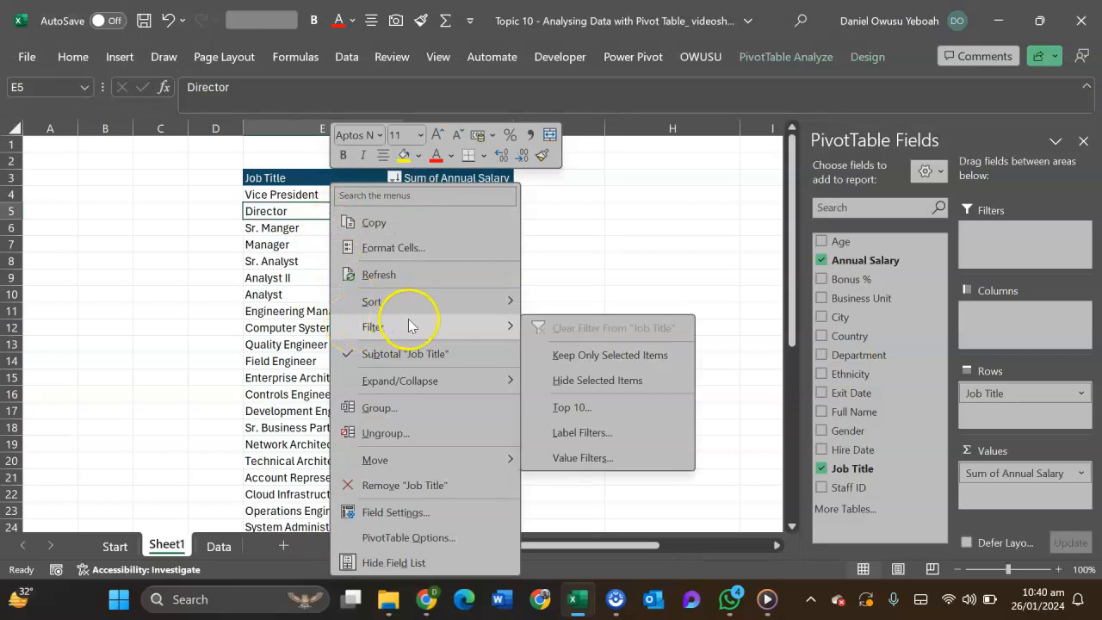
pyautogui.click(567, 407)
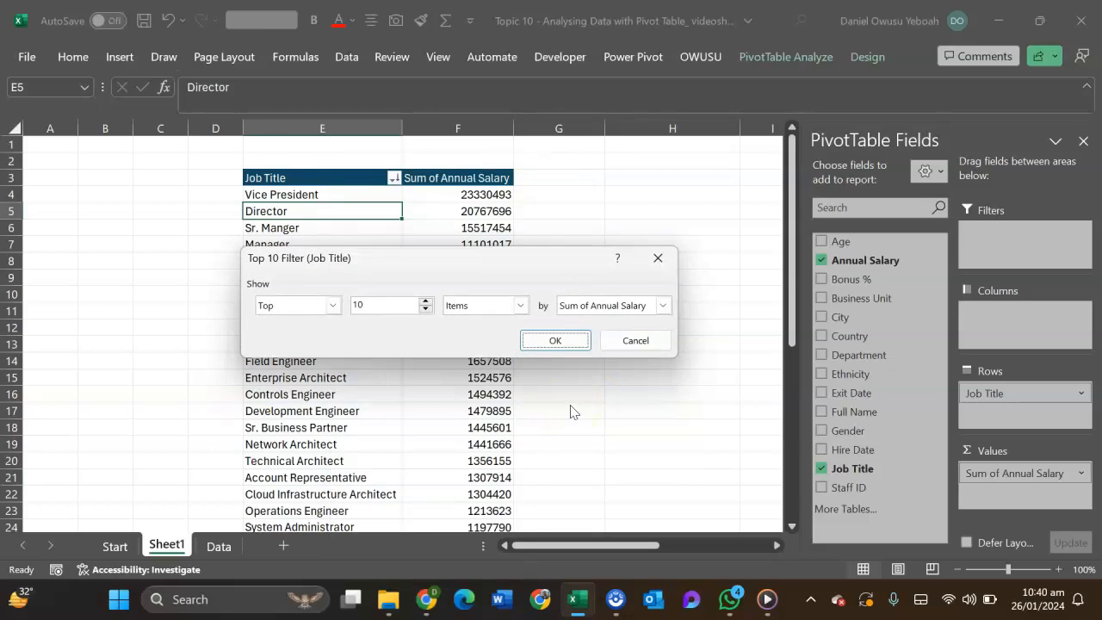
pyautogui.click(334, 306)
pyautogui.click(338, 308)
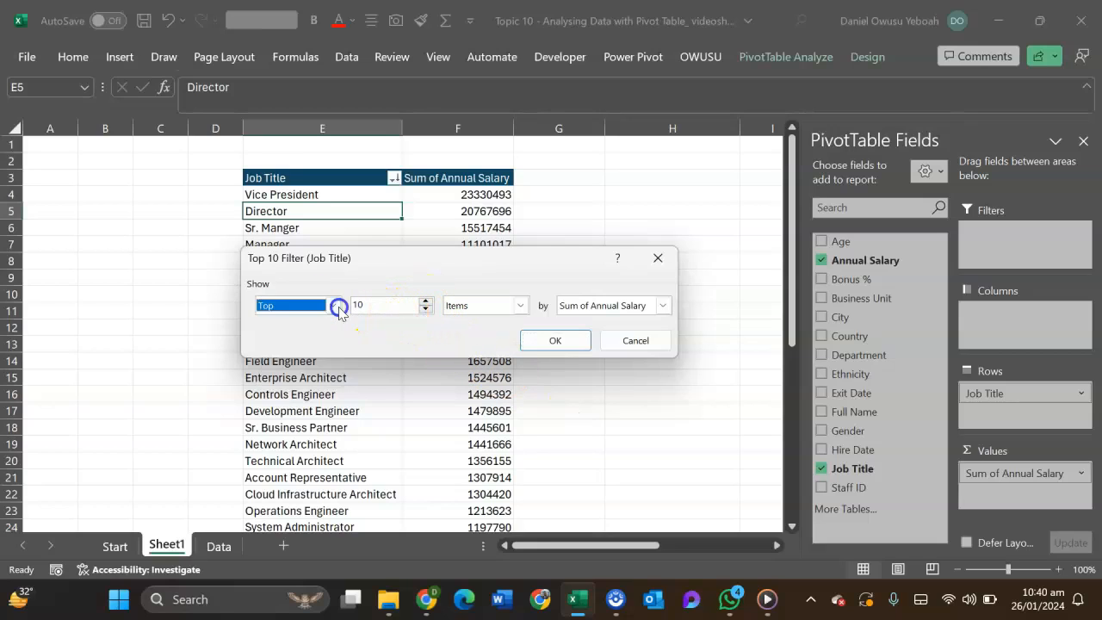
pyautogui.click(426, 309)
pyautogui.click(425, 309)
pyautogui.click(426, 309)
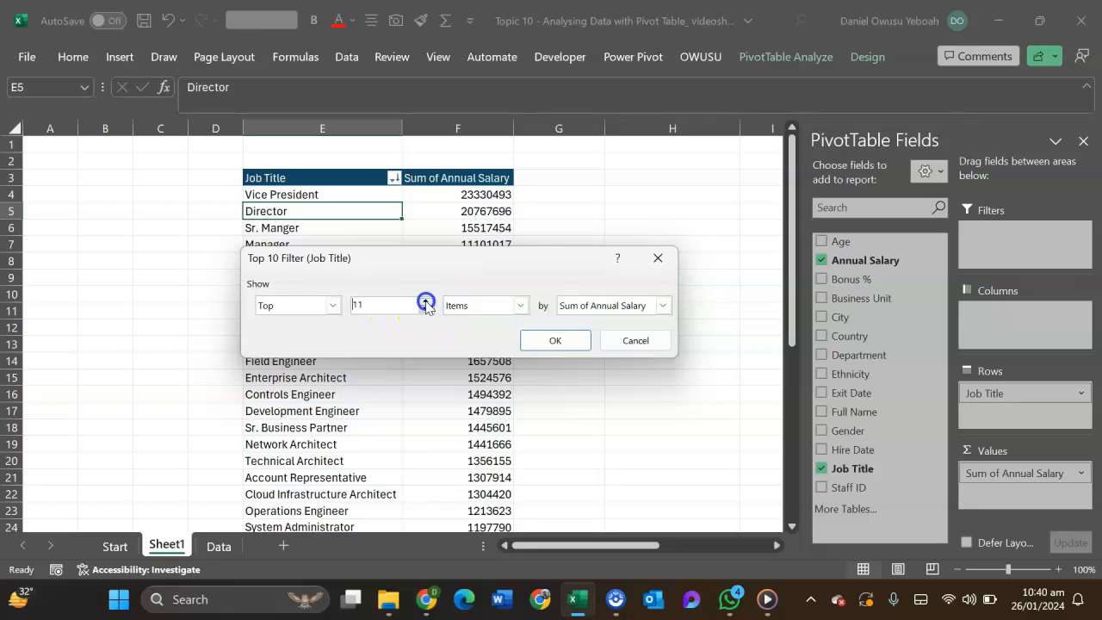
pyautogui.click(522, 306)
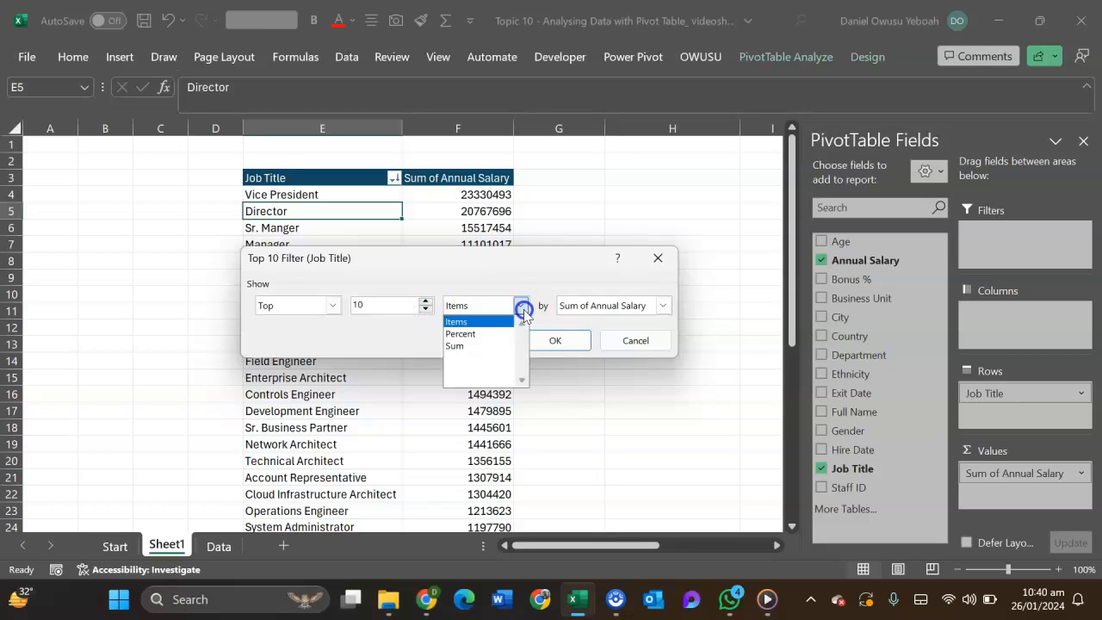
pyautogui.click(618, 308)
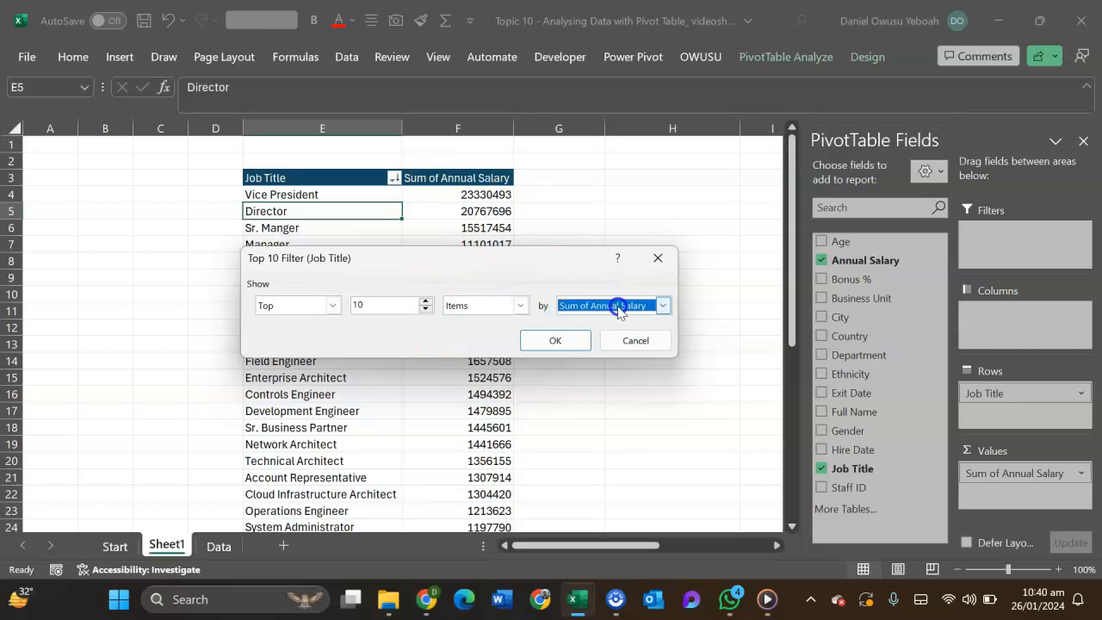
pyautogui.click(564, 340)
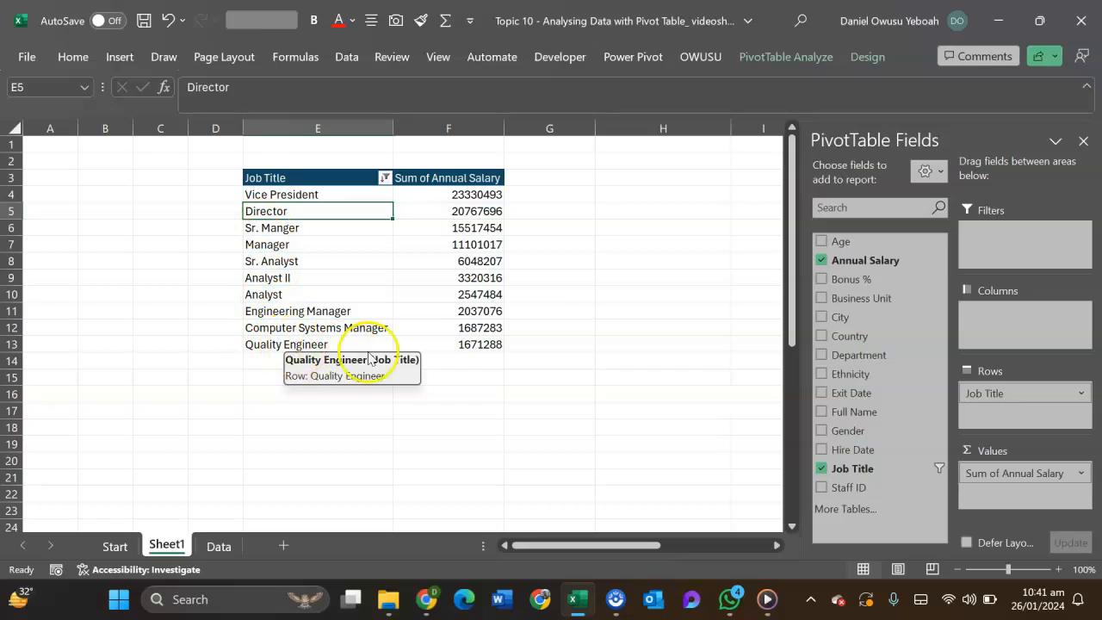
# Step: Examine the job titles and other columns of the source records on the Data sheet
pyautogui.click(208, 551)
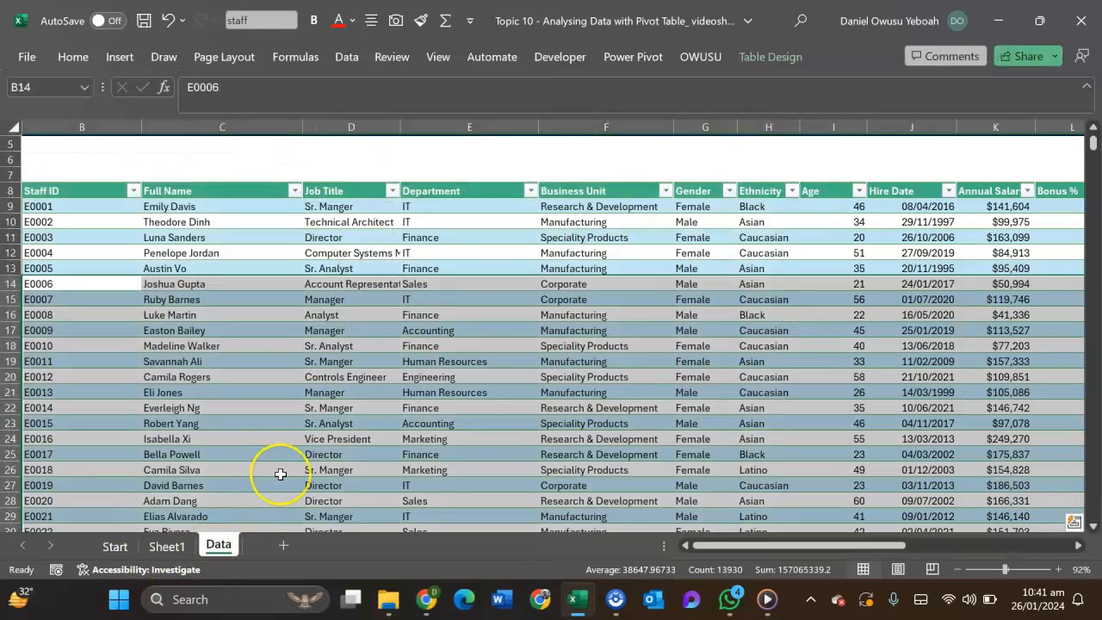
pyautogui.scroll(-2, 280, 469)
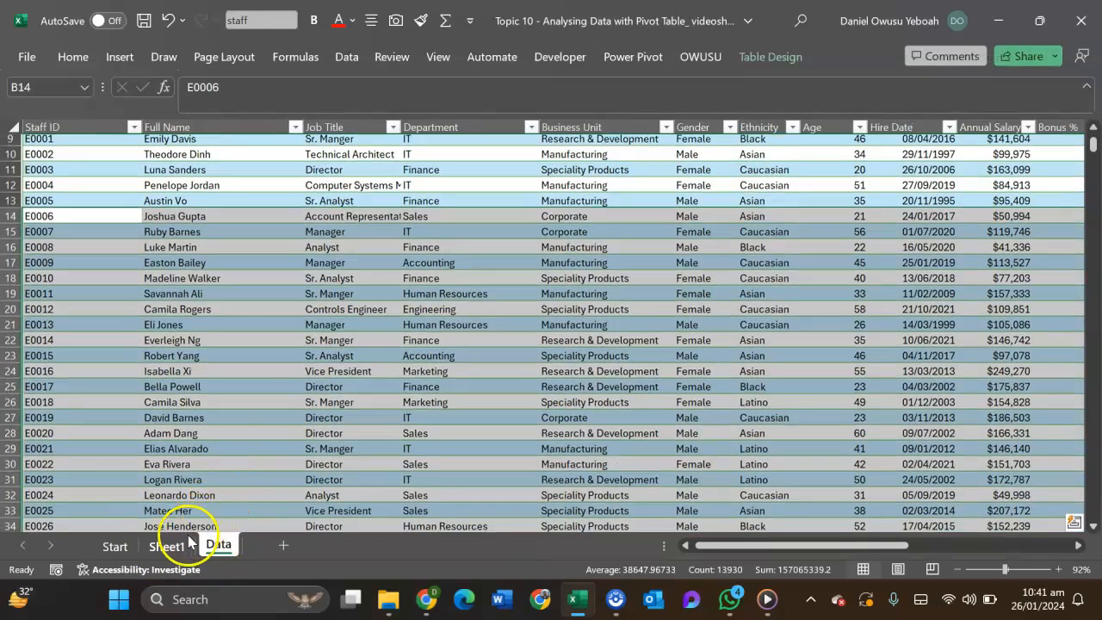
pyautogui.click(359, 309)
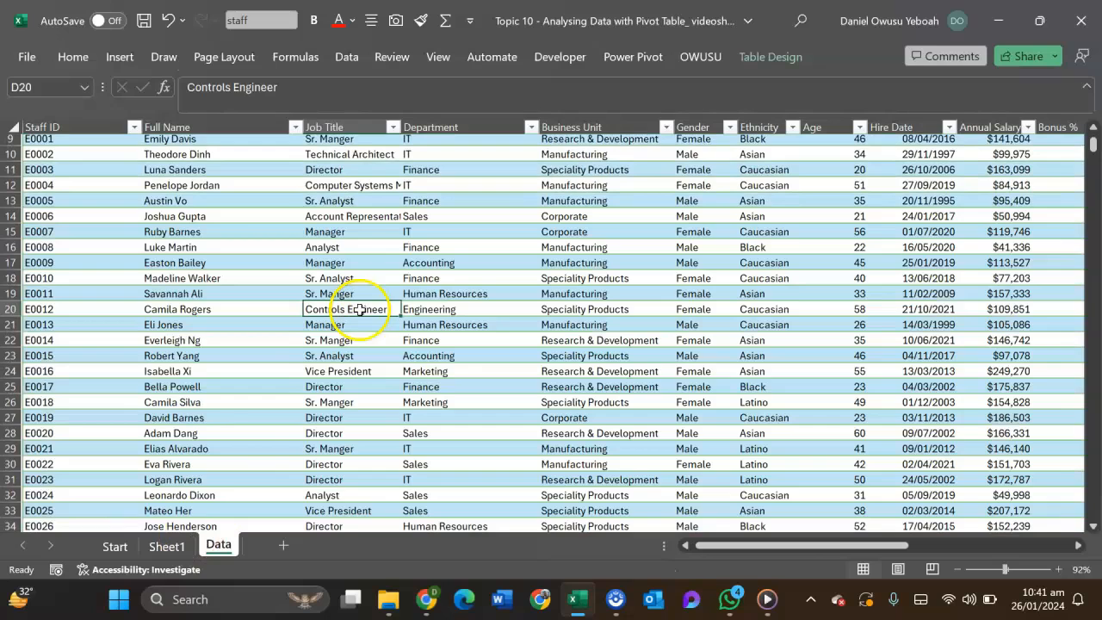
pyautogui.click(165, 546)
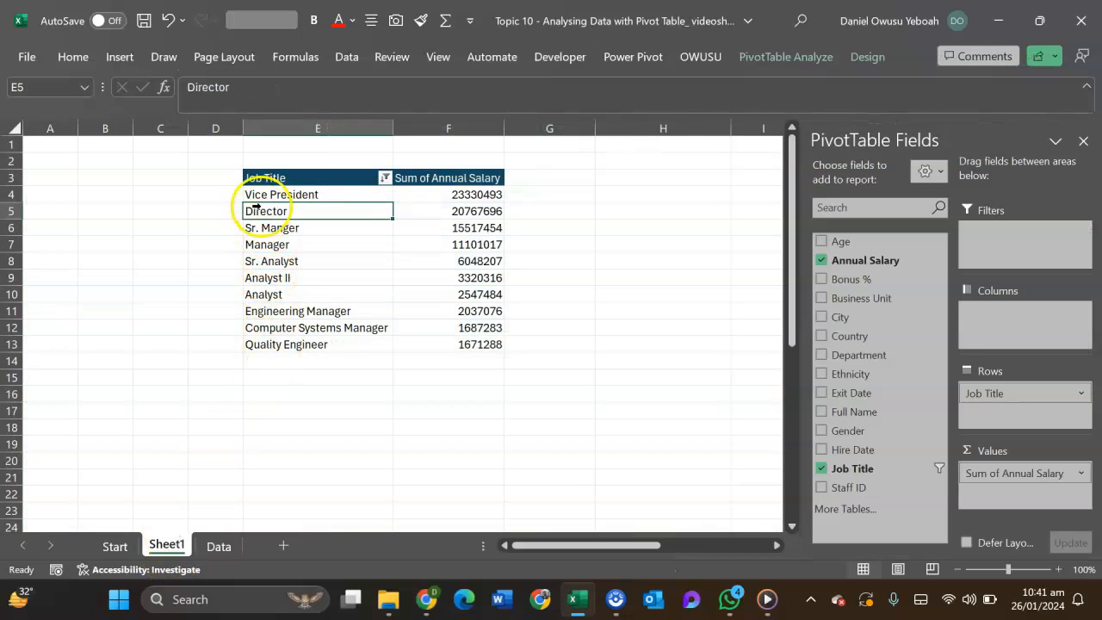
pyautogui.click(217, 544)
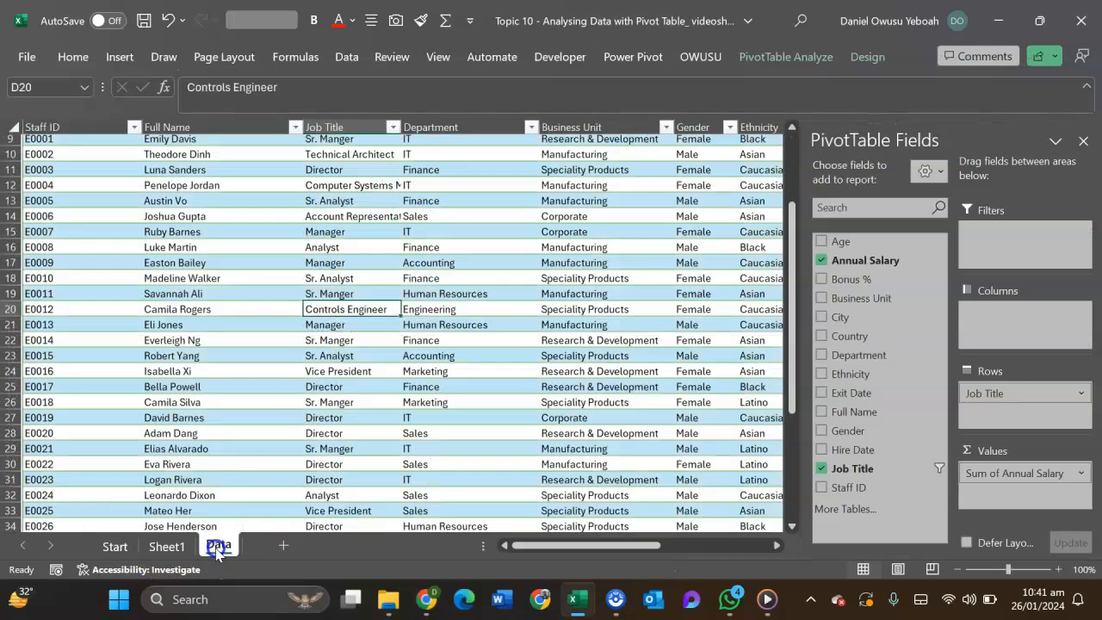
pyautogui.hscroll(3, 423, 326)
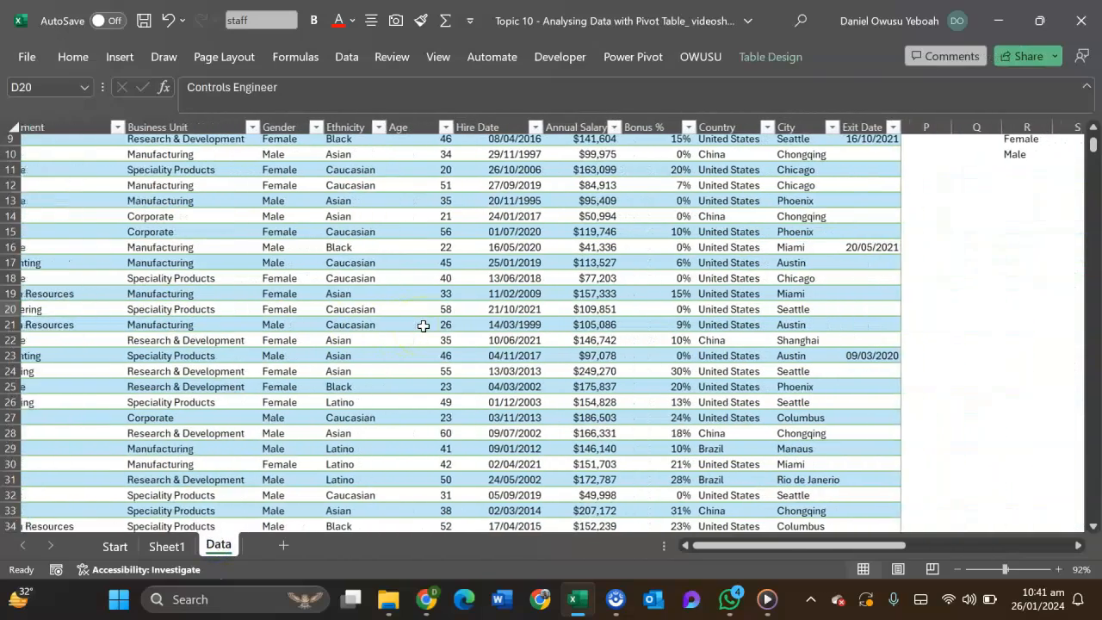
# Step: Change the Annual Salary in row 20 of the Data sheet to 909851
pyautogui.click(550, 310)
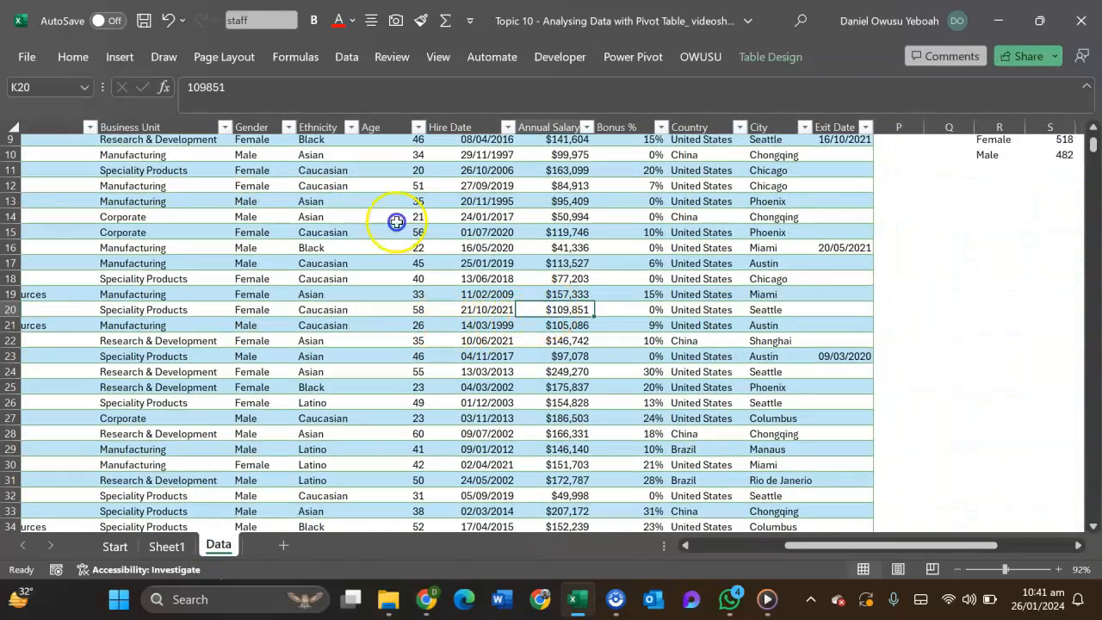
pyautogui.click(191, 88)
pyautogui.press('BackSpace')
pyautogui.write('9')
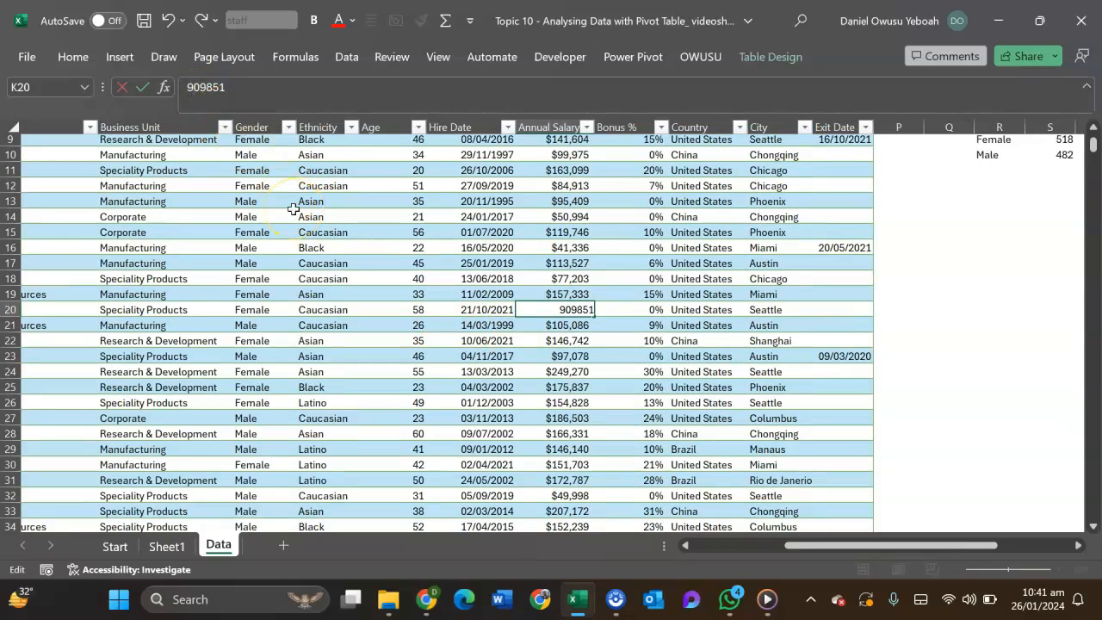
pyautogui.press('Return')
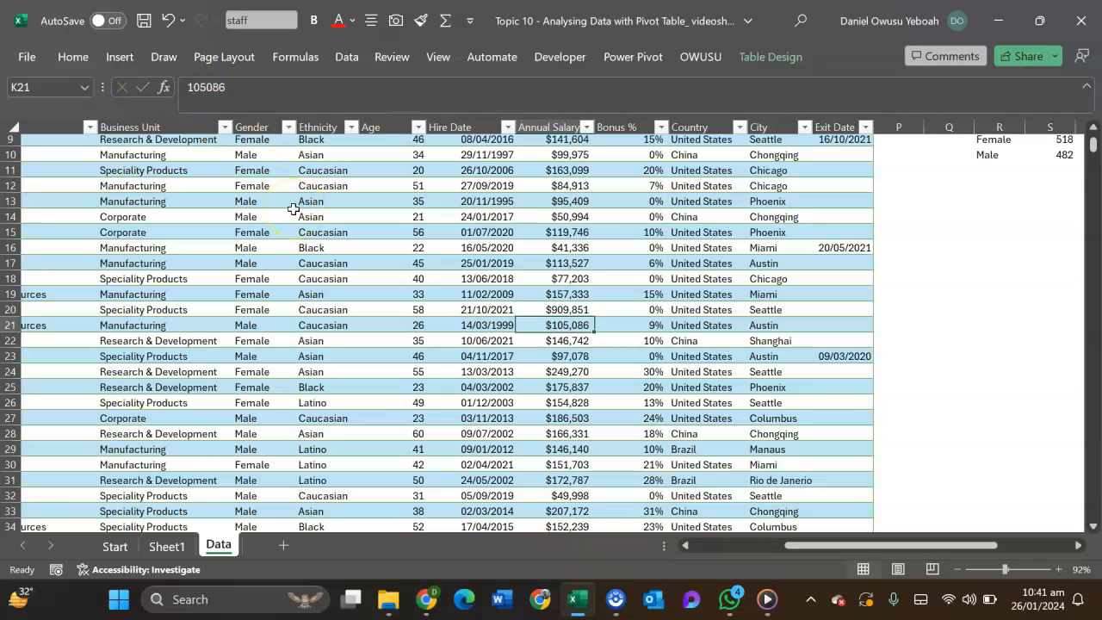
# Step: Refresh the PivotTable on Sheet1 to pick up the changed source data
pyautogui.click(167, 547)
pyautogui.click(428, 283)
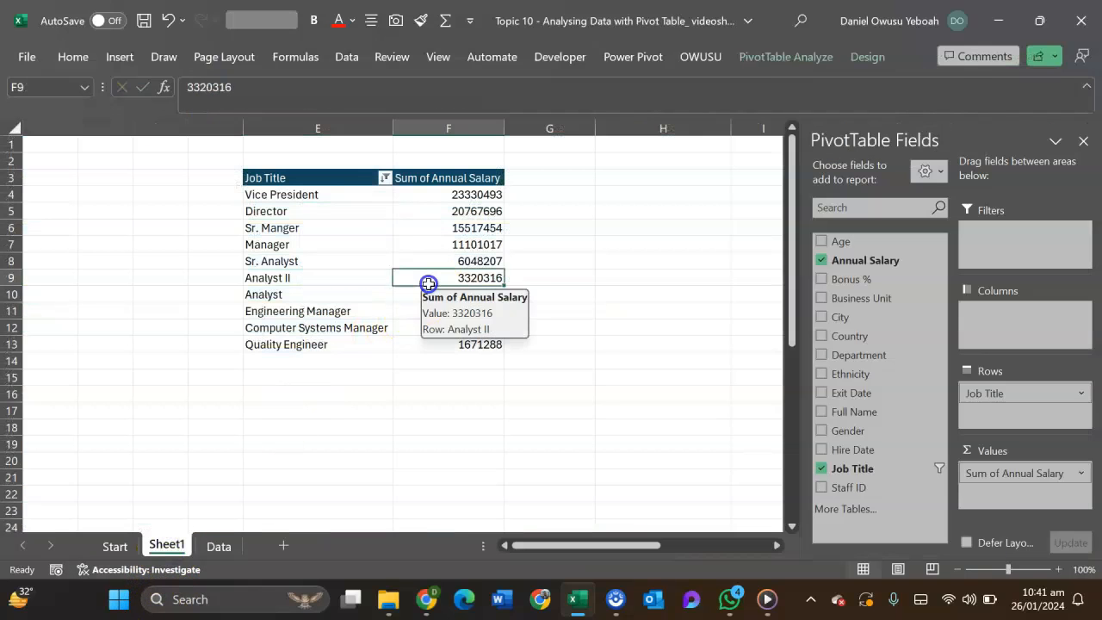
pyautogui.click(770, 55)
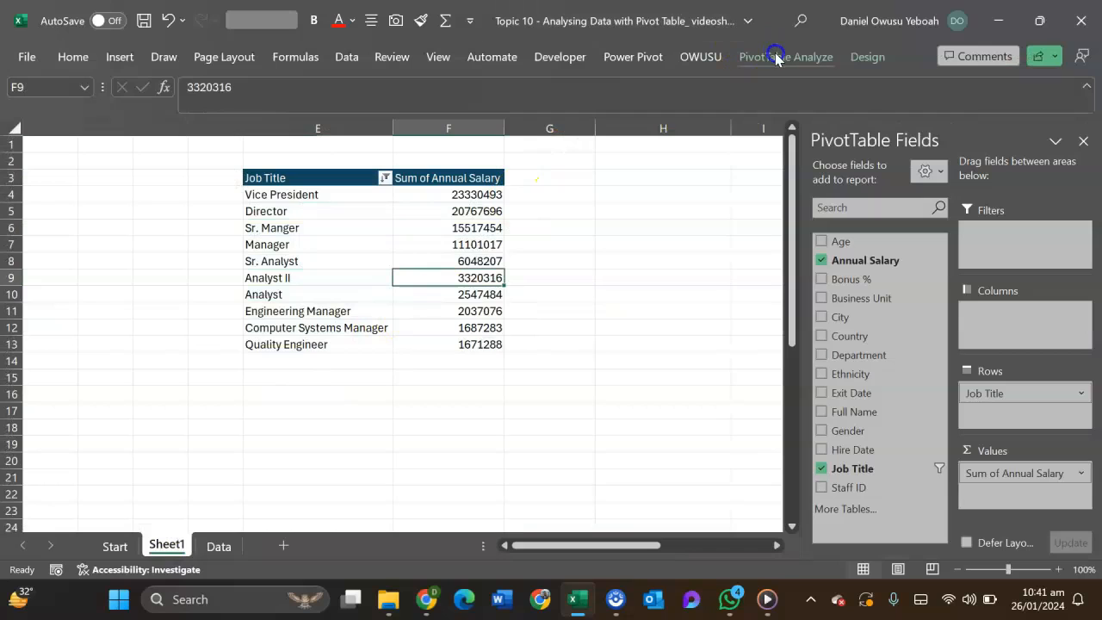
pyautogui.click(584, 119)
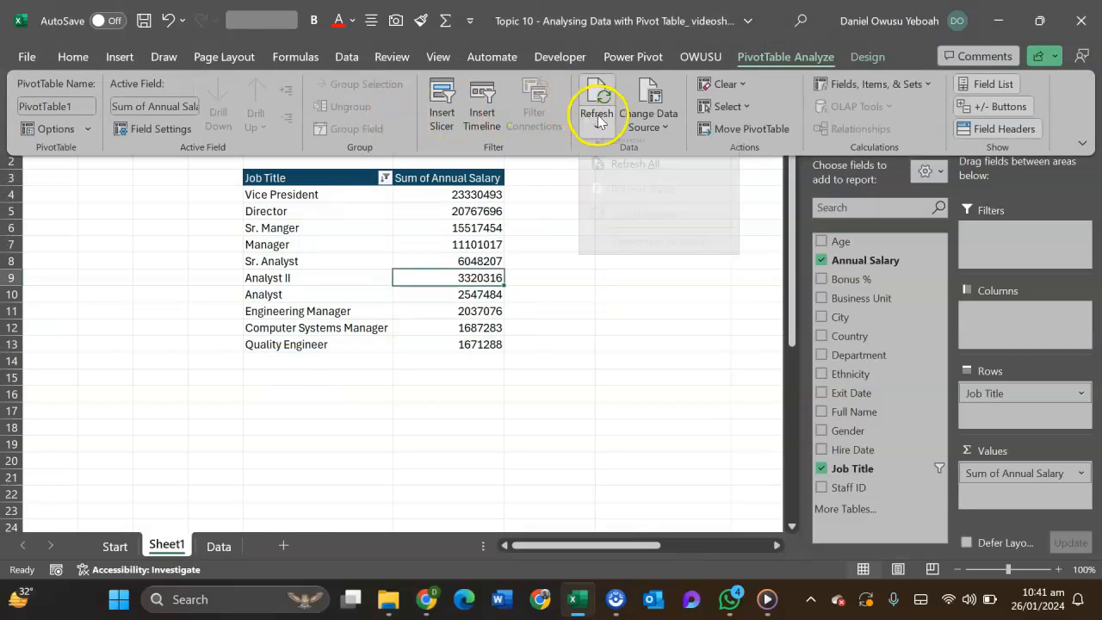
pyautogui.click(611, 148)
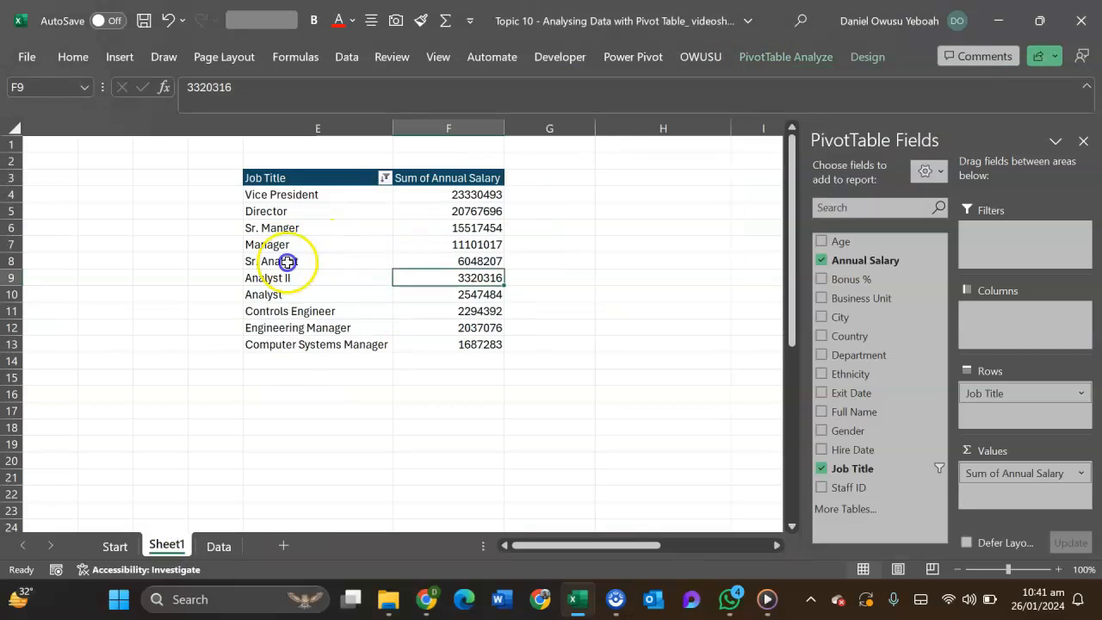
# Step: Compare the salary record on the Data sheet with the job titles listed in the PivotTable
pyautogui.click(256, 311)
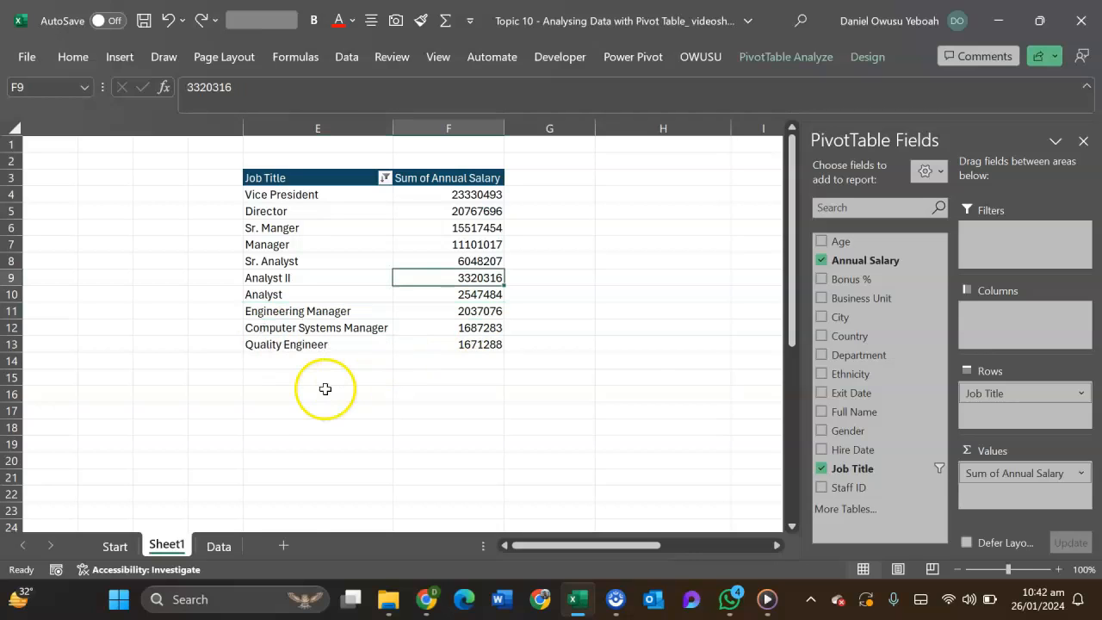
pyautogui.hotkey('ctrl', 'pagedown')
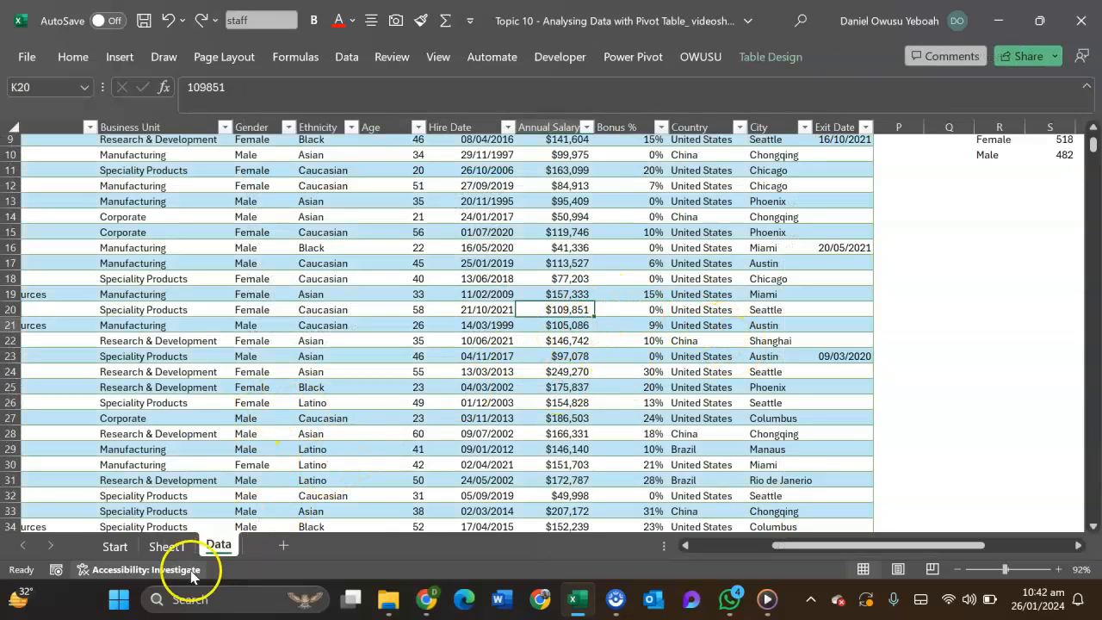
pyautogui.click(167, 545)
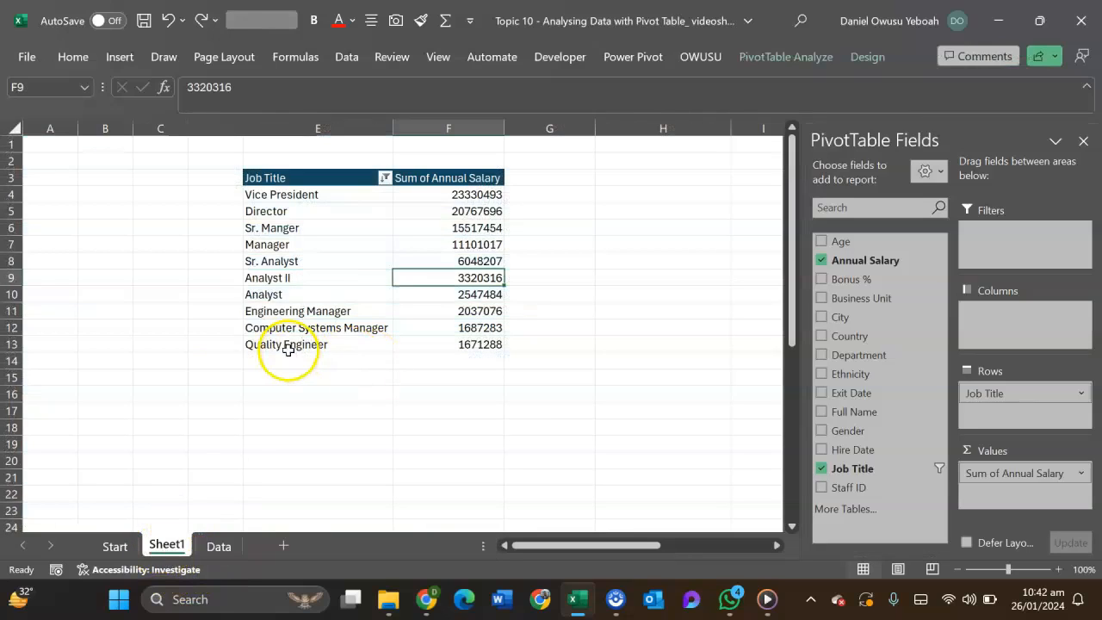
pyautogui.click(454, 316)
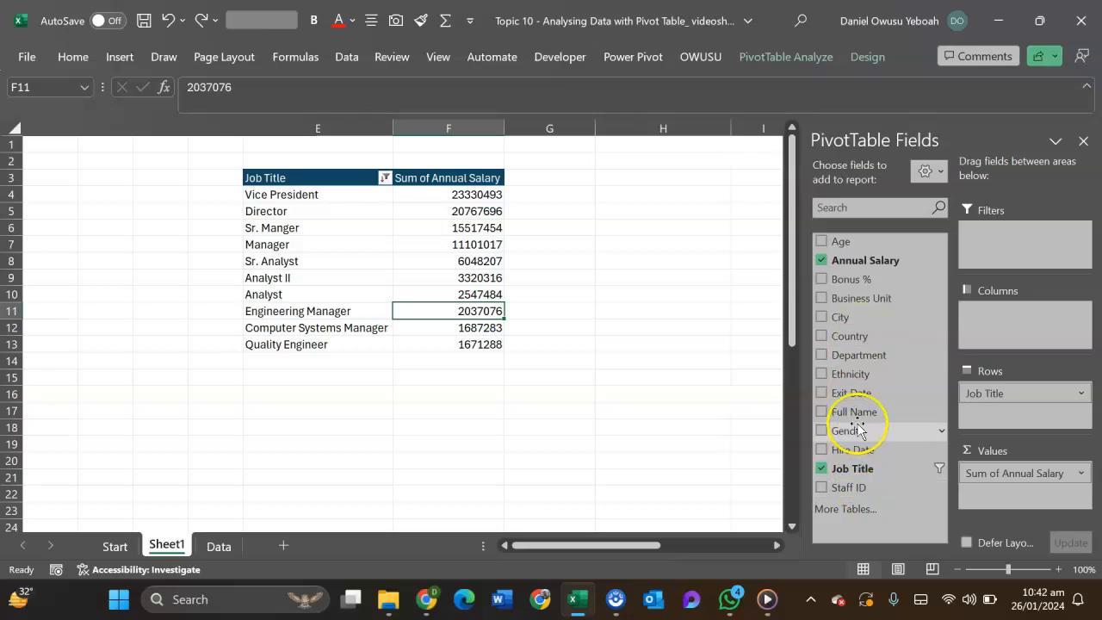
# Step: Add a count of Staff ID to the PivotTable's Values area
pyautogui.moveTo(850, 431); pyautogui.dragTo(1008, 495)
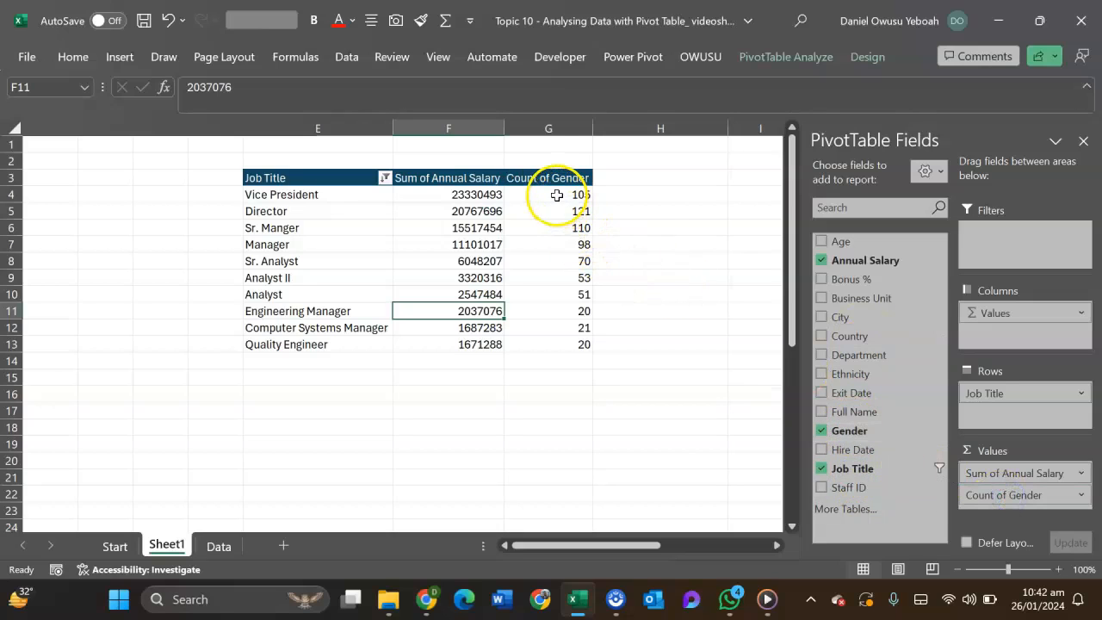
pyautogui.moveTo(1004, 496)
pyautogui.mouseDown()
pyautogui.moveTo(844, 474)
pyautogui.moveTo(1015, 492)
pyautogui.mouseUp()
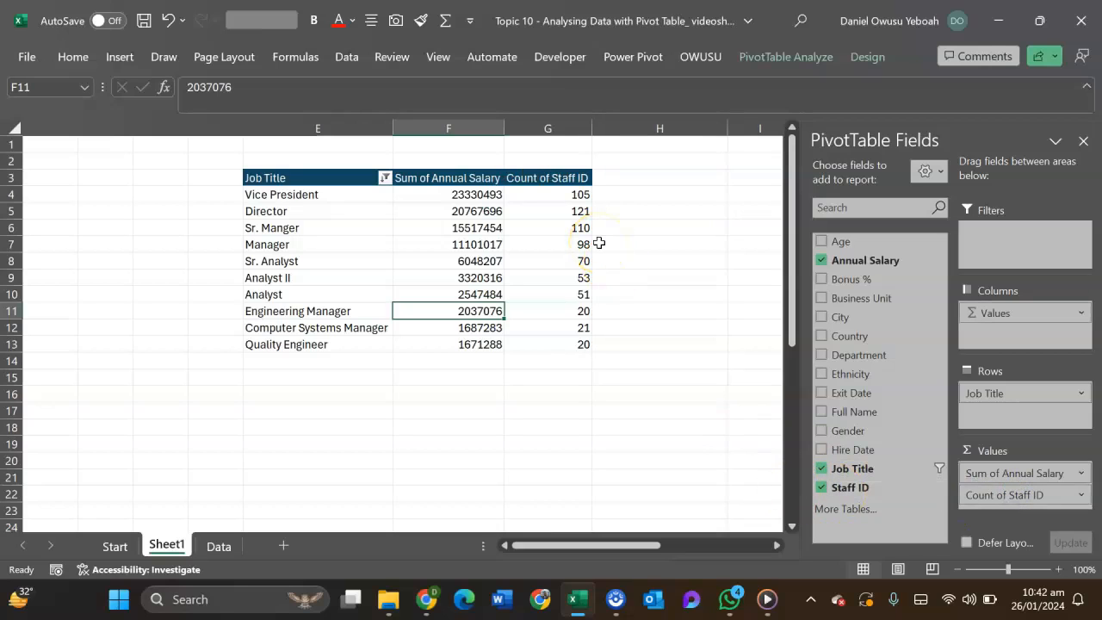
pyautogui.moveTo(564, 345)
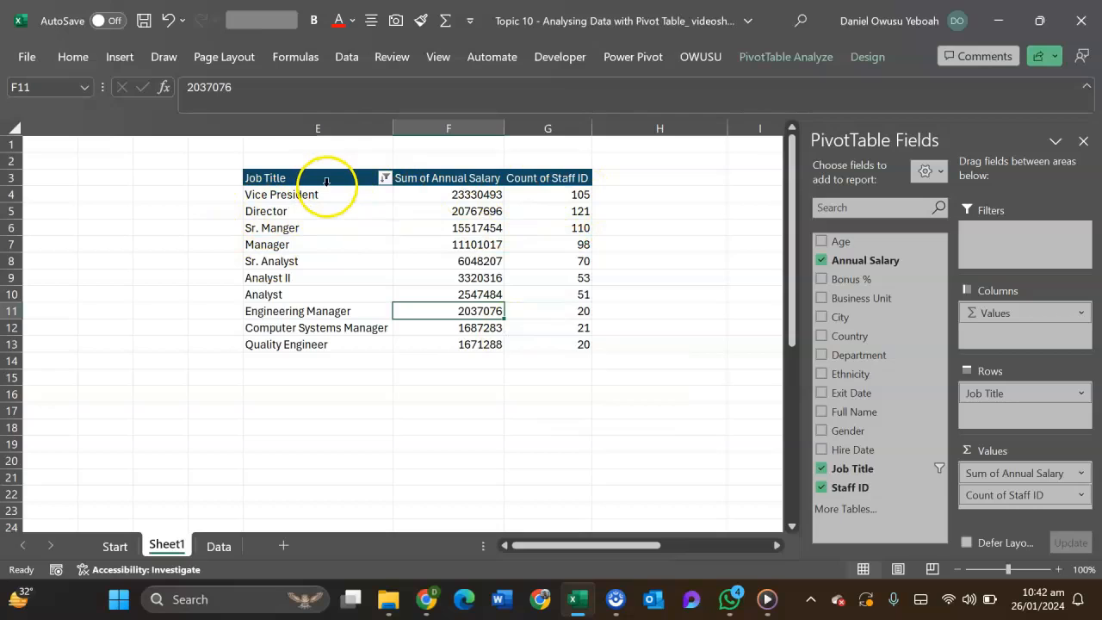
# Step: Add Annual Salary to Values again, summarised by Average and named Average Annual Salary
pyautogui.moveTo(577, 196)
pyautogui.moveTo(868, 260); pyautogui.dragTo(1009, 498)
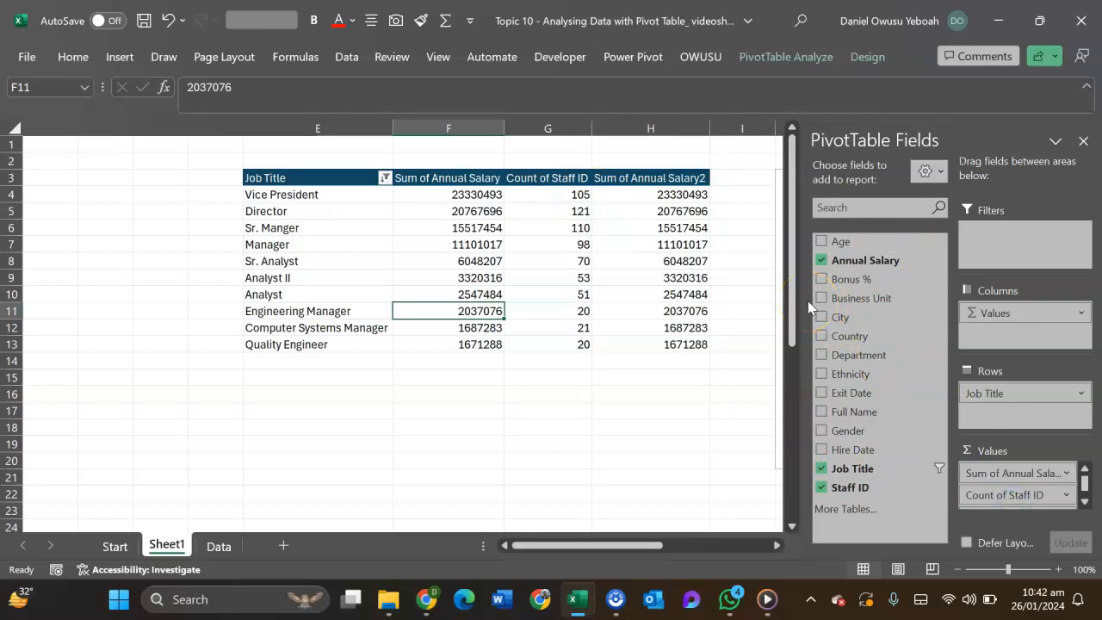
pyautogui.doubleClick(639, 180)
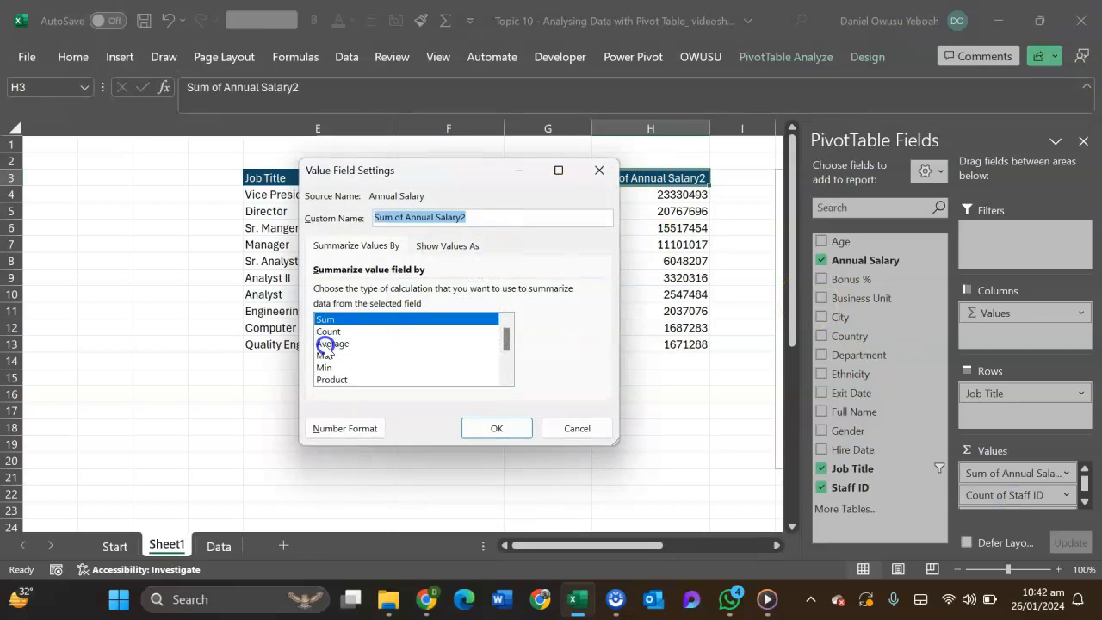
pyautogui.click(325, 344)
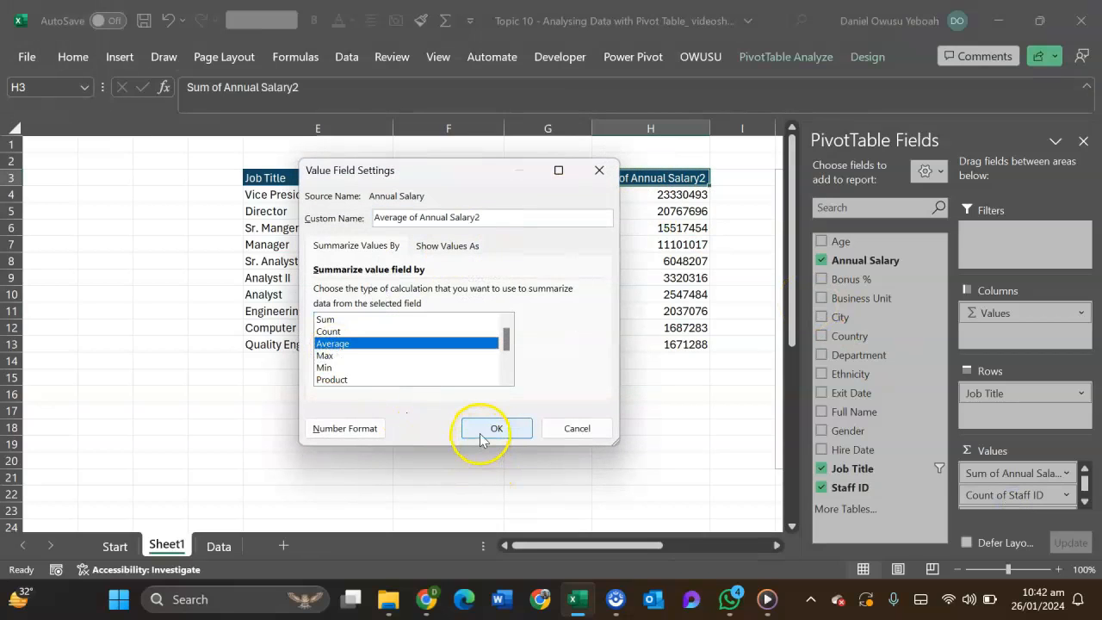
pyautogui.click(490, 218)
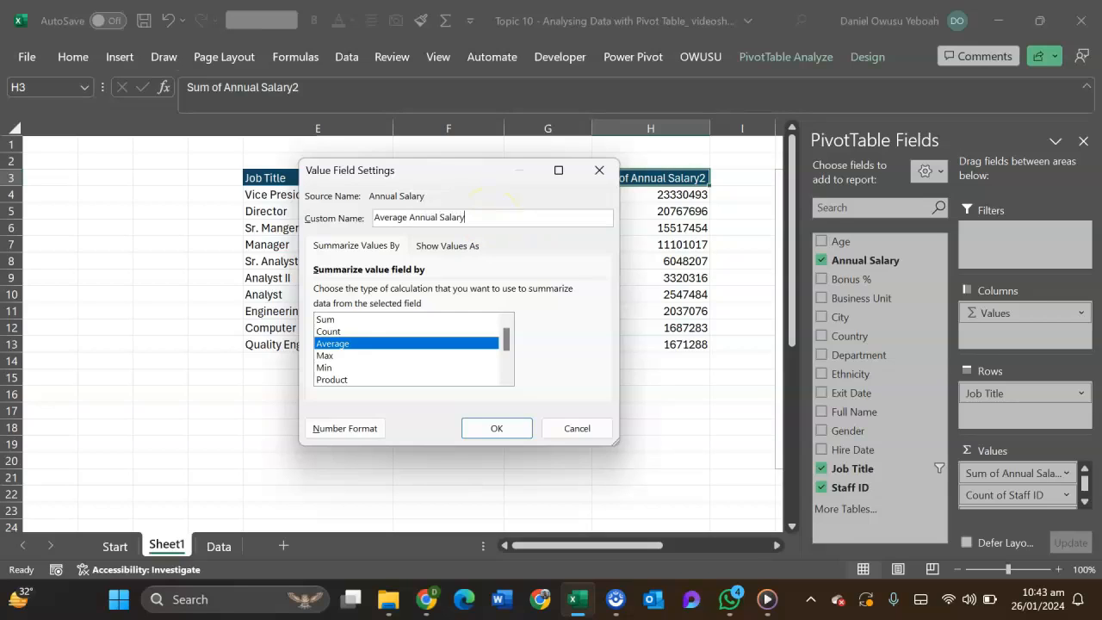
pyautogui.press('Return')
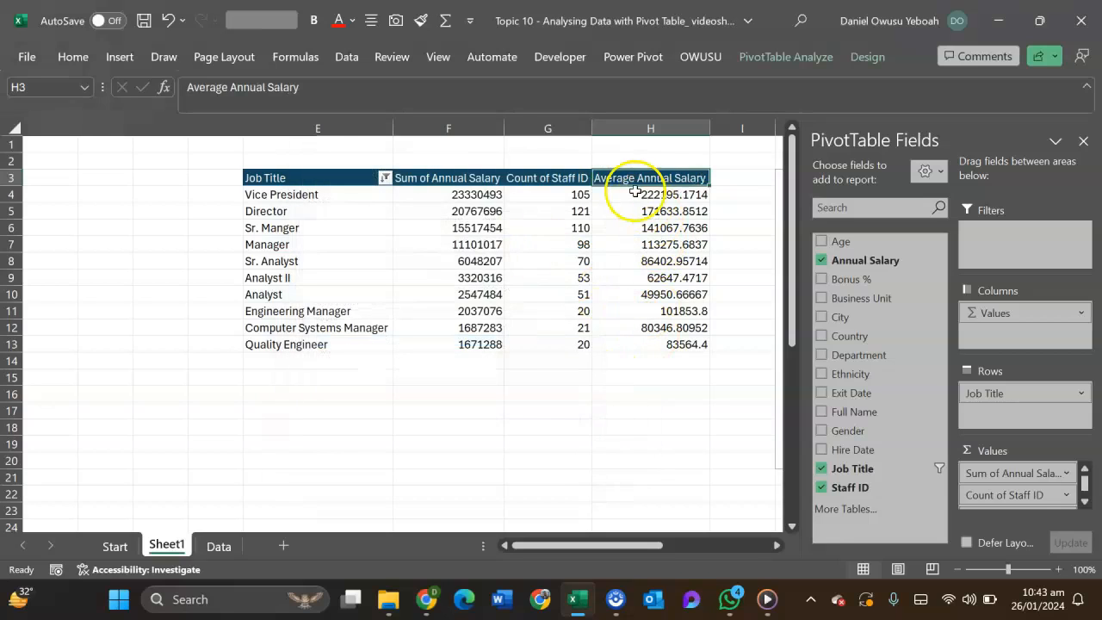
# Step: Rename the value column headers to No of Staff and Total Salary
pyautogui.click(552, 179)
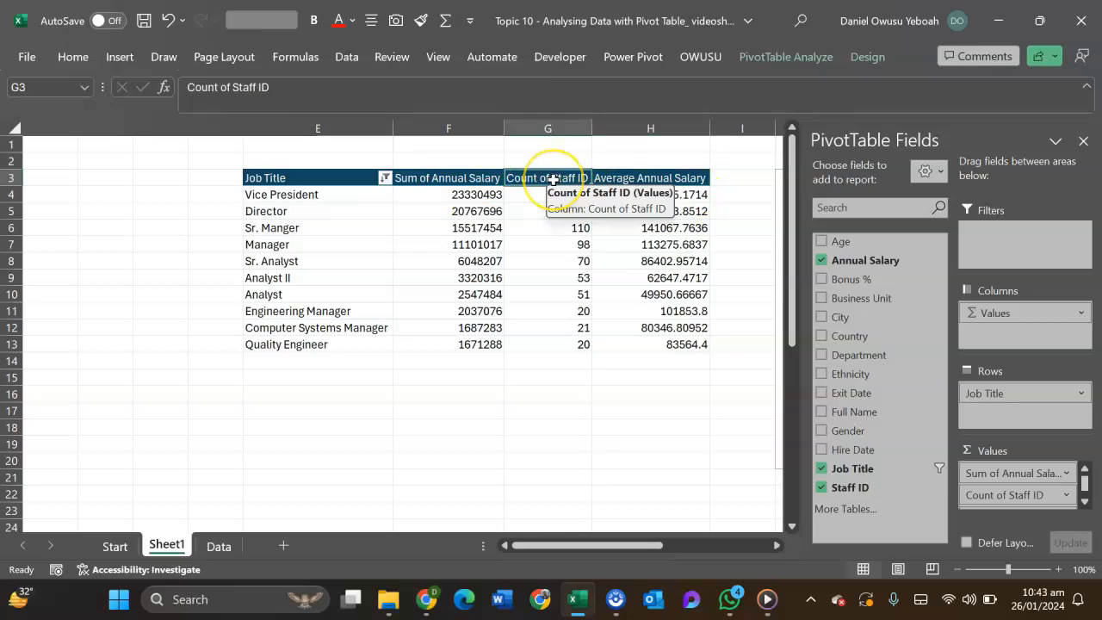
pyautogui.write('No of')
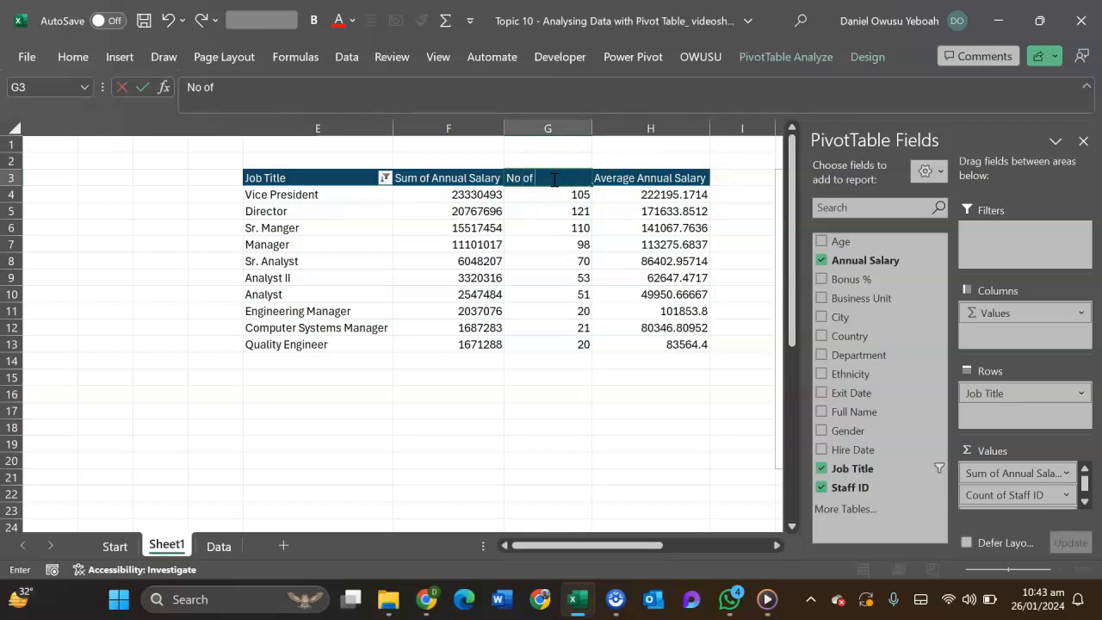
pyautogui.write(' Staff')
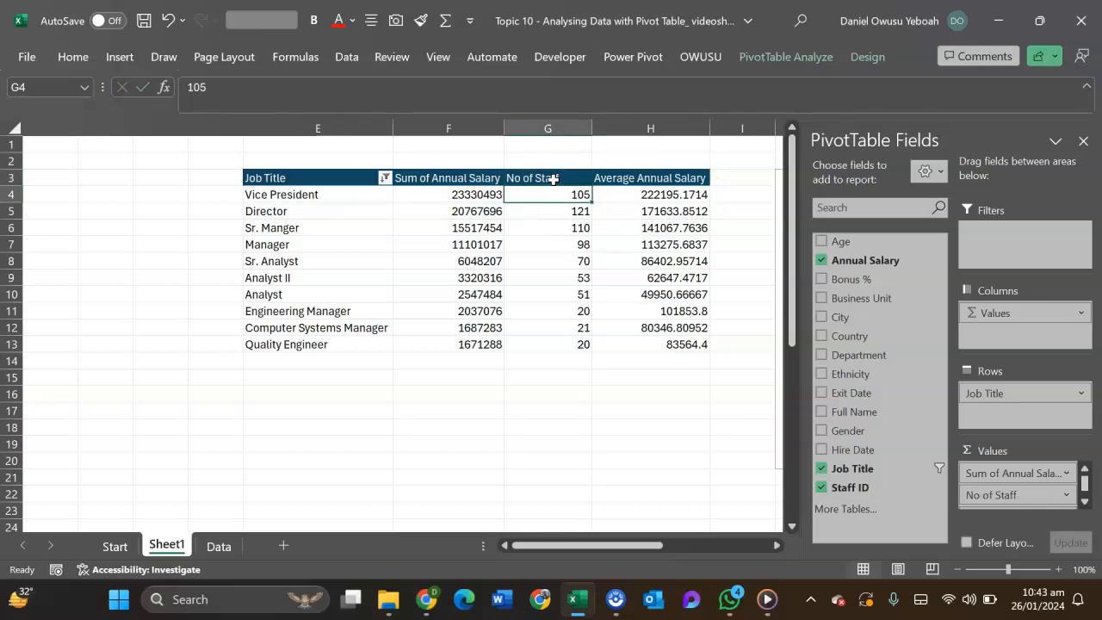
pyautogui.click(493, 178)
pyautogui.write('Tota')
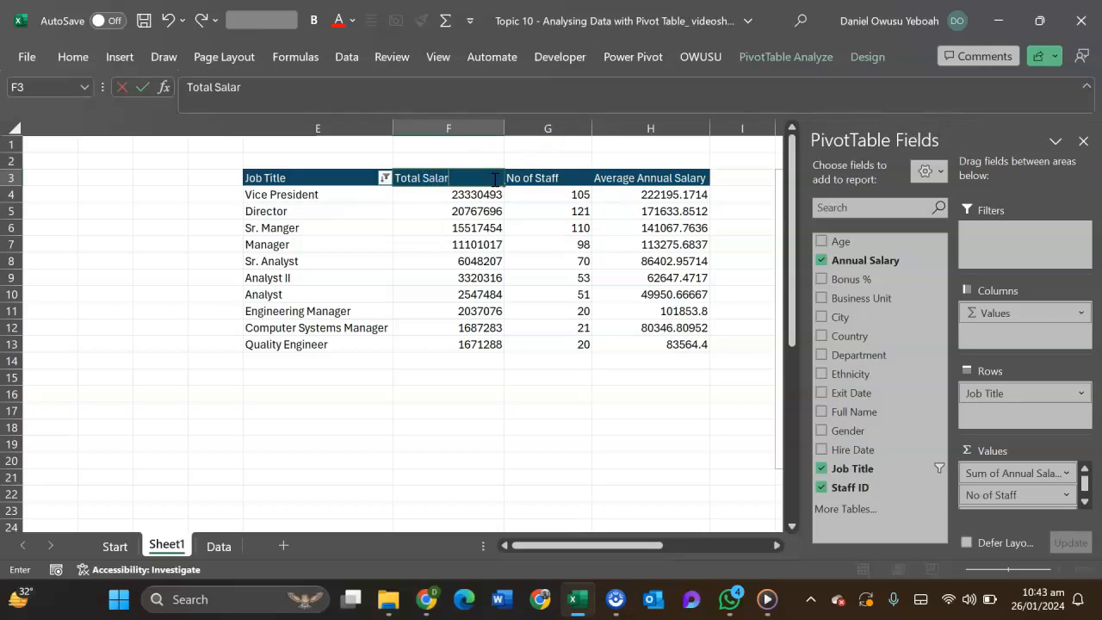
pyautogui.press('Return')
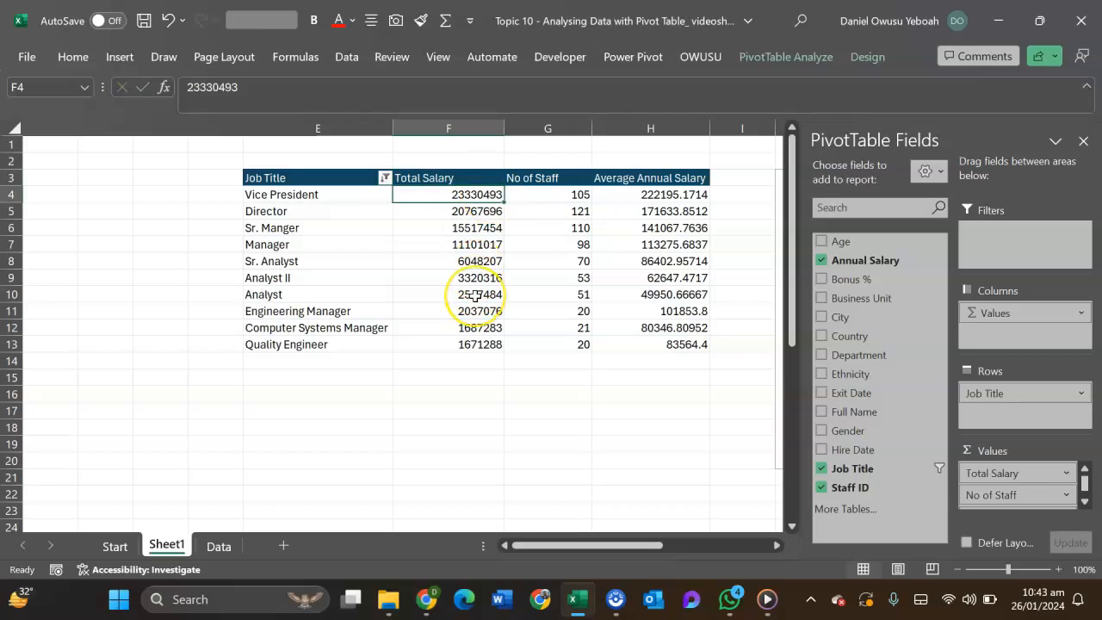
# Step: Centre-align the three value column headers
pyautogui.press('Up')
pyautogui.hotkey('shift', 'Right')
pyautogui.hotkey('shift', 'Right')
pyautogui.hotkey('alt', 'h')
pyautogui.press('a')
pyautogui.press('c')
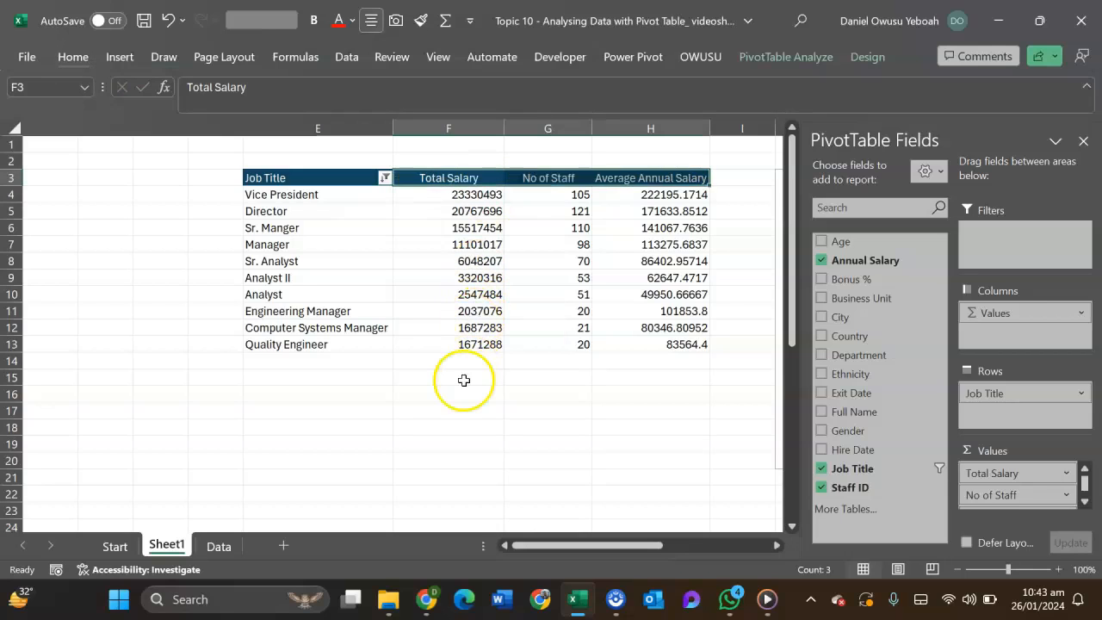
# Step: Format the Average Annual Salary values as Number with 2 decimal places and a 1000 separator
pyautogui.click(648, 194)
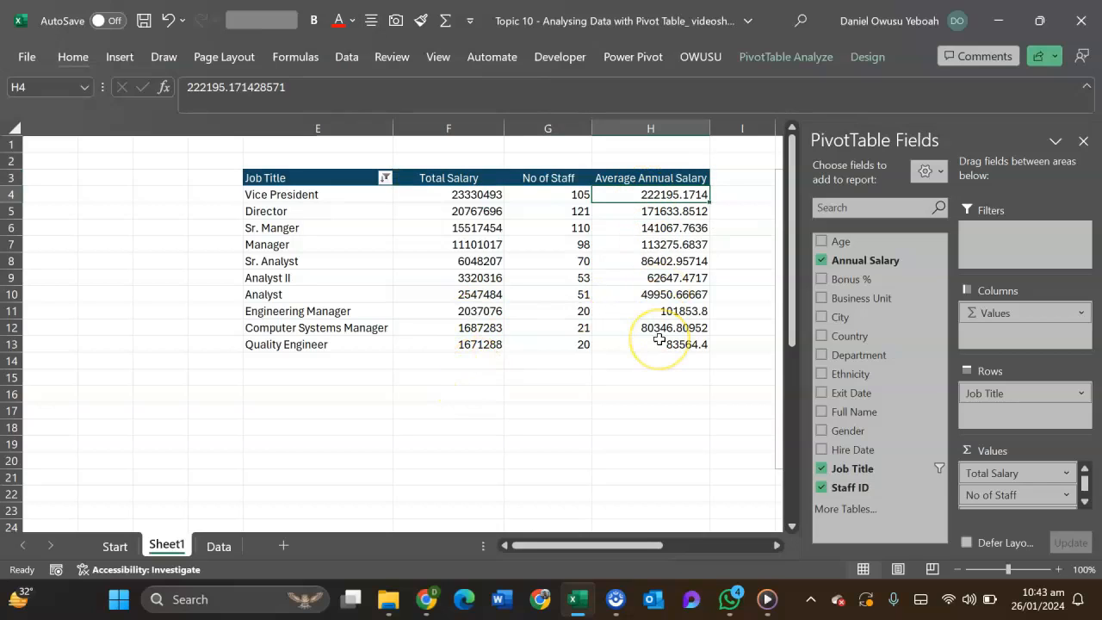
pyautogui.click(617, 183)
pyautogui.doubleClick(617, 184)
pyautogui.click(367, 428)
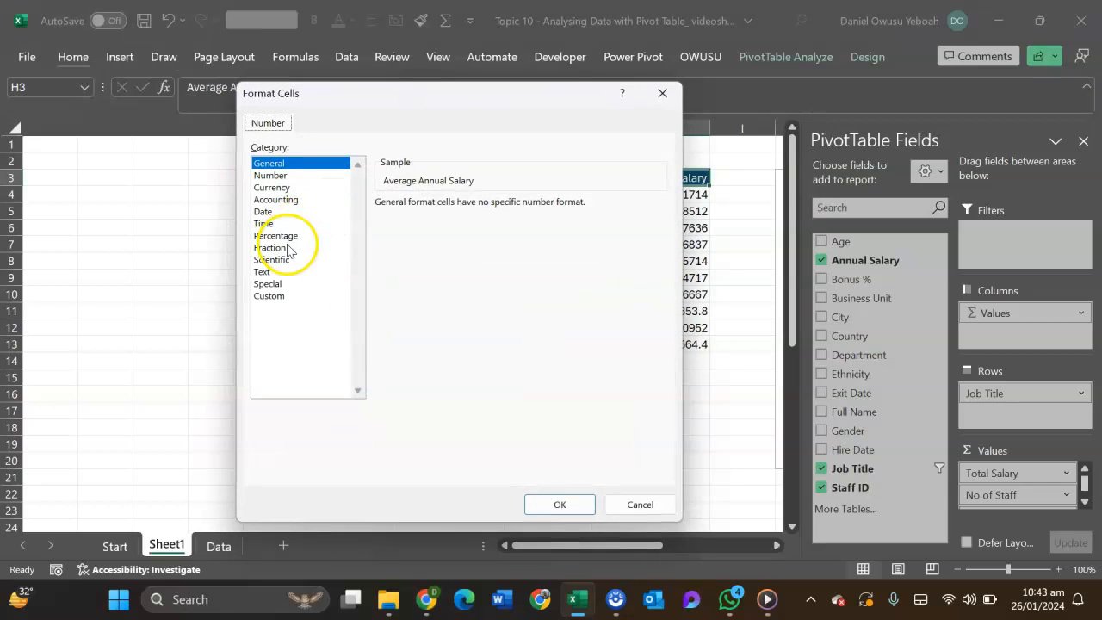
pyautogui.click(268, 175)
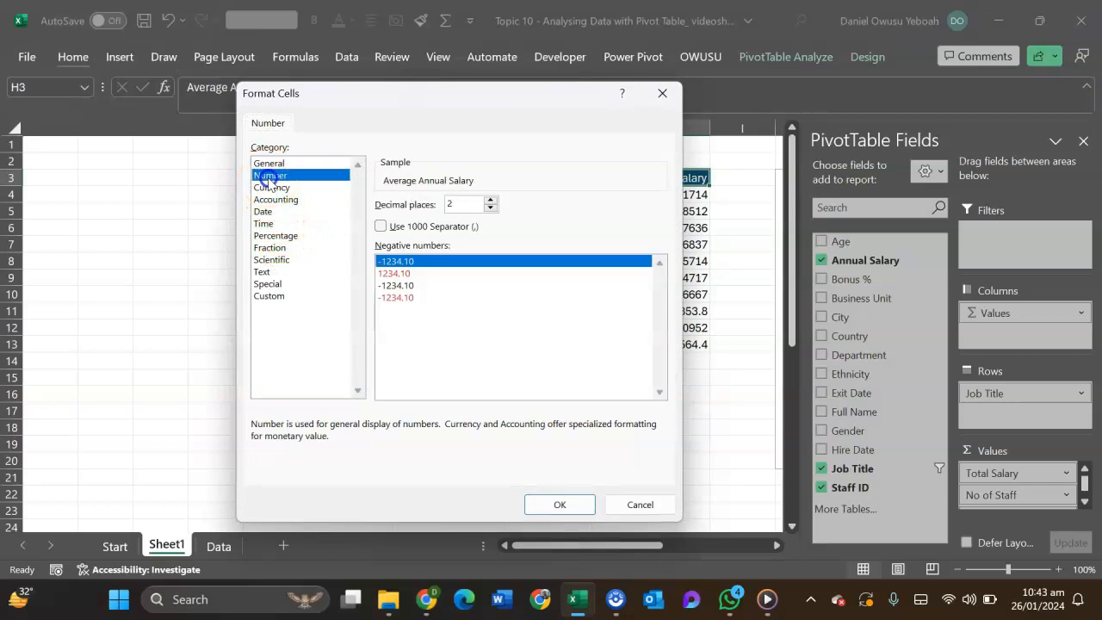
pyautogui.click(381, 227)
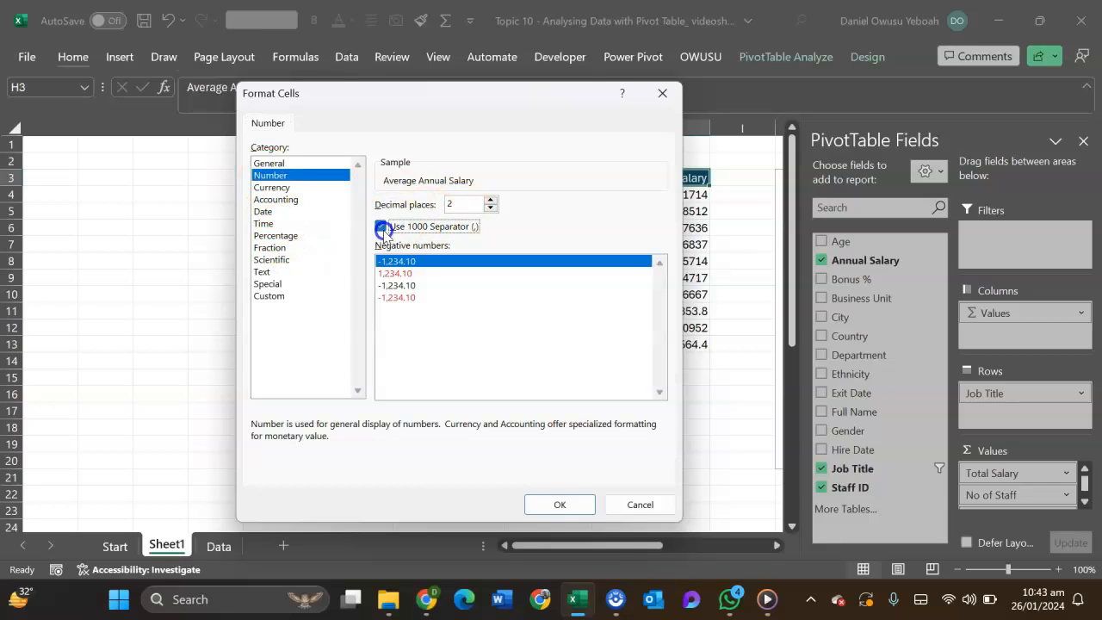
pyautogui.click(559, 505)
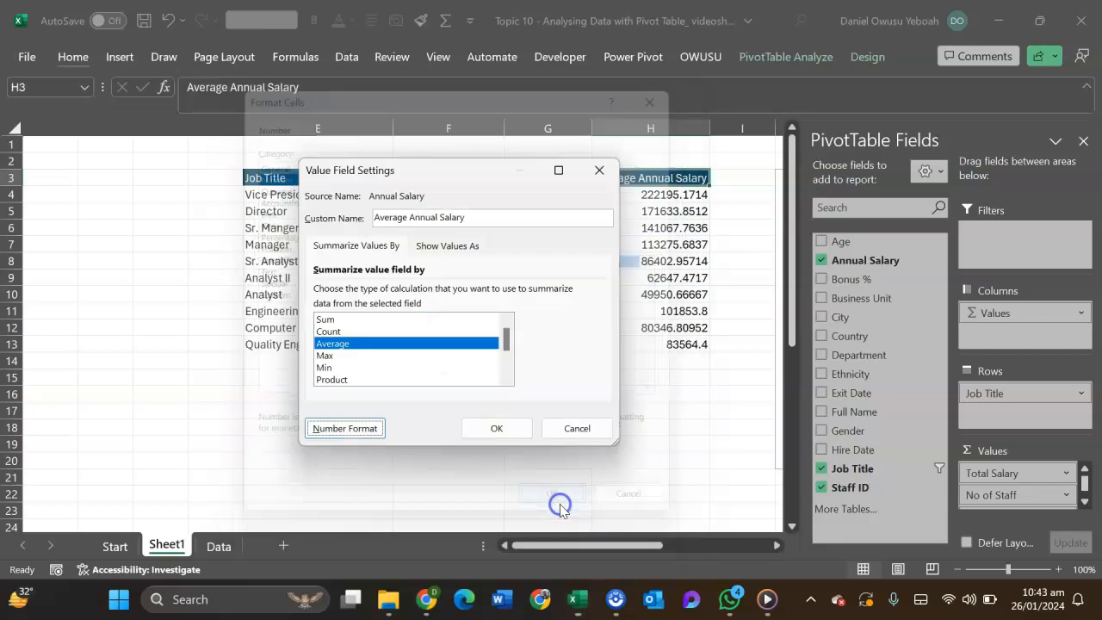
pyautogui.click(500, 425)
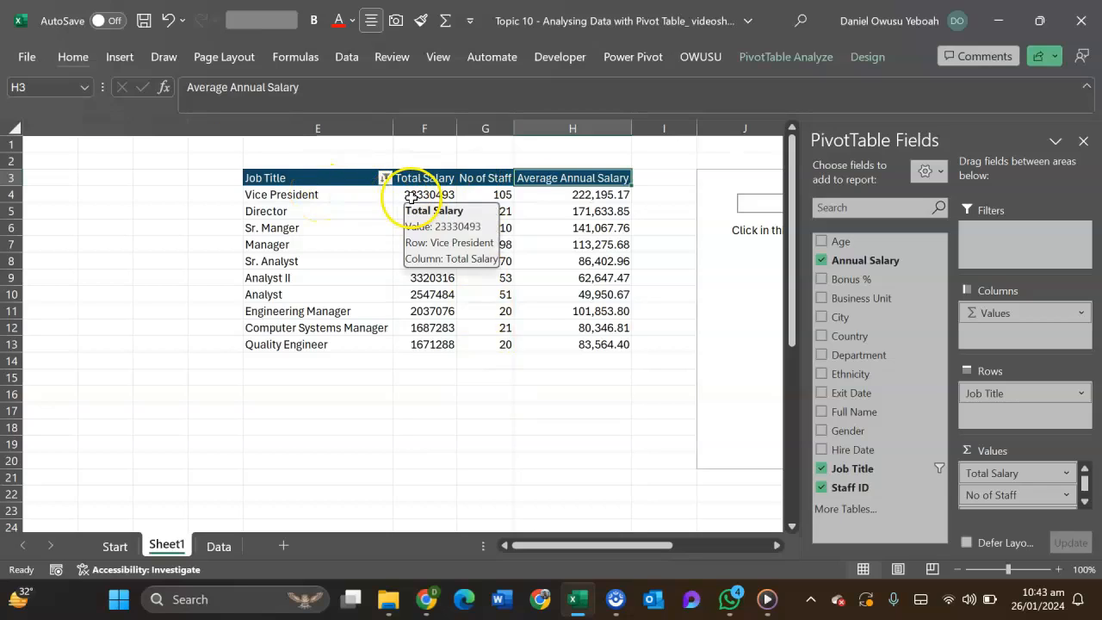
# Step: Add a Country slicer to the PivotTable
pyautogui.moveTo(508, 194)
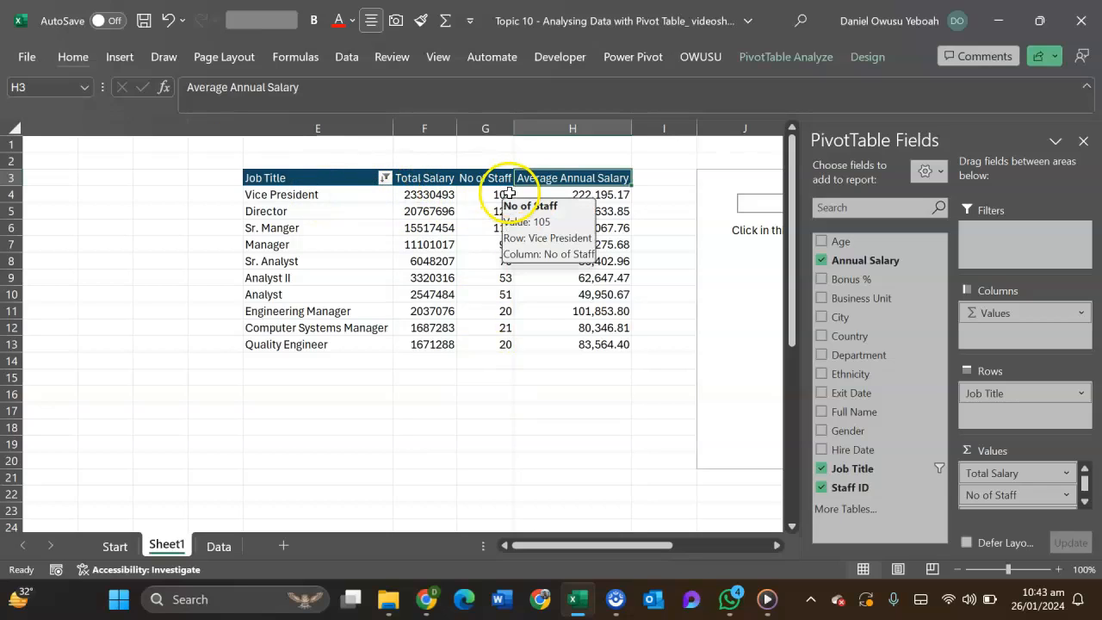
pyautogui.click(575, 194)
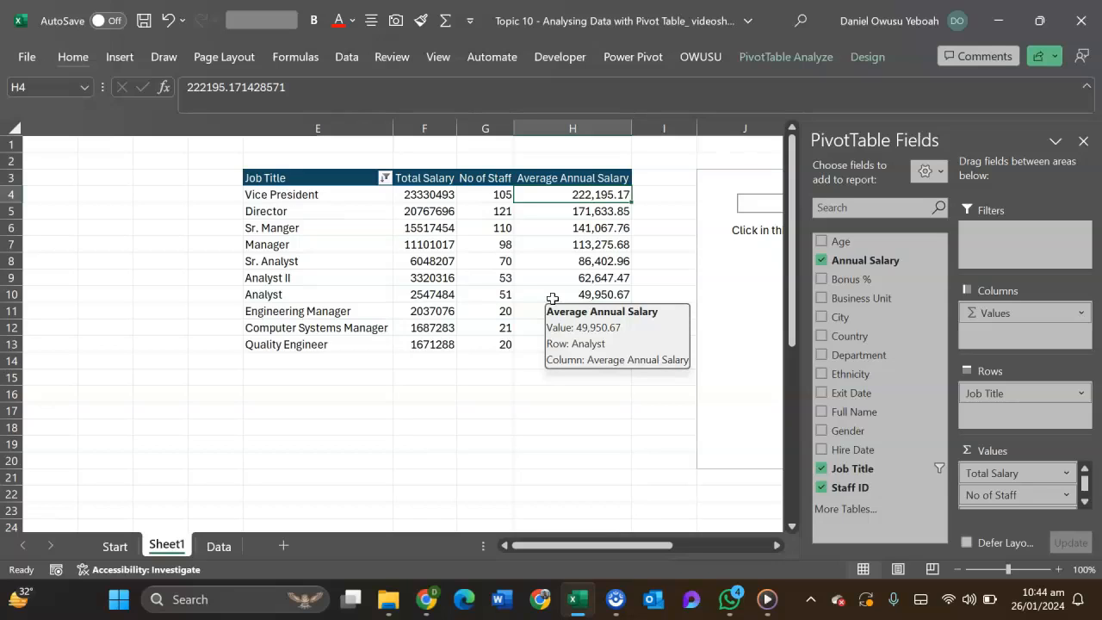
pyautogui.rightClick(871, 334)
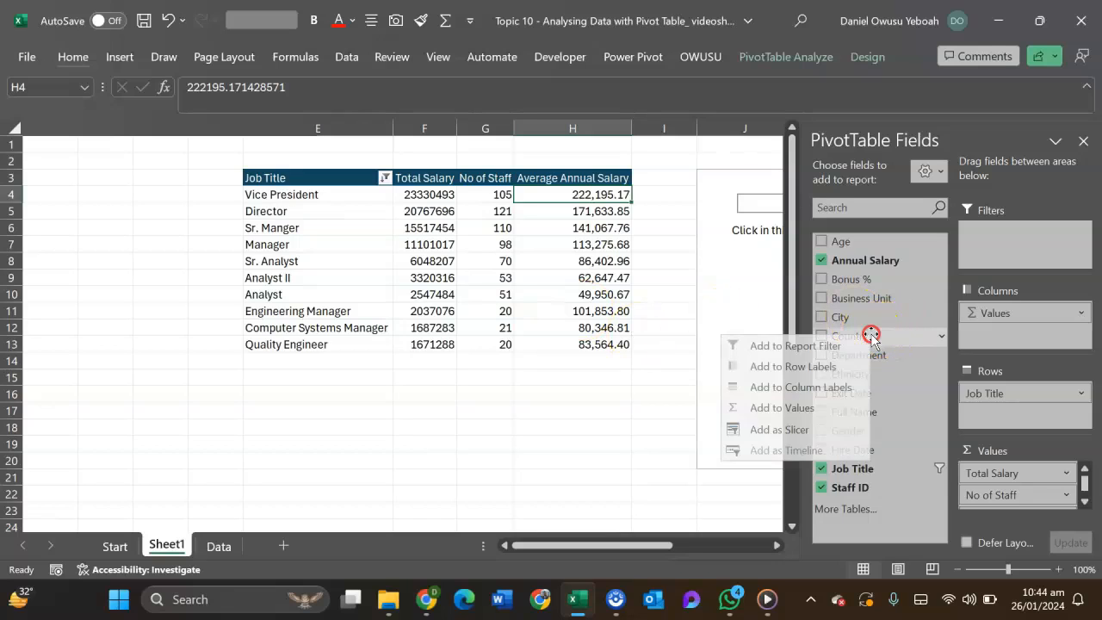
pyautogui.click(763, 429)
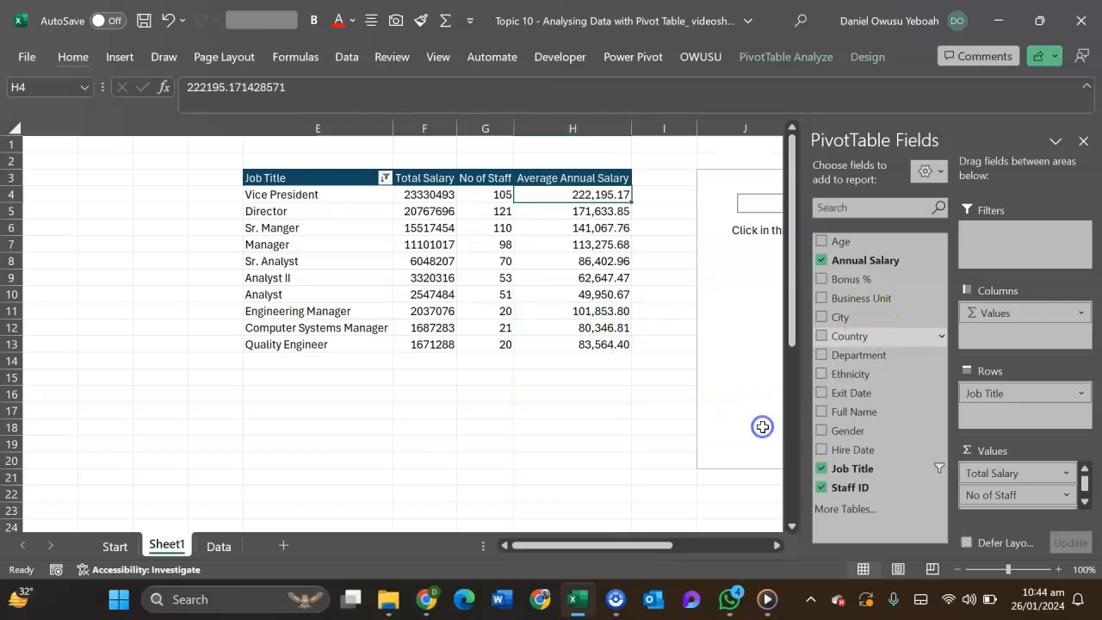
# Step: Move the Country slicer beside the PivotTable, filter by each country in turn, and clear the slicer filter
pyautogui.moveTo(391, 232); pyautogui.dragTo(109, 163)
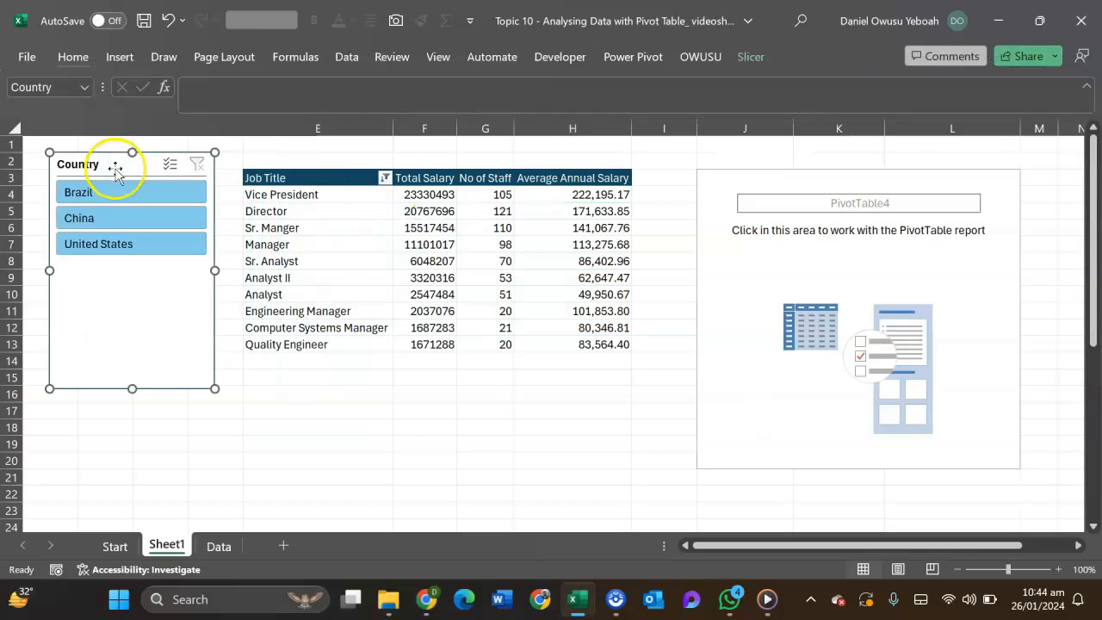
pyautogui.click(127, 194)
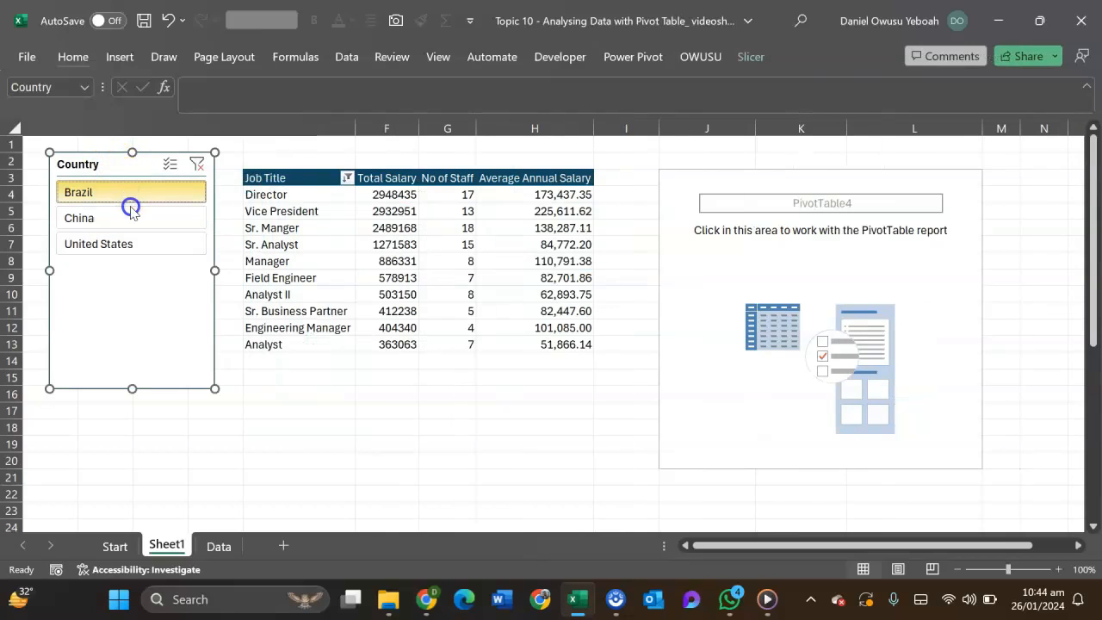
pyautogui.click(134, 225)
pyautogui.click(131, 243)
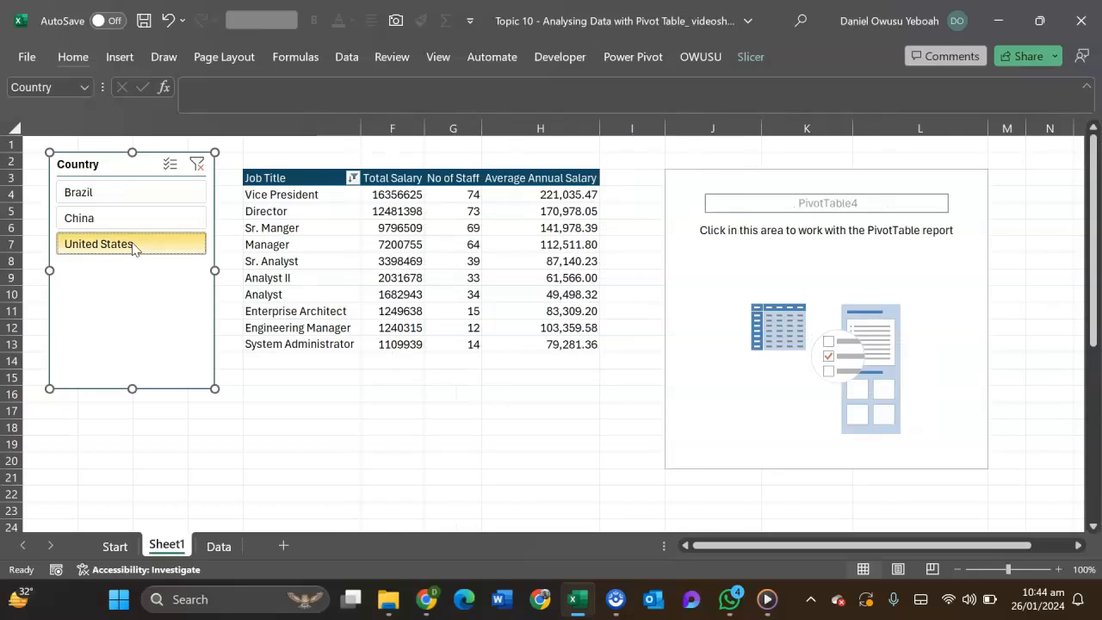
pyautogui.click(123, 224)
pyautogui.click(104, 194)
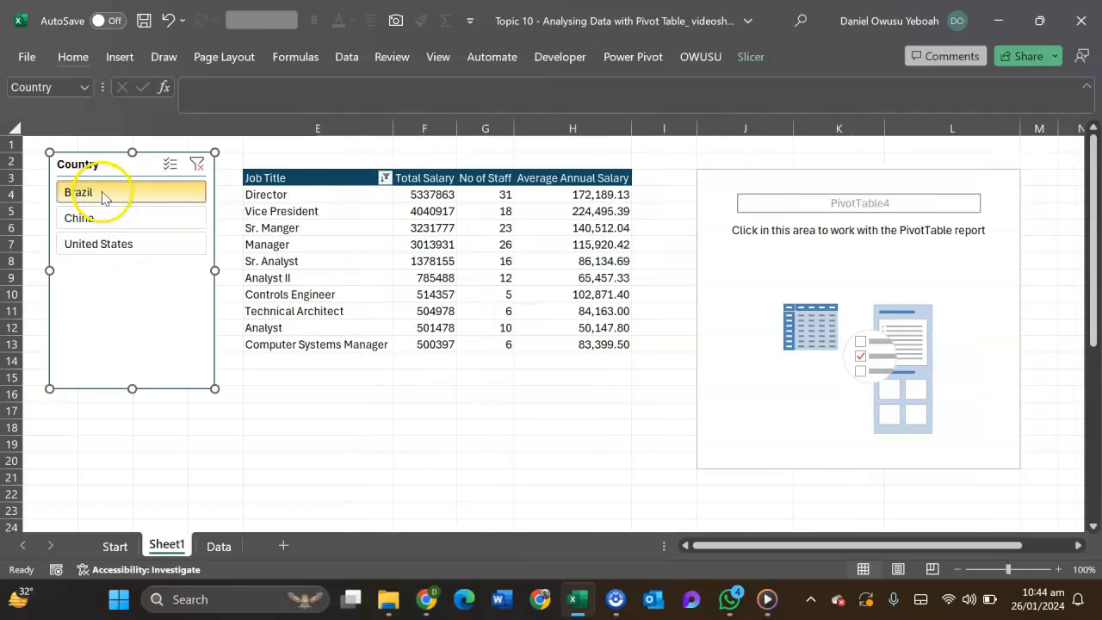
pyautogui.click(197, 163)
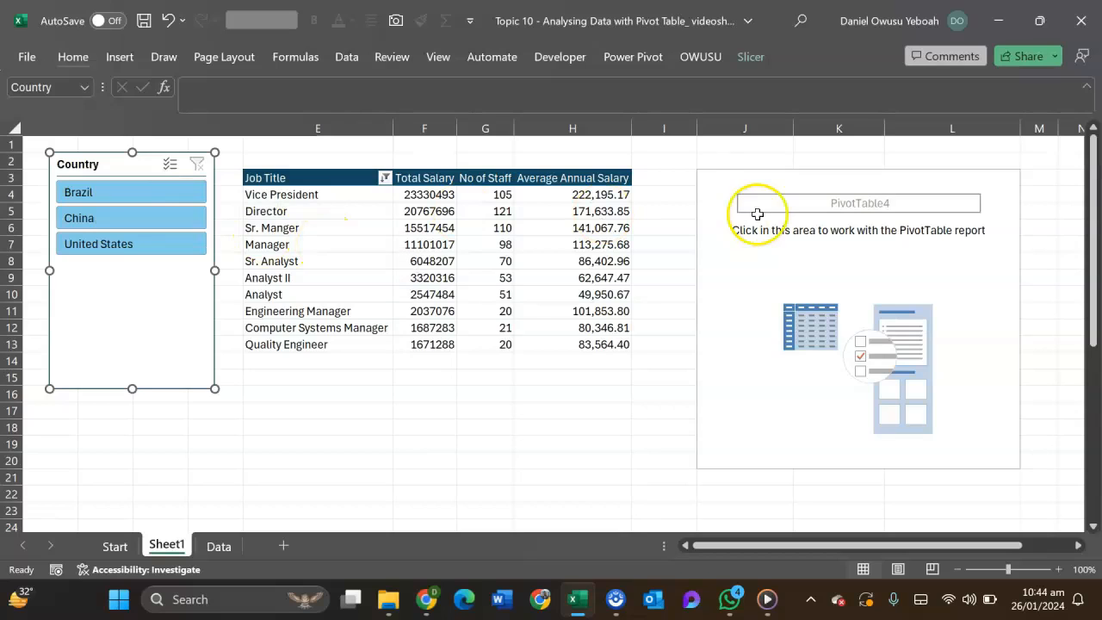
# Step: Select the empty second PivotTable placeholder area and delete it
pyautogui.moveTo(692, 163); pyautogui.dragTo(810, 182)
pyautogui.hotkey('shift', 'Down')
pyautogui.hotkey('shift', 'Down')
pyautogui.hotkey('shift', 'Down')
pyautogui.hotkey('shift', 'Down')
pyautogui.hotkey('shift', 'Down')
pyautogui.hotkey('shift', 'Down')
pyautogui.hotkey('shift', 'Down')
pyautogui.hotkey('shift', 'Down')
pyautogui.hotkey('shift', 'Down')
pyautogui.hotkey('shift', 'Down')
pyautogui.hotkey('shift', 'Down')
pyautogui.hotkey('shift', 'Down')
pyautogui.hotkey('shift', 'Down')
pyautogui.hotkey('shift', 'Down')
pyautogui.hotkey('shift', 'Down')
pyautogui.hotkey('shift', 'Down')
pyautogui.hotkey('shift', 'Down')
pyautogui.hotkey('shift', 'Down')
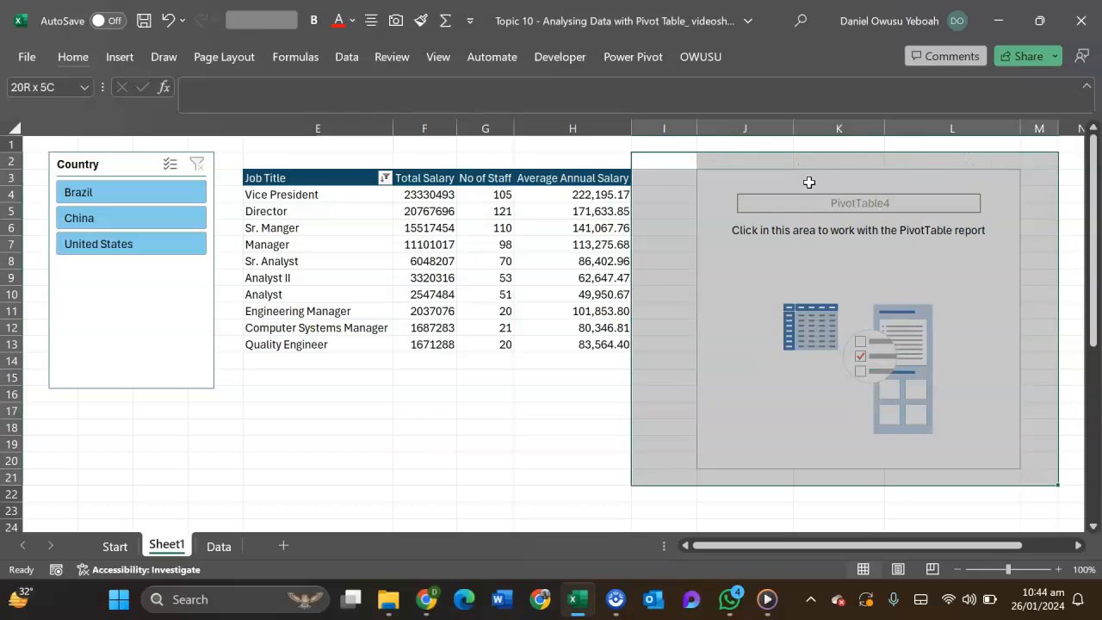
pyautogui.press('Delete')
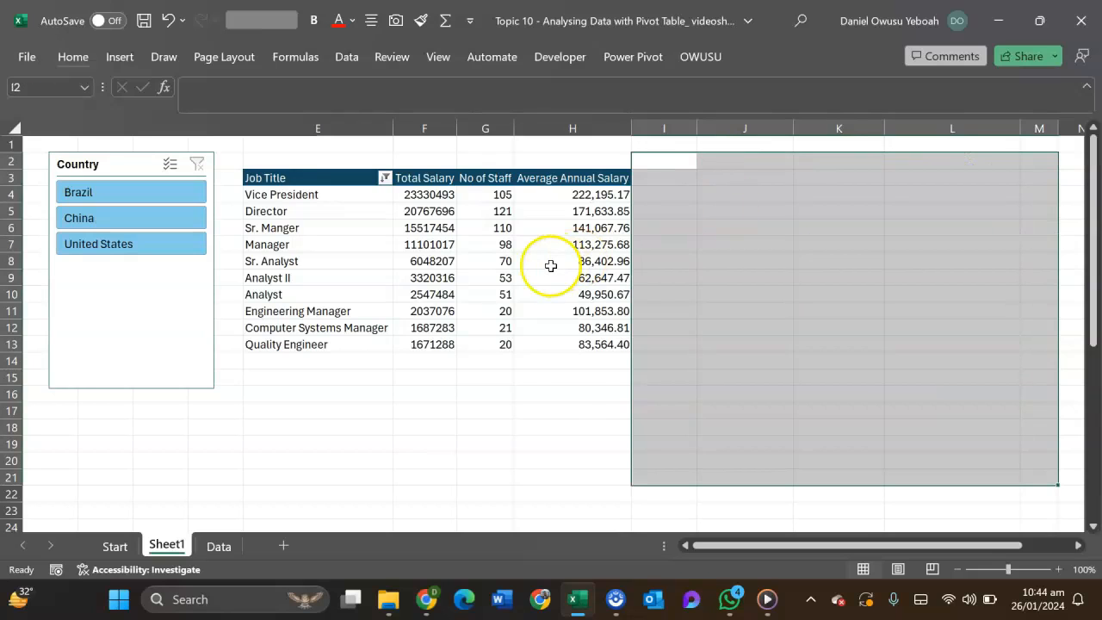
pyautogui.click(567, 391)
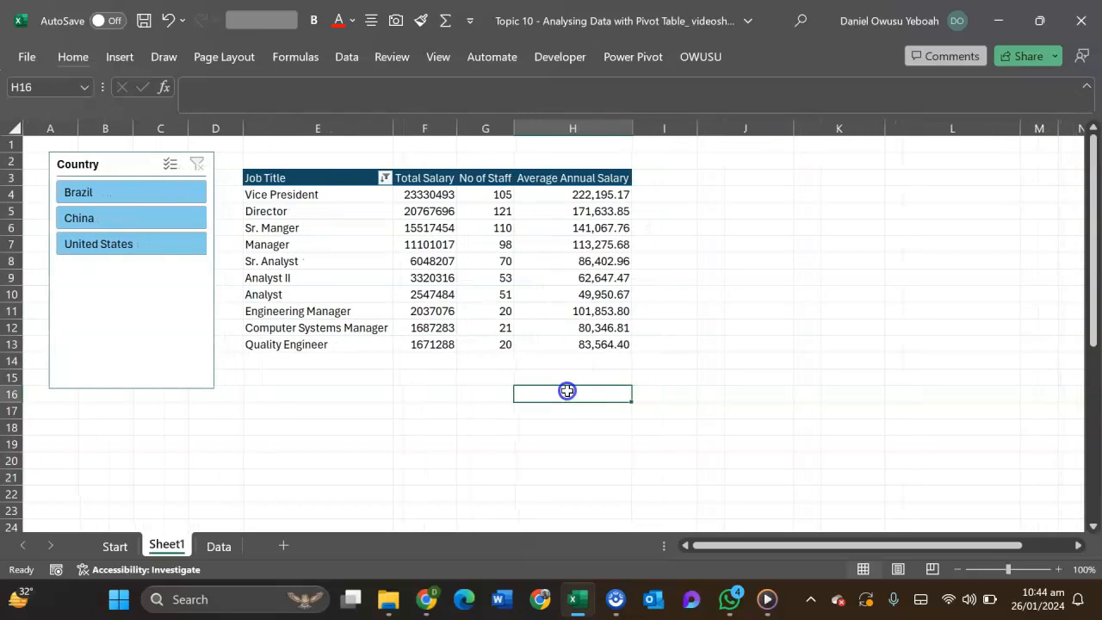
# Step: Clear all fields from the PivotTable
pyautogui.click(427, 295)
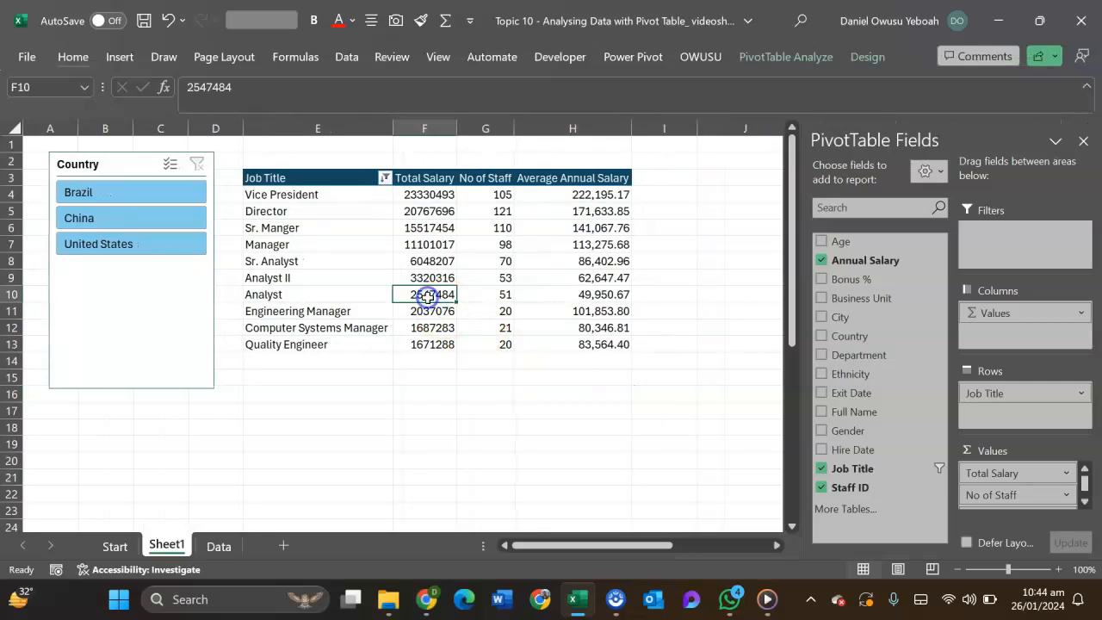
pyautogui.click(762, 58)
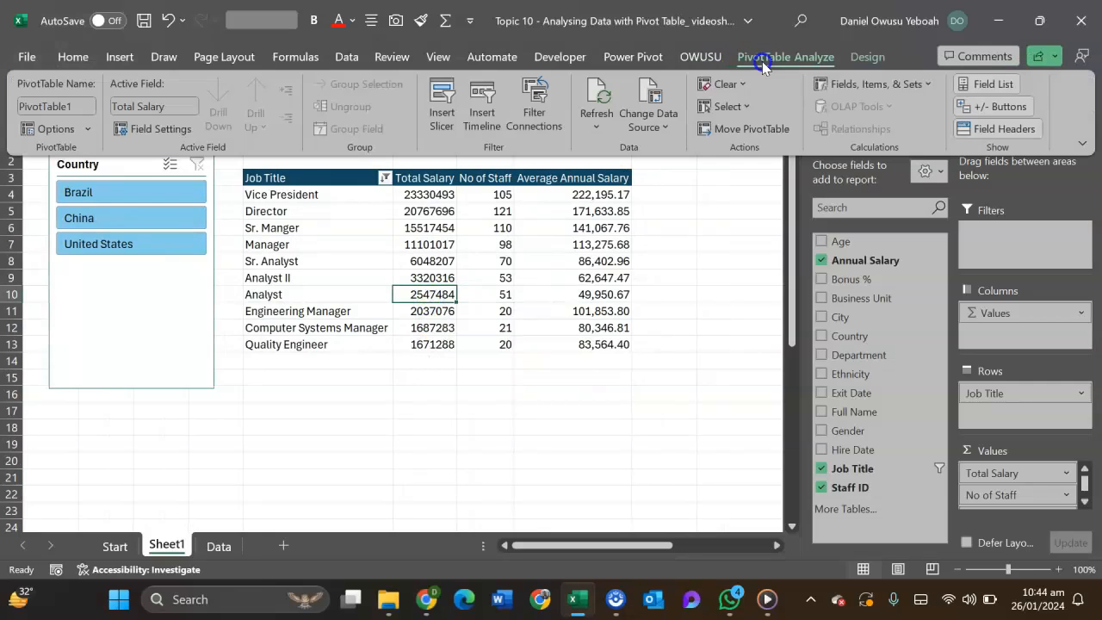
pyautogui.click(747, 84)
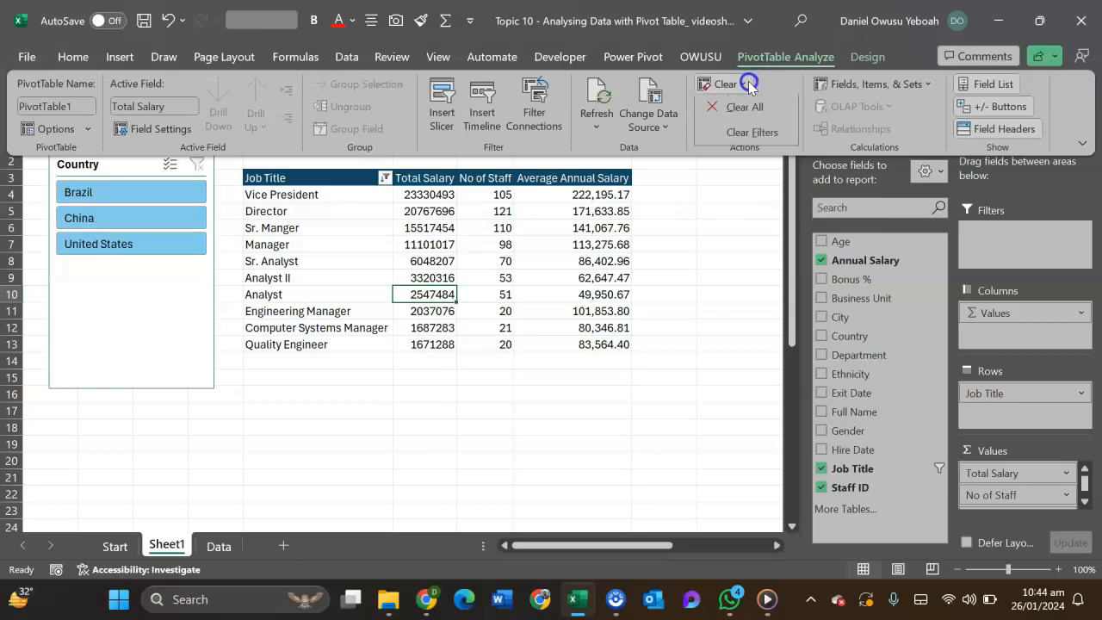
pyautogui.click(745, 110)
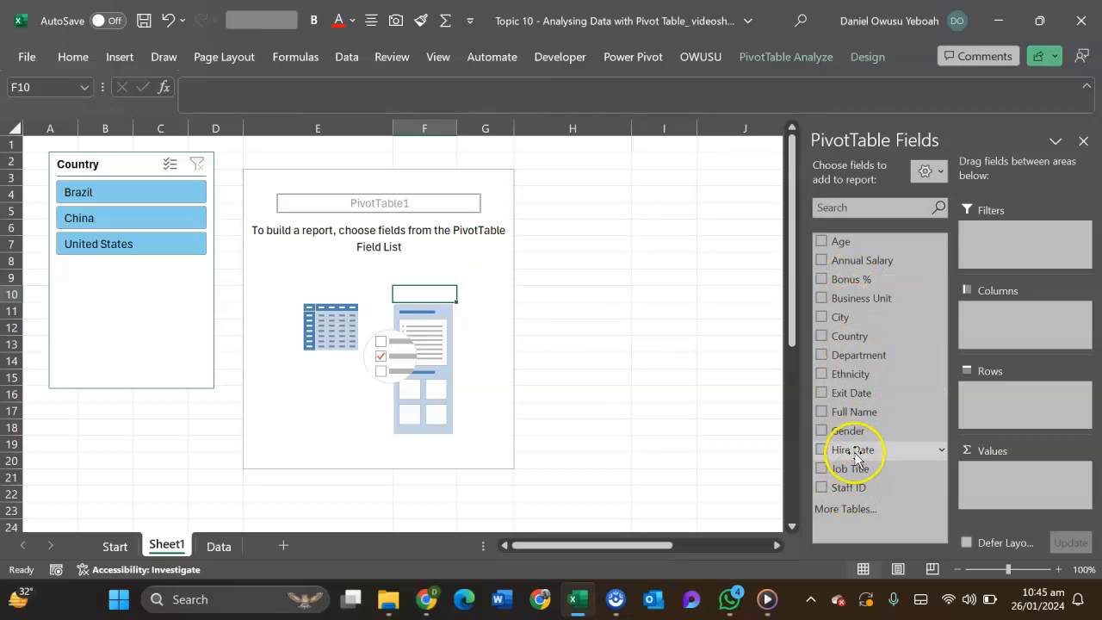
# Step: Add the Hire Date field to the PivotTable rows
pyautogui.moveTo(855, 457); pyautogui.dragTo(1003, 396)
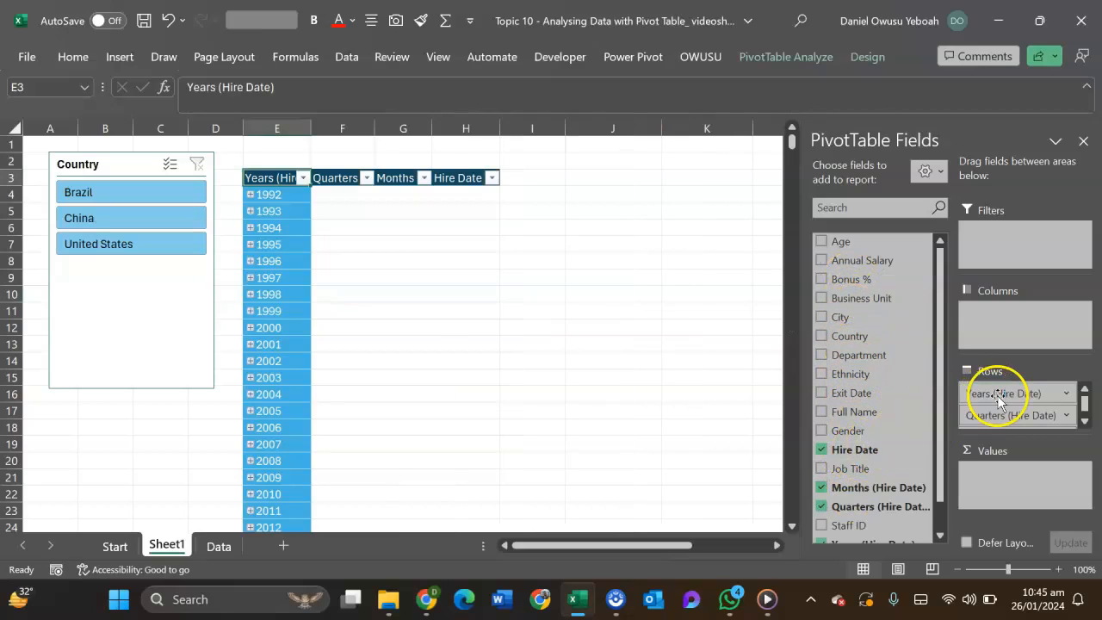
pyautogui.scroll(-7, 375, 334)
pyautogui.scroll(7, 376, 334)
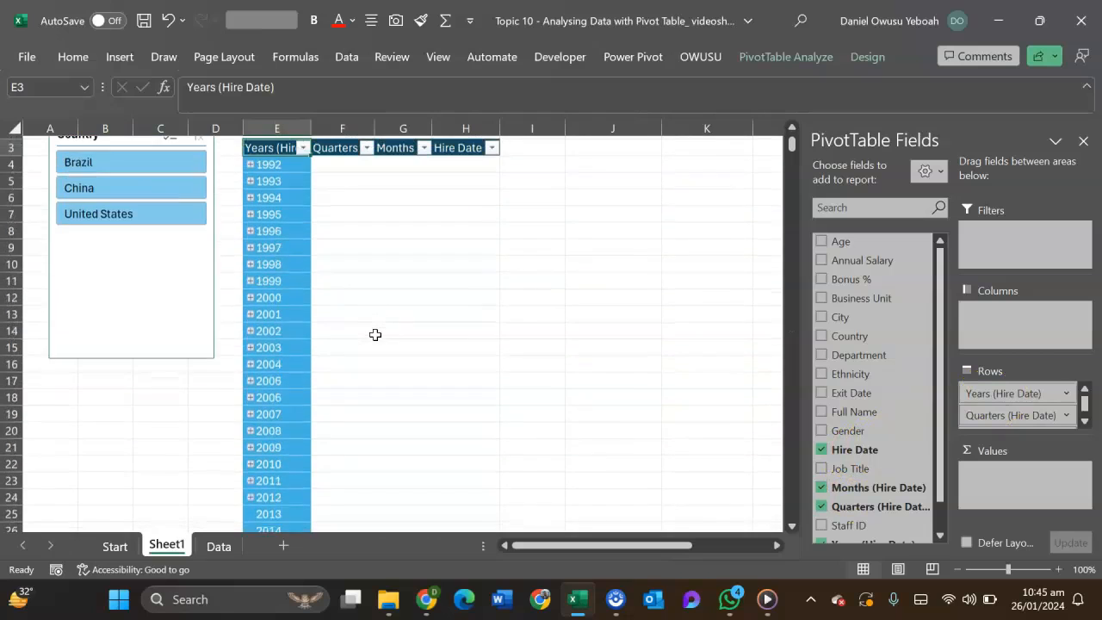
# Step: Delete the Country slicer
pyautogui.click(135, 158)
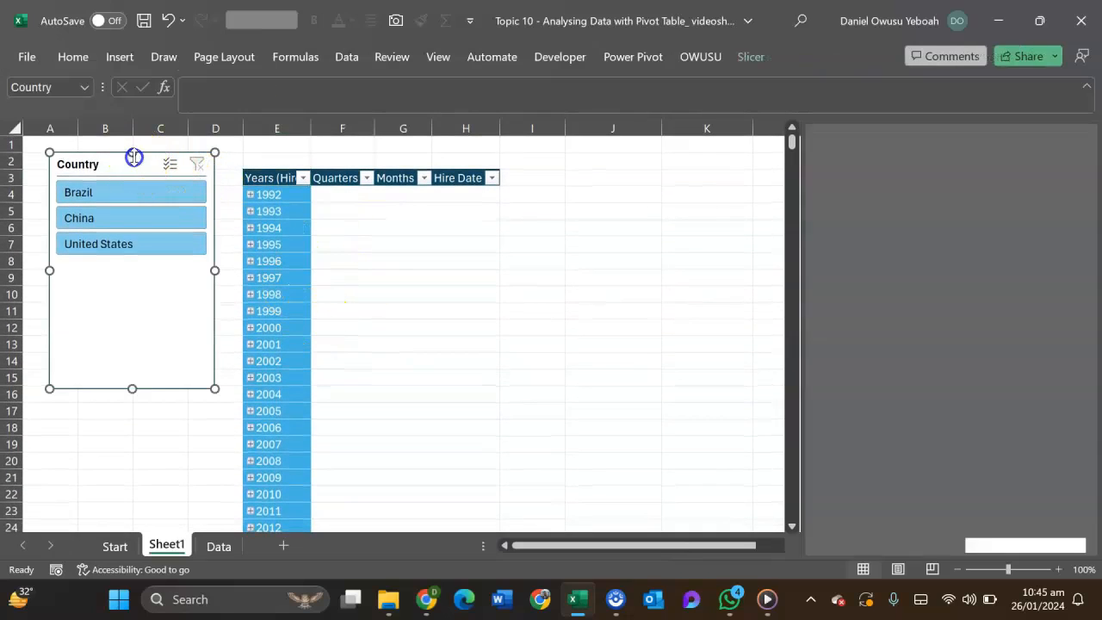
pyautogui.press('Delete')
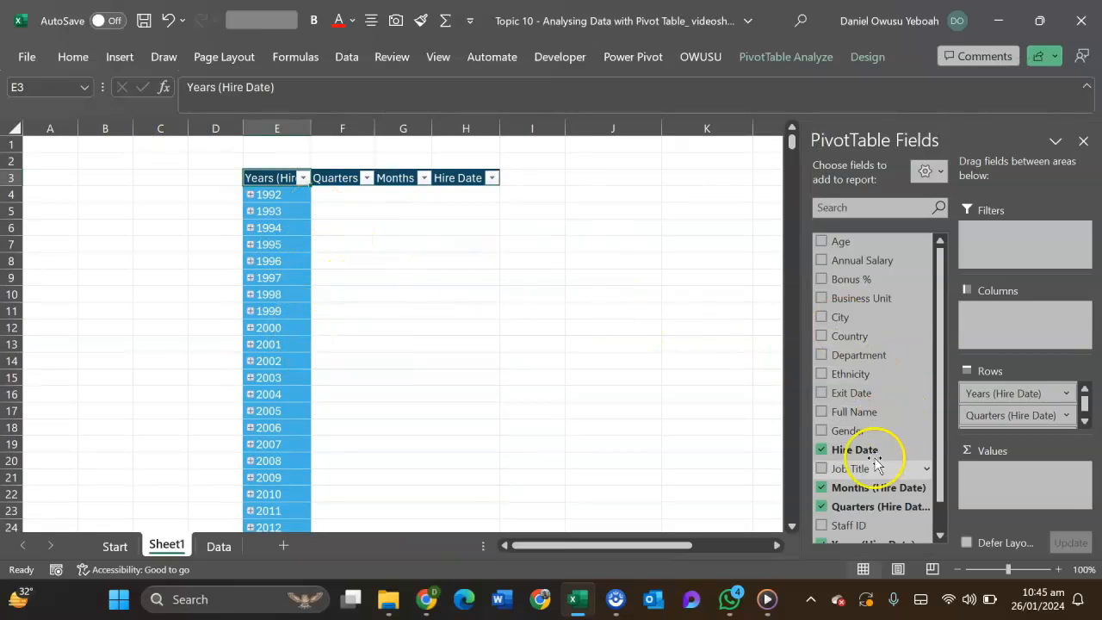
# Step: Add the Annual Salary field to the Values area
pyautogui.scroll(-1, 856, 508)
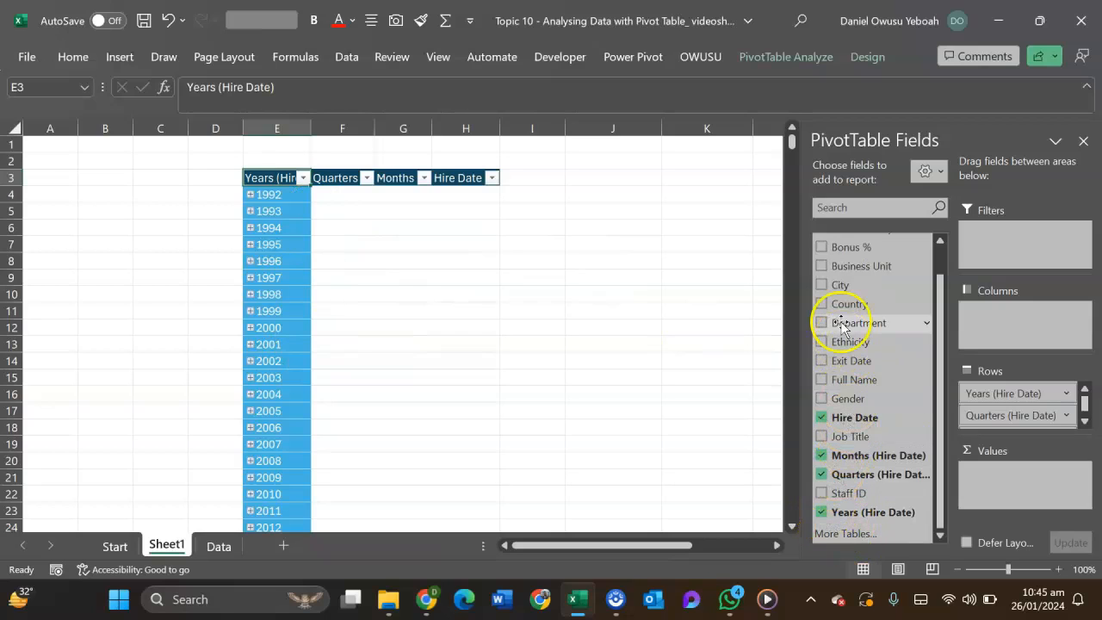
pyautogui.scroll(1, 836, 301)
pyautogui.moveTo(836, 269); pyautogui.dragTo(990, 472)
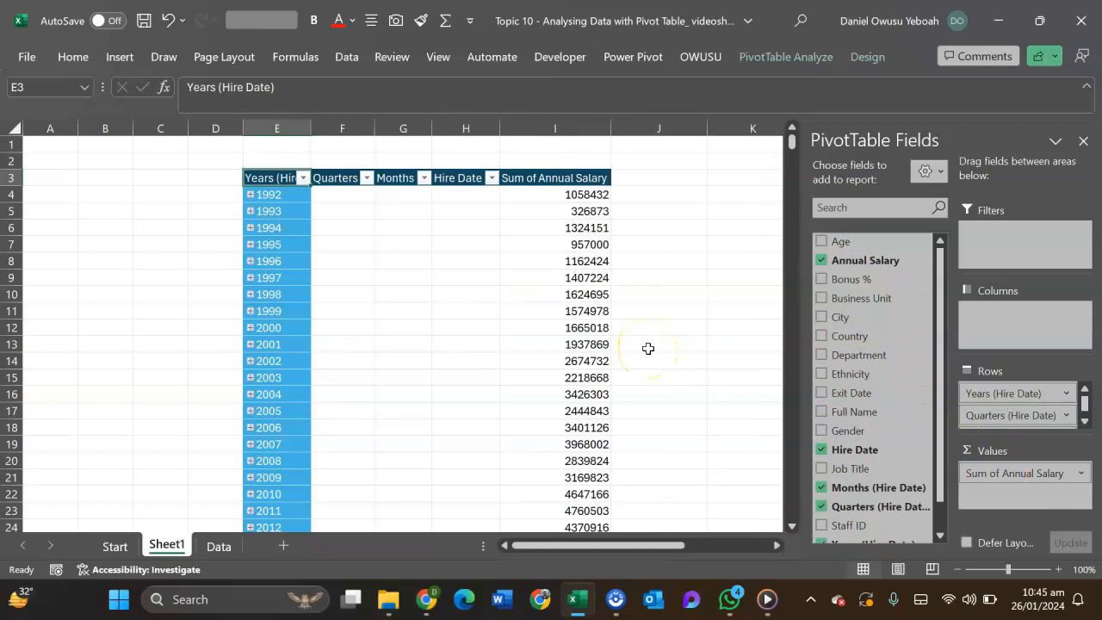
# Step: Expand 1992 through its quarters and months down to individual hire dates, then collapse Qtr2
pyautogui.click(250, 195)
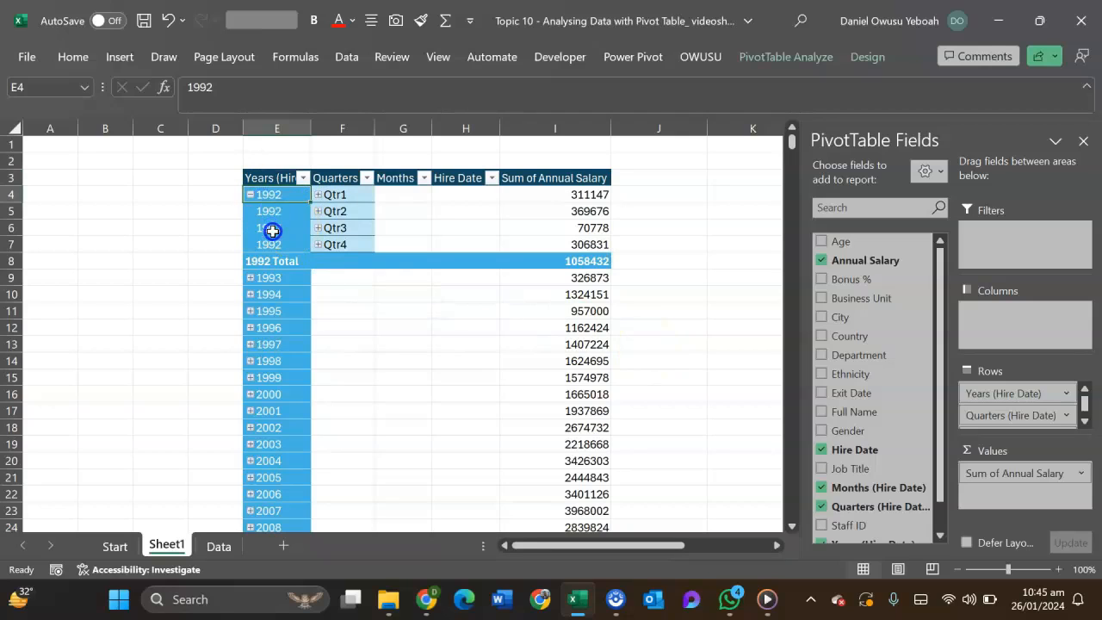
pyautogui.click(317, 195)
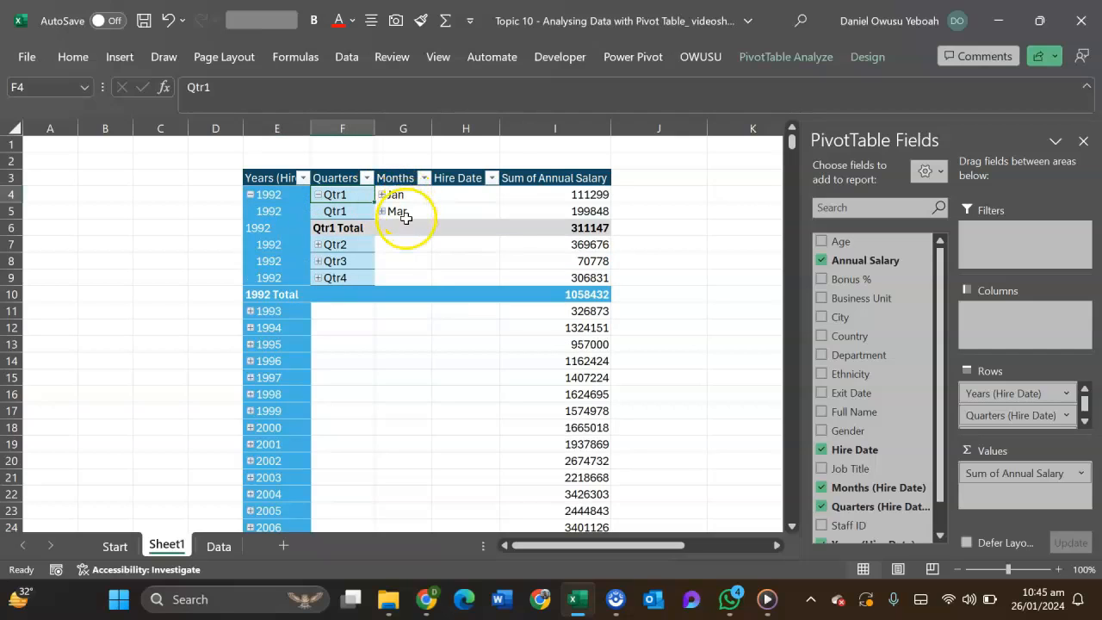
pyautogui.click(381, 194)
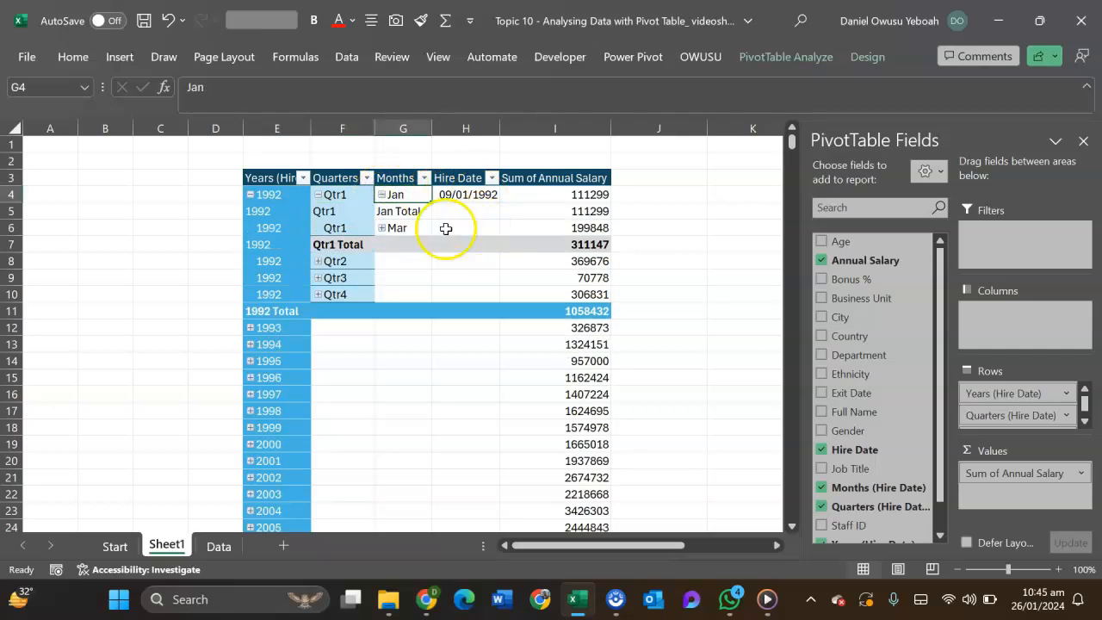
pyautogui.click(381, 228)
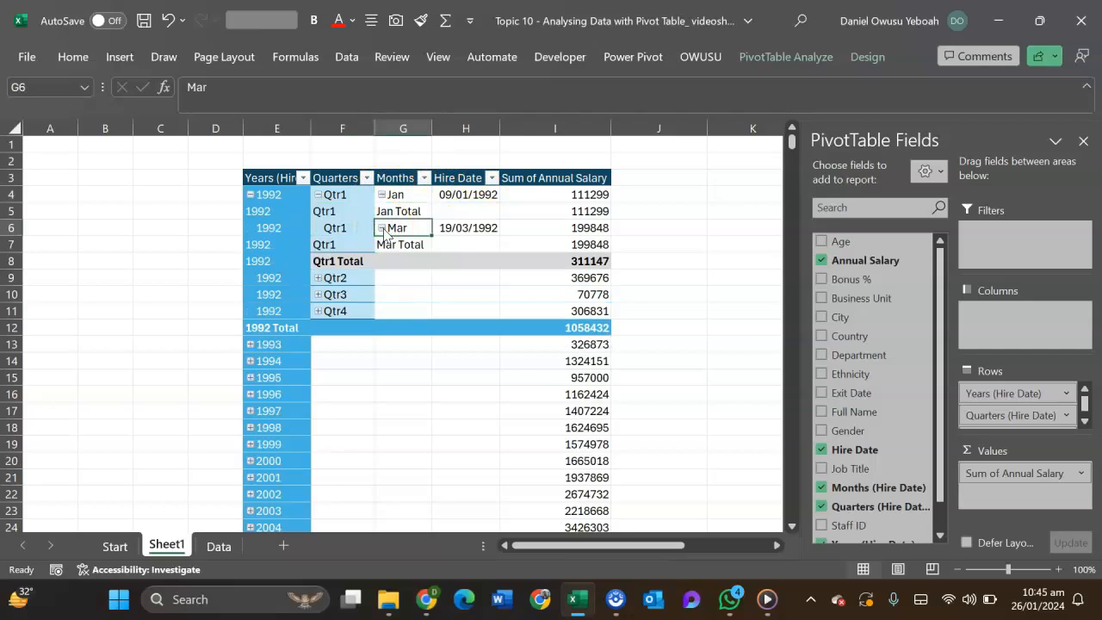
pyautogui.click(317, 278)
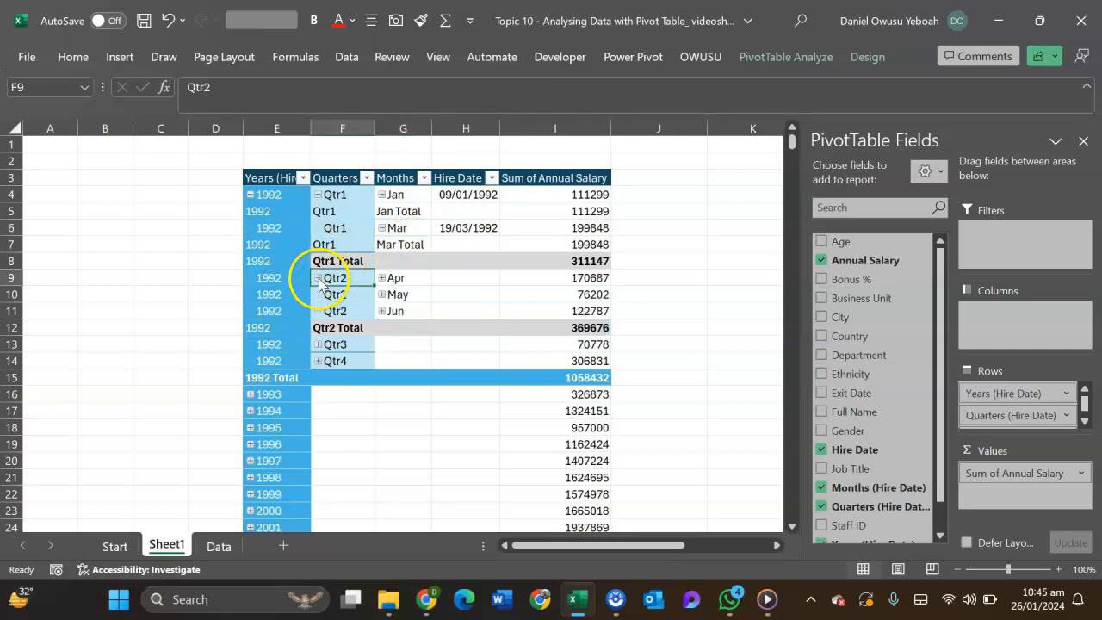
pyautogui.click(382, 279)
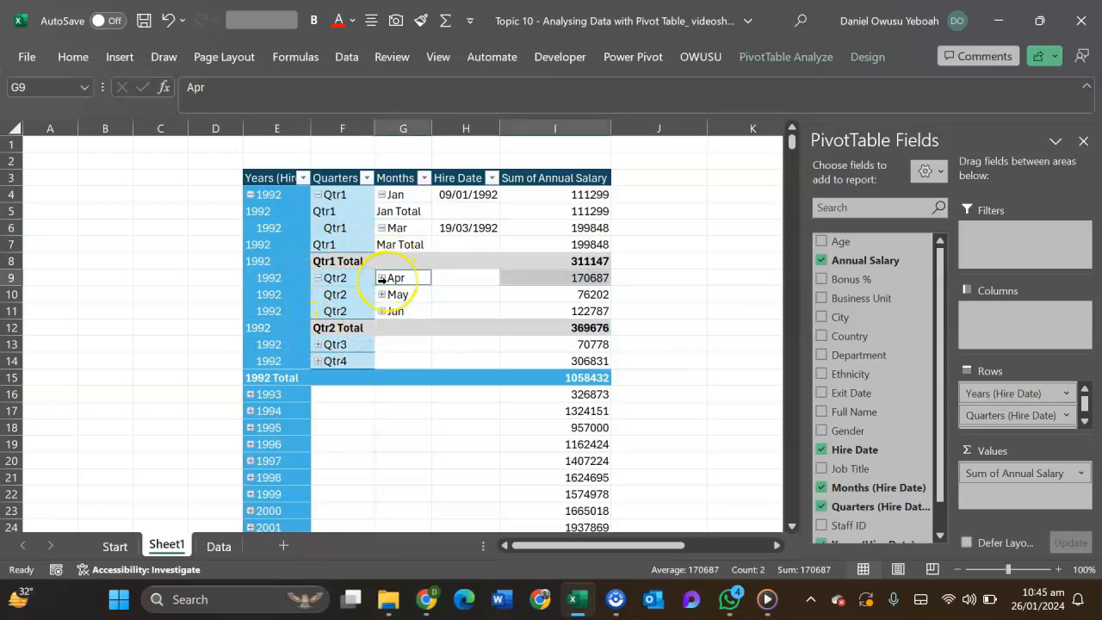
pyautogui.click(381, 278)
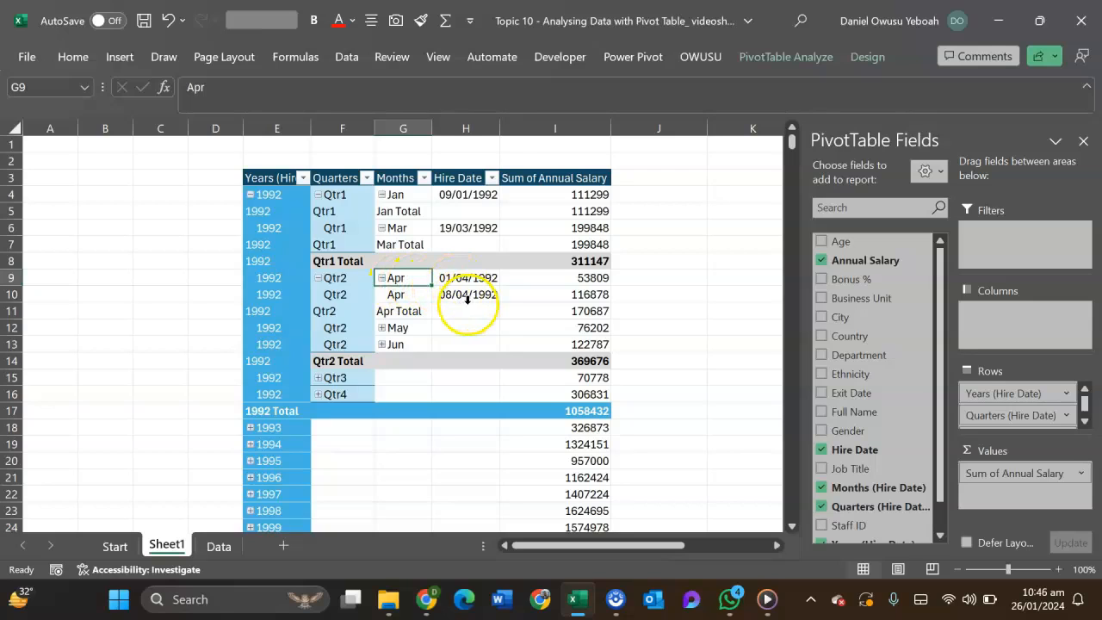
pyautogui.moveTo(559, 297)
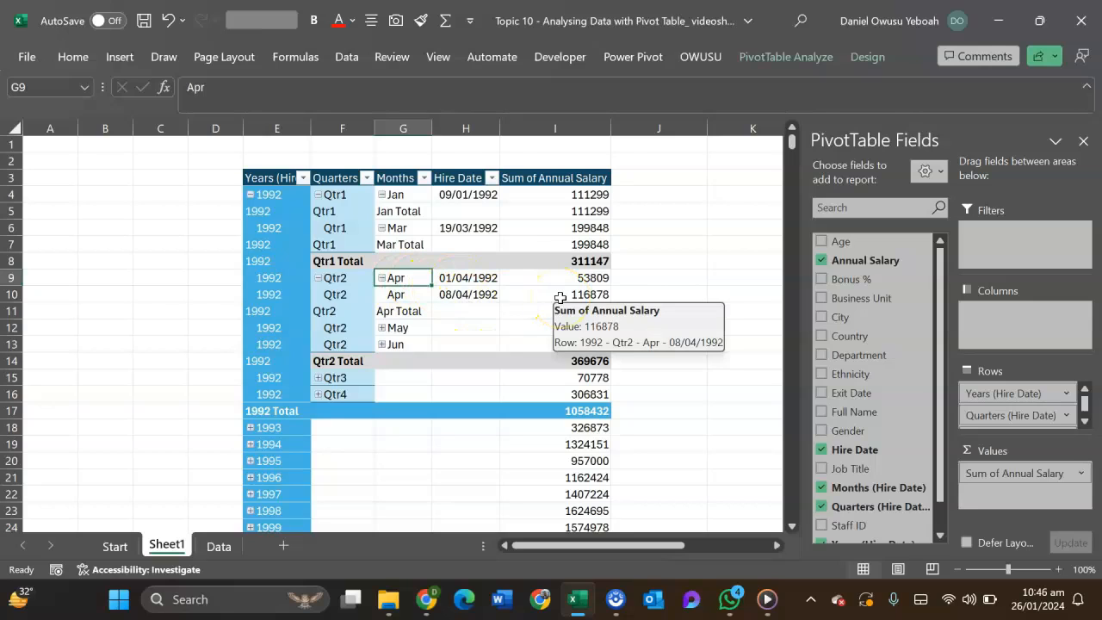
pyautogui.click(318, 278)
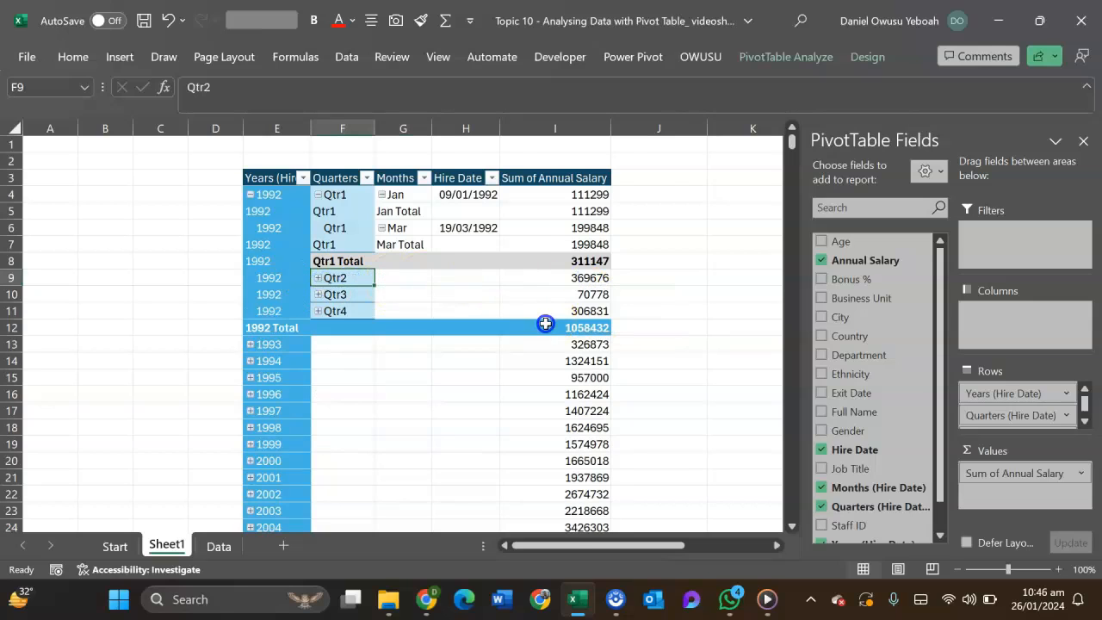
# Step: Drill into the 1992 Qtr2 salary total to list its source records and select their annual salaries
pyautogui.click(582, 281)
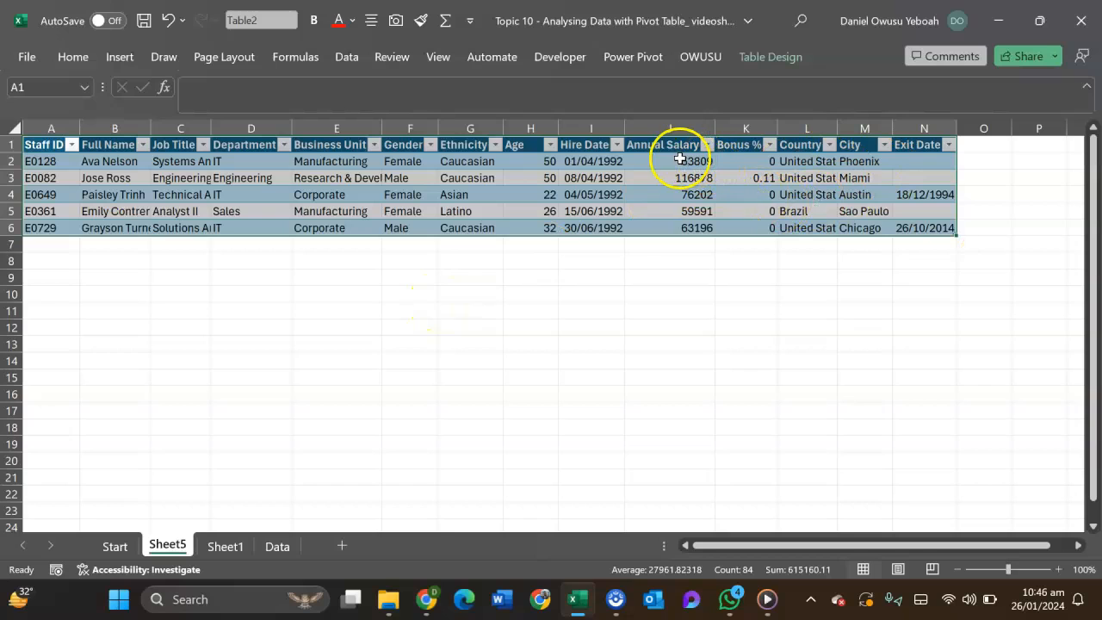
pyautogui.moveTo(680, 158); pyautogui.dragTo(699, 226)
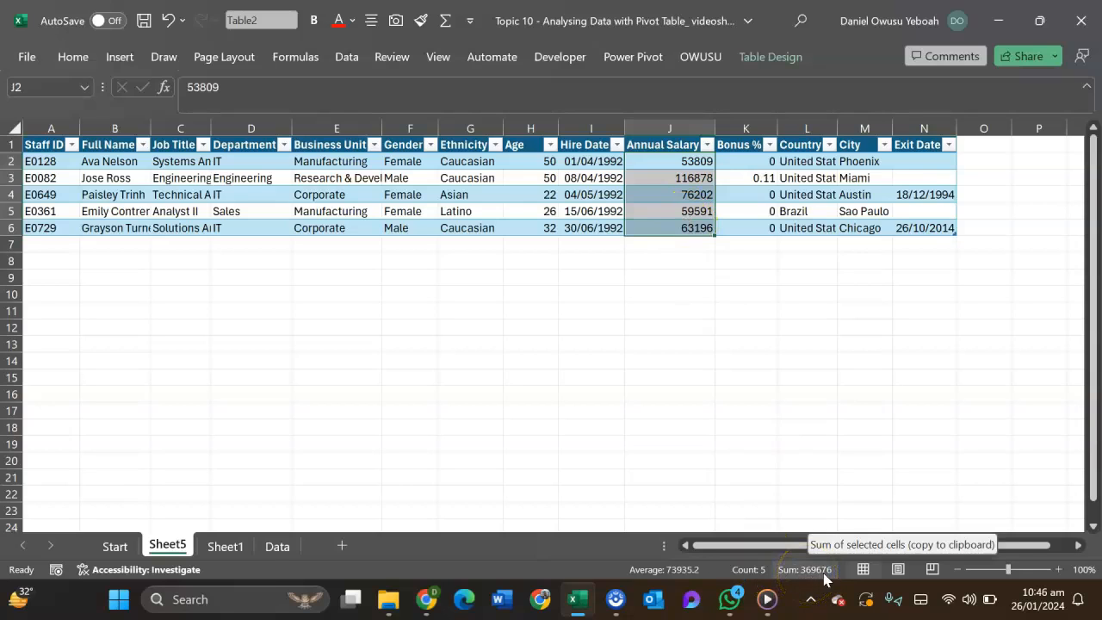
# Step: Delete the drill-down detail worksheet
pyautogui.click(222, 555)
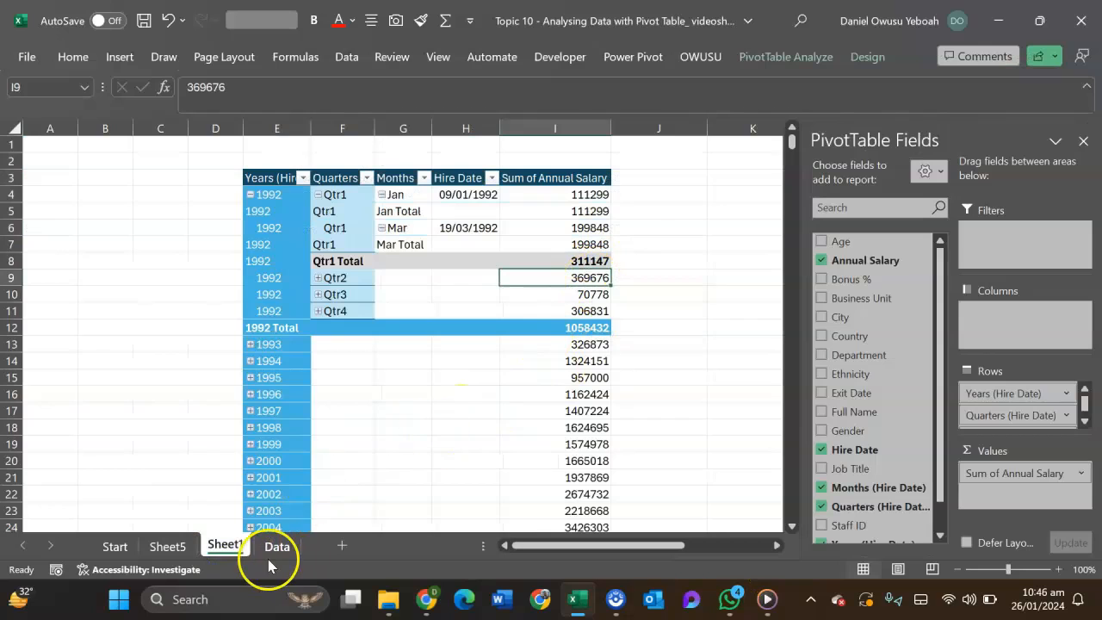
pyautogui.click(278, 549)
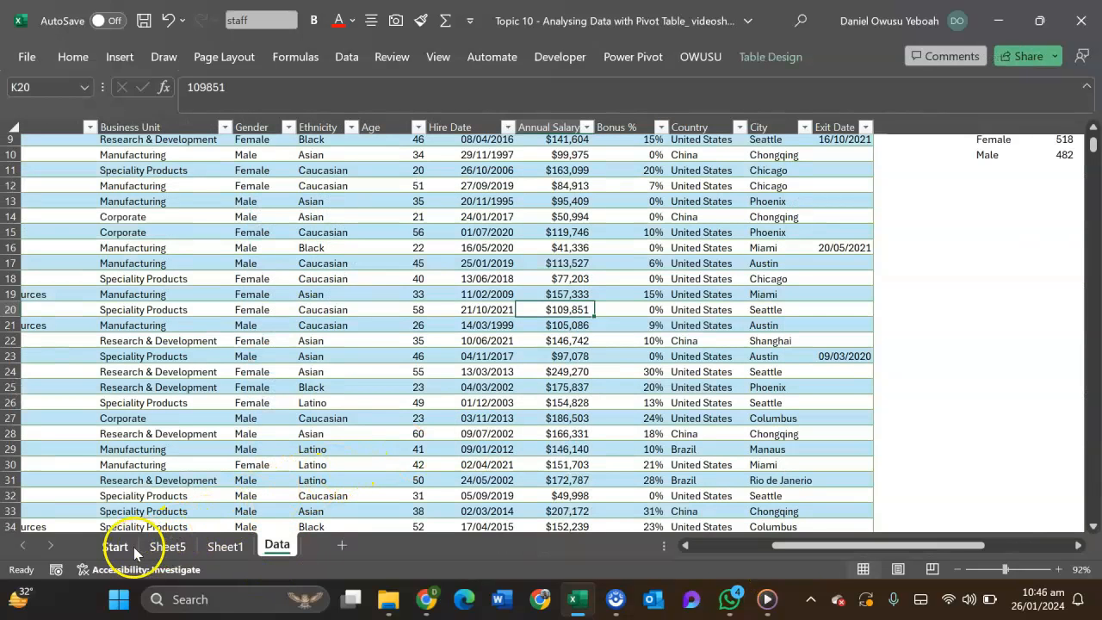
pyautogui.click(168, 546)
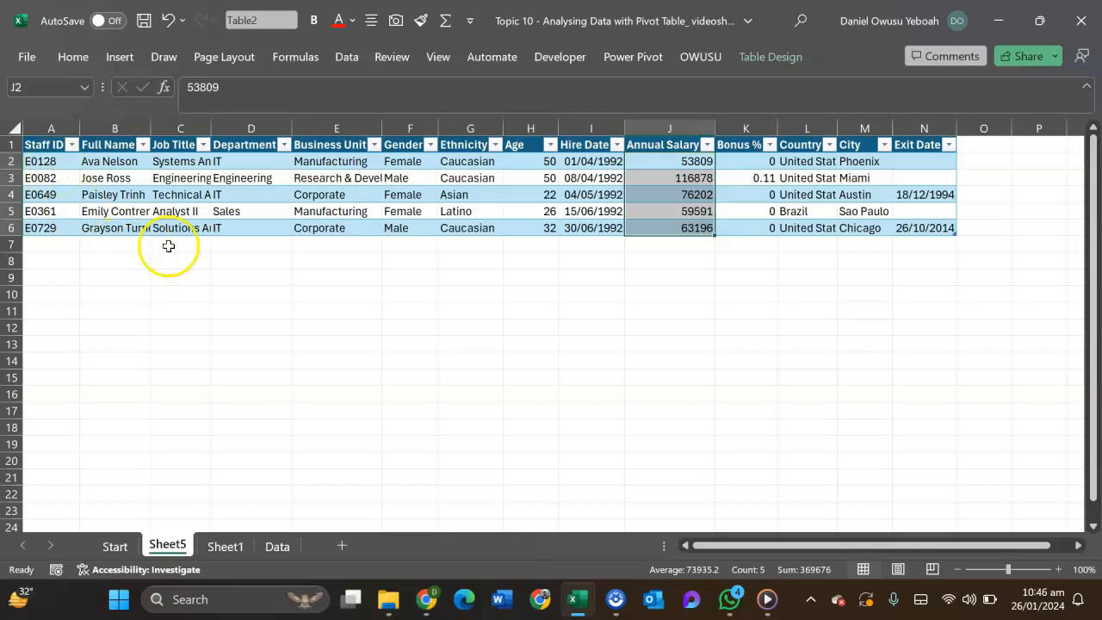
pyautogui.hotkey('alt', 'h')
pyautogui.press('d')
pyautogui.press('s')
pyautogui.press('Return')
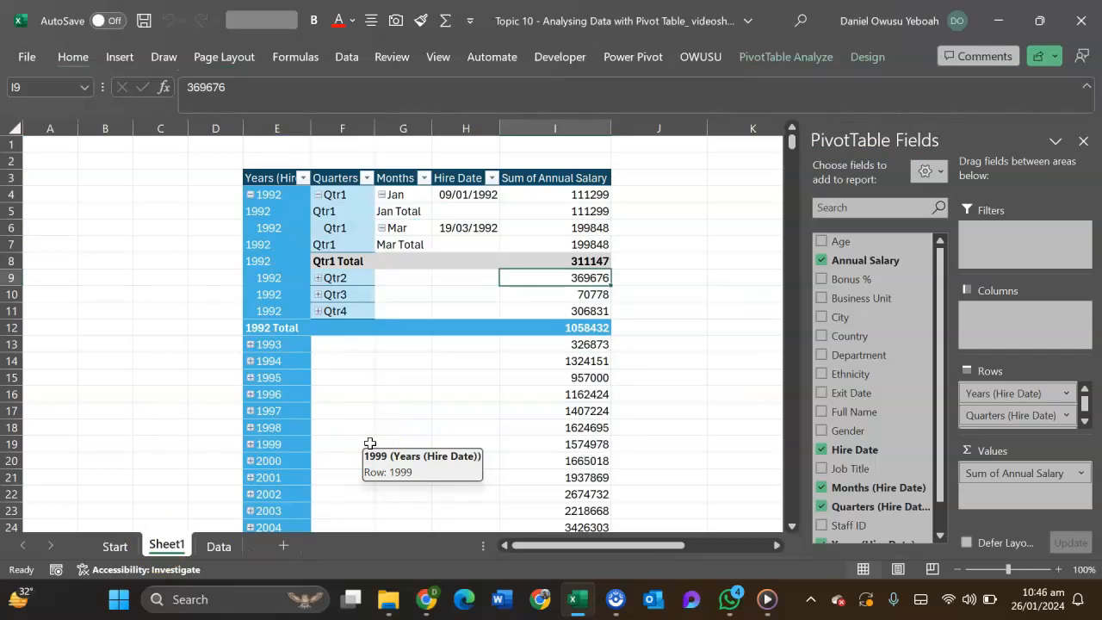
# Step: Collapse 1992 and drill into the 1994 salary total to list its underlying records
pyautogui.click(248, 195)
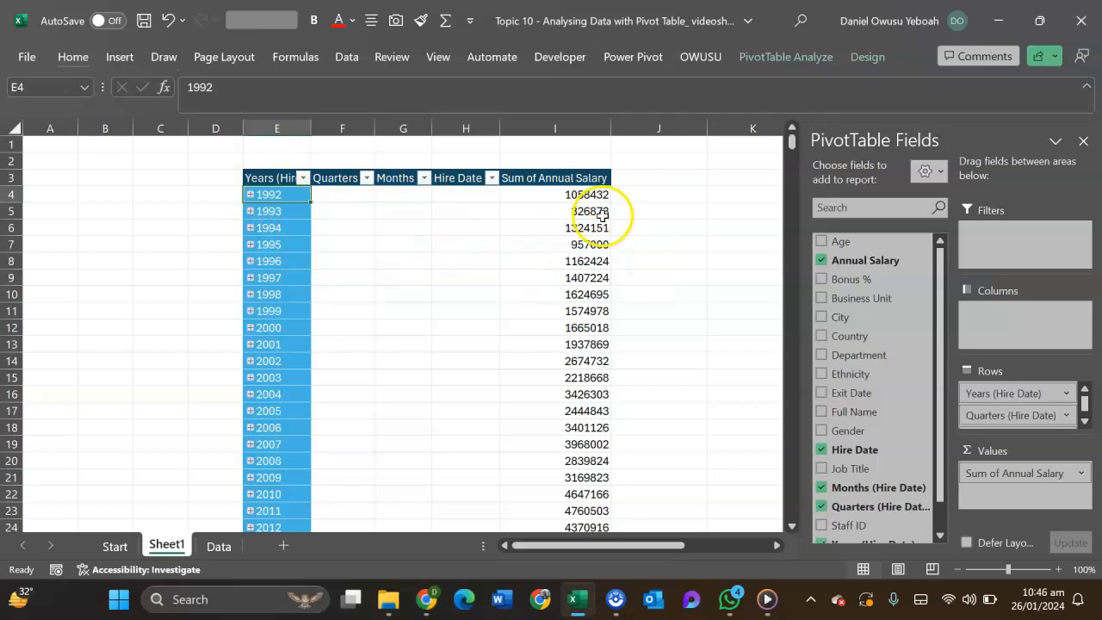
pyautogui.doubleClick(559, 227)
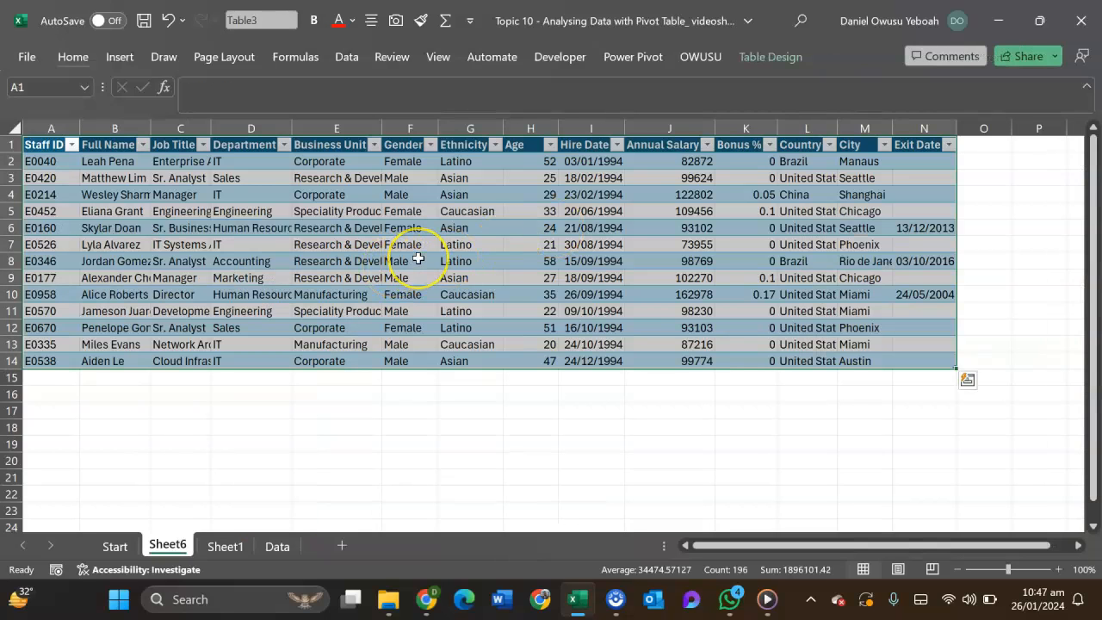
# Step: Select several annual salary values in the drill-down records
pyautogui.click(681, 195)
pyautogui.keyDown('ctrl'); pyautogui.click(682, 211); pyautogui.keyUp('ctrl')
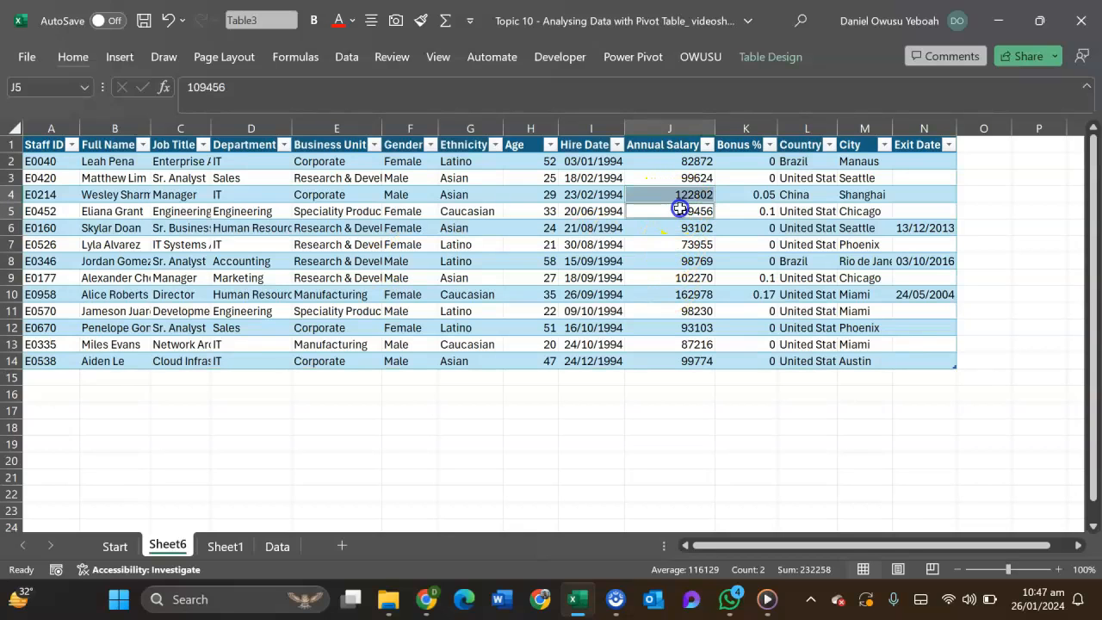
pyautogui.keyDown('ctrl'); pyautogui.click(659, 289); pyautogui.keyUp('ctrl')
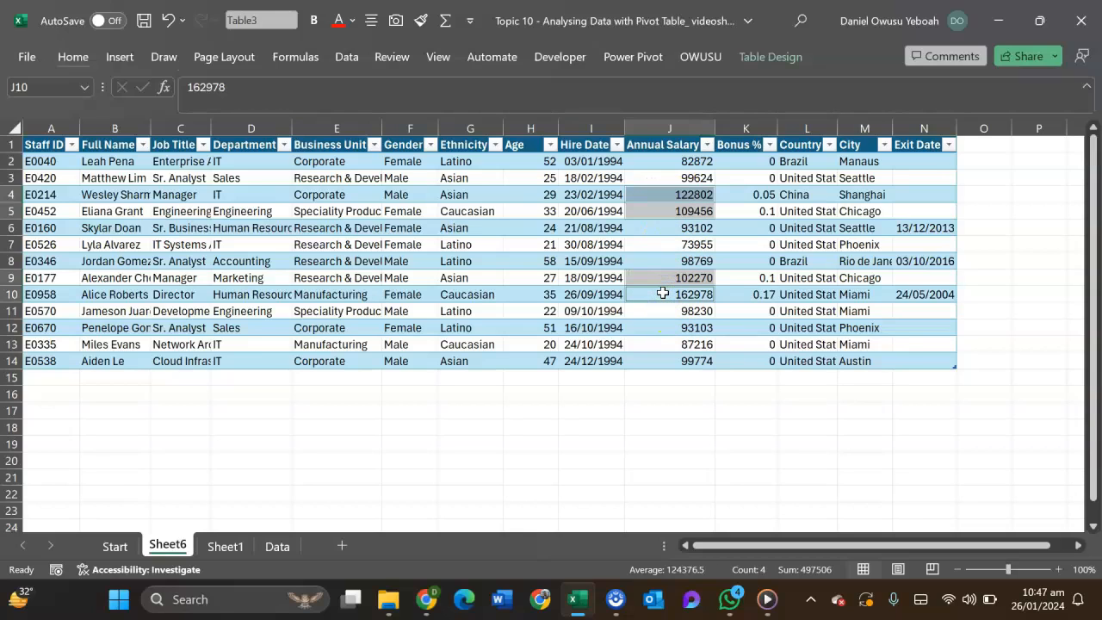
# Step: Delete the 1994 drill-down detail worksheet
pyautogui.hotkey('alt', 'h')
pyautogui.press('d')
pyautogui.press('s')
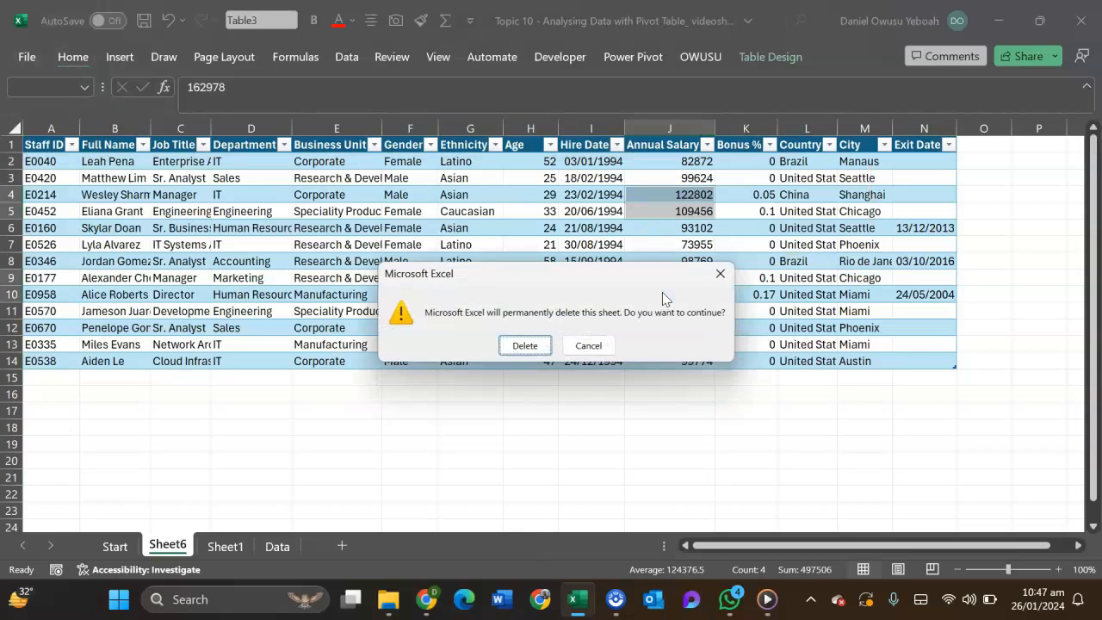
pyautogui.press('Return')
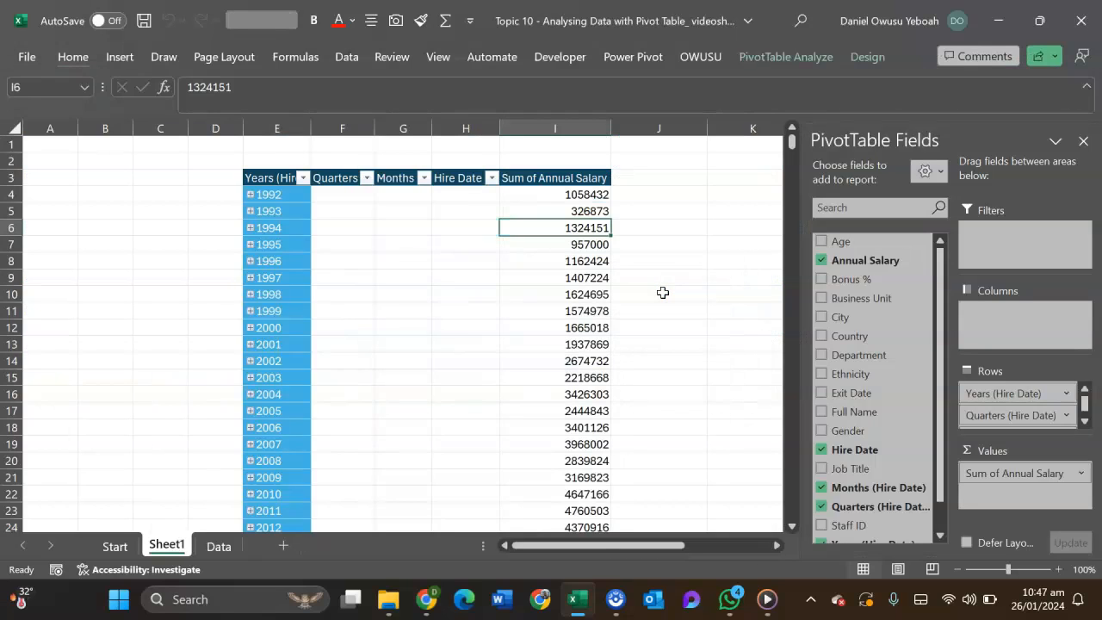
# Step: Expand the 1992 year in the PivotTable
pyautogui.click(864, 61)
pyautogui.click(105, 236)
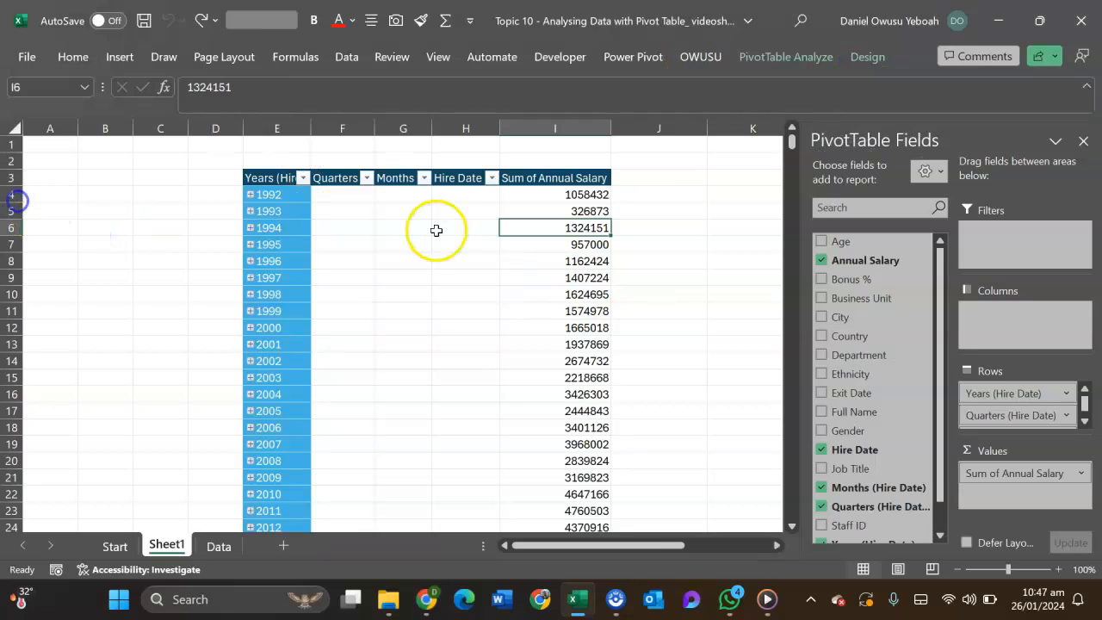
pyautogui.click(250, 194)
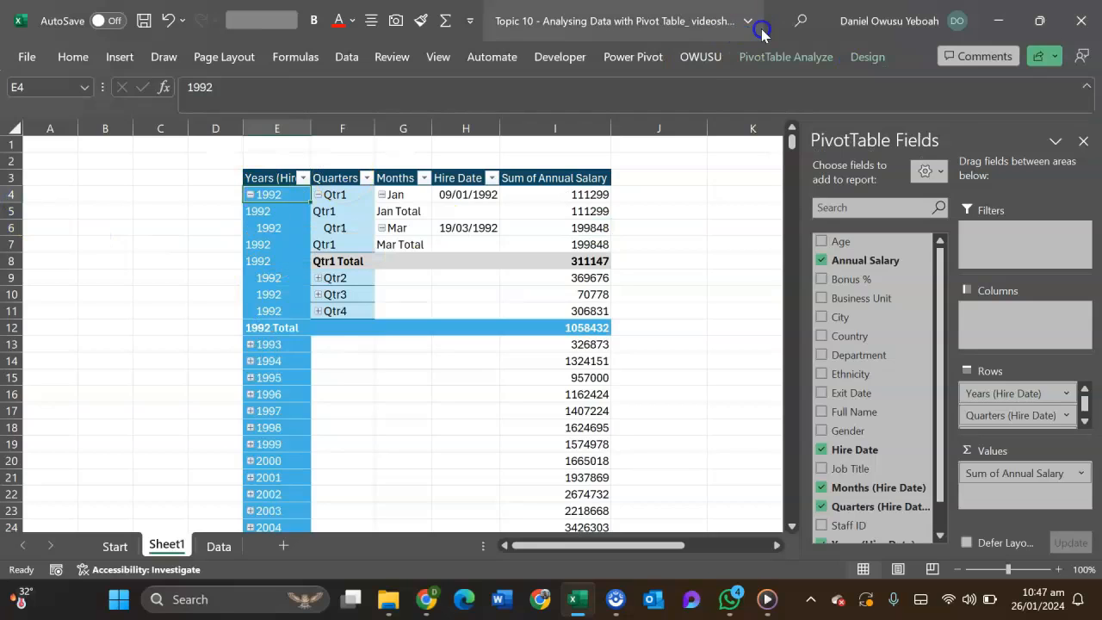
# Step: Change the PivotTable report layout to not repeat item labels
pyautogui.click(874, 56)
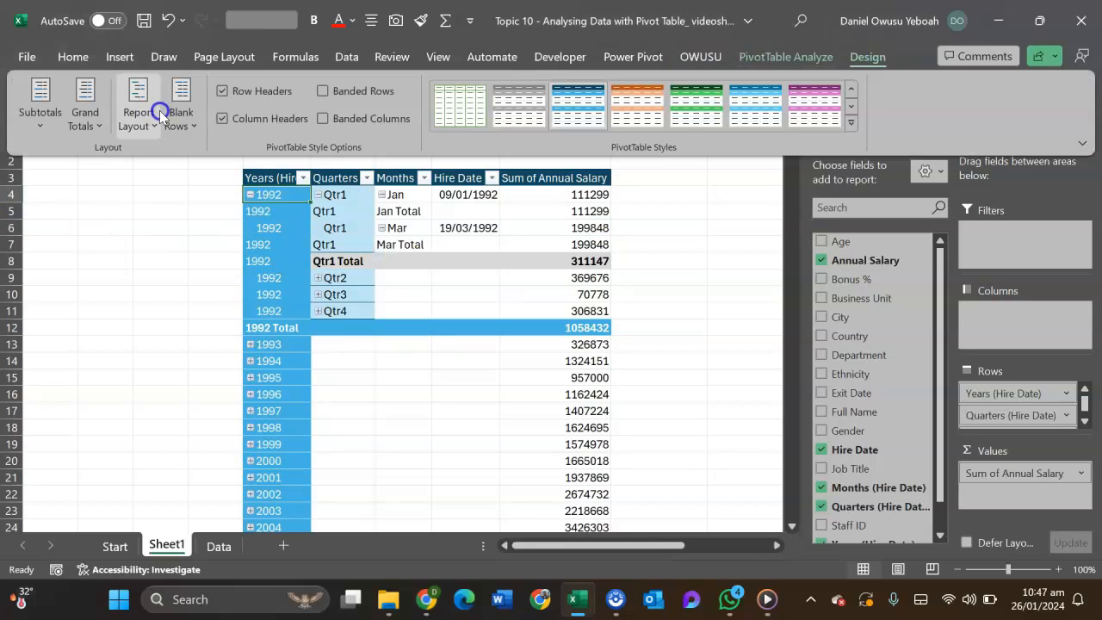
pyautogui.click(131, 126)
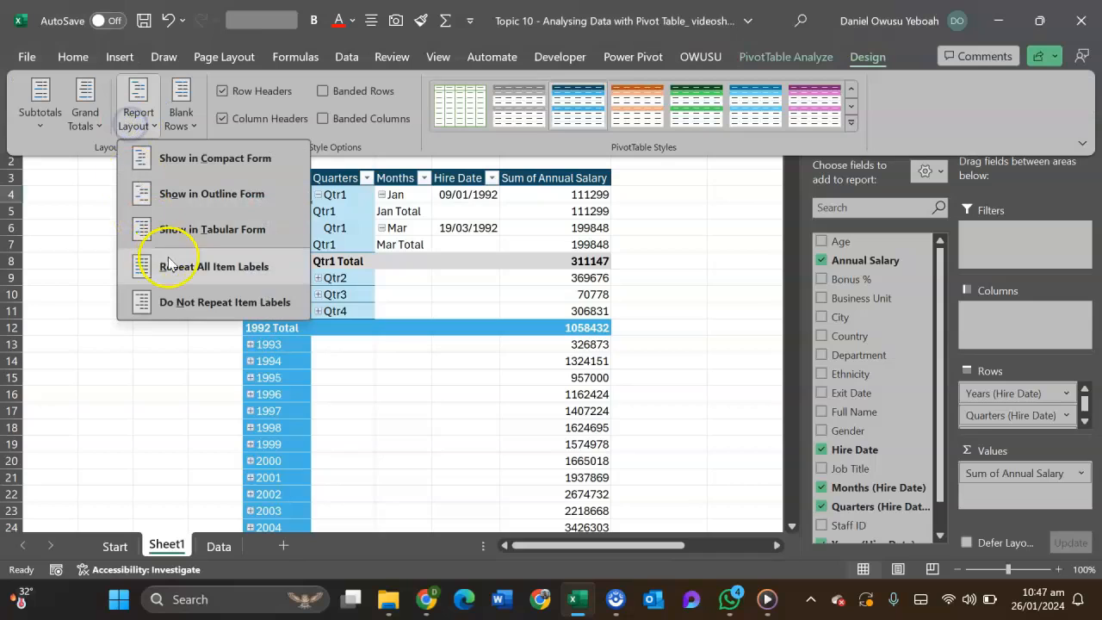
pyautogui.click(186, 302)
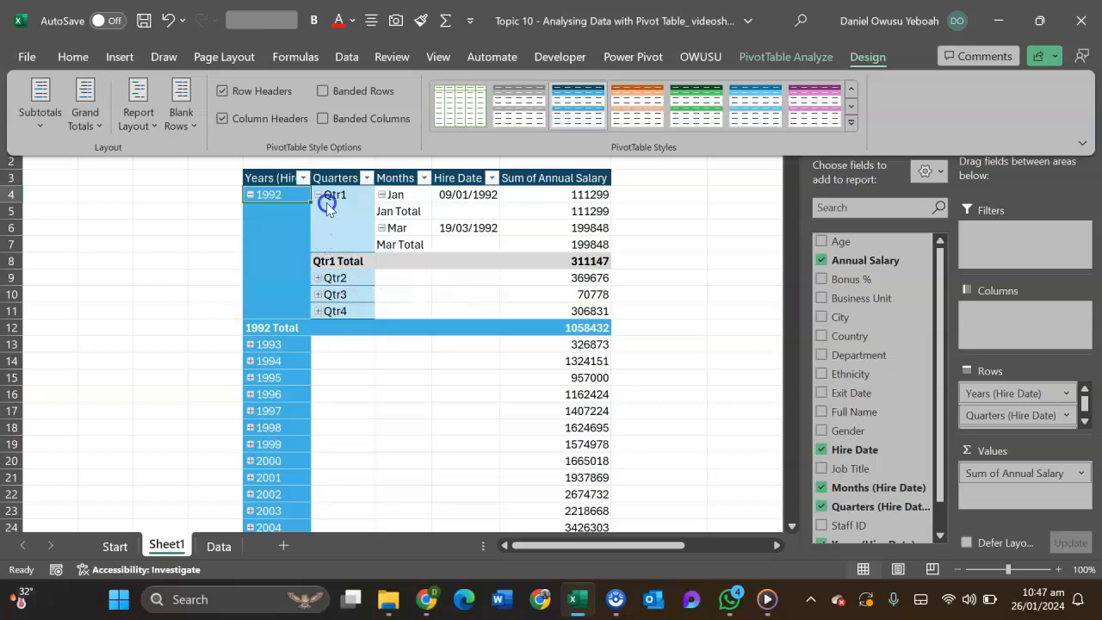
# Step: Expand the entire Years (Hire Date) field so every year shows its quarters
pyautogui.rightClick(293, 194)
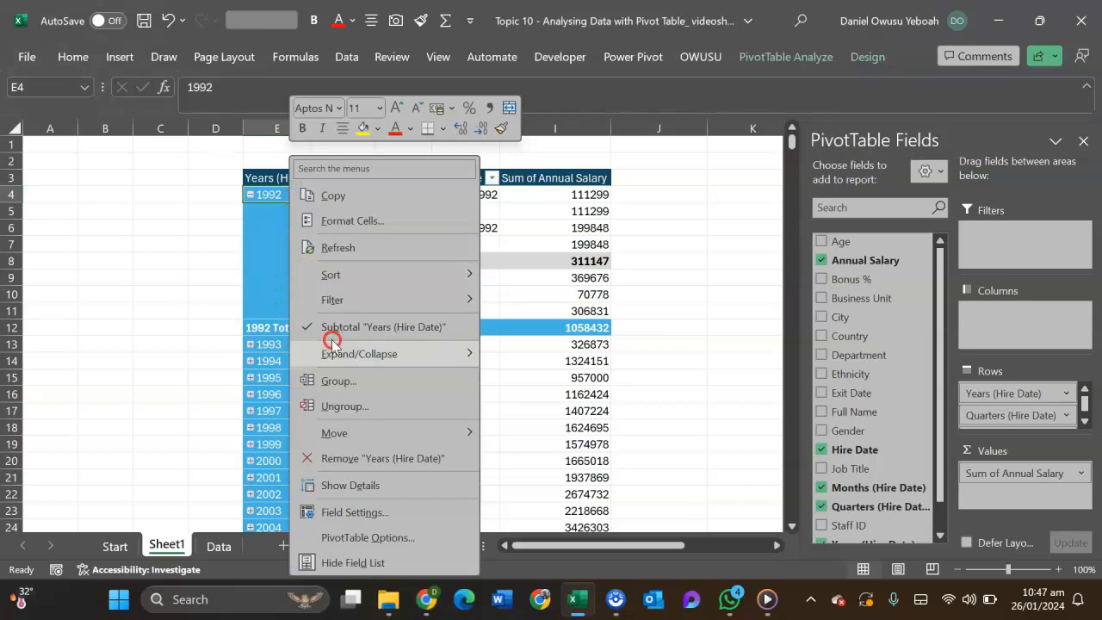
pyautogui.moveTo(340, 355)
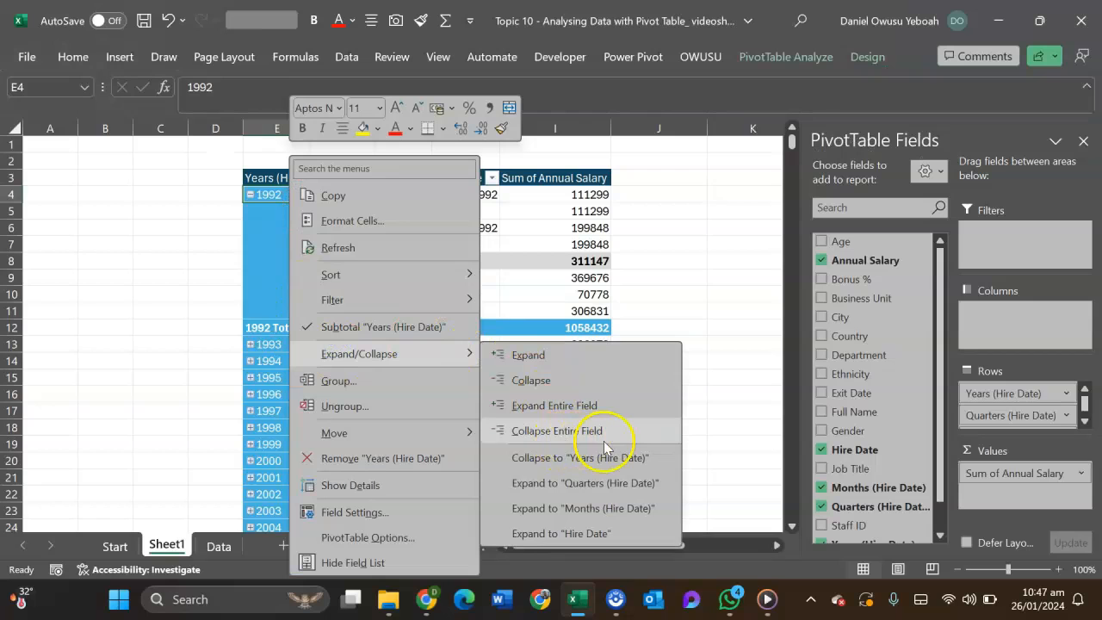
pyautogui.click(560, 412)
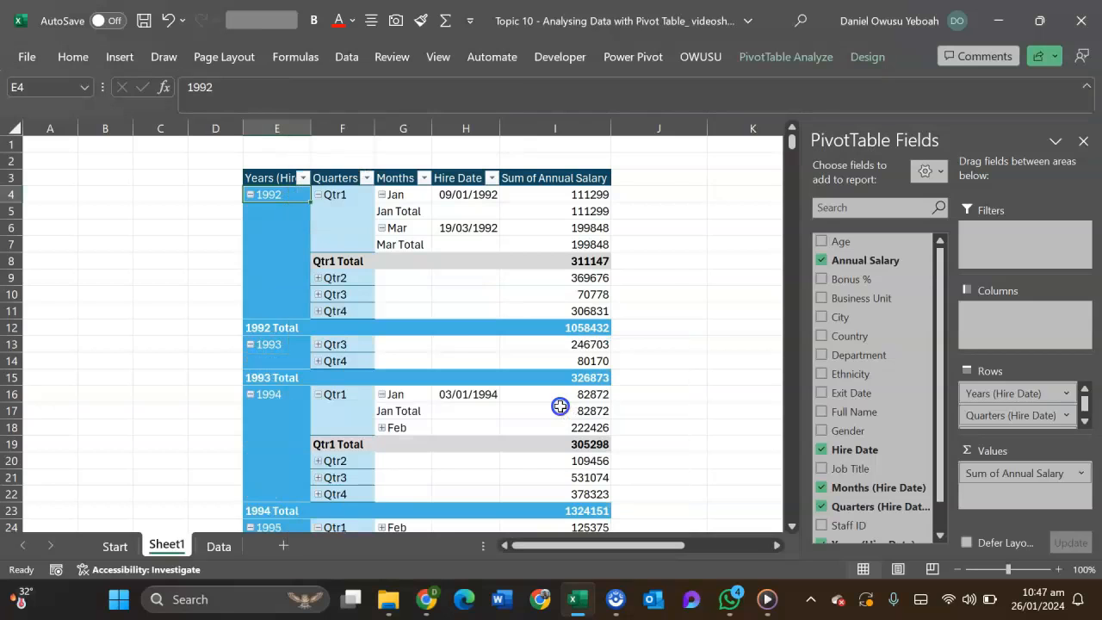
pyautogui.scroll(-8, 465, 336)
pyautogui.scroll(8, 465, 335)
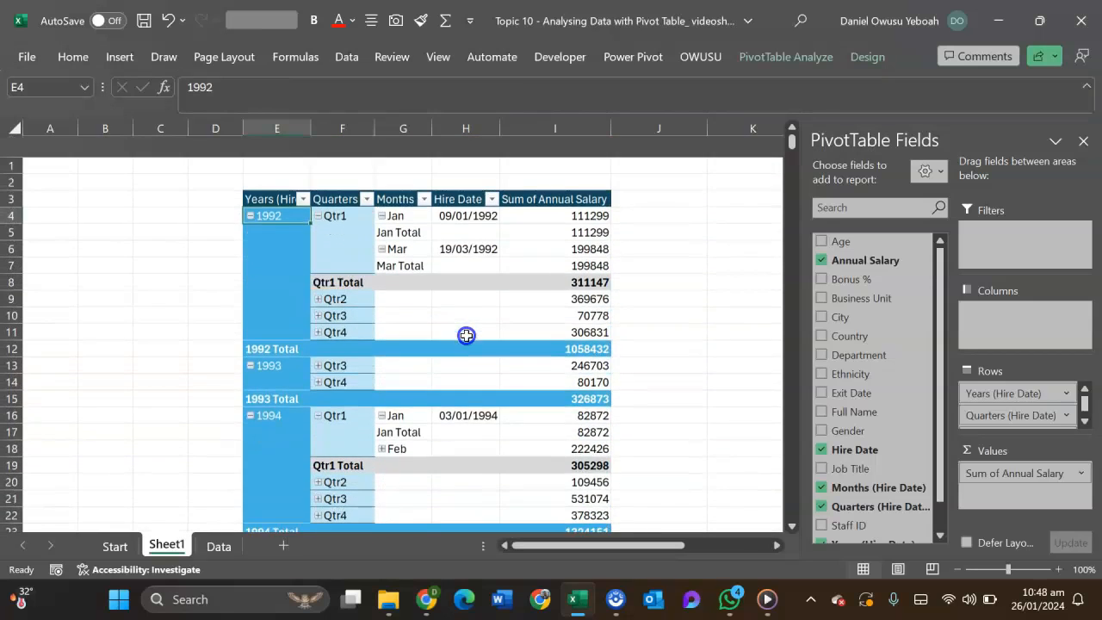